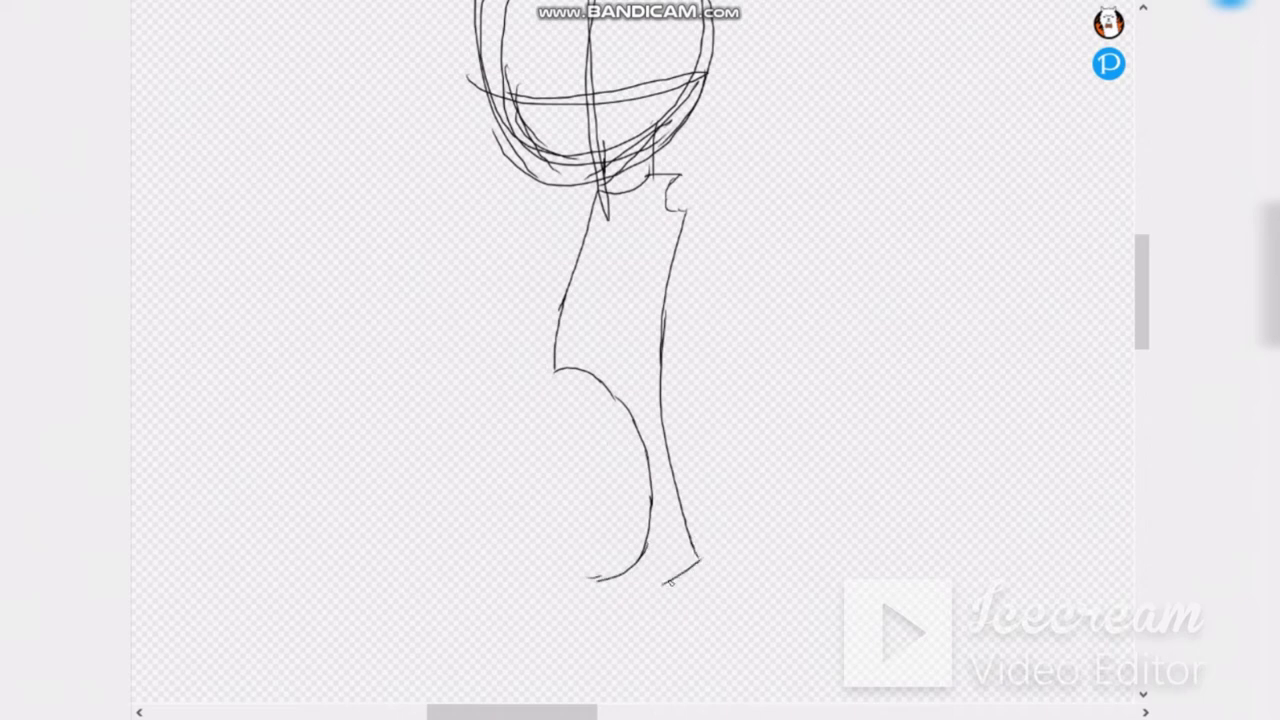
Step: Close the oval on the lower torso and sketch a large curling tentacle with round suckers from the character's left-hand shoulder
drag(545, 447, 572, 553)
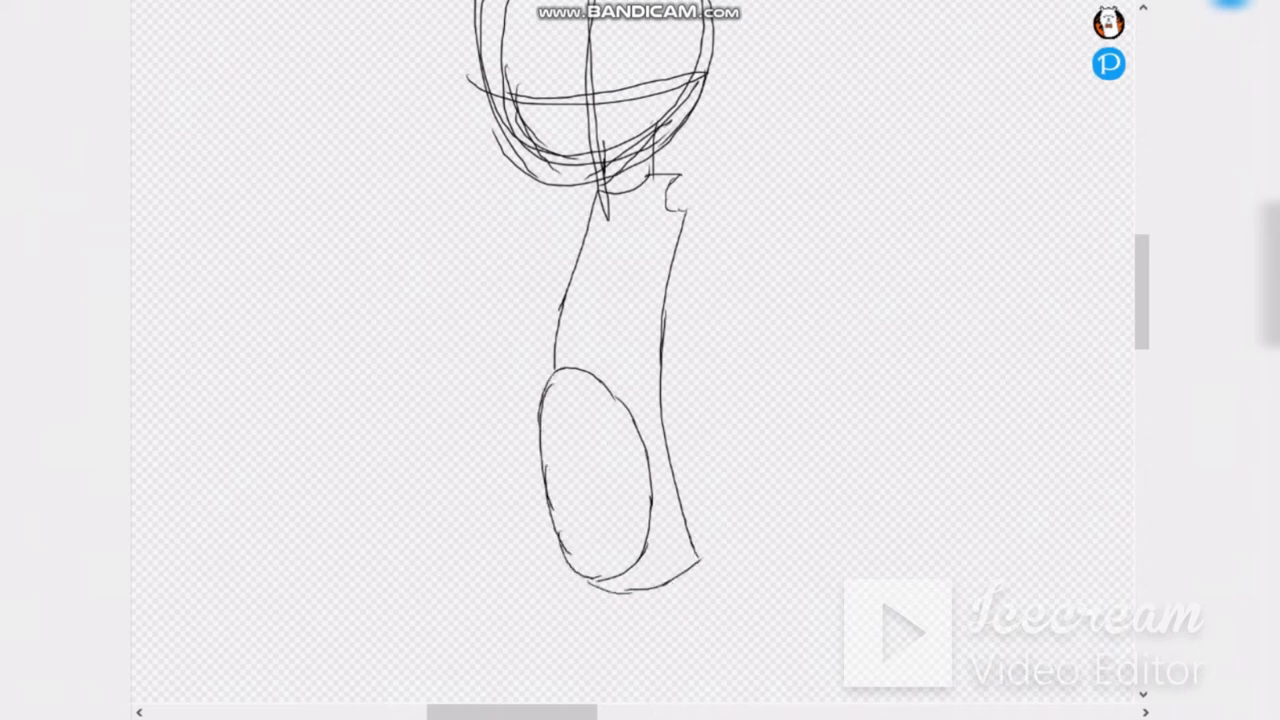
mouse_move(605, 190)
mouse_down()
mouse_move(390, 109)
mouse_move(345, 372)
mouse_move(400, 172)
mouse_move(600, 192)
mouse_move(390, 455)
mouse_move(205, 285)
mouse_move(258, 292)
mouse_move(345, 268)
mouse_up()
drag(386, 205, 385, 209)
drag(386, 293, 385, 296)
drag(369, 414, 367, 418)
drag(246, 360, 244, 365)
drag(282, 187, 279, 191)
drag(357, 123, 354, 128)
drag(428, 137, 425, 142)
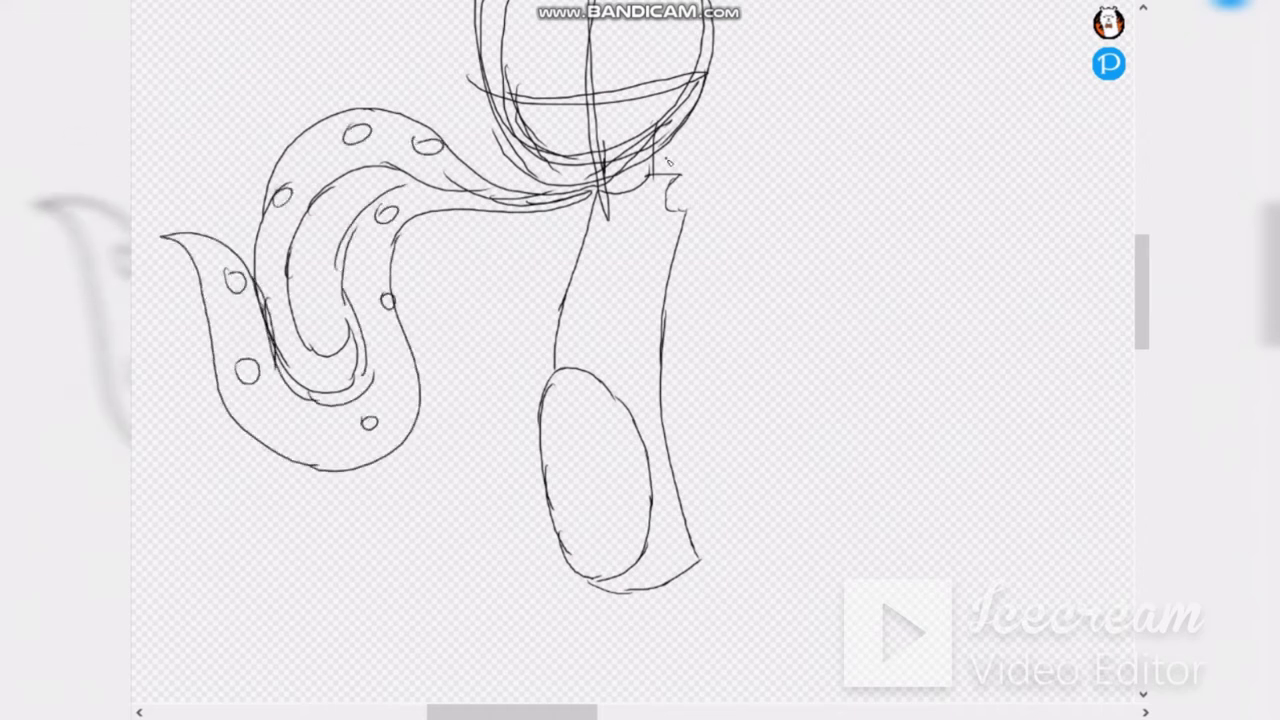
Step: Sketch three curved tentacles with suckers on the right-hand side of the body, two from the shoulder and one from the waist
mouse_move(668, 180)
mouse_down()
mouse_move(826, 95)
mouse_move(952, 105)
mouse_move(944, 274)
mouse_move(868, 265)
mouse_move(868, 112)
mouse_move(763, 188)
mouse_move(690, 195)
mouse_move(809, 278)
mouse_move(863, 405)
mouse_move(688, 205)
mouse_up()
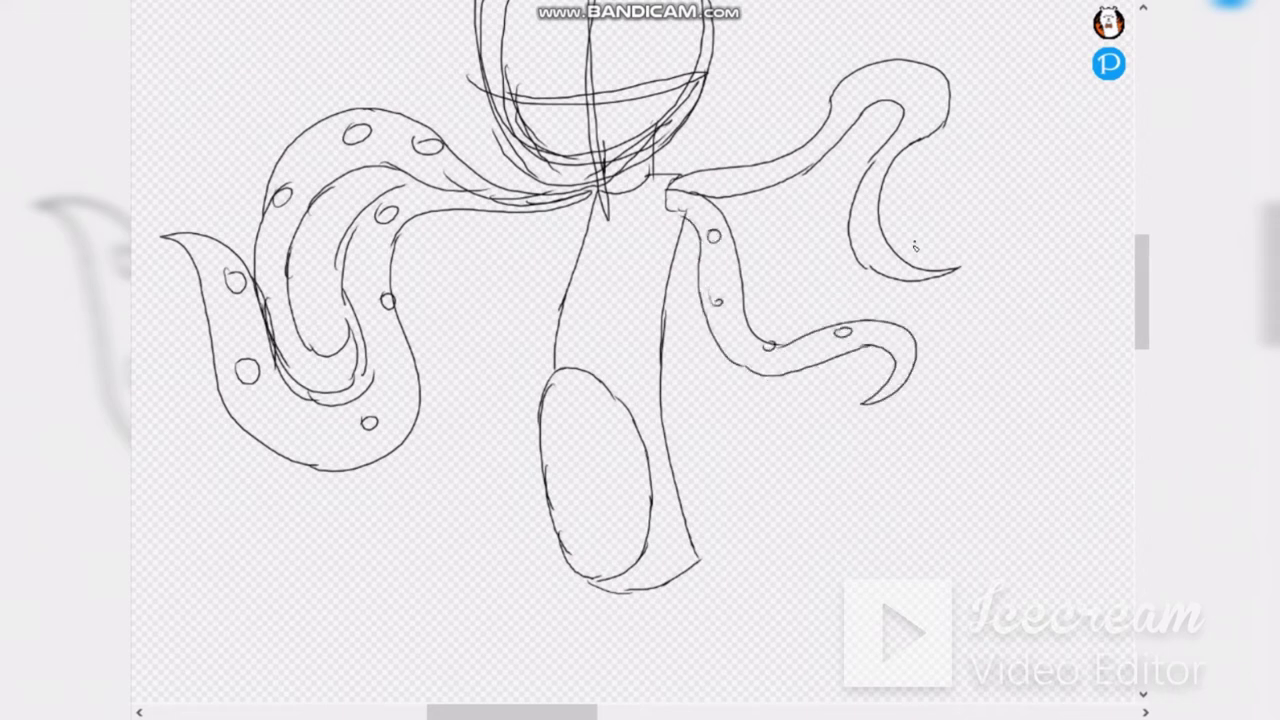
drag(645, 373, 652, 391)
drag(653, 332, 1104, 470)
mouse_move(1104, 470)
mouse_down()
mouse_move(1014, 432)
mouse_move(660, 388)
mouse_up()
scroll(404, 245, down, 2)
scroll(499, 58, up, 2)
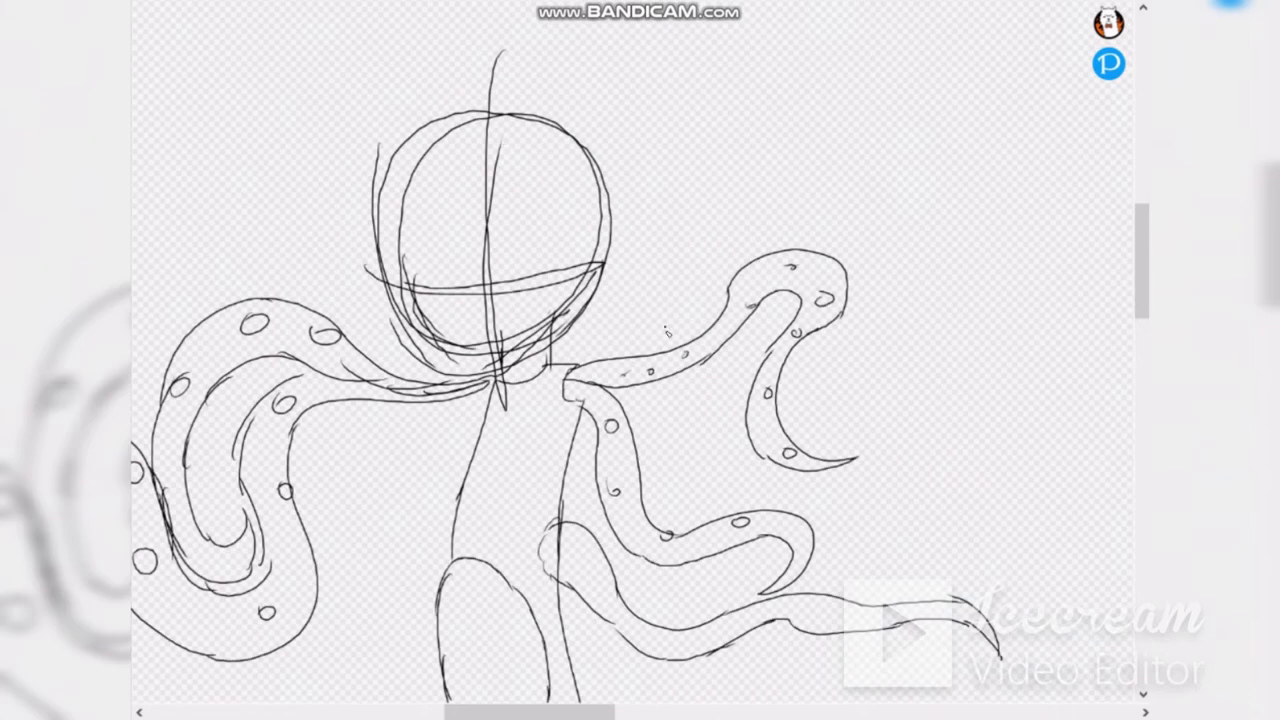
Step: Sketch the pointed ears, the bangs and the windblown hair around the head
mouse_move(573, 284)
mouse_down()
mouse_move(705, 234)
mouse_move(565, 323)
mouse_up()
drag(412, 283, 329, 246)
drag(329, 246, 422, 308)
mouse_move(382, 173)
mouse_down()
mouse_move(670, 78)
mouse_move(738, 200)
mouse_move(640, 330)
mouse_move(632, 314)
mouse_move(660, 352)
mouse_move(500, 215)
mouse_move(430, 180)
mouse_move(424, 157)
mouse_up()
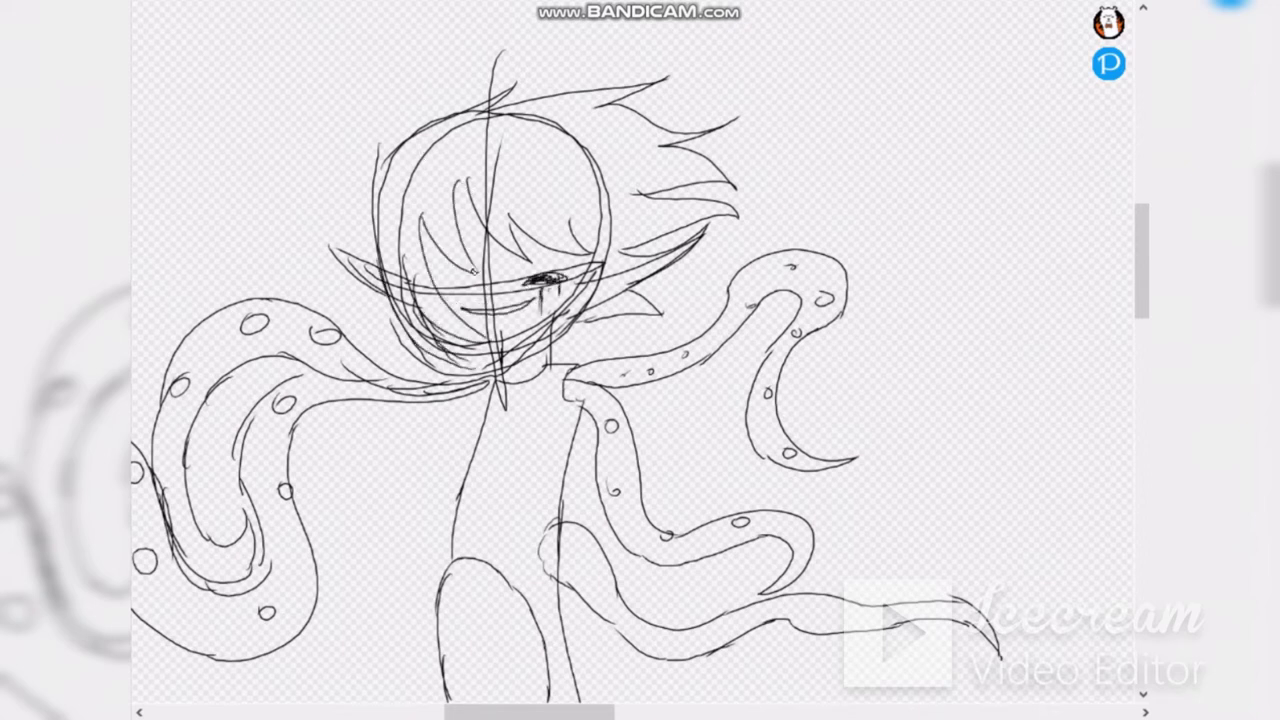
drag(443, 288, 478, 291)
key(ctrl+z)
key(ctrl+z)
key(ctrl+z)
key(ctrl+z)
key(ctrl+t)
click(1112, 709)
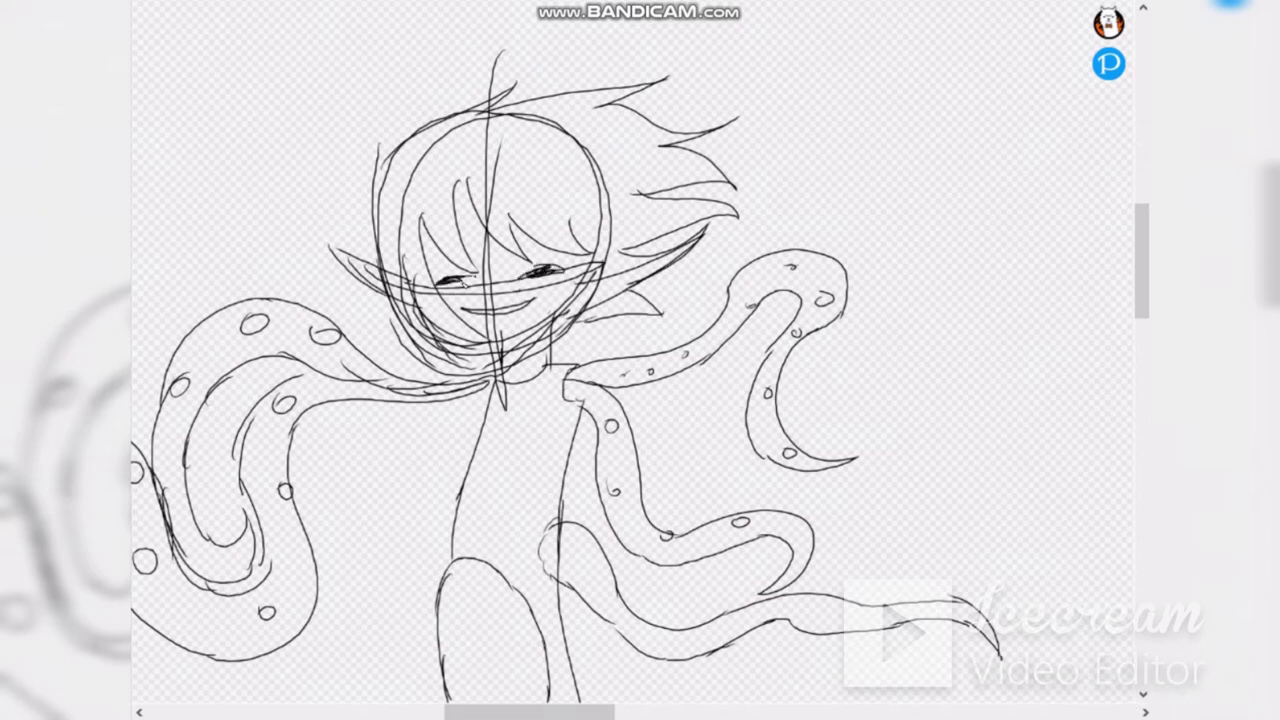
Step: Sketch the left-hand half-closed eye and the nose, and add suckers to the lowest right-hand tentacle
mouse_move(440, 278)
mouse_down()
mouse_move(468, 281)
mouse_move(468, 300)
mouse_move(467, 281)
mouse_up()
key(ctrl+z)
key(ctrl+z)
drag(467, 280, 474, 301)
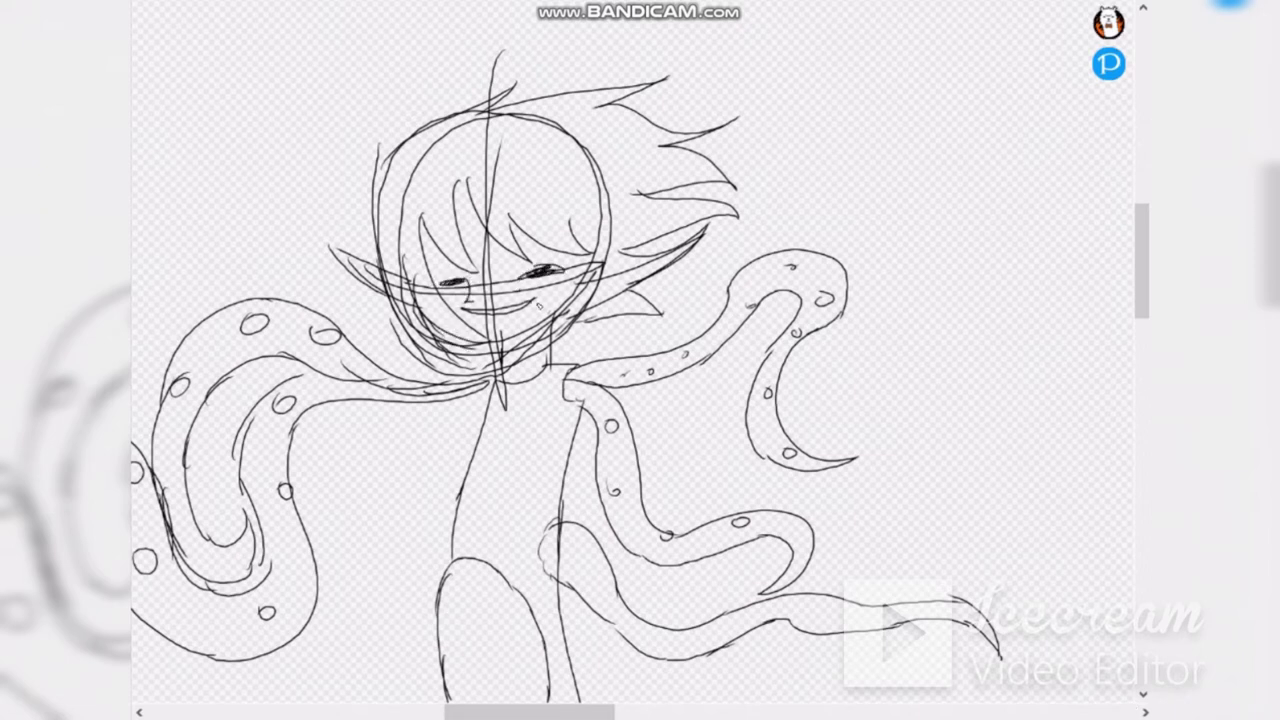
drag(777, 613, 770, 615)
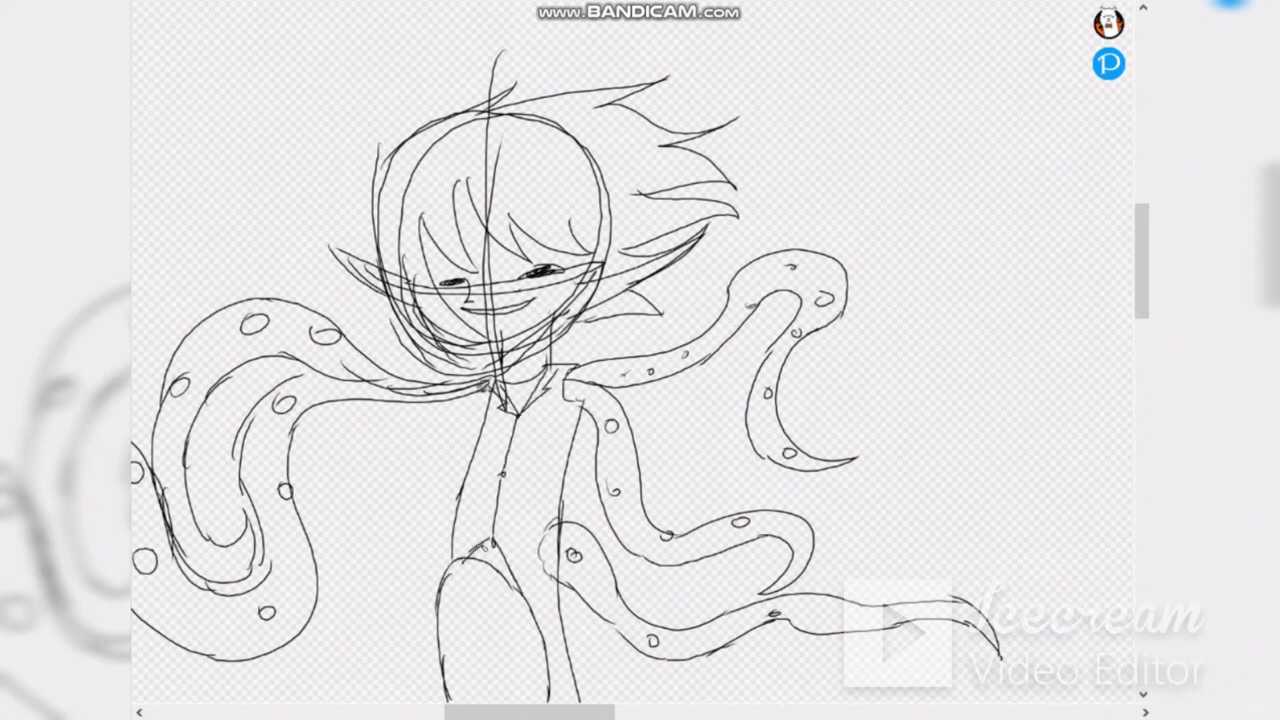
scroll(484, 76, down, 5)
scroll(381, 223, up, 5)
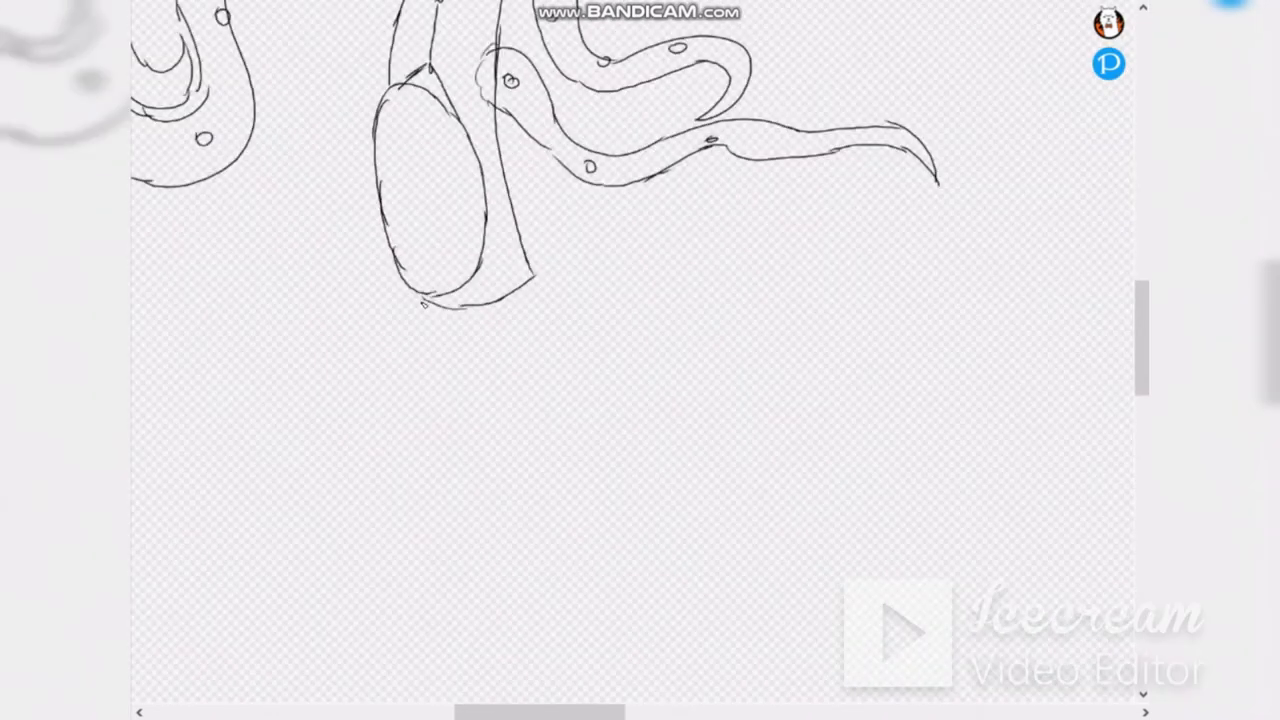
scroll(501, 315, down, 1)
drag(531, 136, 522, 148)
drag(528, 152, 479, 294)
drag(483, 304, 547, 438)
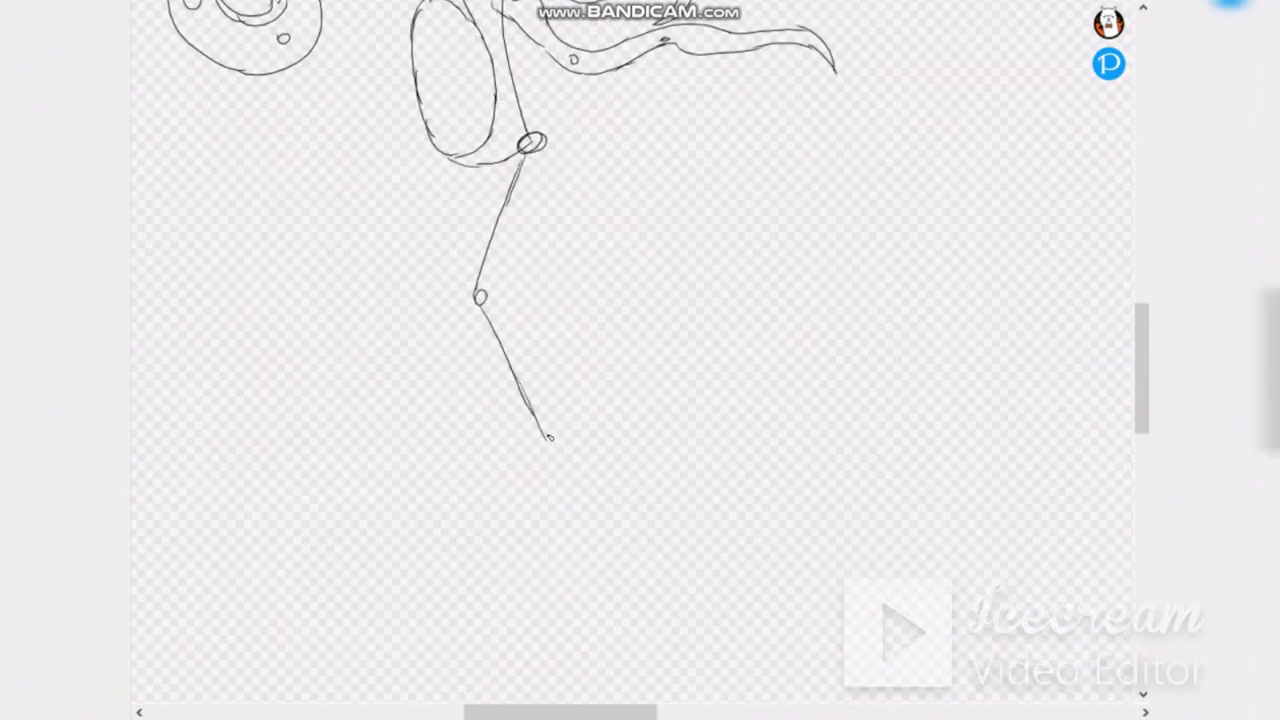
key(ctrl+z)
key(ctrl+z)
key(ctrl+z)
Step: Sketch the right-hand leg's guide lines, with the thigh angled down from the hip and the shin stretched outward from the knee
drag(526, 153, 507, 206)
drag(578, 297, 696, 388)
drag(692, 386, 690, 454)
drag(690, 454, 884, 441)
scroll(633, 240, down, 4)
scroll(655, 232, up, 4)
key(ctrl+z)
key(ctrl+z)
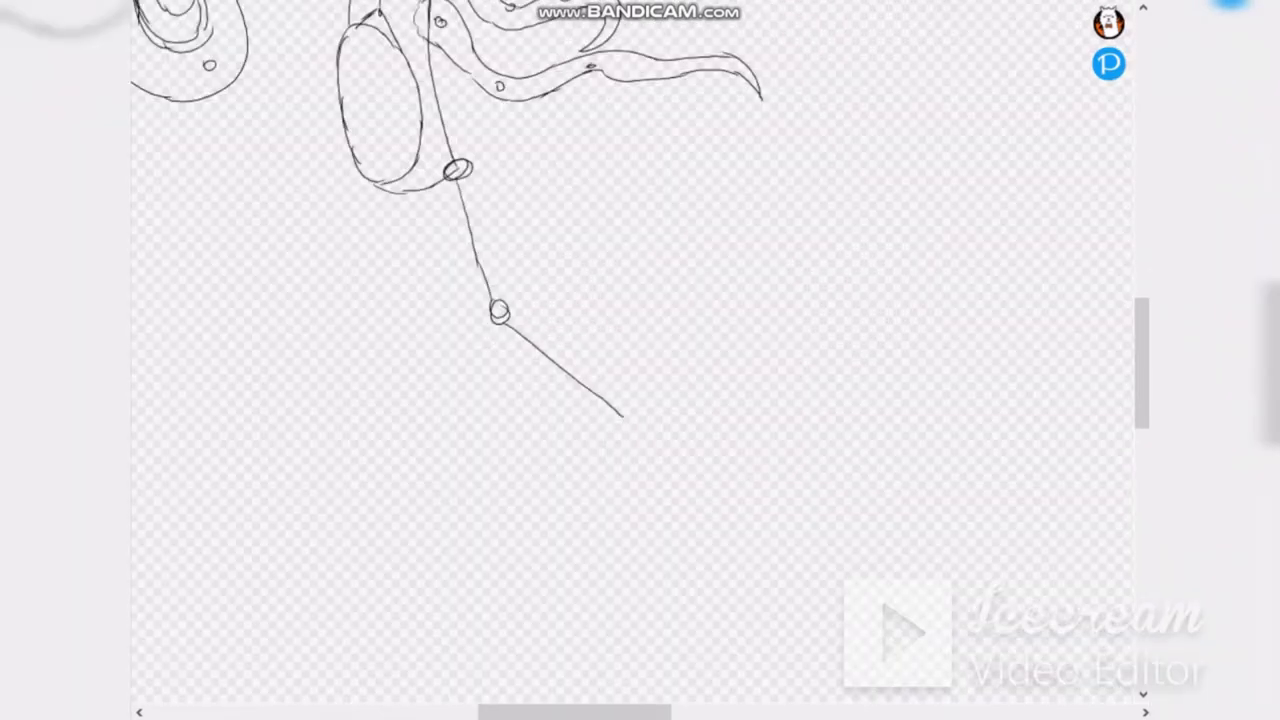
drag(499, 308, 614, 408)
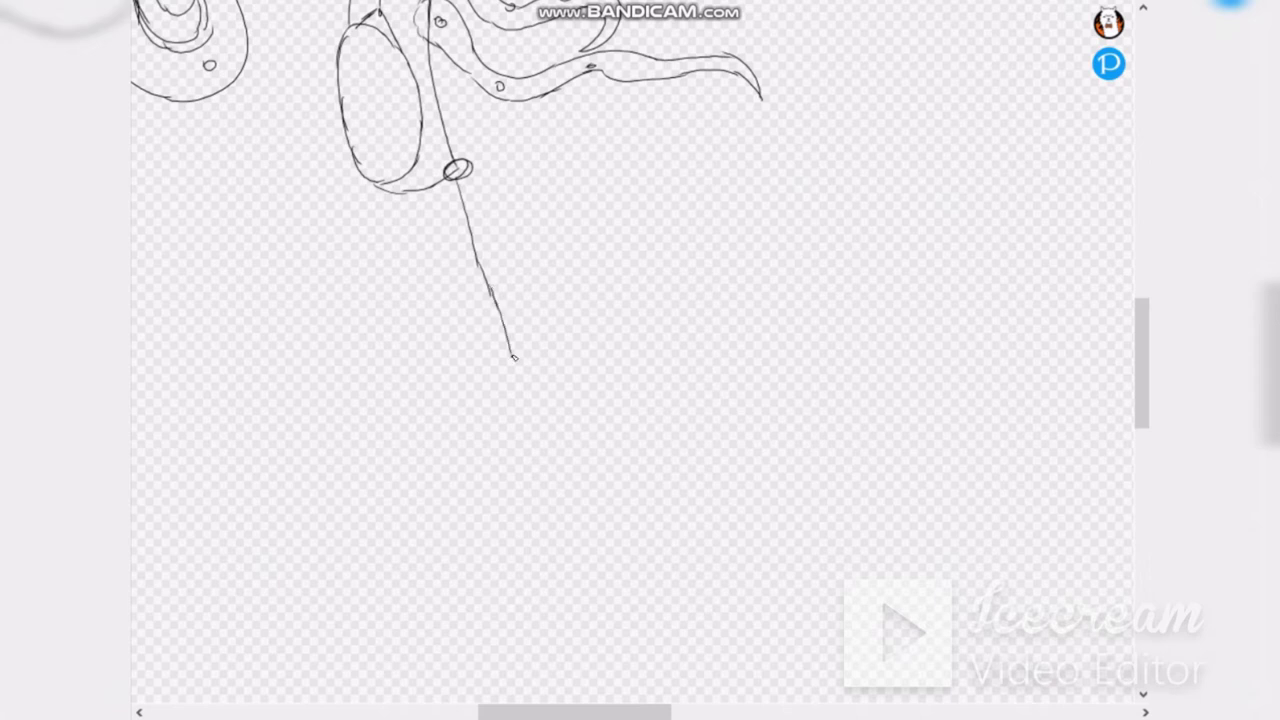
Step: Sketch the left-hand leg with hip and knee circles, a bent thigh and shin, and a long pointed foot
drag(370, 190, 378, 188)
drag(368, 206, 310, 346)
mouse_move(306, 362)
mouse_down()
mouse_move(350, 503)
mouse_move(379, 554)
mouse_move(358, 567)
mouse_move(492, 572)
mouse_up()
drag(462, 575, 576, 553)
drag(354, 500, 430, 550)
drag(416, 550, 500, 556)
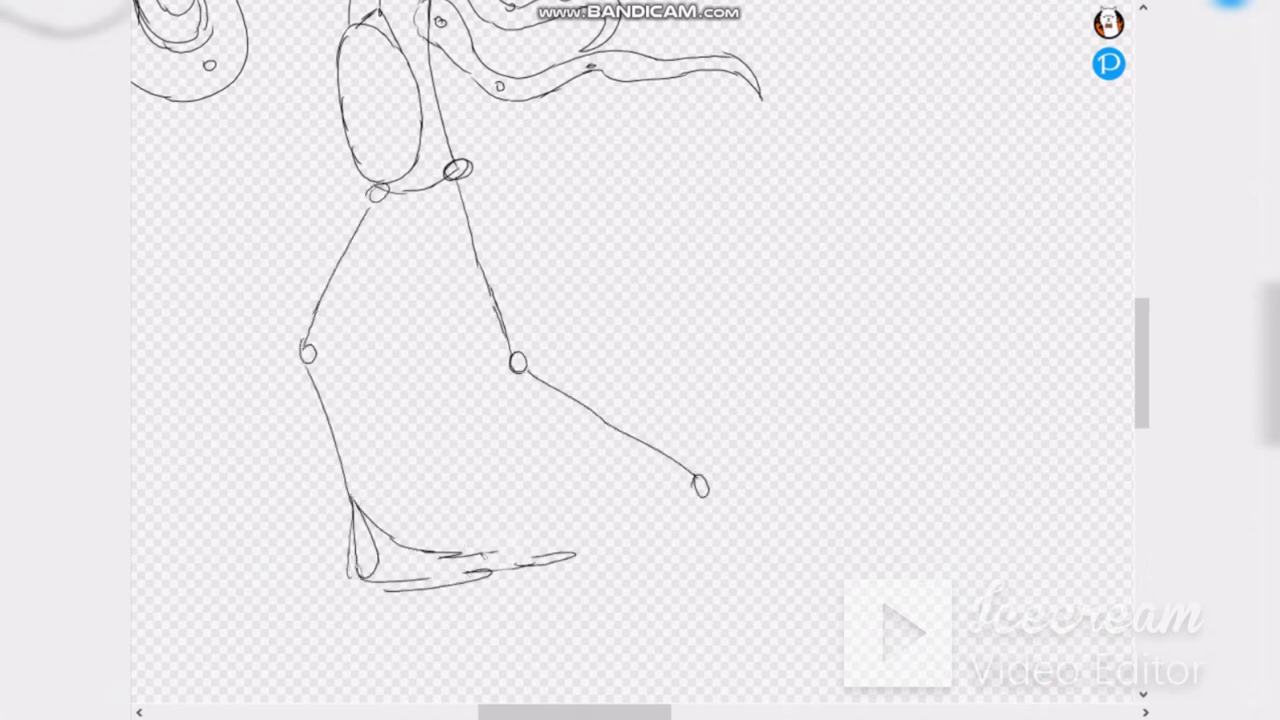
Step: Sketch the pointed foot on the outstretched leg and rotate the lower legs and feet with the transform tool
drag(687, 535, 824, 516)
drag(818, 520, 906, 520)
drag(694, 474, 873, 512)
scroll(651, 297, down, 3)
scroll(648, 380, up, 3)
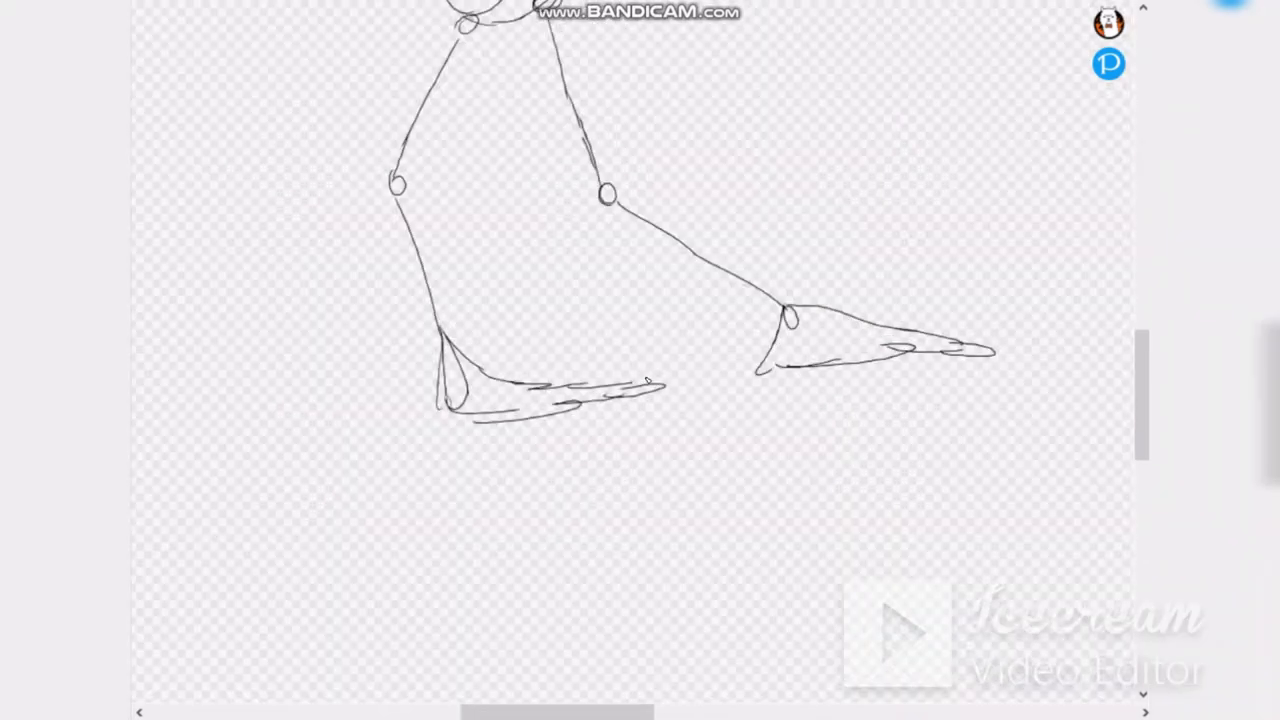
drag(648, 380, 556, 380)
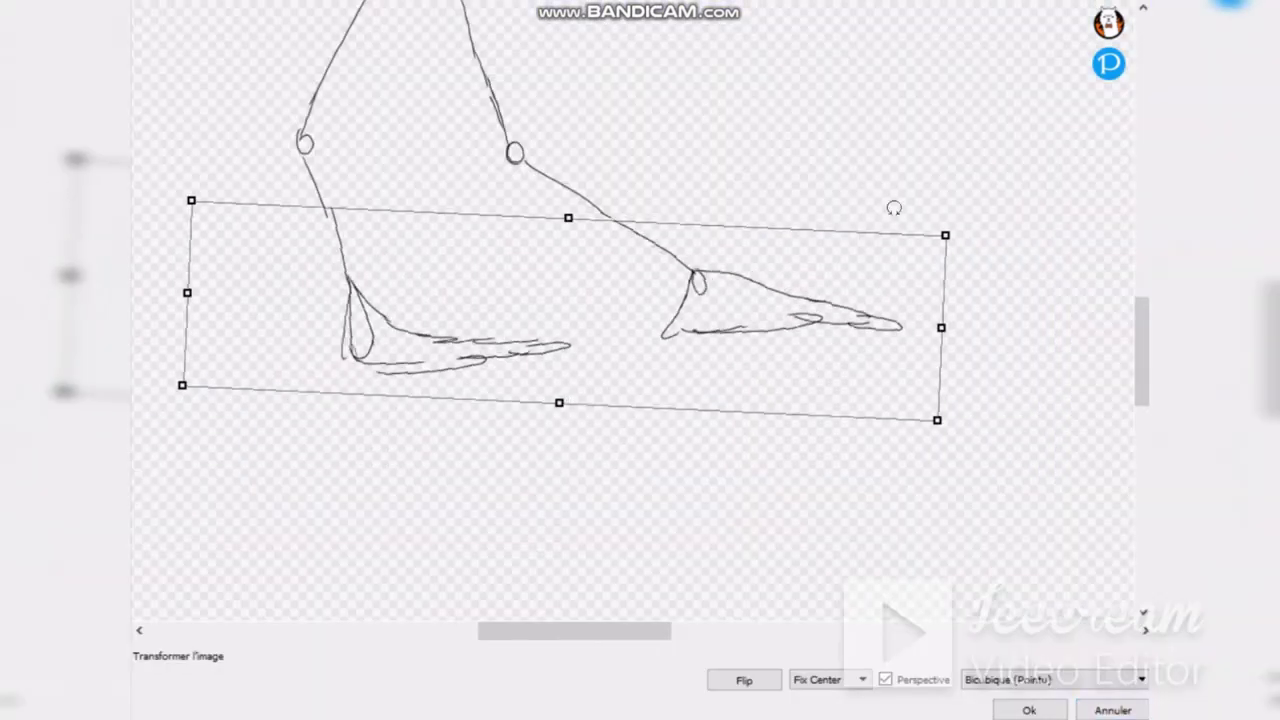
drag(894, 206, 791, 291)
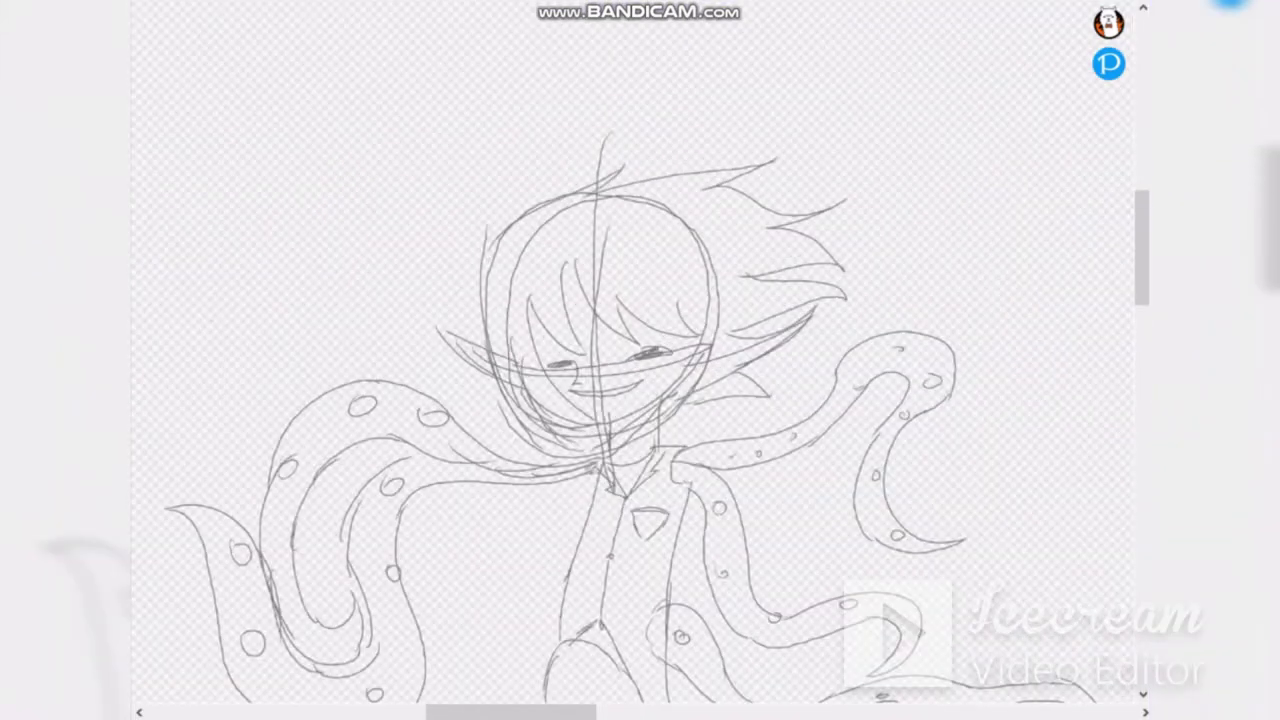
mouse_move(510, 230)
mouse_down()
mouse_move(620, 178)
mouse_move(715, 166)
mouse_move(805, 196)
mouse_up()
drag(760, 202, 866, 198)
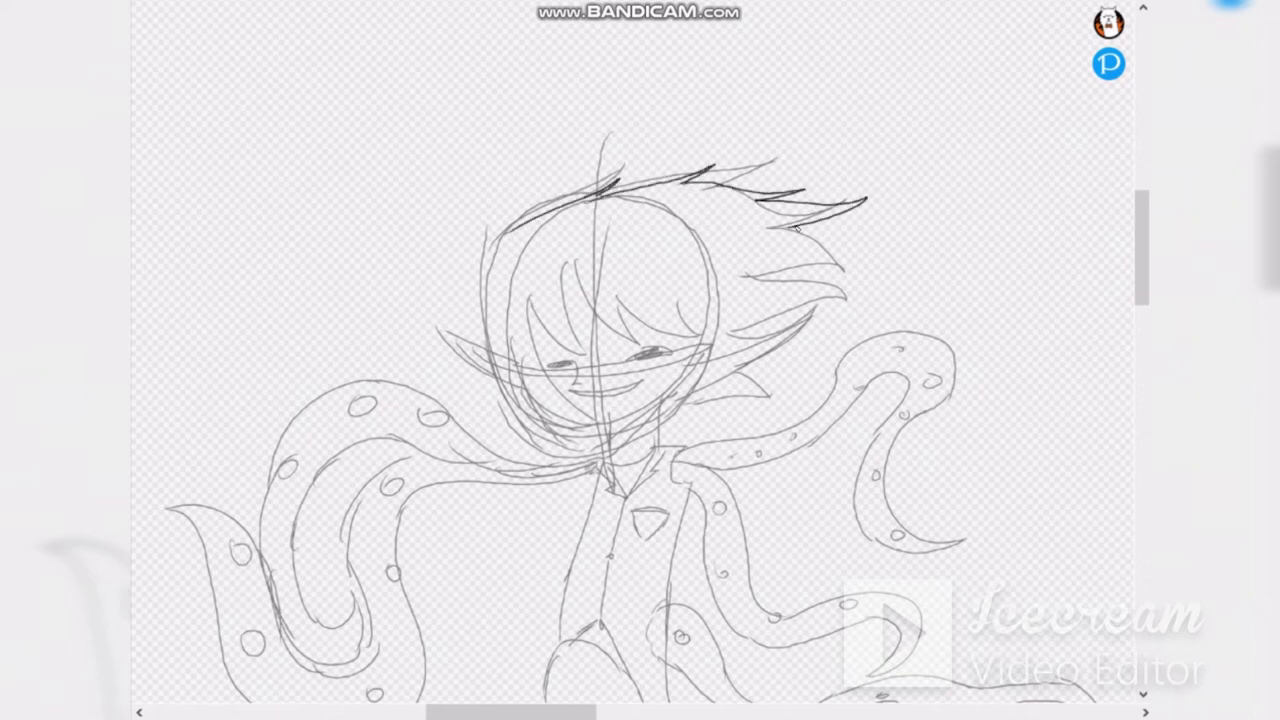
drag(790, 226, 825, 275)
mouse_move(776, 242)
mouse_down()
mouse_move(835, 295)
mouse_move(815, 278)
mouse_move(888, 234)
mouse_up()
key(ctrl+z)
key(ctrl+z)
key(ctrl+z)
mouse_move(888, 234)
mouse_down()
mouse_move(793, 262)
mouse_move(868, 268)
mouse_up()
drag(868, 268, 796, 282)
drag(796, 284, 880, 302)
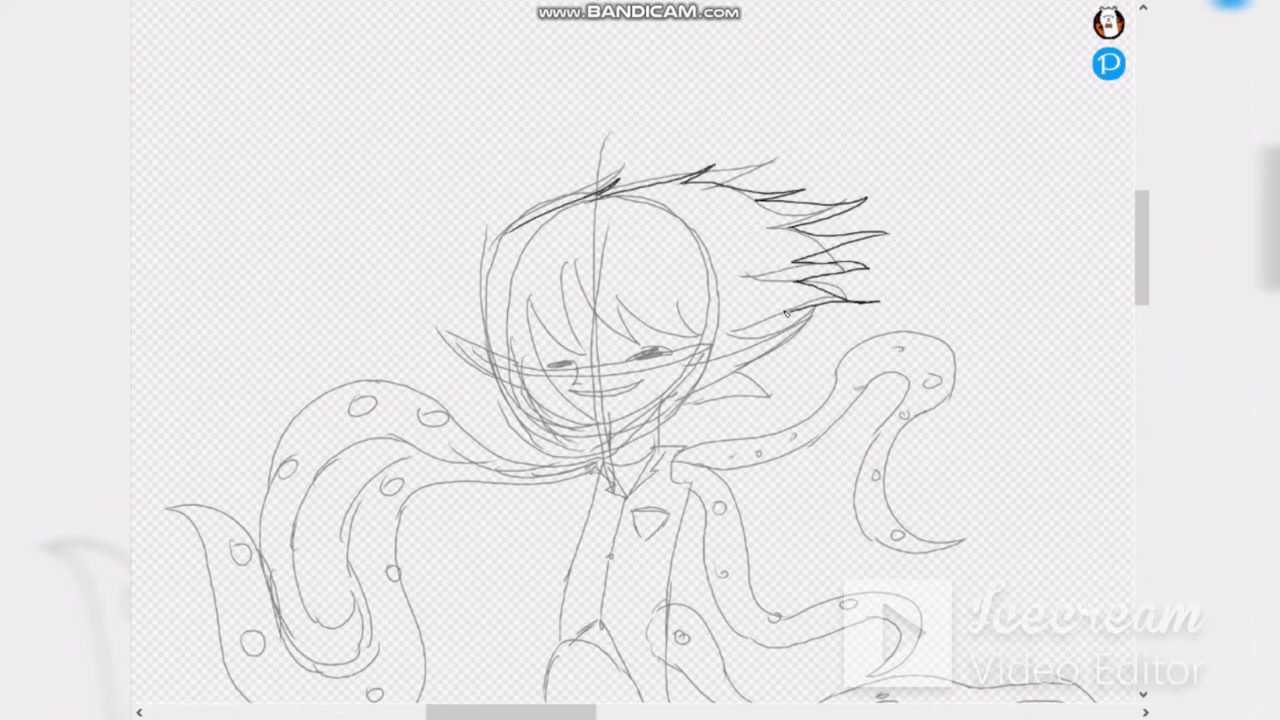
key(ctrl+z)
key(ctrl+z)
drag(798, 282, 888, 284)
mouse_move(888, 284)
mouse_down()
mouse_move(764, 331)
mouse_move(790, 306)
mouse_move(870, 312)
mouse_up()
key(ctrl+z)
mouse_move(870, 312)
mouse_down()
mouse_move(798, 332)
mouse_move(829, 375)
mouse_move(813, 366)
mouse_up()
key(ctrl+z)
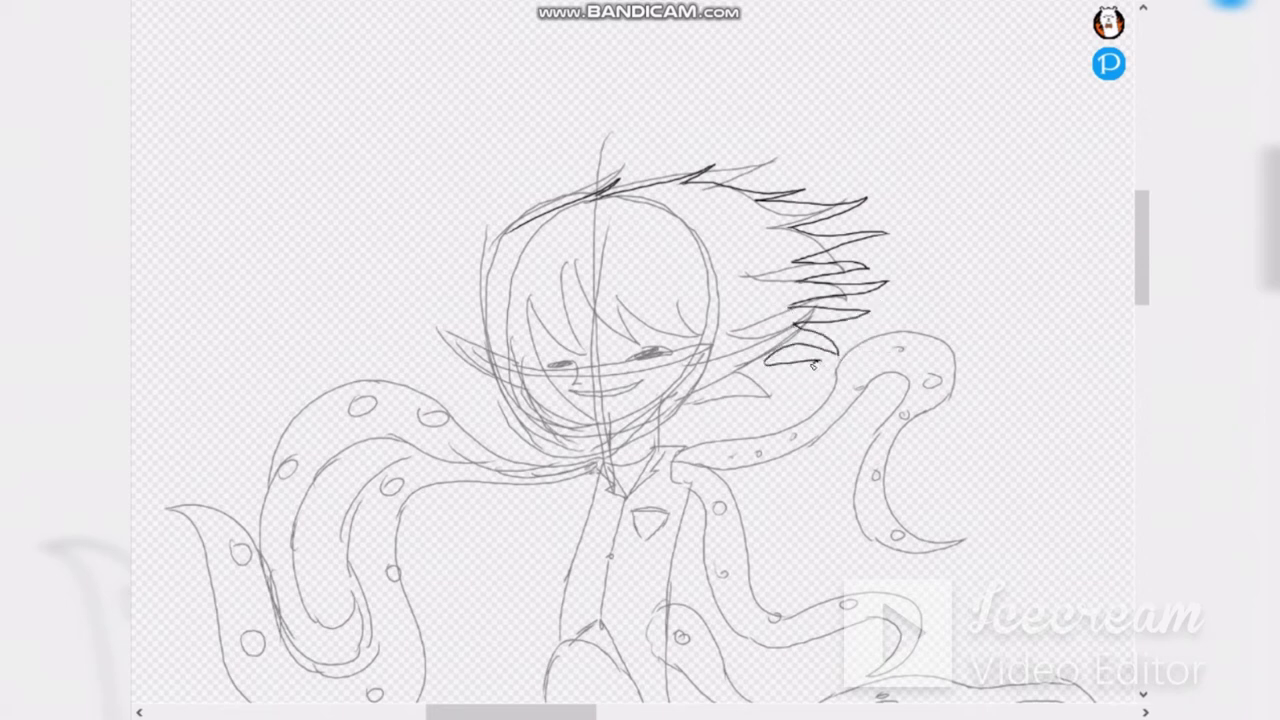
key(ctrl+z)
key(ctrl+z)
key(ctrl+z)
key(ctrl+z)
key(ctrl+z)
key(ctrl+z)
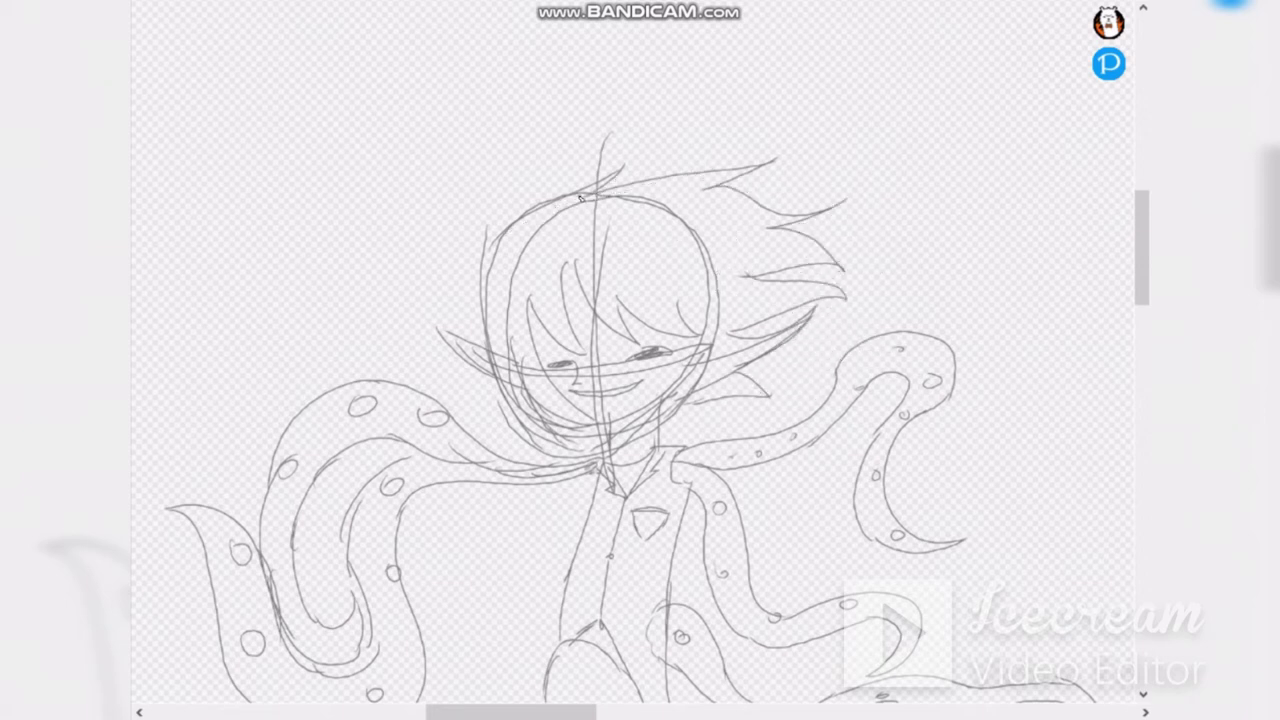
Step: Ink the left-hand side of the hair from the crown down to the long locks beside the cheek
drag(586, 197, 481, 240)
mouse_move(536, 229)
mouse_down()
mouse_move(456, 280)
mouse_move(478, 388)
mouse_up()
drag(486, 342, 538, 466)
drag(518, 360, 556, 464)
Step: Ink the pointed bangs across the forehead and the long locks on the right-hand side of the face
mouse_move(538, 312)
mouse_down()
mouse_move(516, 404)
mouse_move(586, 362)
mouse_up()
drag(562, 266, 624, 350)
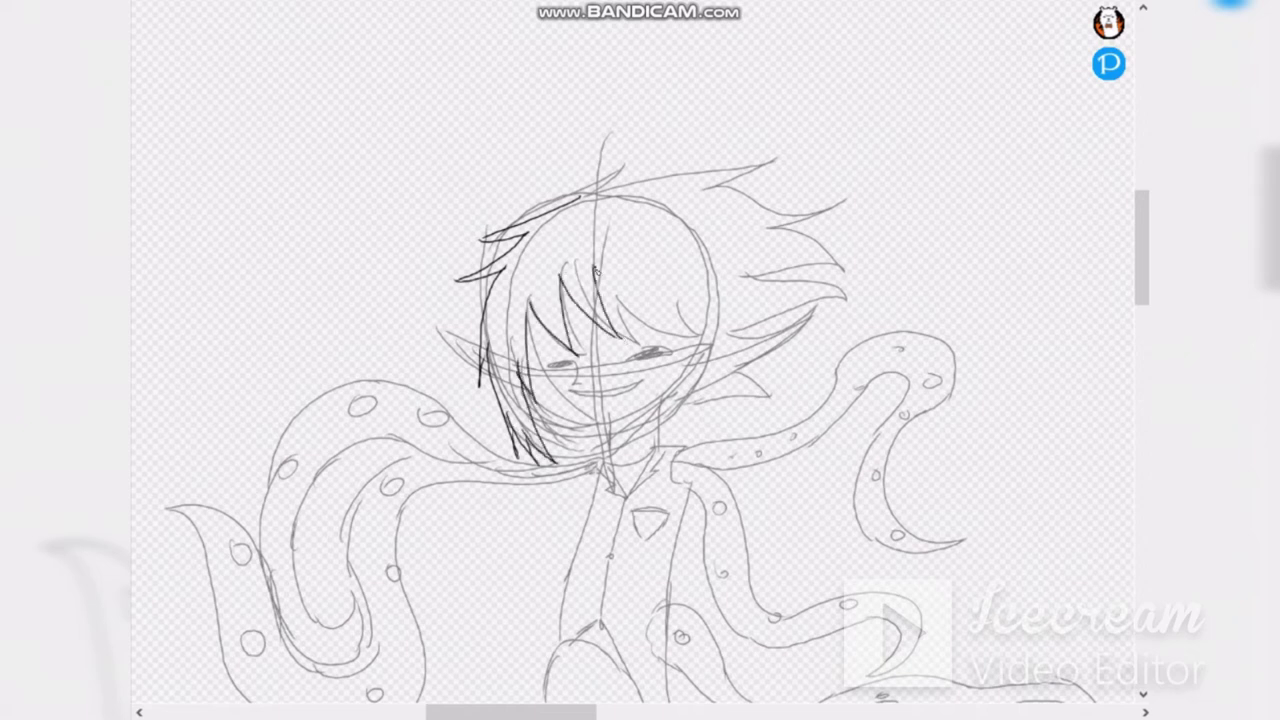
key(ctrl+z)
mouse_move(593, 266)
mouse_down()
mouse_move(653, 333)
mouse_move(597, 264)
mouse_up()
key(ctrl+z)
mouse_move(597, 264)
mouse_down()
mouse_move(655, 332)
mouse_move(636, 265)
mouse_move(656, 334)
mouse_up()
drag(702, 316, 700, 450)
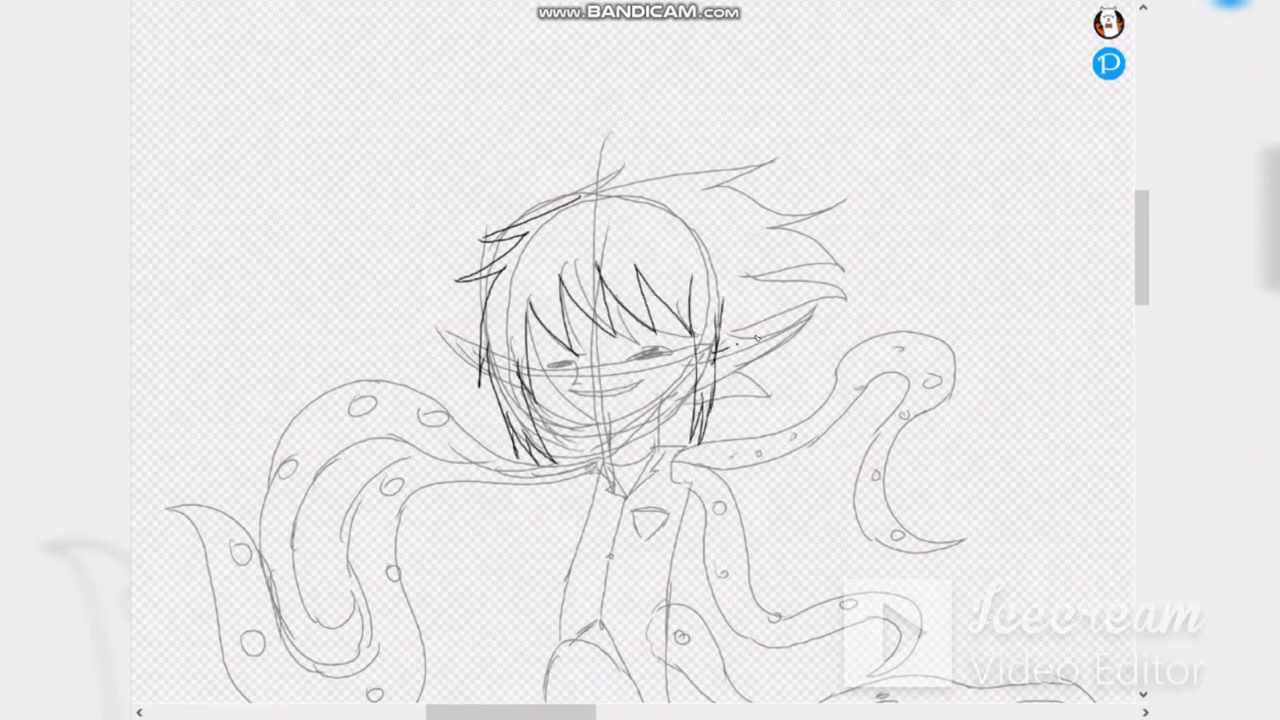
Step: Ink both pointed ears over the sketch
drag(814, 306, 712, 350)
drag(786, 328, 718, 384)
drag(488, 346, 436, 324)
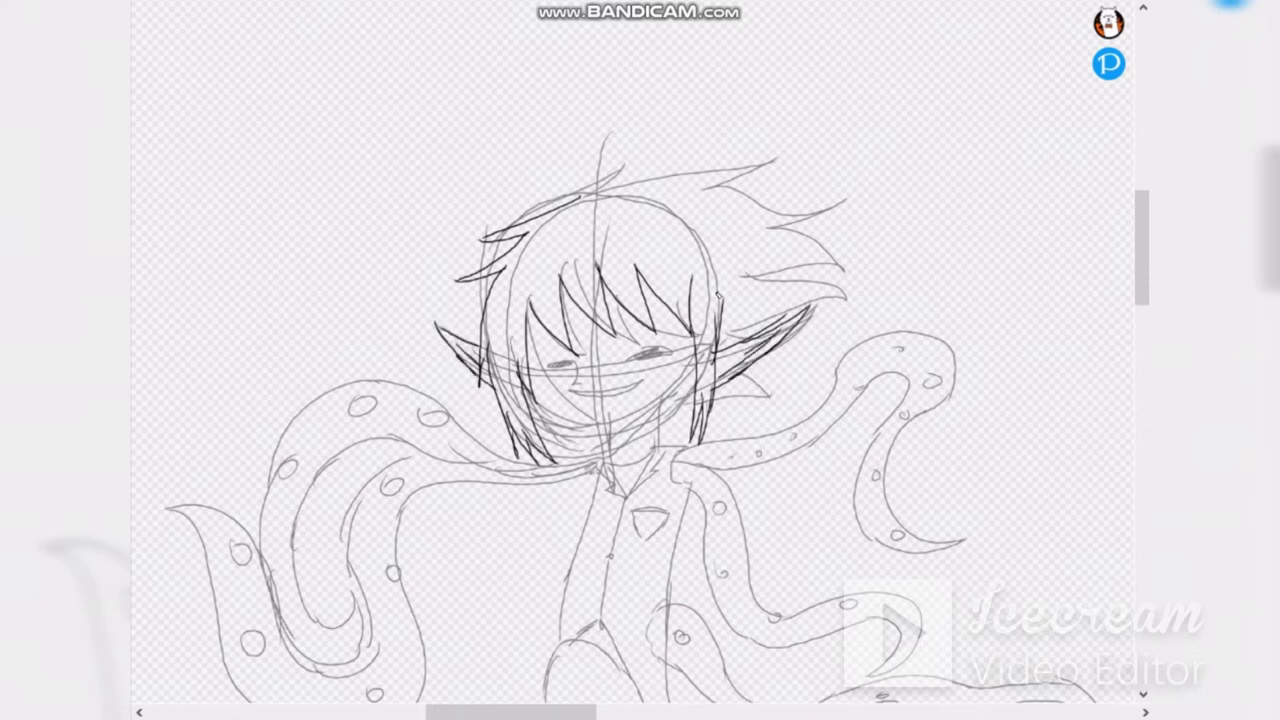
Step: Ink a small tuft at the crown and the hair outline curving down the right-hand side of the head
drag(574, 186, 597, 199)
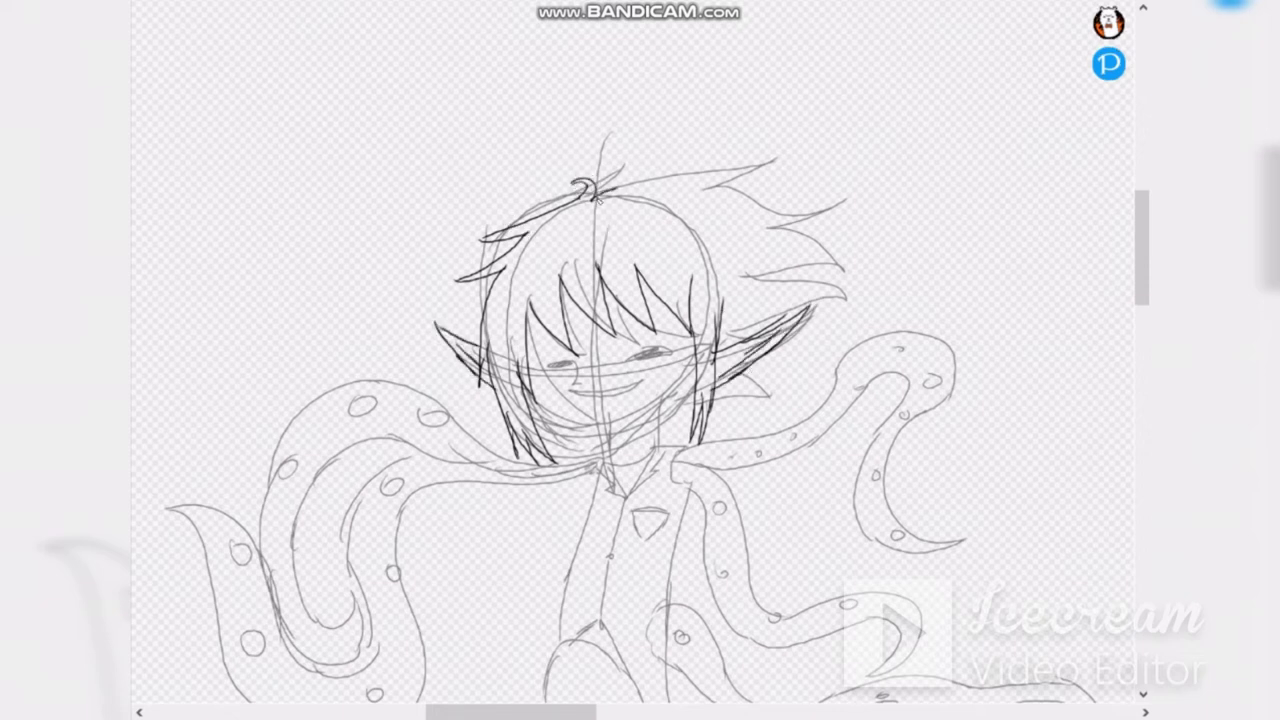
key(ctrl+z)
mouse_move(676, 194)
mouse_down()
mouse_move(734, 342)
mouse_move(735, 276)
mouse_up()
key(ctrl+z)
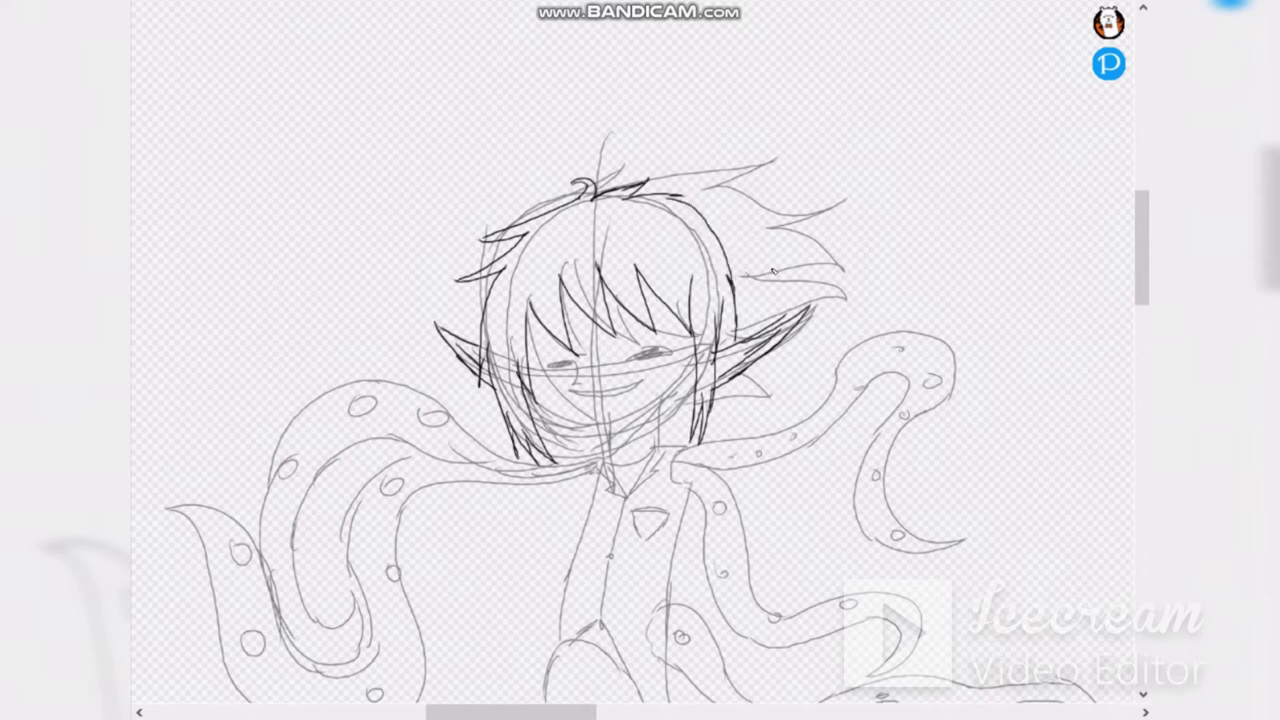
Step: Ink the jawline from both cheeks to a pointed chin
scroll(600, 284, up, 5)
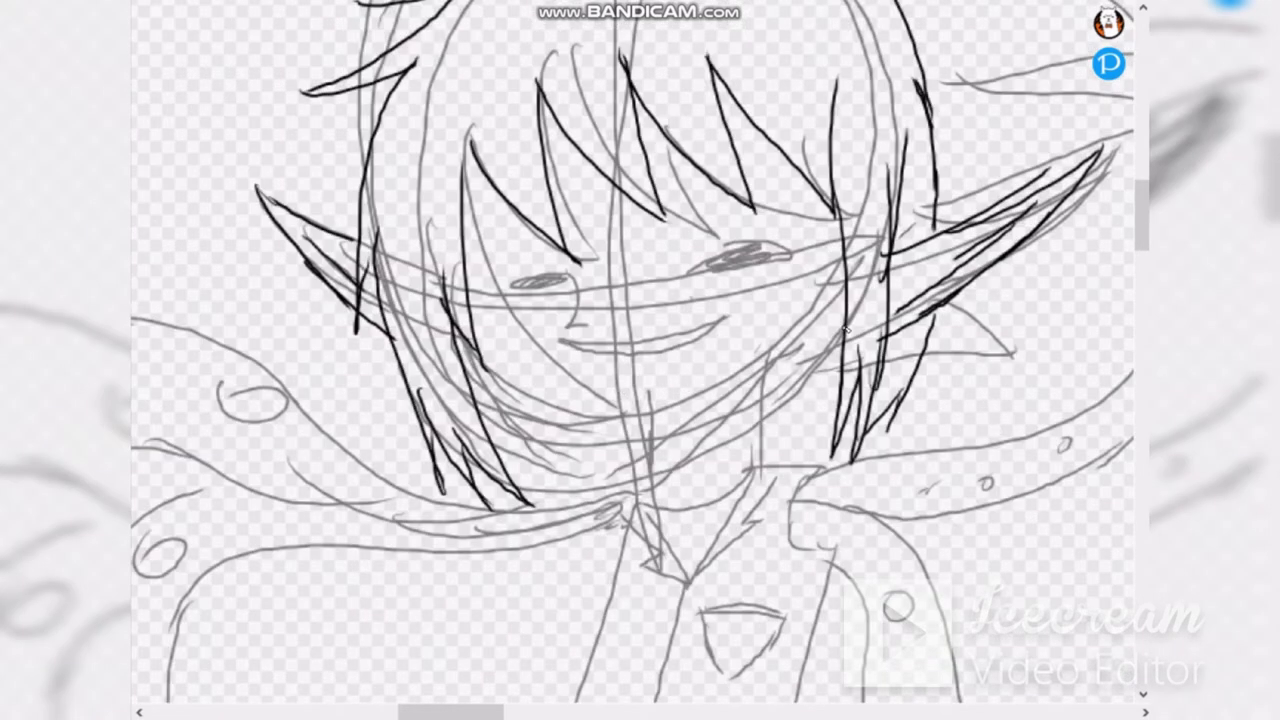
key(ctrl+z)
mouse_move(845, 329)
mouse_down()
mouse_move(762, 411)
mouse_move(668, 461)
mouse_up()
key(ctrl+z)
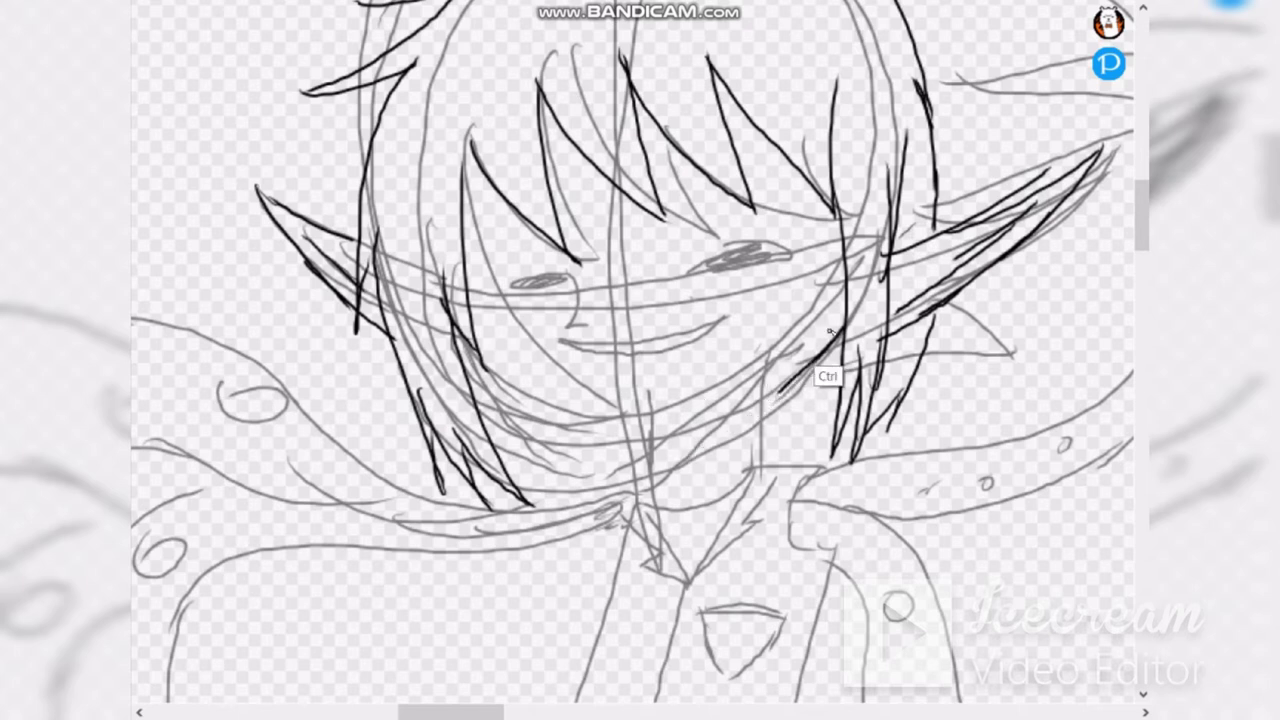
key(ctrl+z)
drag(836, 334, 710, 431)
drag(485, 363, 638, 462)
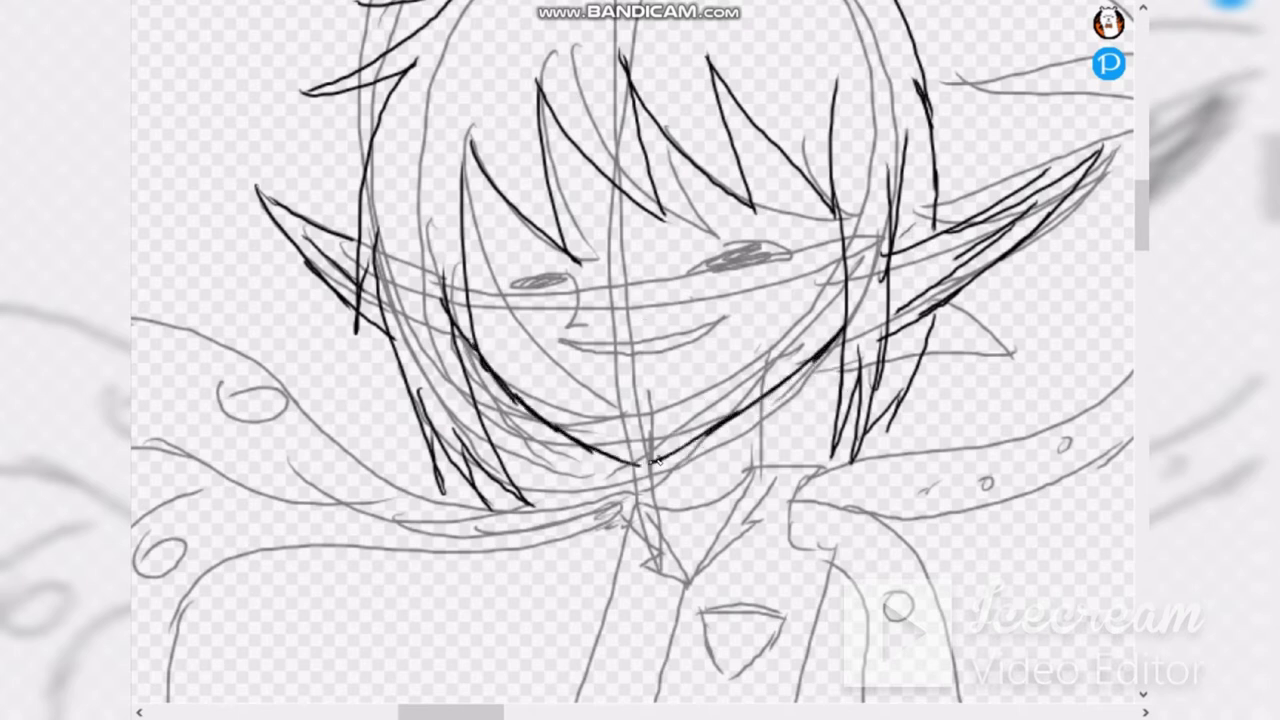
drag(553, 376, 552, 375)
key(ctrl+z)
Step: Ink the two sides of the neck and the V-shaped shirt collar below it
drag(761, 401, 761, 474)
drag(650, 466, 649, 499)
drag(761, 475, 685, 581)
drag(650, 496, 685, 580)
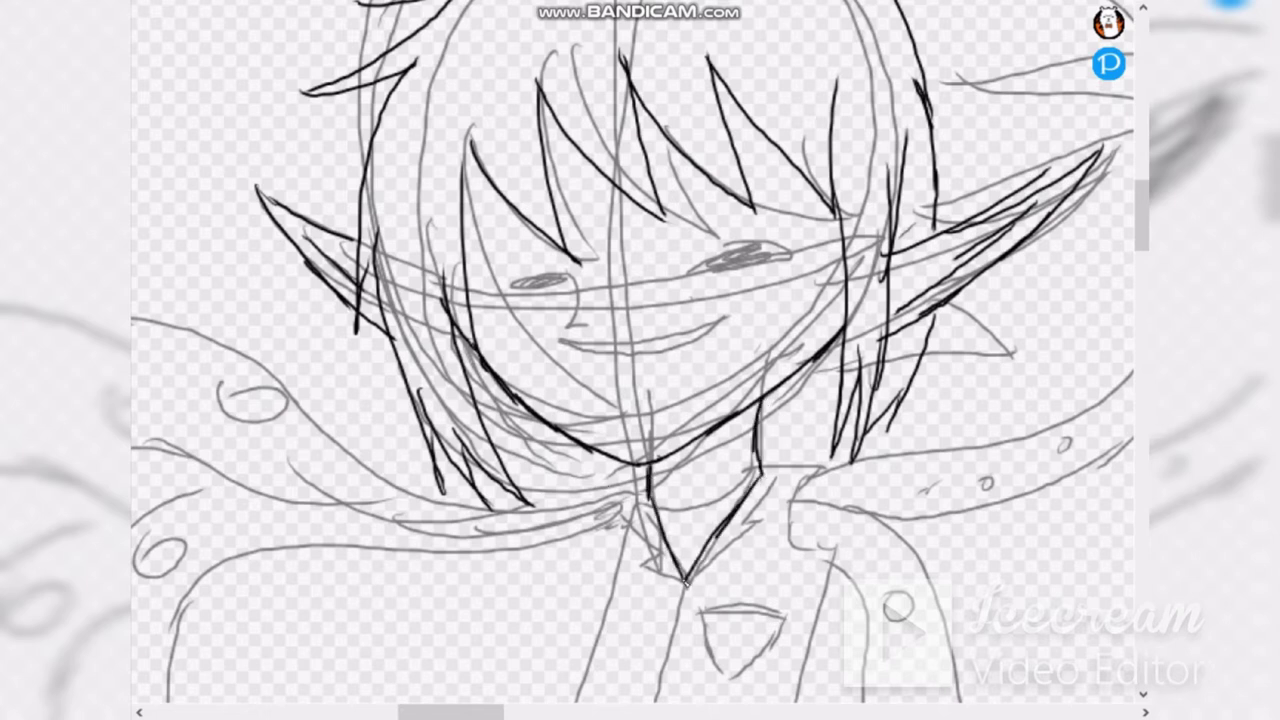
mouse_move(763, 472)
mouse_down()
mouse_move(804, 482)
mouse_move(686, 582)
mouse_up()
mouse_move(655, 495)
mouse_down()
mouse_move(614, 526)
mouse_move(686, 582)
mouse_up()
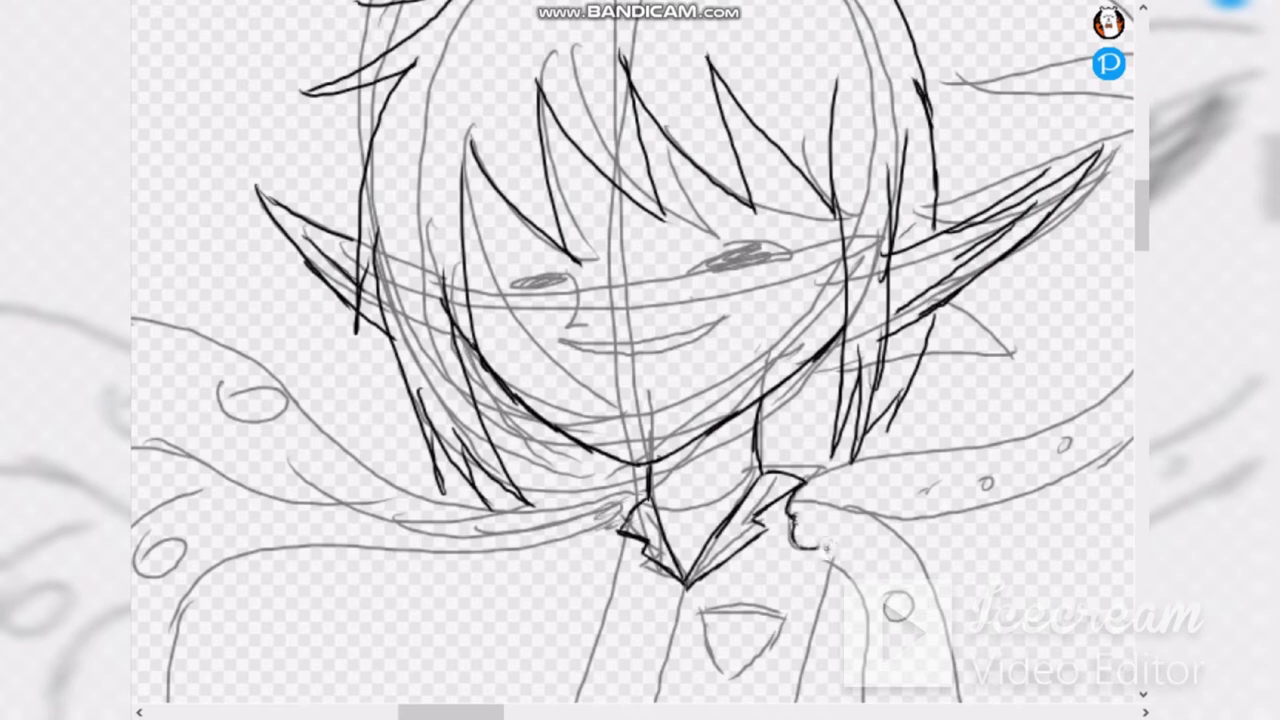
Step: Ink both sides of the torso and the shirt's buttoned front line
scroll(562, 318, down, 2)
scroll(600, 577, up, 2)
drag(642, 308, 590, 586)
drag(786, 308, 735, 544)
mouse_move(735, 532)
mouse_down()
mouse_move(700, 558)
mouse_move(712, 650)
mouse_move(733, 680)
mouse_up()
drag(582, 261, 496, 622)
Step: Ink a closed oval on the lower torso, starting from the bottom of the shirt's front line
scroll(544, 482, down, 3)
scroll(518, 598, up, 3)
mouse_move(668, 272)
mouse_down()
mouse_move(526, 400)
mouse_move(548, 676)
mouse_up()
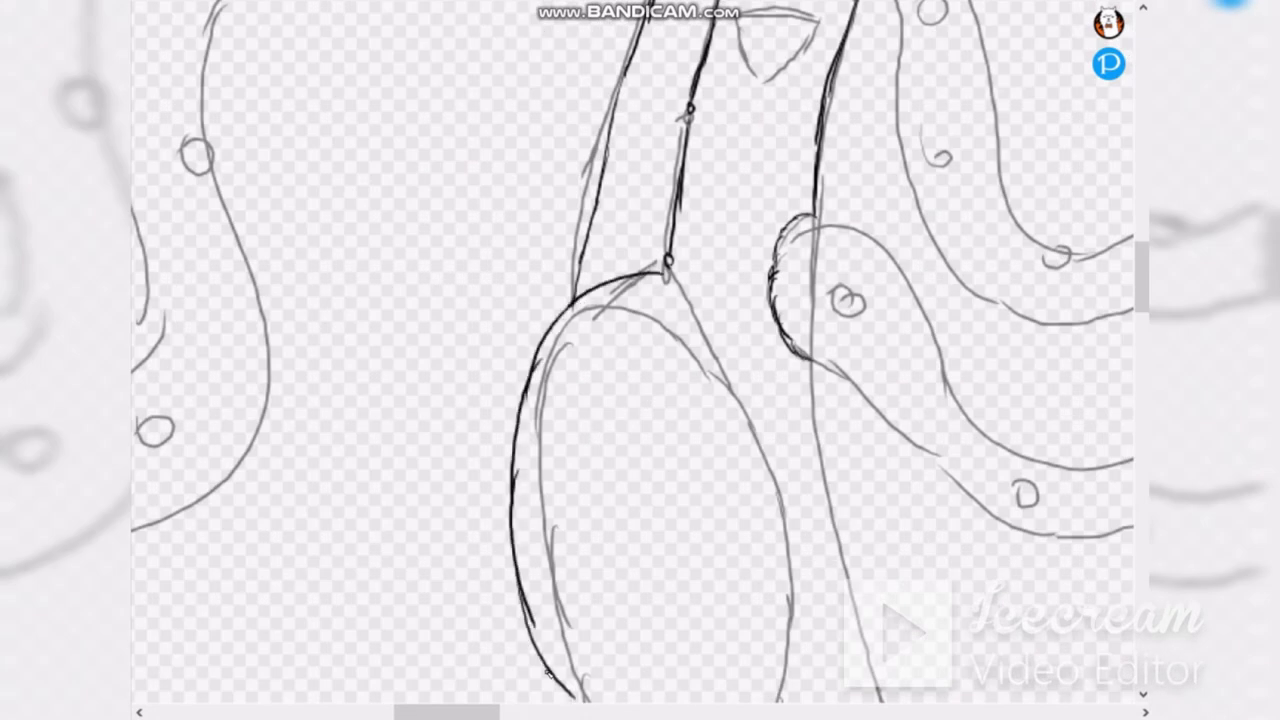
mouse_move(668, 272)
mouse_down()
mouse_move(749, 442)
mouse_move(732, 662)
mouse_up()
scroll(732, 640, down, 3)
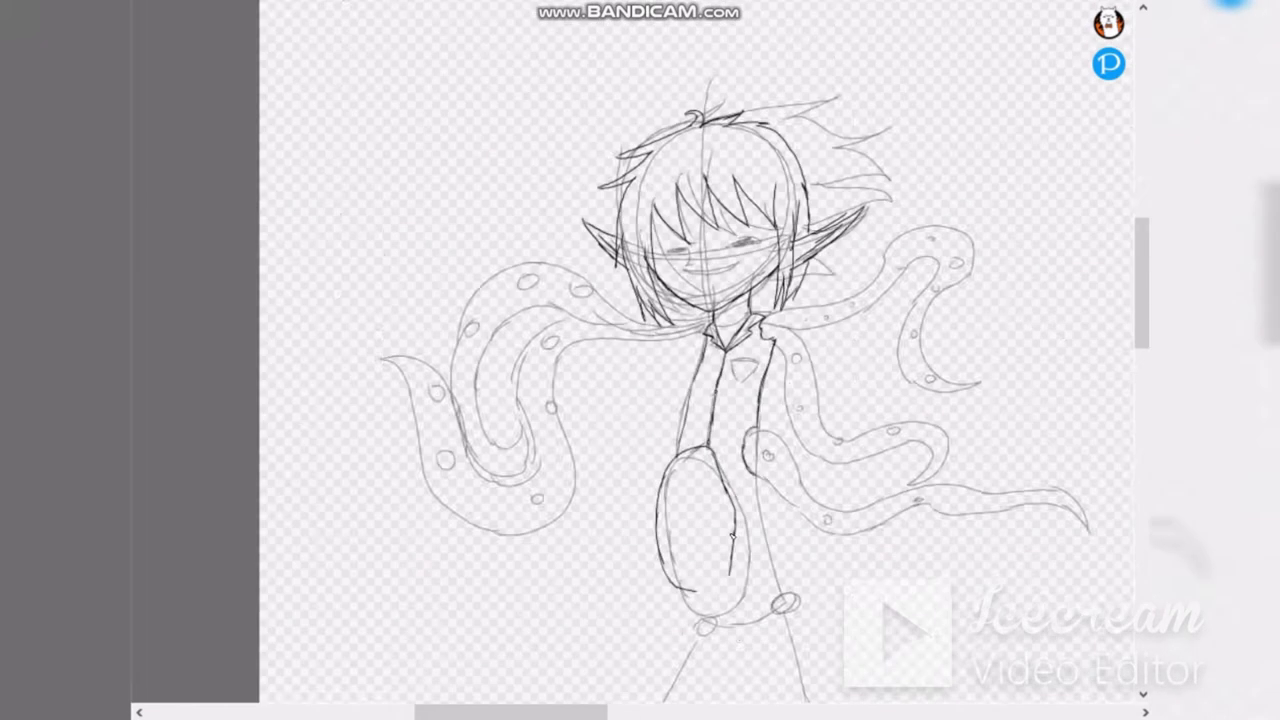
scroll(783, 452, up, 3)
drag(783, 452, 680, 496)
Step: Ink the overlapping garment hem below the oval and the right-hand torso edge down to the hip
mouse_move(643, 488)
mouse_down()
mouse_move(656, 578)
mouse_move(737, 610)
mouse_up()
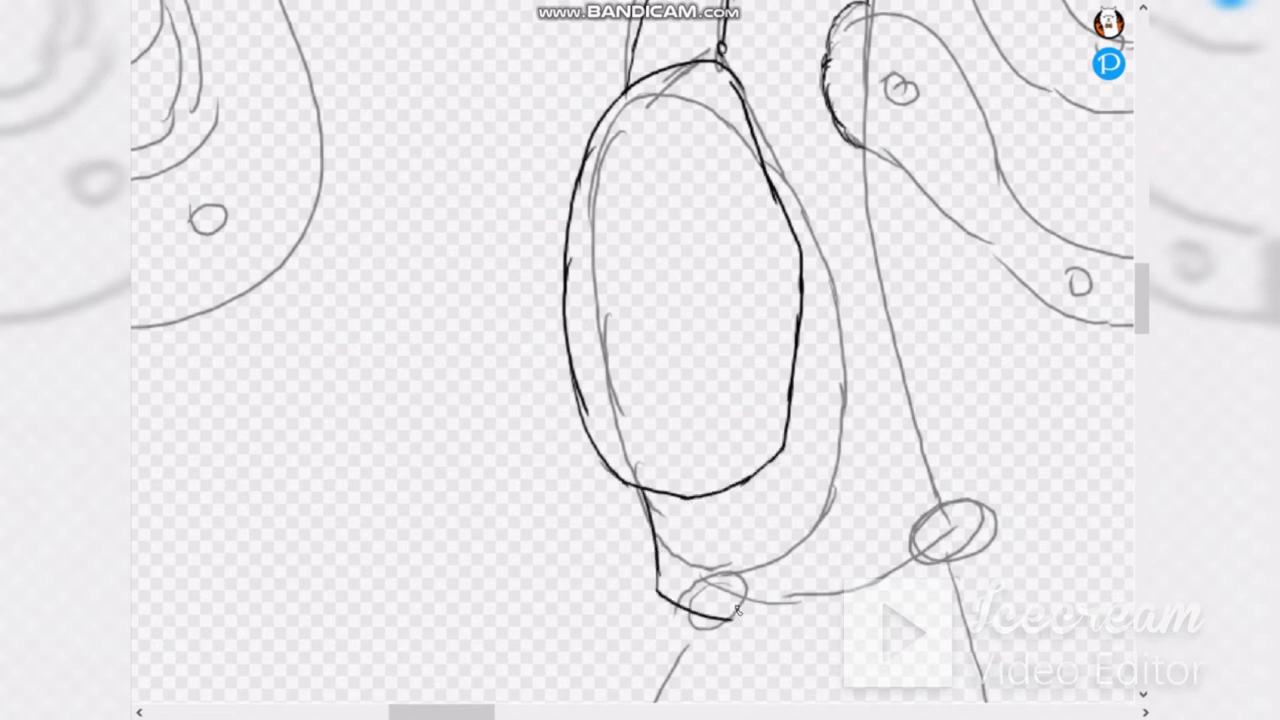
drag(740, 538, 700, 498)
mouse_move(740, 538)
mouse_down()
mouse_move(777, 453)
mouse_move(784, 607)
mouse_up()
mouse_move(784, 607)
mouse_down()
mouse_move(878, 565)
mouse_move(944, 488)
mouse_up()
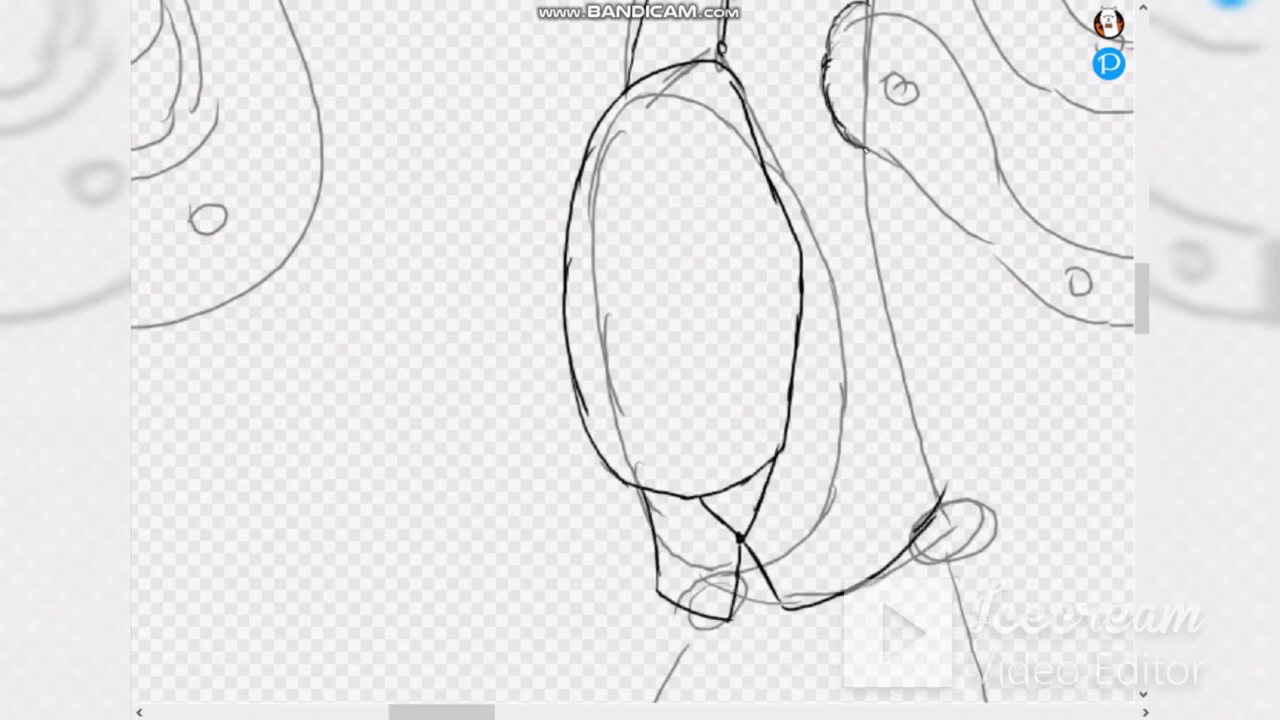
drag(862, 149, 955, 467)
scroll(955, 467, down, 3)
scroll(670, 155, up, 3)
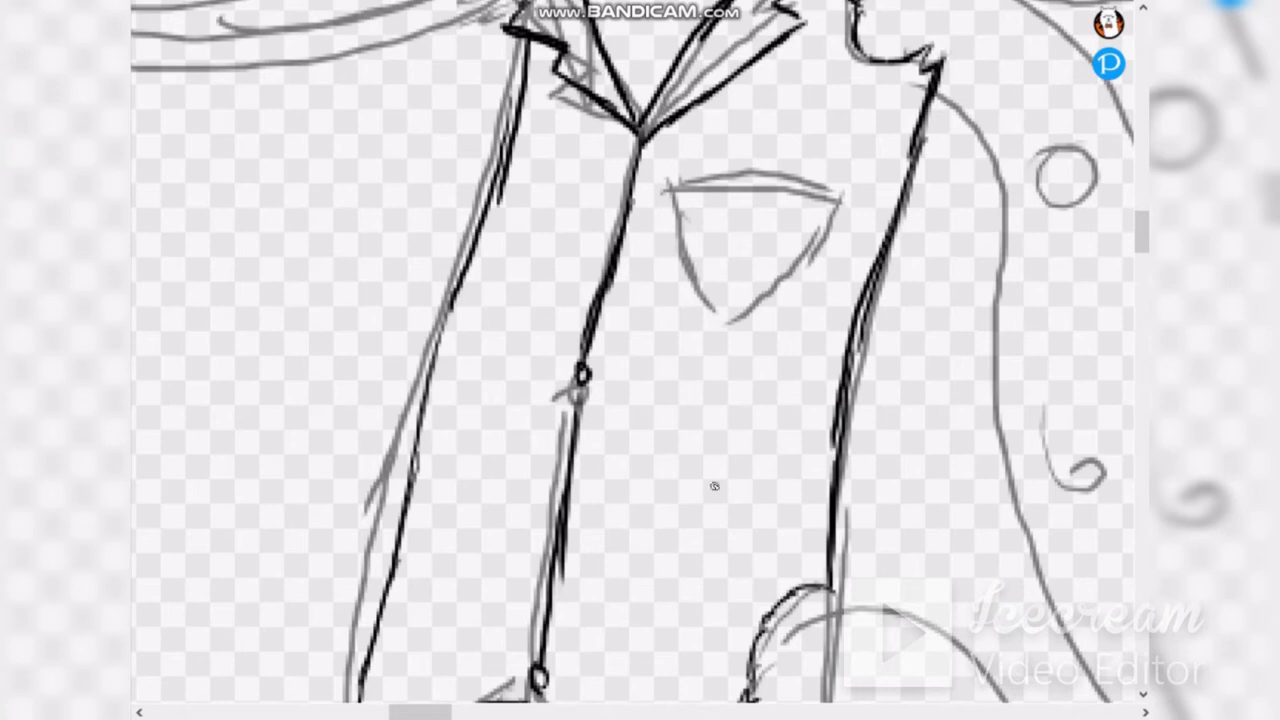
Step: Ink the triangular chest pocket and its curved top flap over the faded sketch
mouse_move(841, 222)
mouse_down()
mouse_move(718, 320)
mouse_move(676, 182)
mouse_up()
mouse_move(850, 195)
mouse_down()
mouse_move(716, 172)
mouse_move(762, 192)
mouse_up()
drag(680, 182, 768, 195)
scroll(806, 196, down, 3)
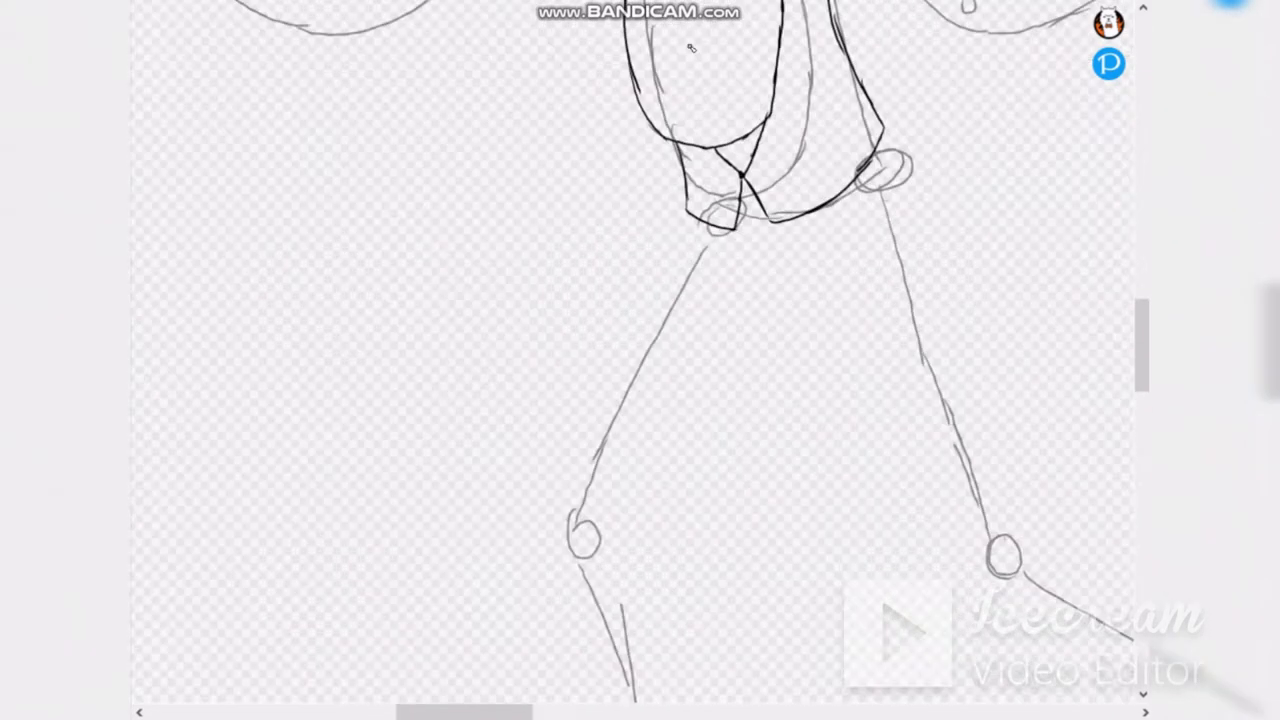
scroll(661, 482, up, 3)
mouse_move(740, 280)
mouse_down()
mouse_move(414, 588)
mouse_move(514, 702)
mouse_up()
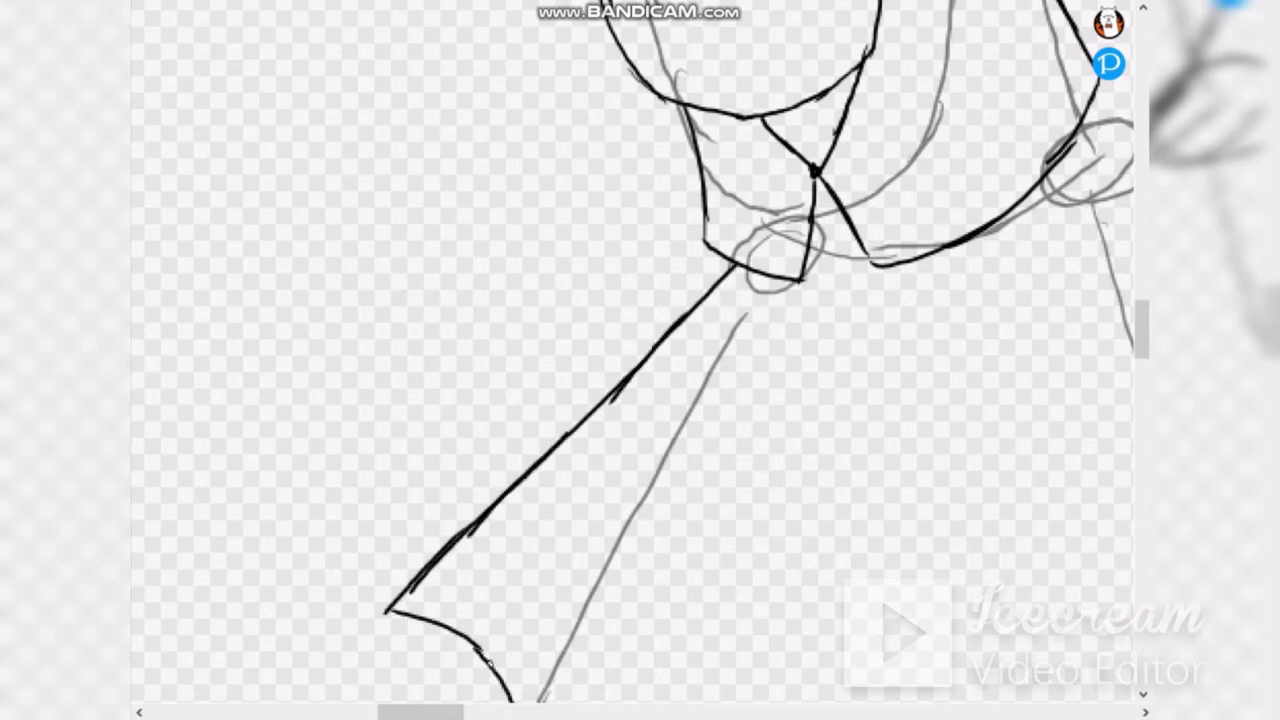
drag(832, 274, 910, 292)
scroll(489, 416, down, 3)
scroll(489, 416, up, 3)
key(ctrl+z)
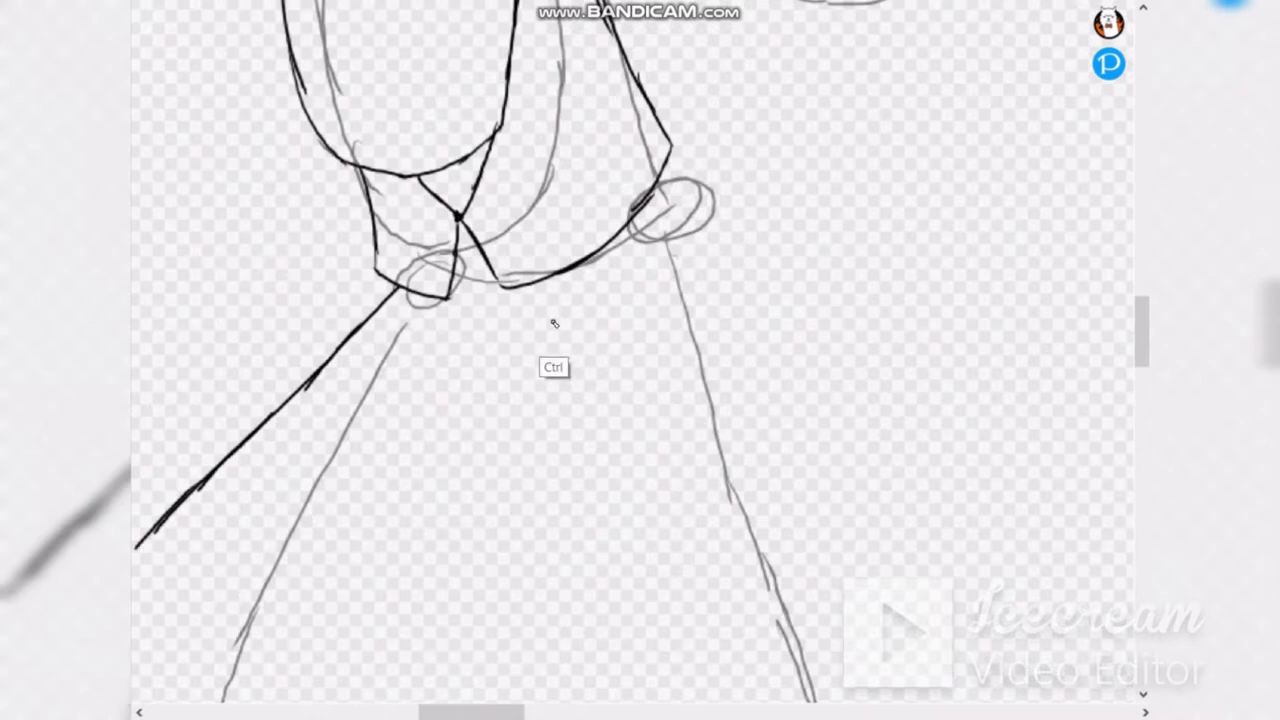
key(ctrl+z)
key(ctrl+z)
Step: Ink the near shorts leg with its curved hem and the visible edge of the far shorts leg behind it
mouse_move(514, 300)
mouse_down()
mouse_move(449, 588)
mouse_move(606, 582)
mouse_up()
mouse_move(672, 160)
mouse_down()
mouse_move(688, 372)
mouse_move(590, 596)
mouse_up()
drag(408, 293, 462, 458)
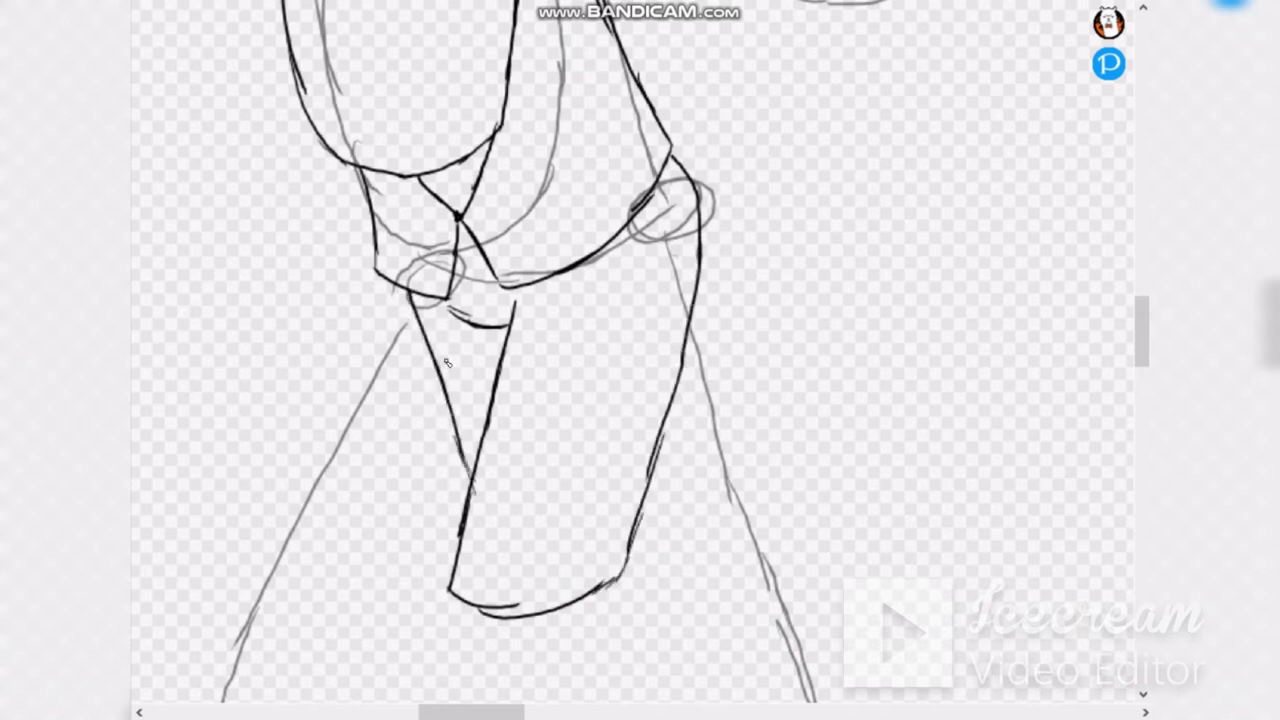
Step: Ink a bent lower leg slanting diagonally from the shorts hem and finish it with an ankle and pointed foot
scroll(447, 363, down, 2)
drag(493, 654, 604, 403)
mouse_move(570, 320)
mouse_down()
mouse_move(732, 490)
mouse_move(850, 648)
mouse_up()
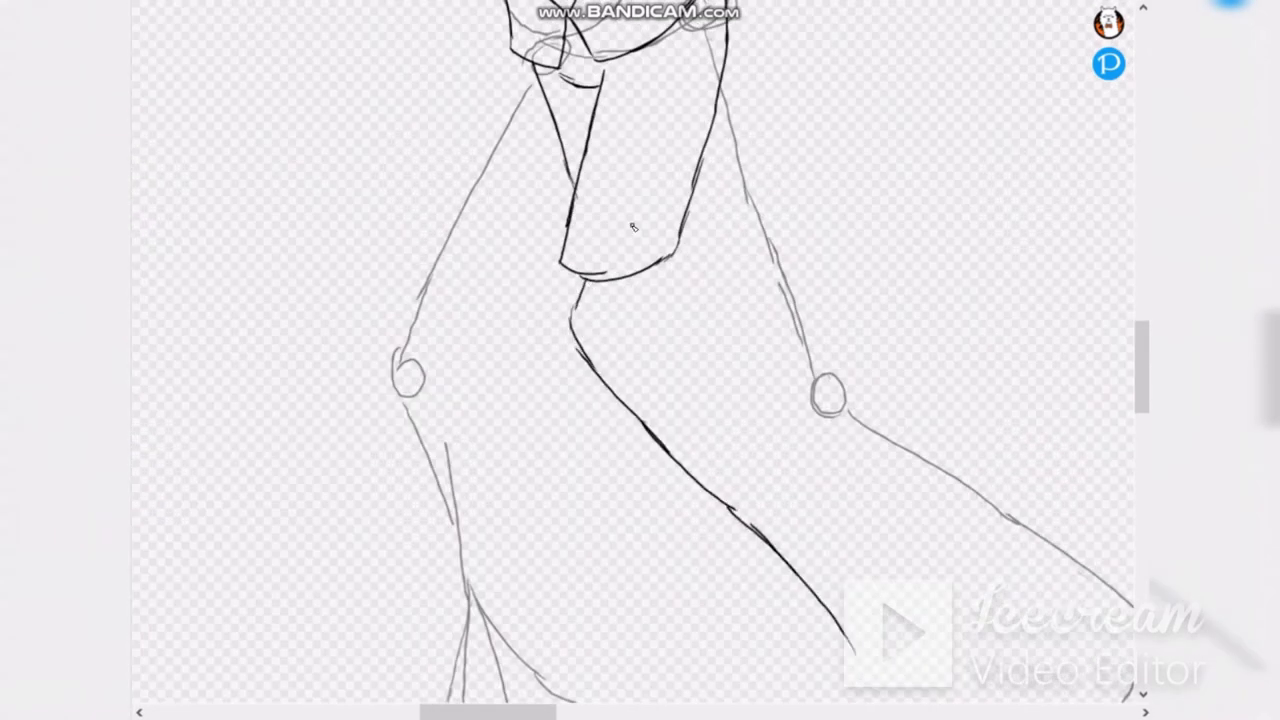
mouse_move(655, 262)
mouse_down()
mouse_move(700, 414)
mouse_move(889, 629)
mouse_up()
scroll(714, 412, down, 1)
scroll(836, 590, up, 1)
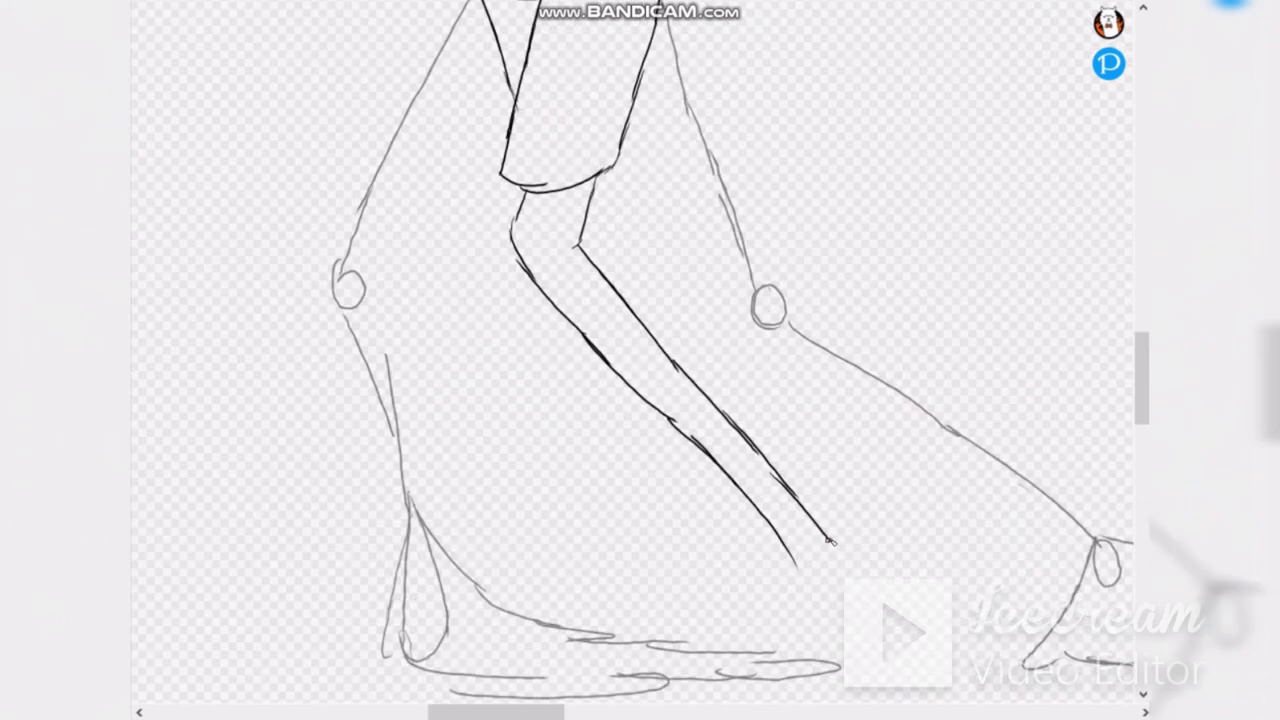
key(ctrl+z)
drag(792, 560, 802, 603)
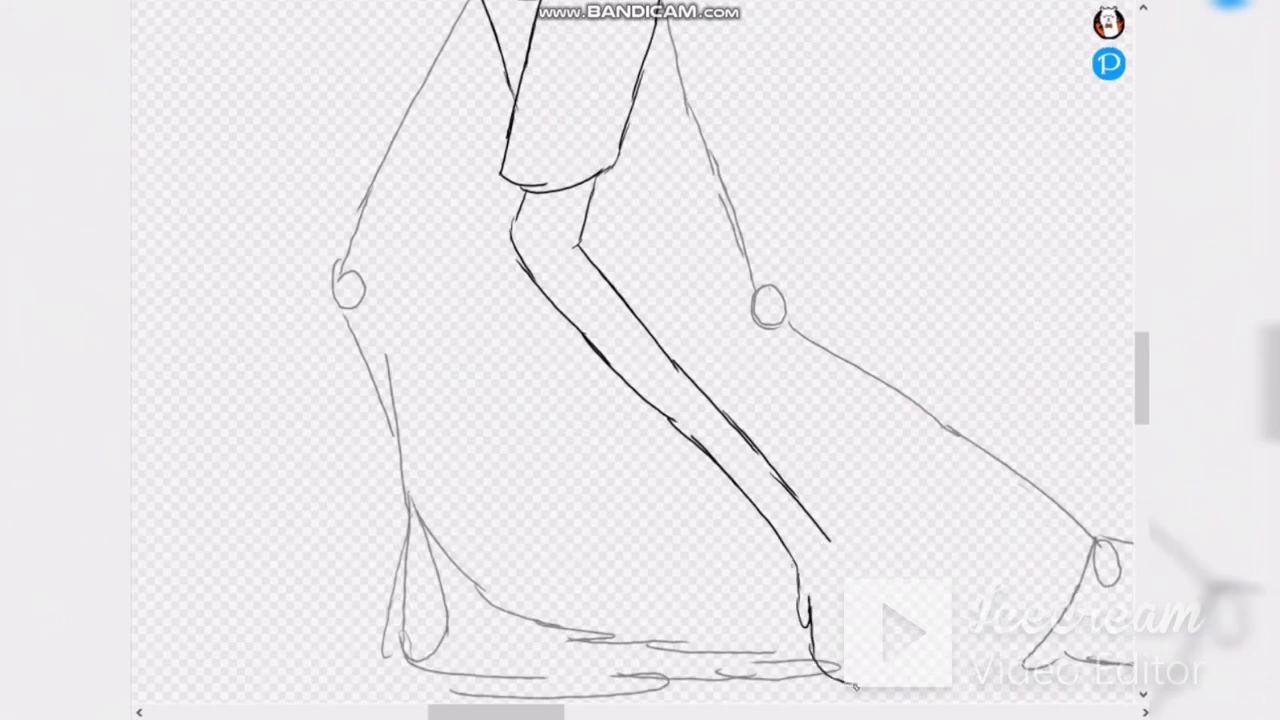
mouse_move(855, 686)
mouse_down()
mouse_move(1050, 684)
mouse_move(842, 545)
mouse_up()
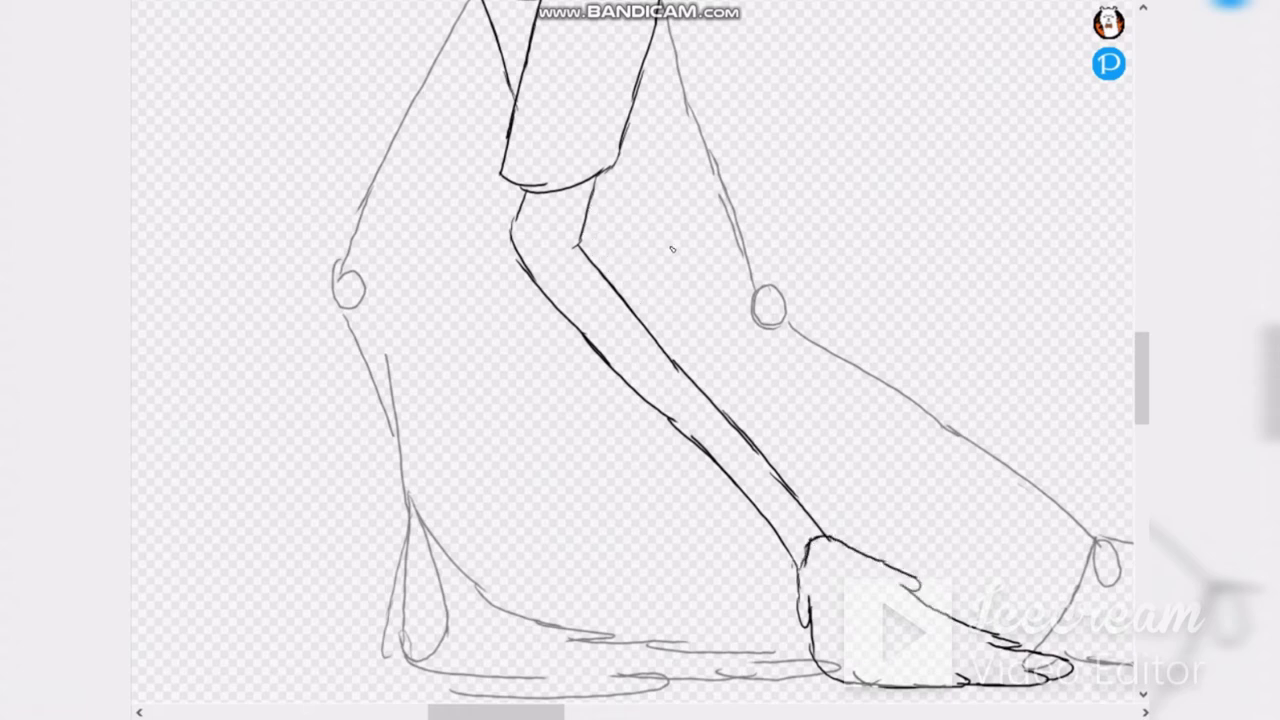
Step: Undo the slanted lower leg and foot strokes back to the shorts hem
key(ctrl+z)
key(ctrl+z)
key(ctrl+z)
key(ctrl+z)
key(ctrl+z)
key(ctrl+z)
key(ctrl+z)
key(ctrl+z)
key(ctrl+z)
key(ctrl+z)
key(ctrl+z)
key(ctrl+z)
key(ctrl+z)
key(ctrl+z)
key(ctrl+z)
key(ctrl+z)
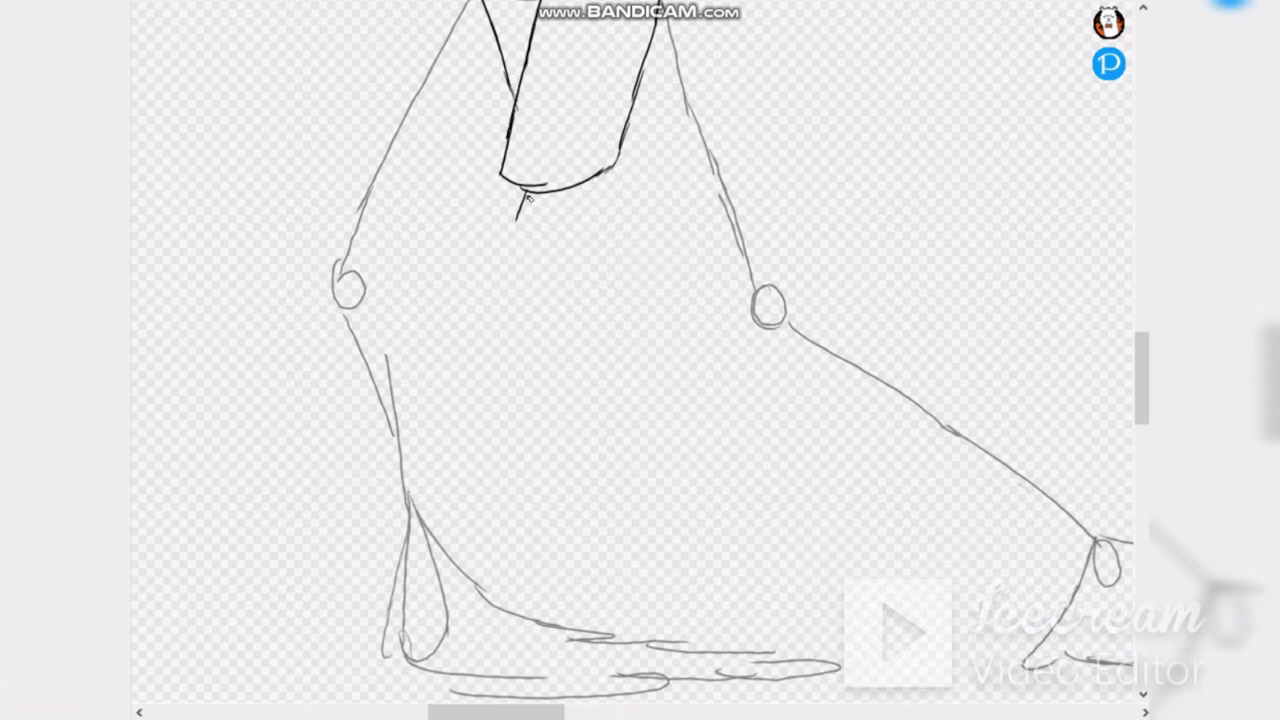
Step: Ink both edges of a straight lower leg from the shorts hem down-left, ending in a long pointed foot
mouse_move(516, 220)
mouse_down()
mouse_move(385, 578)
mouse_move(428, 577)
mouse_up()
drag(385, 577, 350, 633)
mouse_move(357, 626)
mouse_down()
mouse_move(348, 657)
mouse_move(440, 688)
mouse_move(526, 687)
mouse_up()
key(ctrl+z)
drag(509, 686, 595, 684)
mouse_move(436, 594)
mouse_down()
mouse_move(540, 655)
mouse_move(635, 683)
mouse_up()
drag(575, 215, 437, 558)
key(ctrl+z)
drag(599, 177, 678, 301)
key(ctrl+z)
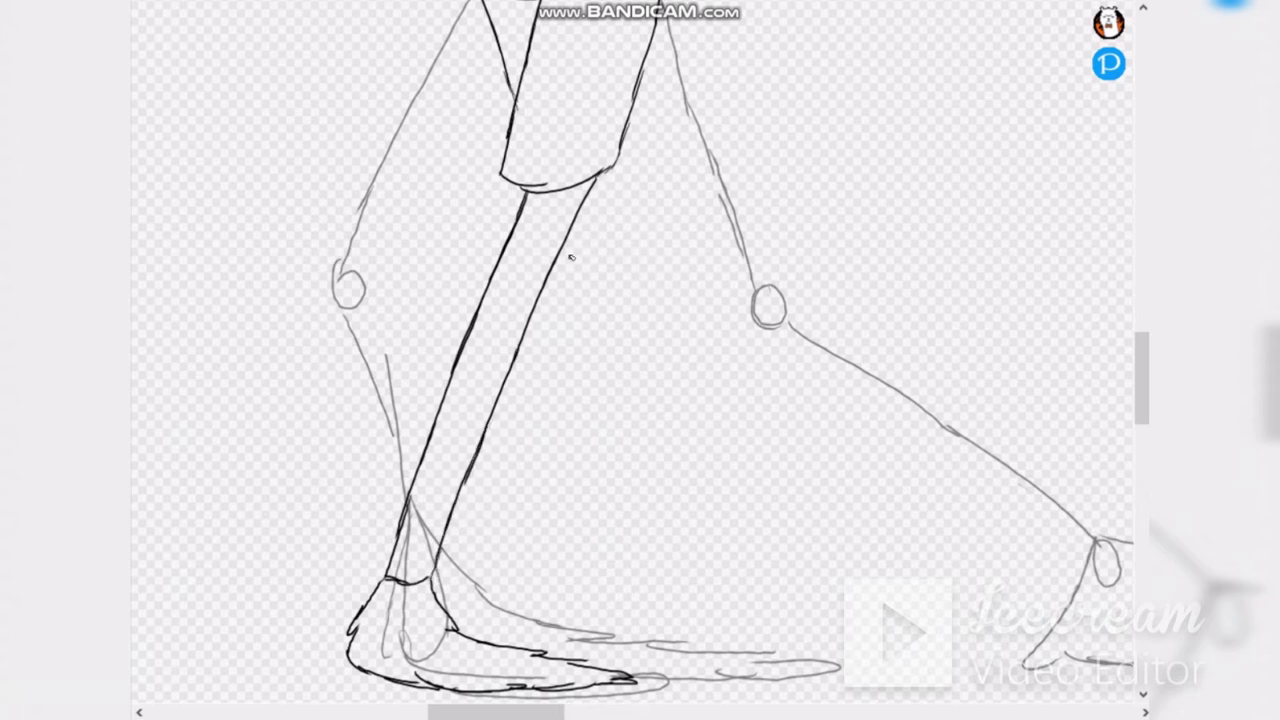
Step: Ink both edges of the second lower leg stretching diagonally down-right, closing it at the ankle
drag(564, 248, 676, 374)
drag(631, 336, 769, 446)
key(ctrl+z)
drag(720, 409, 812, 488)
mouse_move(600, 176)
mouse_down()
mouse_move(615, 216)
mouse_move(905, 508)
mouse_up()
drag(812, 488, 872, 553)
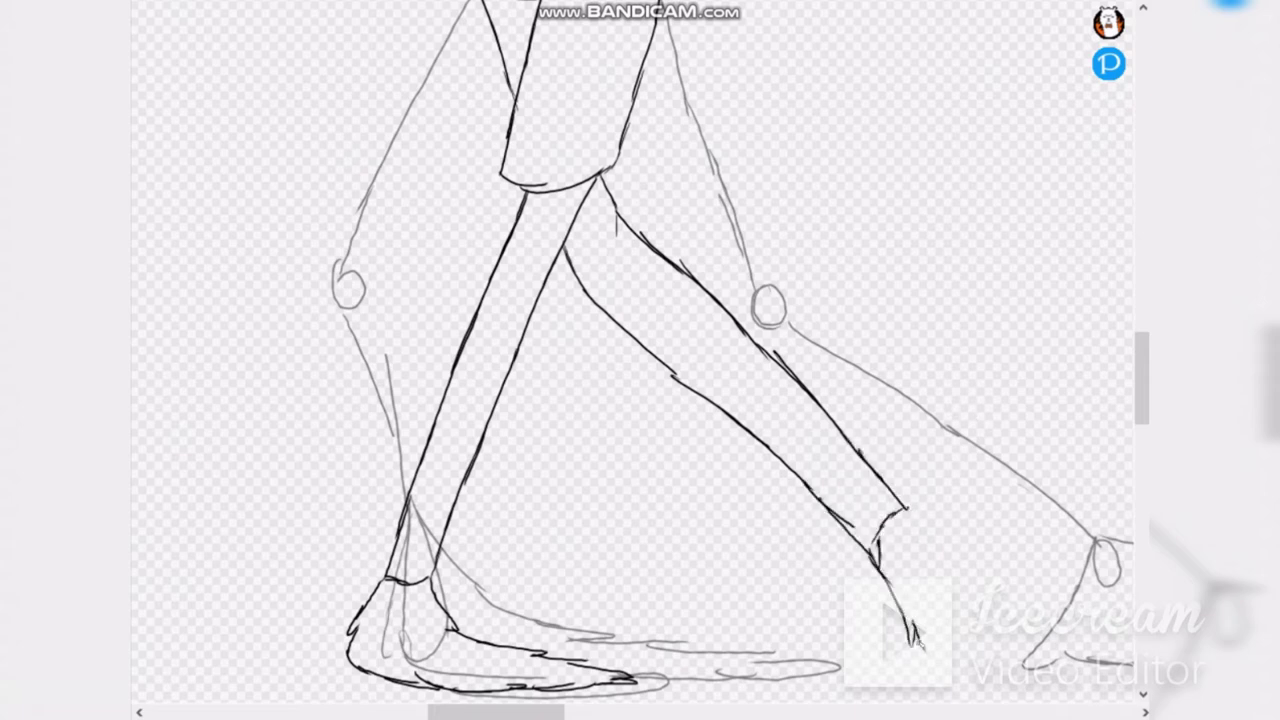
Step: Ink the second foot from the ankle with a rounded heel, flat sole and pointed toe
scroll(681, 498, up, 1)
mouse_move(1003, 660)
mouse_down()
mouse_move(681, 498)
mouse_move(992, 503)
mouse_up()
mouse_move(991, 495)
mouse_down()
mouse_move(1001, 478)
mouse_move(940, 472)
mouse_up()
scroll(963, 455, down, 1)
drag(716, 433, 584, 322)
key(ctrl+z)
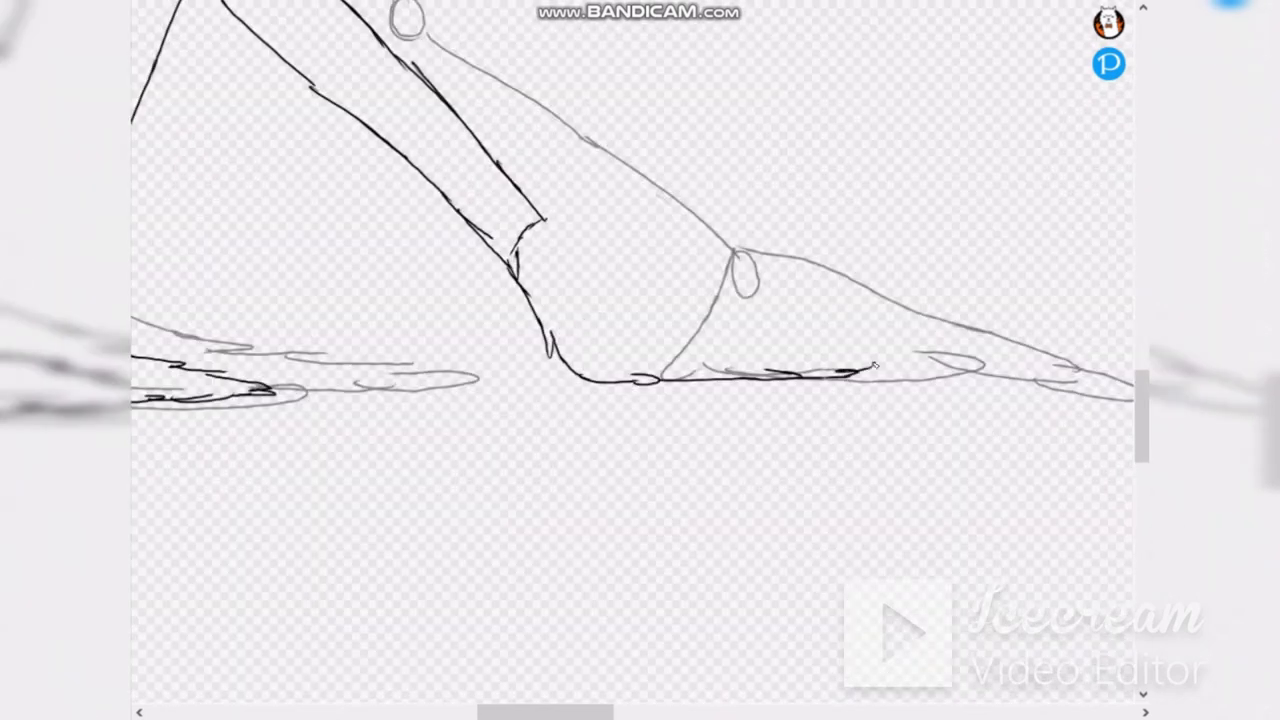
drag(875, 366, 755, 358)
mouse_move(756, 358)
mouse_down()
mouse_move(793, 364)
mouse_move(765, 365)
mouse_up()
key(ctrl+z)
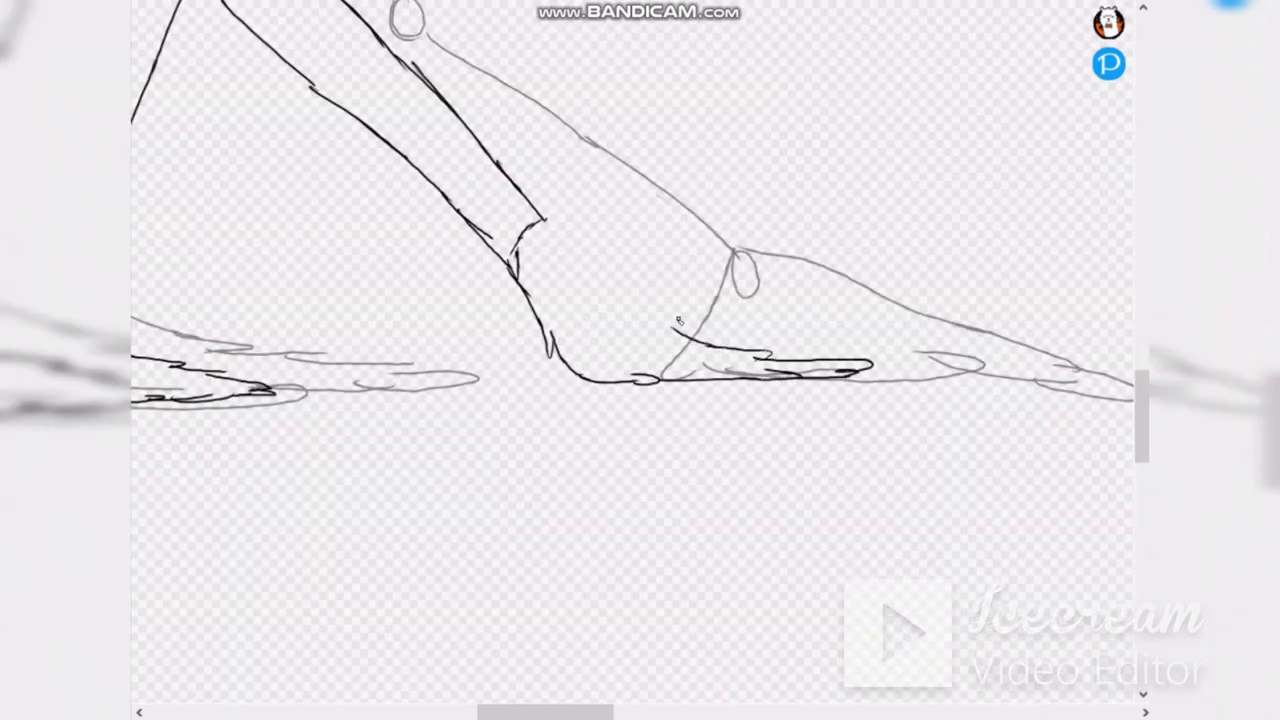
Step: Ink the upper right tentacle's top edge with an oval sucker, start its underside with hanging drips, and begin the tentacle below
scroll(665, 266, down, 4)
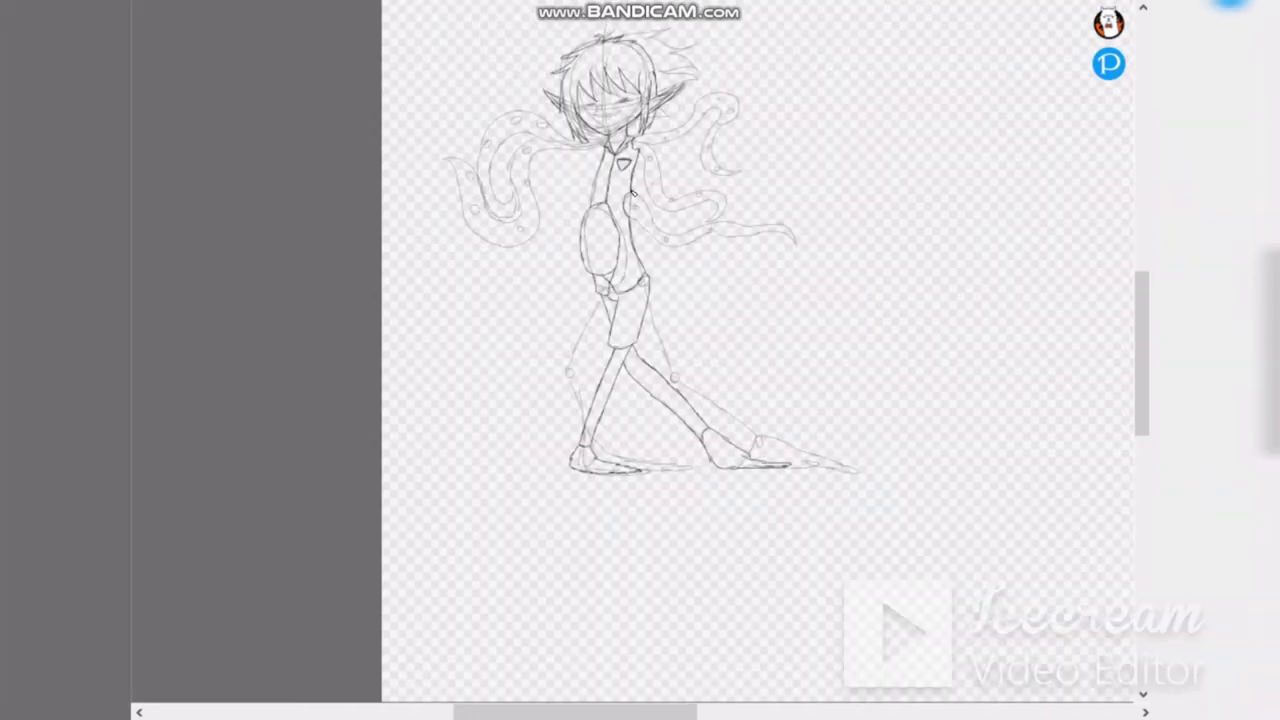
scroll(672, 172, up, 3)
scroll(607, 42, up, 3)
mouse_move(604, 228)
mouse_down()
mouse_move(695, 193)
mouse_move(828, 180)
mouse_move(1062, 60)
mouse_move(1102, 132)
mouse_up()
key(ctrl+z)
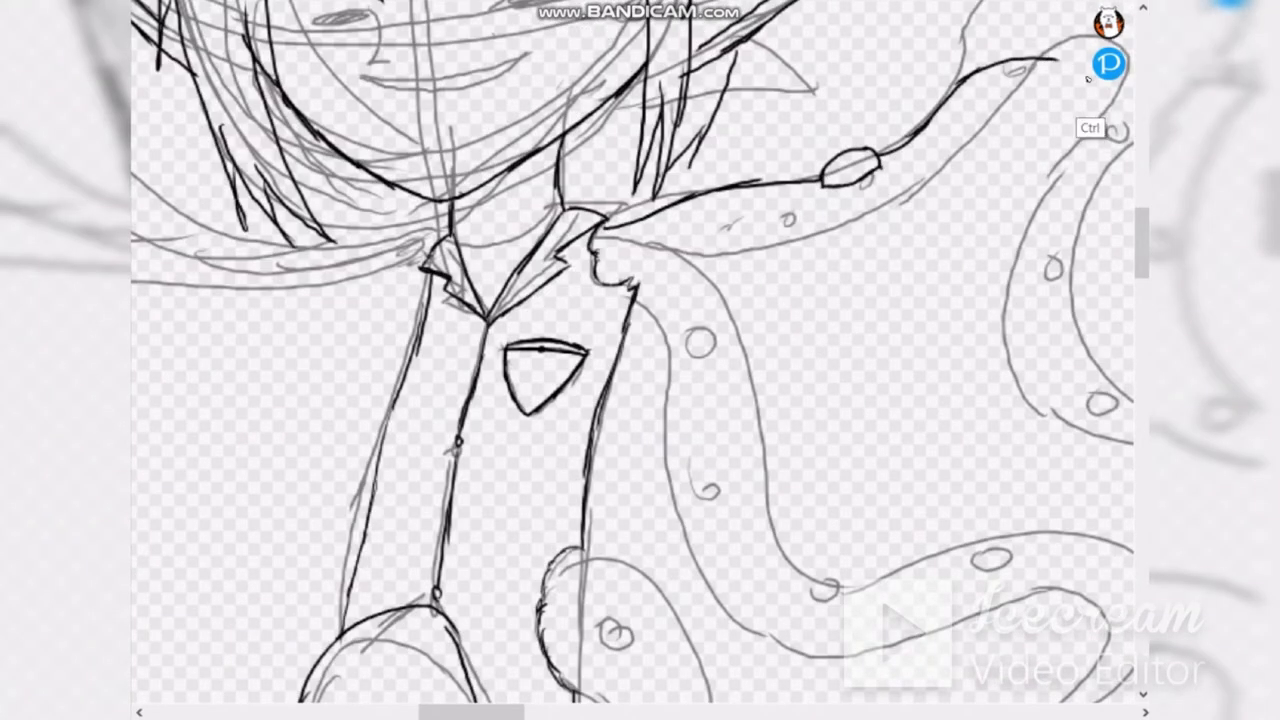
drag(1045, 59, 1111, 243)
mouse_move(650, 256)
mouse_down()
mouse_move(776, 478)
mouse_move(852, 215)
mouse_move(858, 375)
mouse_up()
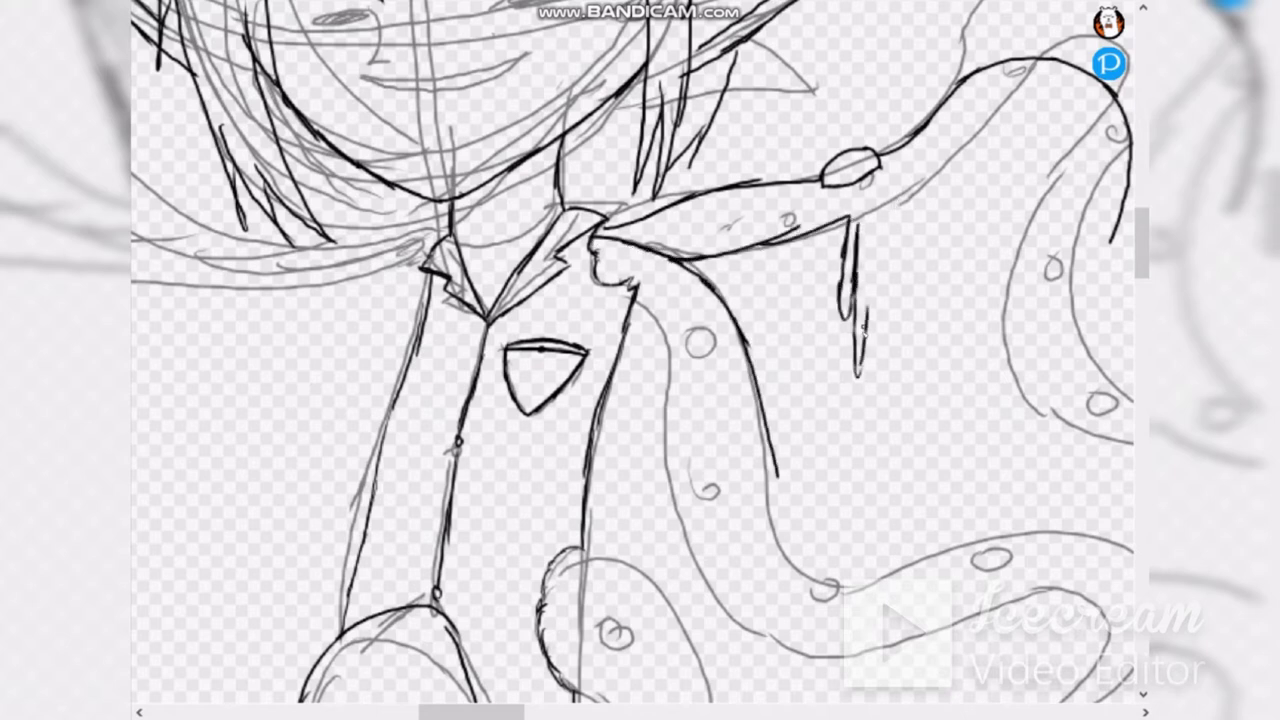
Step: Finish the upper right tentacle's underside with a further hanging drip and ink its curve downward
drag(868, 215, 866, 340)
drag(866, 215, 1025, 115)
mouse_move(1028, 120)
mouse_down()
mouse_move(1030, 205)
mouse_move(1042, 185)
mouse_up()
mouse_move(1057, 137)
mouse_down()
mouse_move(1020, 262)
mouse_move(1081, 414)
mouse_up()
drag(1116, 230, 1096, 380)
drag(1053, 487, 698, 447)
Step: Close the upper right tentacle in a pointed tip and ink a round sucker on its outer curve
scroll(698, 447, up, 1)
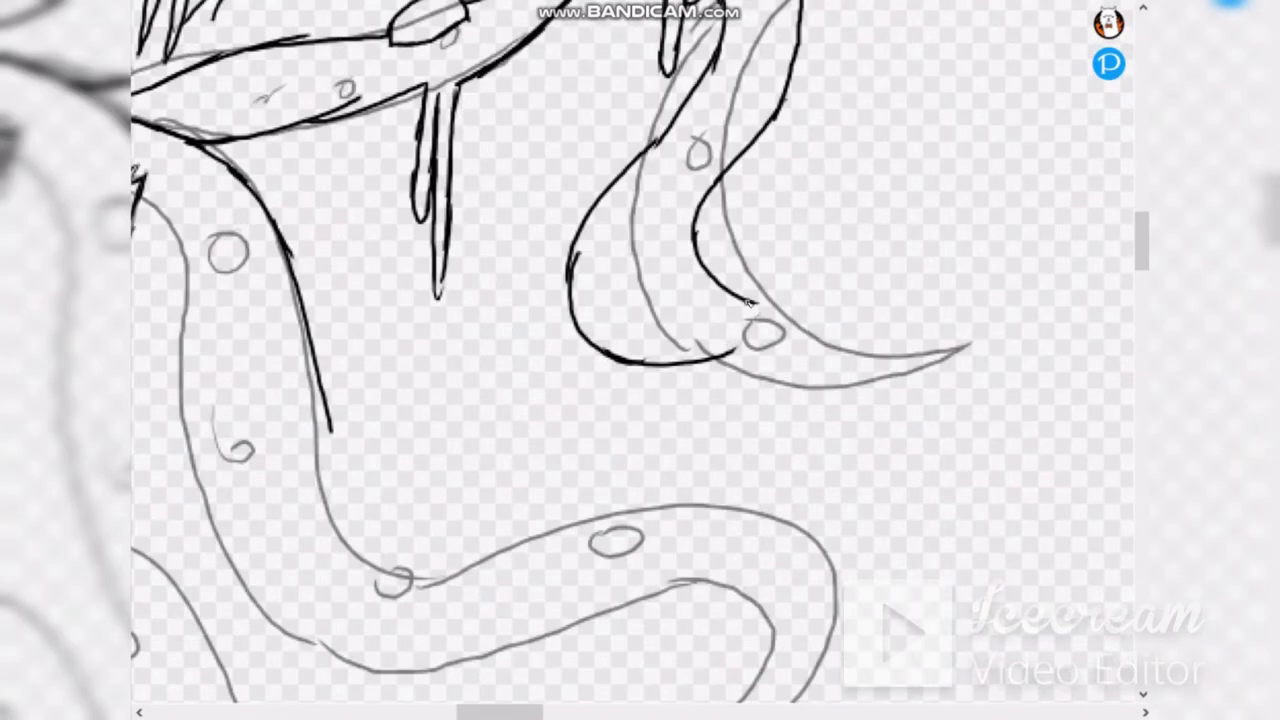
drag(748, 302, 797, 322)
drag(715, 358, 795, 323)
drag(576, 325, 628, 362)
drag(590, 319, 630, 356)
key(ctrl+z)
Step: Ink both edges of the middle right tentacle from the shoulder outward, adding sucker bumps along them
scroll(618, 300, down, 2)
scroll(498, 353, up, 2)
mouse_move(280, 108)
mouse_down()
mouse_move(322, 290)
mouse_move(330, 400)
mouse_move(415, 533)
mouse_up()
mouse_move(462, 345)
mouse_down()
mouse_move(522, 470)
mouse_move(946, 462)
mouse_move(1035, 480)
mouse_move(1133, 462)
mouse_up()
mouse_move(410, 530)
mouse_down()
mouse_move(835, 503)
mouse_move(1075, 538)
mouse_up()
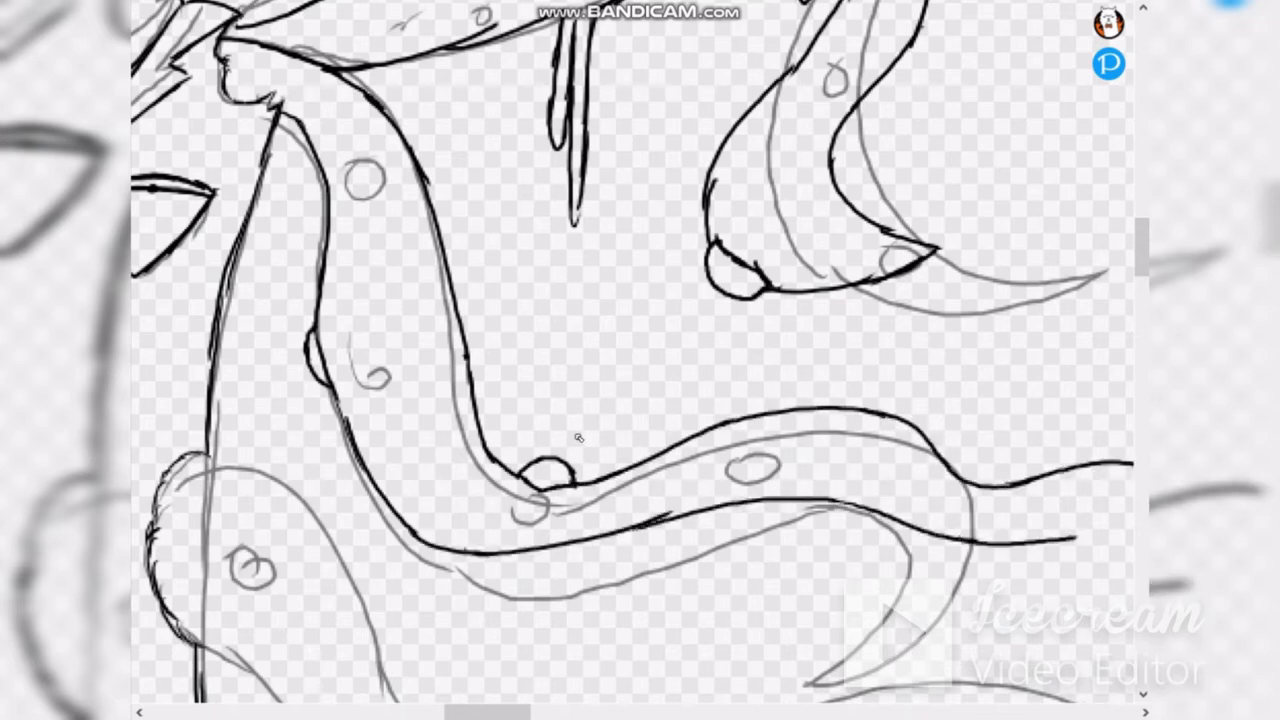
Step: Erase a gap in the middle right tentacle's lower edge and ink a closed half-round sucker there
key(e)
mouse_move(768, 504)
mouse_down()
mouse_move(778, 500)
mouse_move(770, 523)
mouse_up()
key(b)
drag(822, 482, 733, 502)
key(ctrl+z)
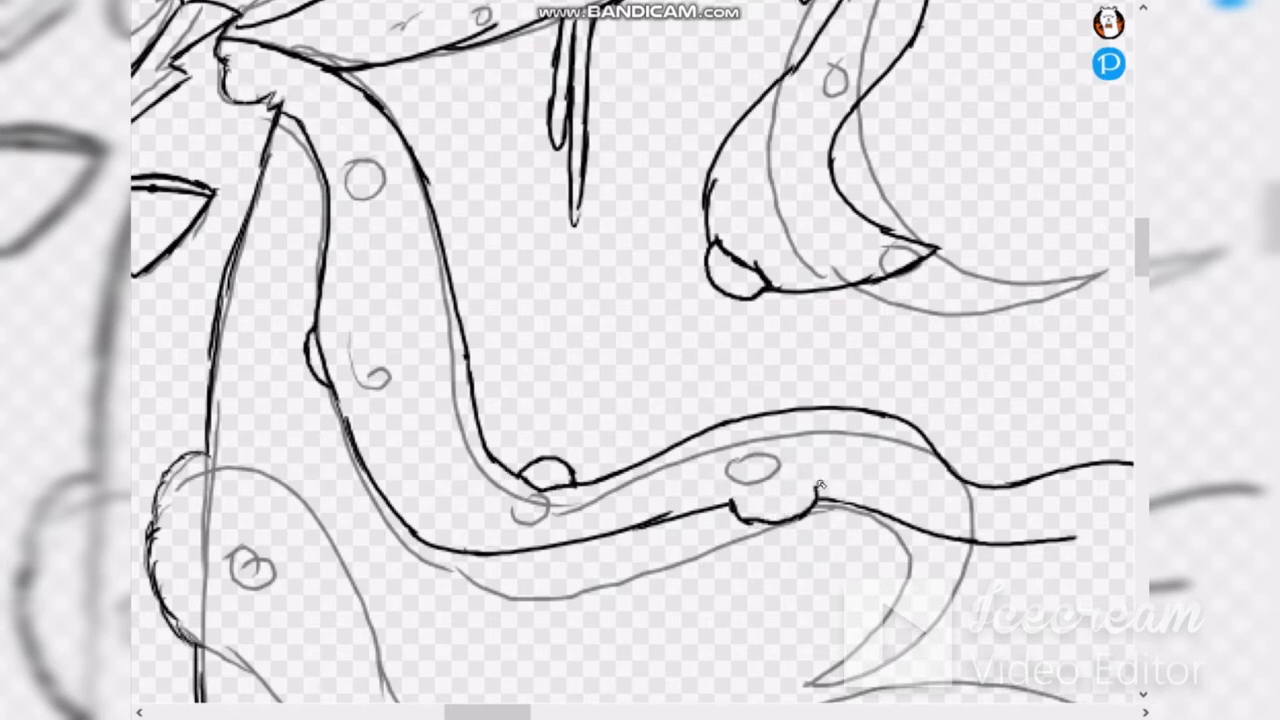
drag(822, 481, 735, 502)
key(ctrl+z)
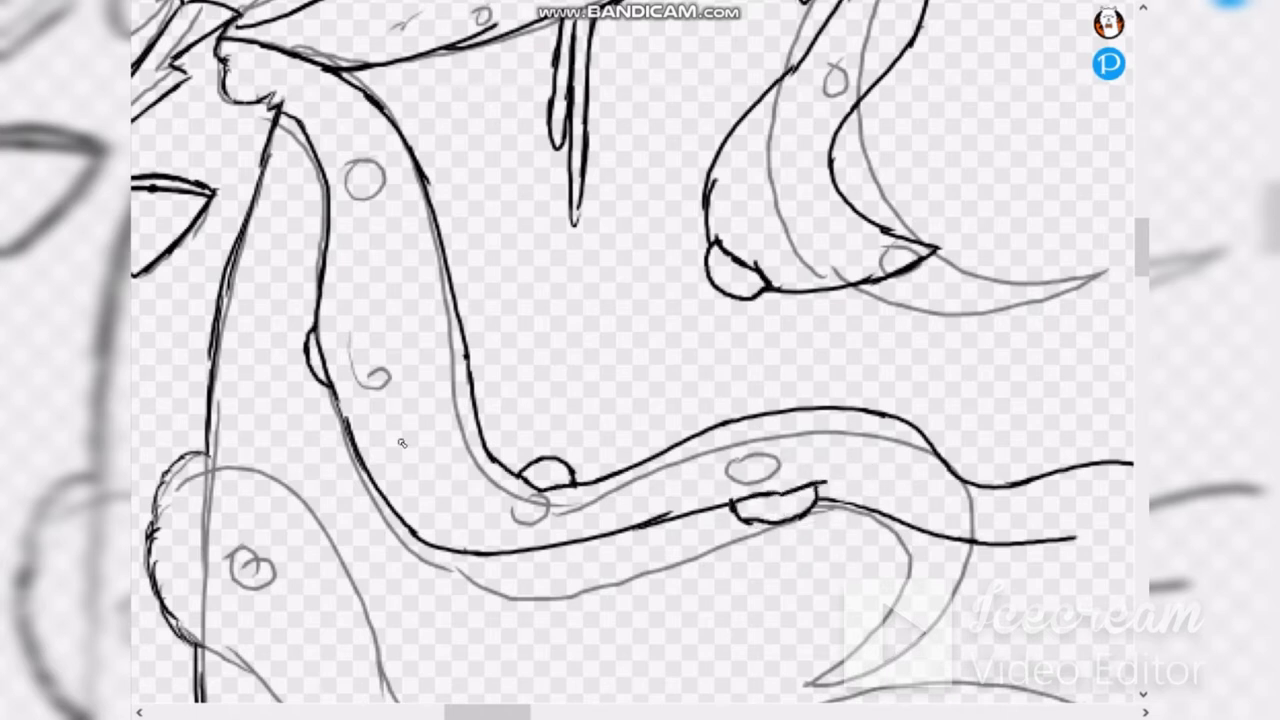
Step: Ink two small spots inside the descending part of the middle right tentacle
drag(402, 443, 429, 480)
mouse_move(400, 443)
mouse_down()
mouse_move(404, 490)
mouse_move(432, 479)
mouse_up()
drag(363, 297, 419, 314)
Step: Extend the middle right tentacle's upper edge in waves and bend it down to a hooked tip
drag(1065, 441, 513, 255)
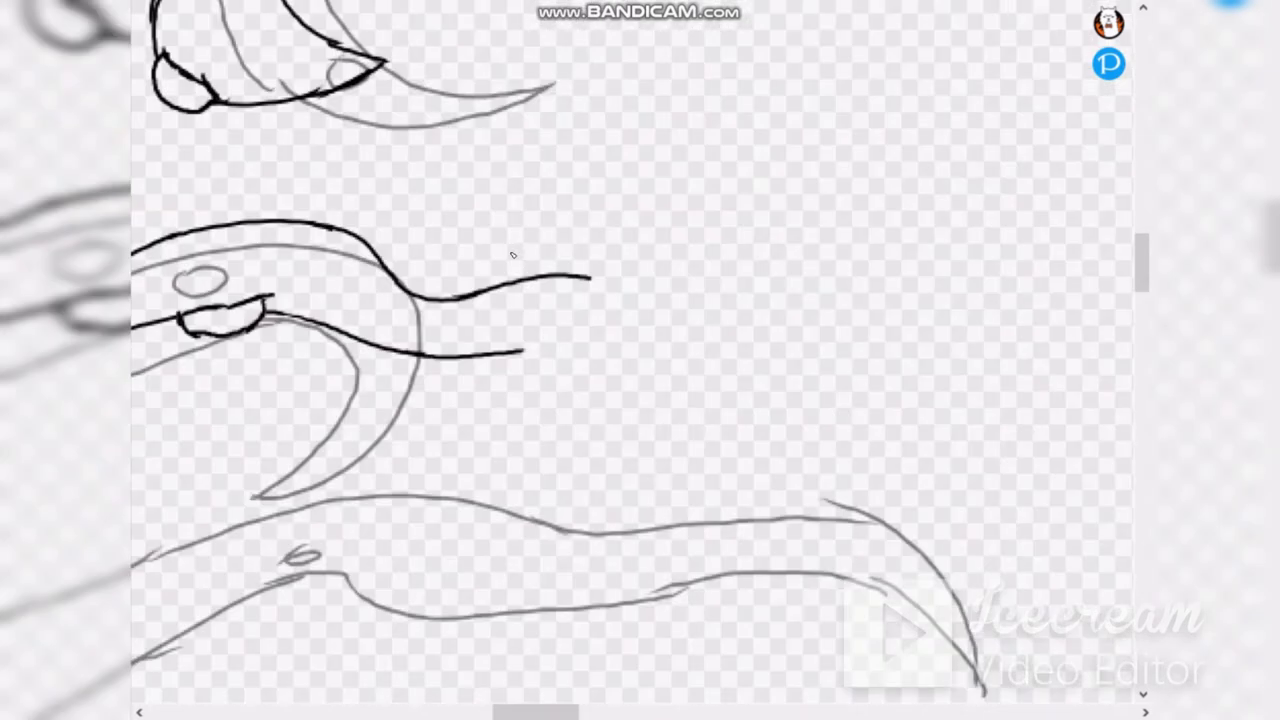
drag(586, 278, 649, 307)
mouse_move(634, 295)
mouse_down()
mouse_move(831, 281)
mouse_move(943, 349)
mouse_up()
drag(943, 342, 897, 417)
mouse_move(909, 402)
mouse_down()
mouse_move(772, 486)
mouse_move(816, 506)
mouse_up()
key(ctrl+z)
drag(819, 492, 836, 630)
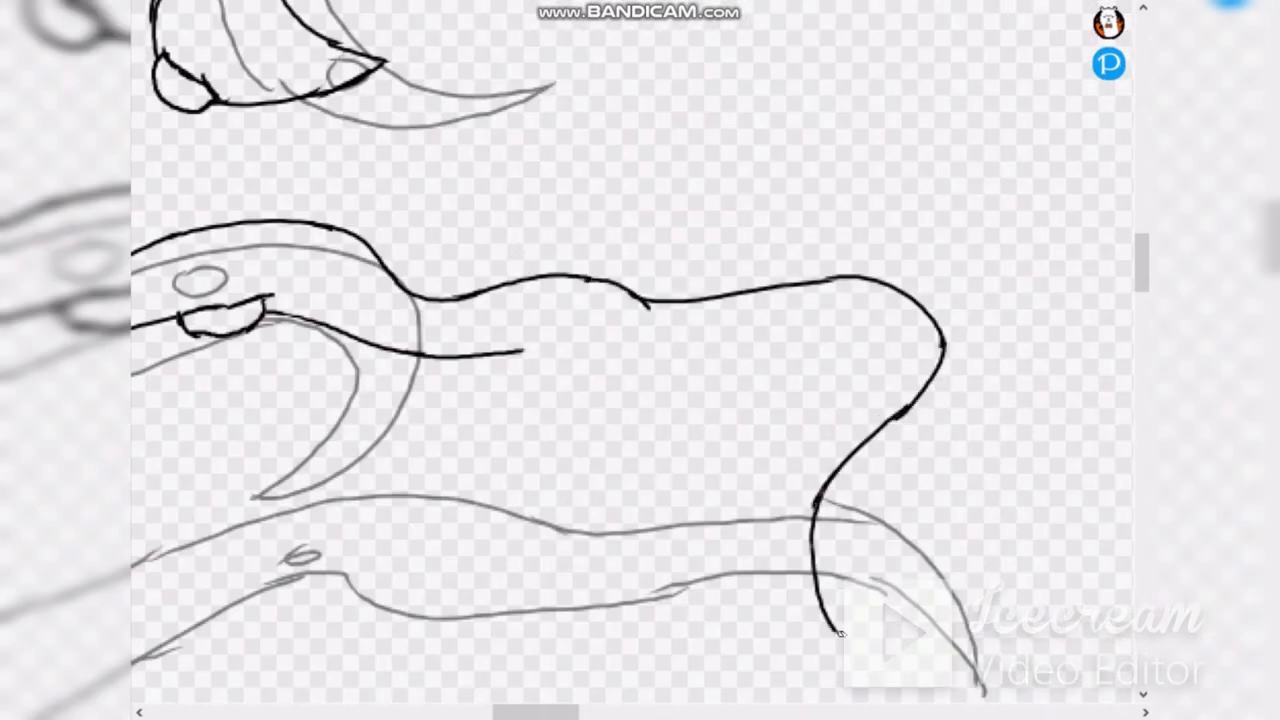
Step: Ink the middle right tentacle's inner edge back from the hooked tip and add a sucker on its upper edge
mouse_move(862, 348)
mouse_down()
mouse_move(620, 366)
mouse_move(540, 358)
mouse_up()
drag(632, 360, 515, 352)
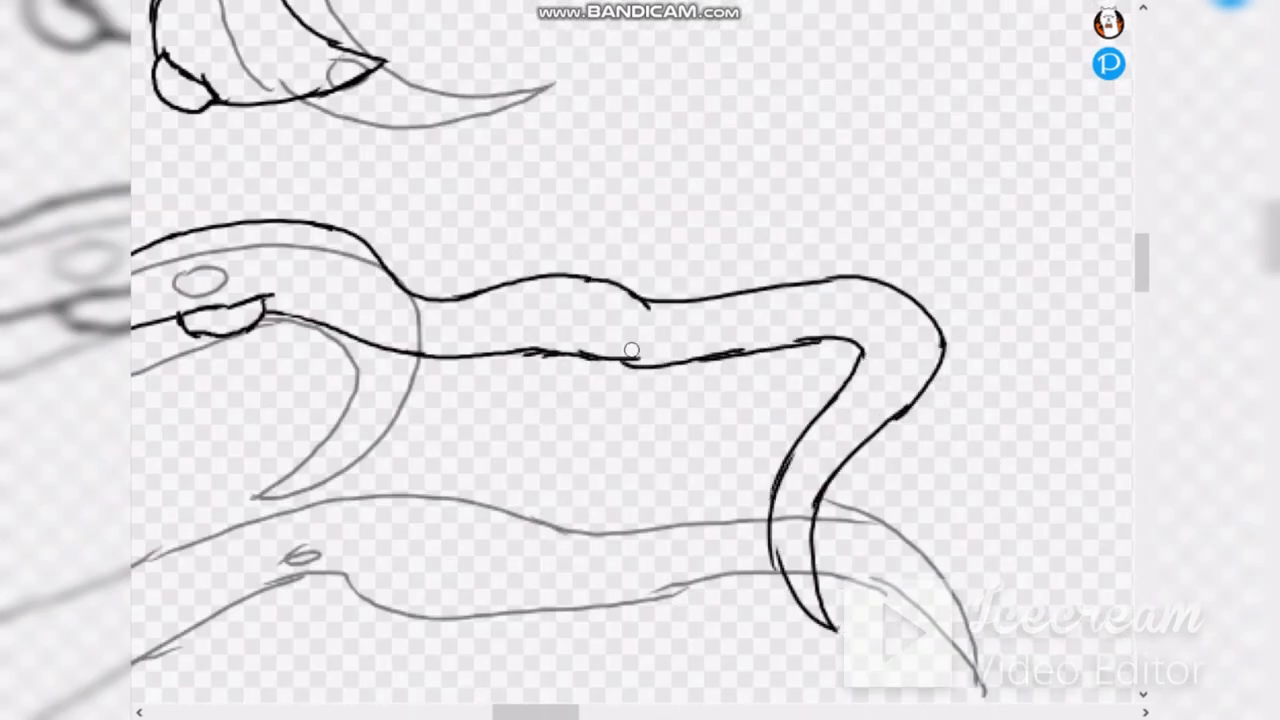
drag(731, 296, 766, 289)
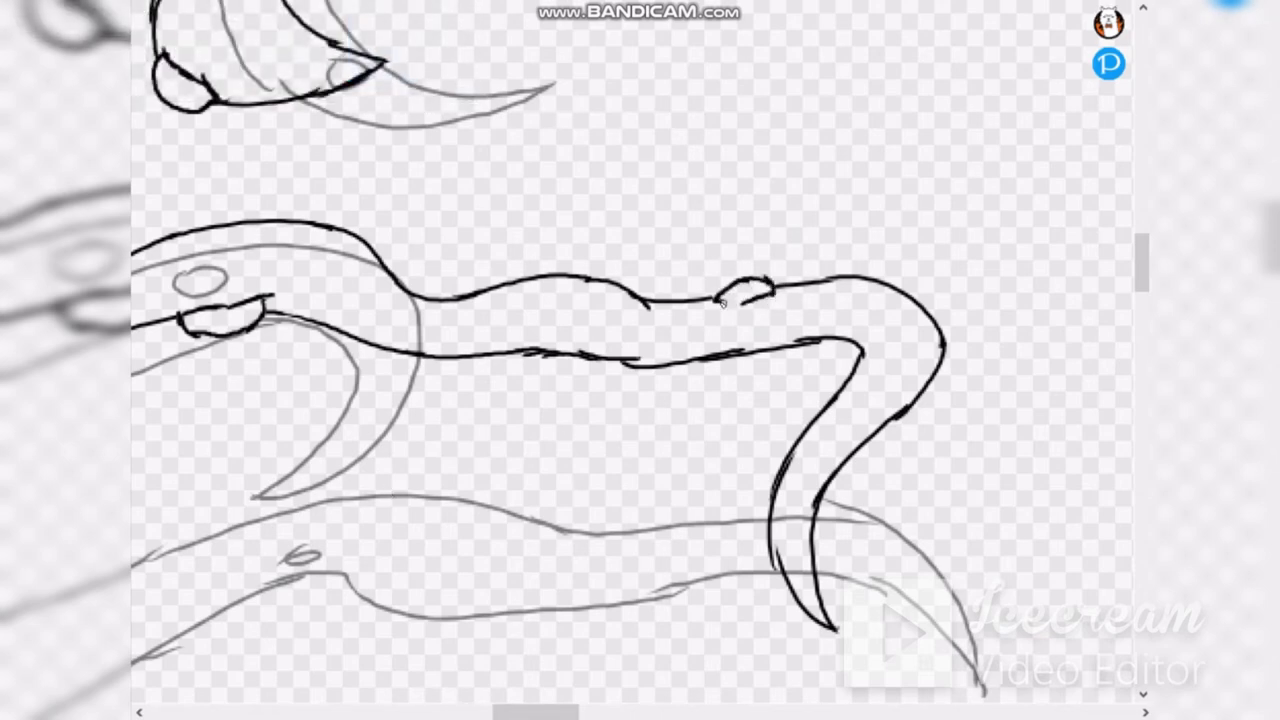
Step: Ink both edges of the lower right tentacle from the torso opening to a pointed tip curving downward
scroll(788, 286, down, 3)
drag(472, 278, 537, 336)
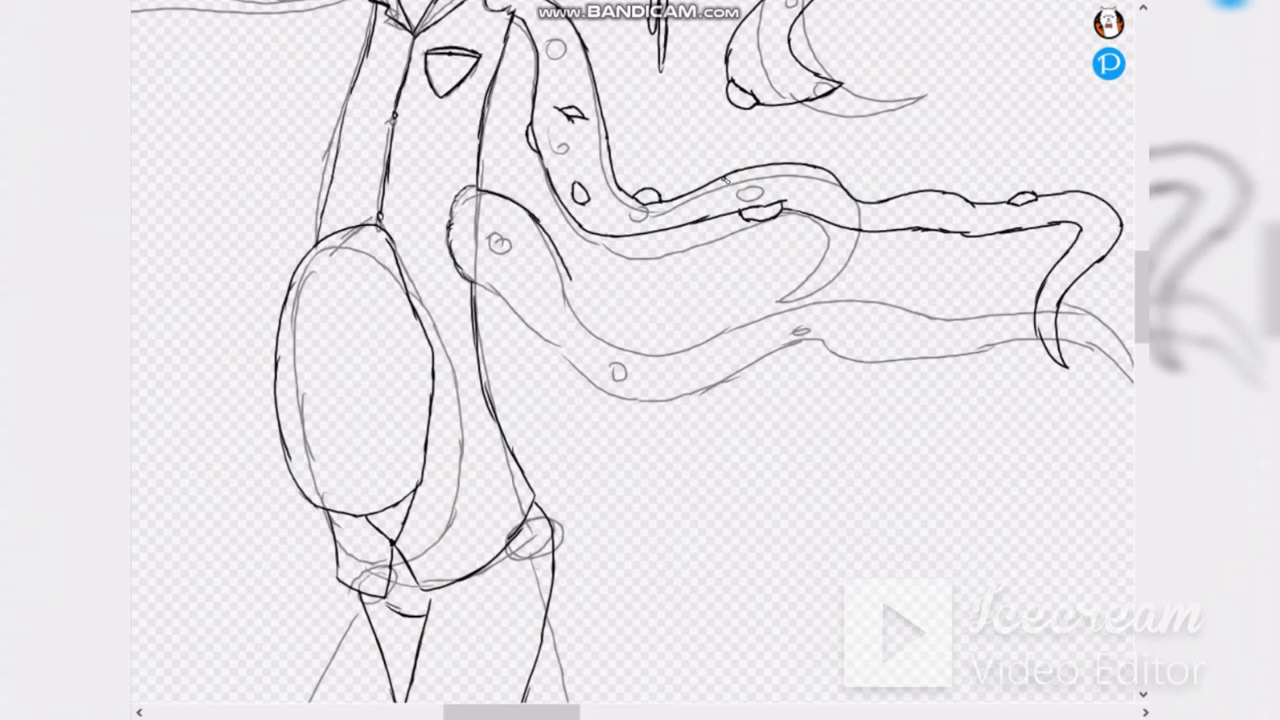
scroll(724, 178, up, 3)
mouse_move(343, 333)
mouse_down()
mouse_move(513, 498)
mouse_move(623, 461)
mouse_move(785, 445)
mouse_up()
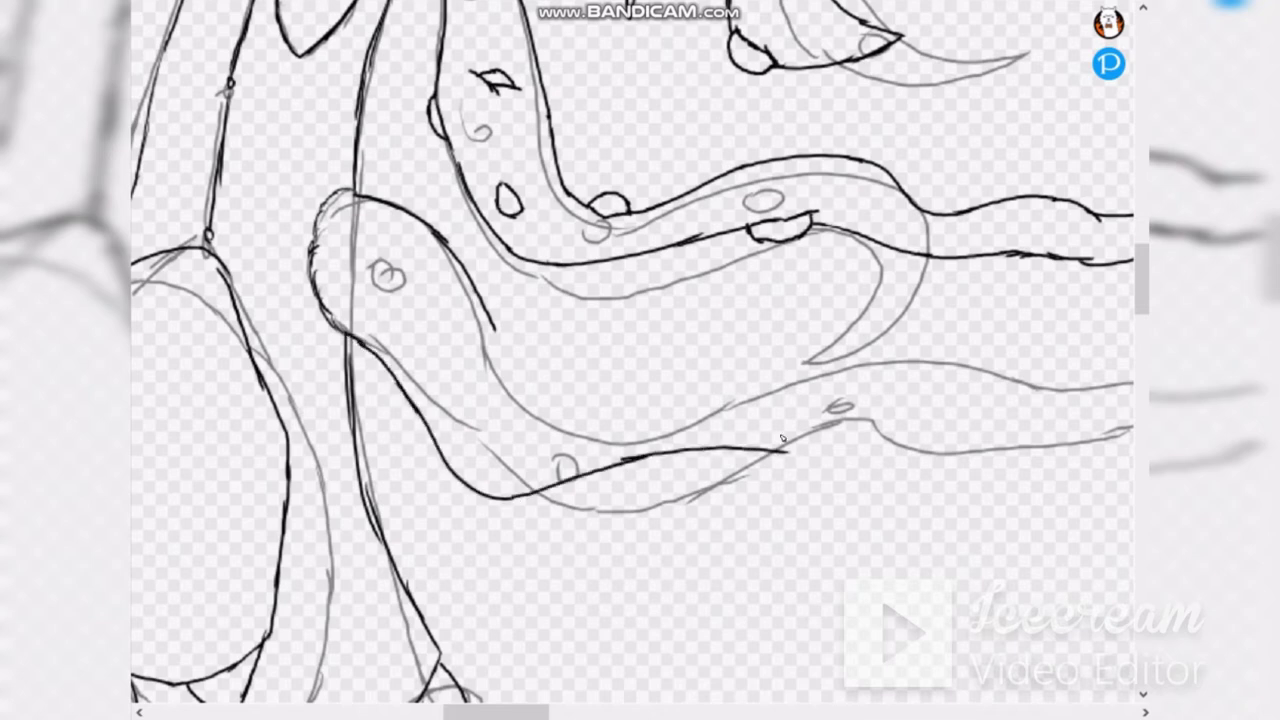
mouse_move(491, 324)
mouse_down()
mouse_move(632, 381)
mouse_move(914, 570)
mouse_move(884, 595)
mouse_up()
drag(836, 671, 866, 494)
mouse_move(920, 418)
mouse_down()
mouse_move(884, 589)
mouse_move(925, 638)
mouse_up()
mouse_move(811, 273)
mouse_down()
mouse_move(802, 465)
mouse_move(853, 606)
mouse_move(925, 638)
mouse_up()
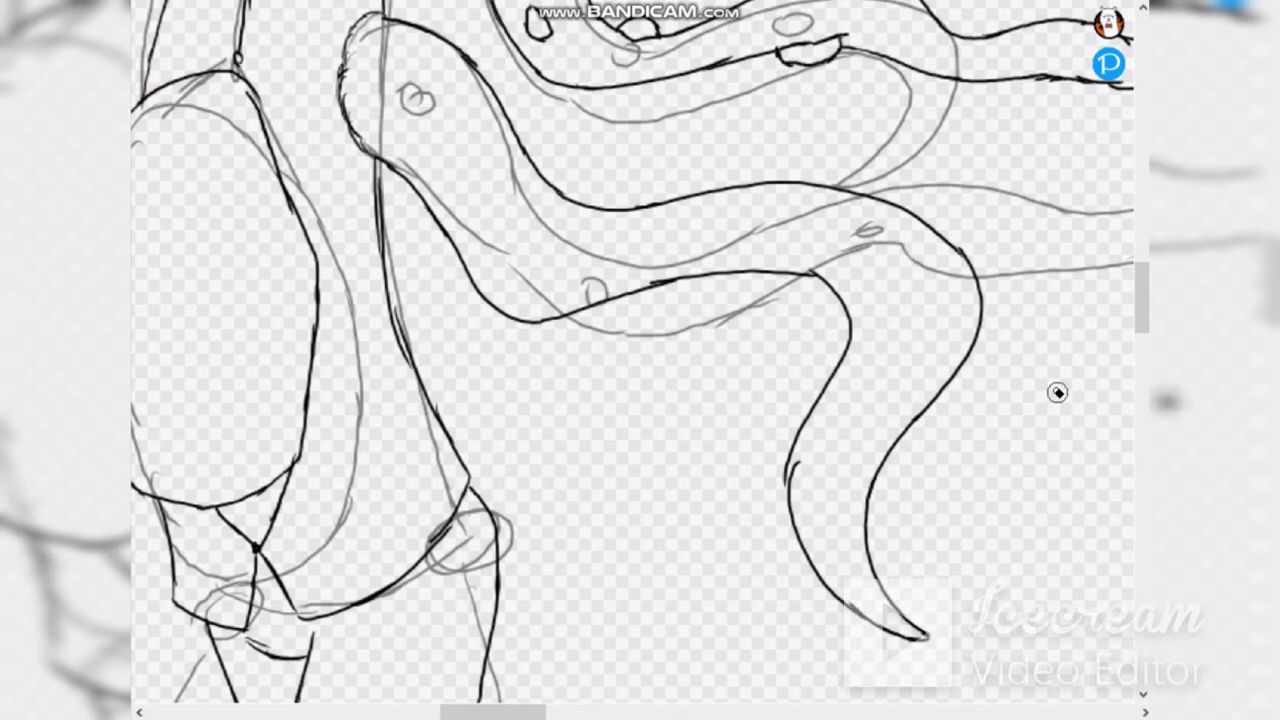
Step: Erase several short gaps in both edges of the lower right tentacle for suckers
drag(952, 378, 916, 420)
drag(587, 304, 577, 310)
drag(715, 273, 693, 279)
drag(450, 238, 445, 229)
Step: Ink rounded suckers into the gaps along the lower right tentacle's two edges
key(b)
scroll(406, 247, up, 1)
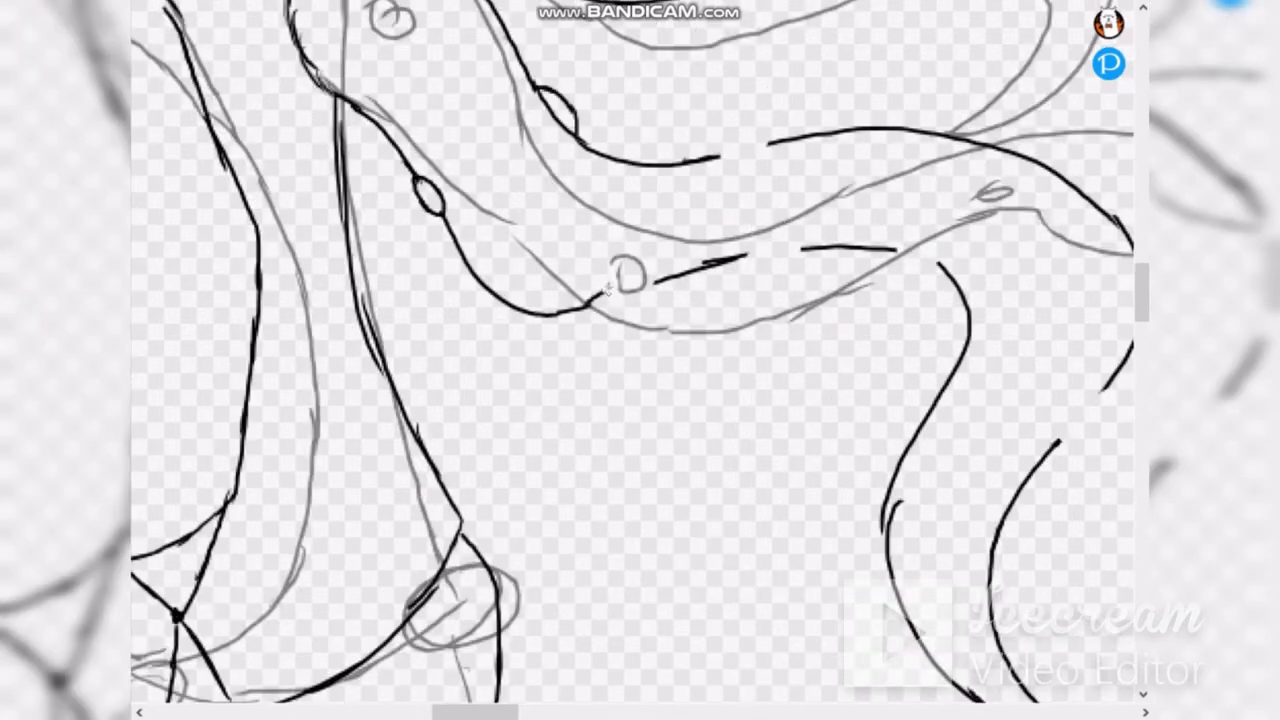
scroll(610, 290, down, 5)
mouse_move(610, 290)
mouse_down()
mouse_move(630, 407)
mouse_move(624, 638)
mouse_up()
scroll(635, 600, up, 1)
scroll(655, 590, up, 3)
drag(643, 603, 690, 615)
mouse_move(690, 616)
mouse_down()
mouse_move(660, 653)
mouse_move(622, 641)
mouse_move(674, 635)
mouse_up()
key(ctrl+z)
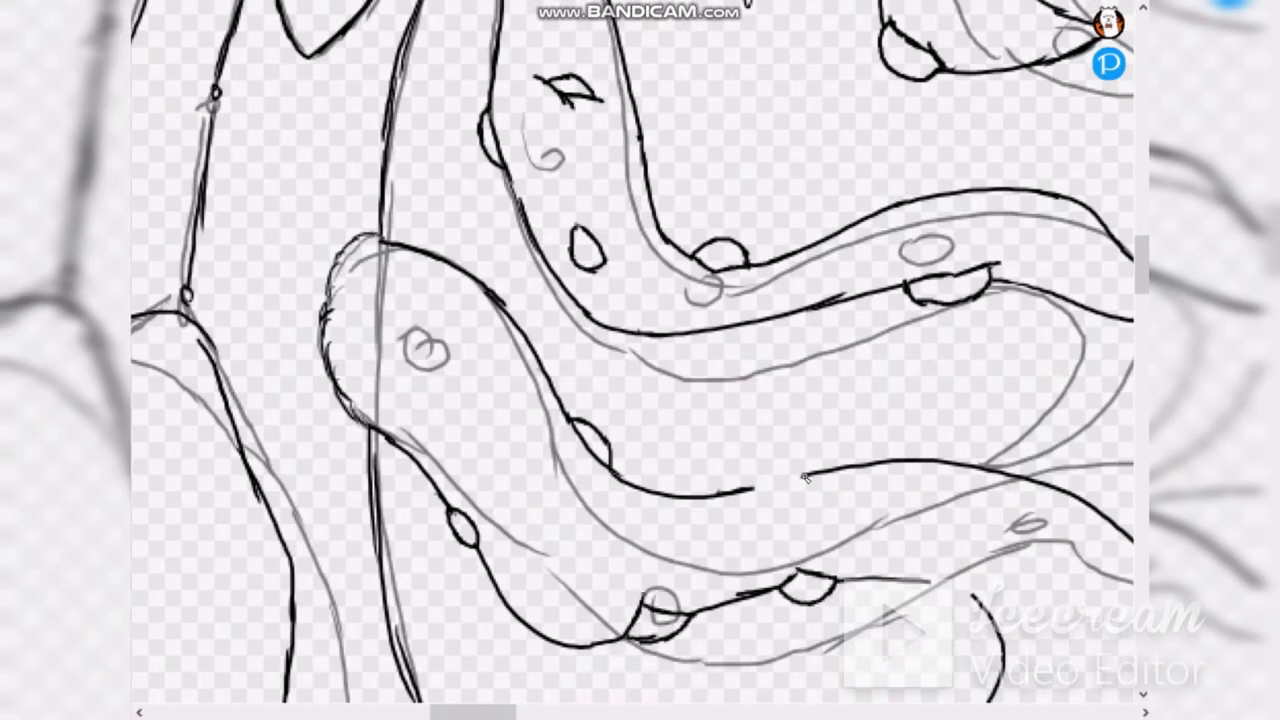
Step: Ink more sucker strokes at the remaining gaps along the lower right tentacle
scroll(640, 360, down, 5)
scroll(640, 360, up, 5)
drag(740, 422, 738, 604)
mouse_move(748, 475)
mouse_down()
mouse_move(742, 605)
mouse_move(768, 525)
mouse_up()
mouse_move(770, 470)
mouse_down()
mouse_move(786, 556)
mouse_move(788, 446)
mouse_move(784, 573)
mouse_move(839, 555)
mouse_move(750, 584)
mouse_up()
scroll(748, 571, down, 4)
scroll(828, 560, up, 5)
mouse_move(838, 482)
mouse_down()
mouse_move(841, 554)
mouse_move(780, 506)
mouse_move(760, 511)
mouse_move(752, 582)
mouse_up()
key(ctrl+z)
Step: Ink a dark scribbled spot near the base of the lower right tentacle
scroll(820, 453, down, 5)
scroll(297, 178, up, 1)
scroll(640, 360, up, 6)
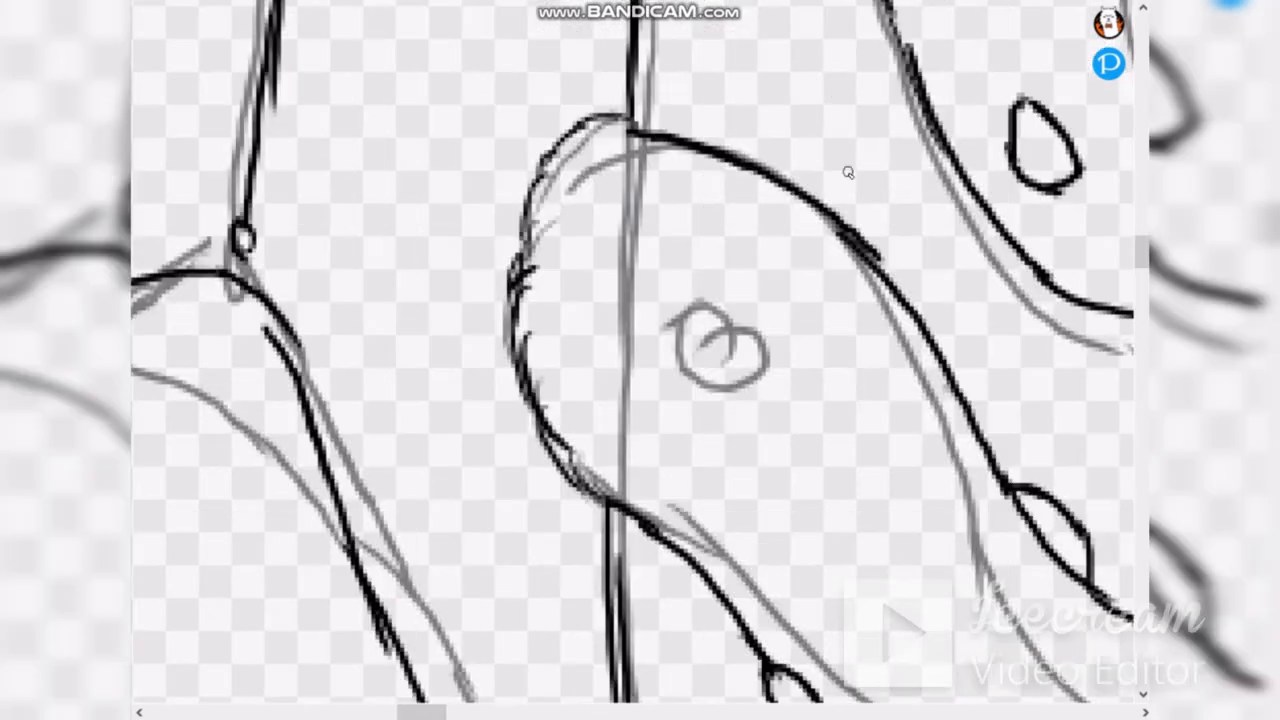
drag(660, 320, 695, 435)
mouse_move(688, 380)
mouse_down()
mouse_move(752, 425)
mouse_move(790, 480)
mouse_up()
mouse_move(662, 322)
mouse_down()
mouse_move(729, 347)
mouse_move(725, 402)
mouse_up()
mouse_move(712, 340)
mouse_down()
mouse_move(695, 359)
mouse_move(722, 470)
mouse_up()
drag(727, 392, 733, 502)
Step: Ink the upper left tentacle with suckers, a hooked tip and a hanging drip, and start the tentacle edge below it
scroll(734, 400, down, 5)
scroll(448, 345, up, 3)
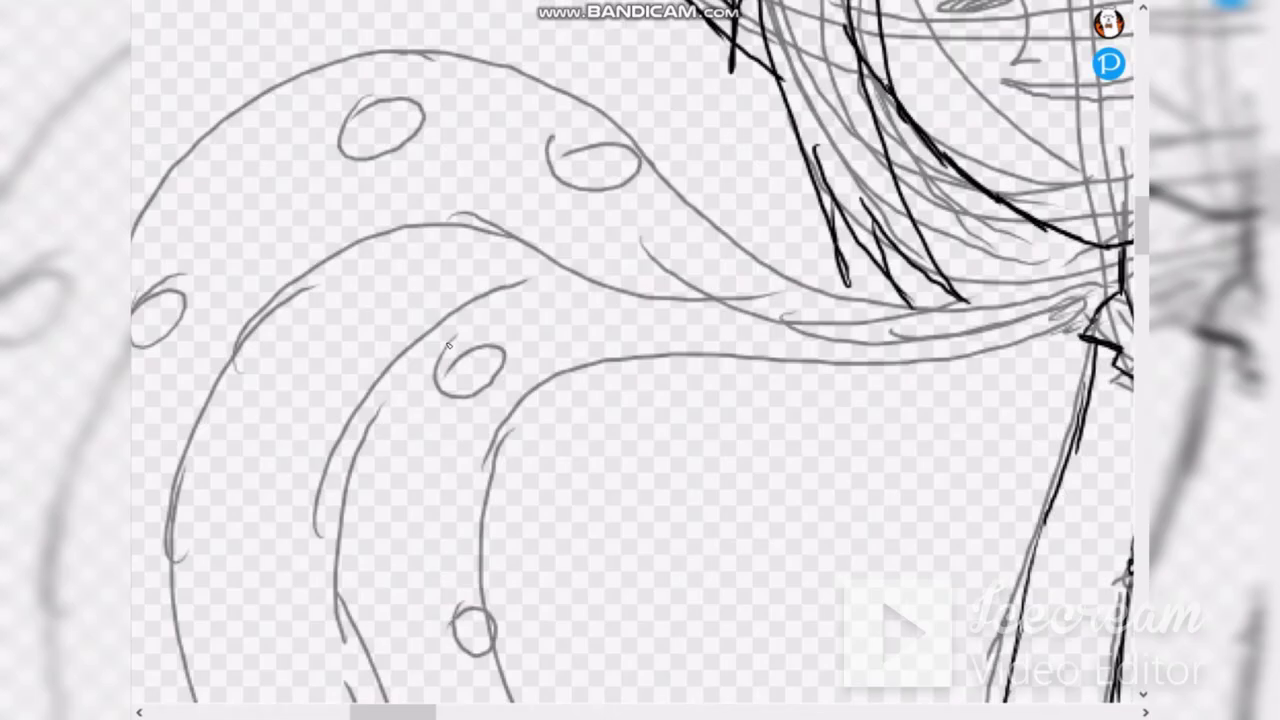
mouse_move(1112, 298)
mouse_down()
mouse_move(890, 350)
mouse_move(748, 318)
mouse_move(616, 252)
mouse_move(664, 78)
mouse_move(450, 393)
mouse_up()
mouse_move(440, 320)
mouse_down()
mouse_move(560, 520)
mouse_move(485, 272)
mouse_move(590, 110)
mouse_move(590, 298)
mouse_up()
mouse_move(578, 112)
mouse_down()
mouse_move(569, 246)
mouse_move(572, 204)
mouse_move(650, 345)
mouse_move(654, 378)
mouse_move(684, 372)
mouse_move(710, 392)
mouse_move(689, 418)
mouse_move(839, 432)
mouse_move(840, 536)
mouse_up()
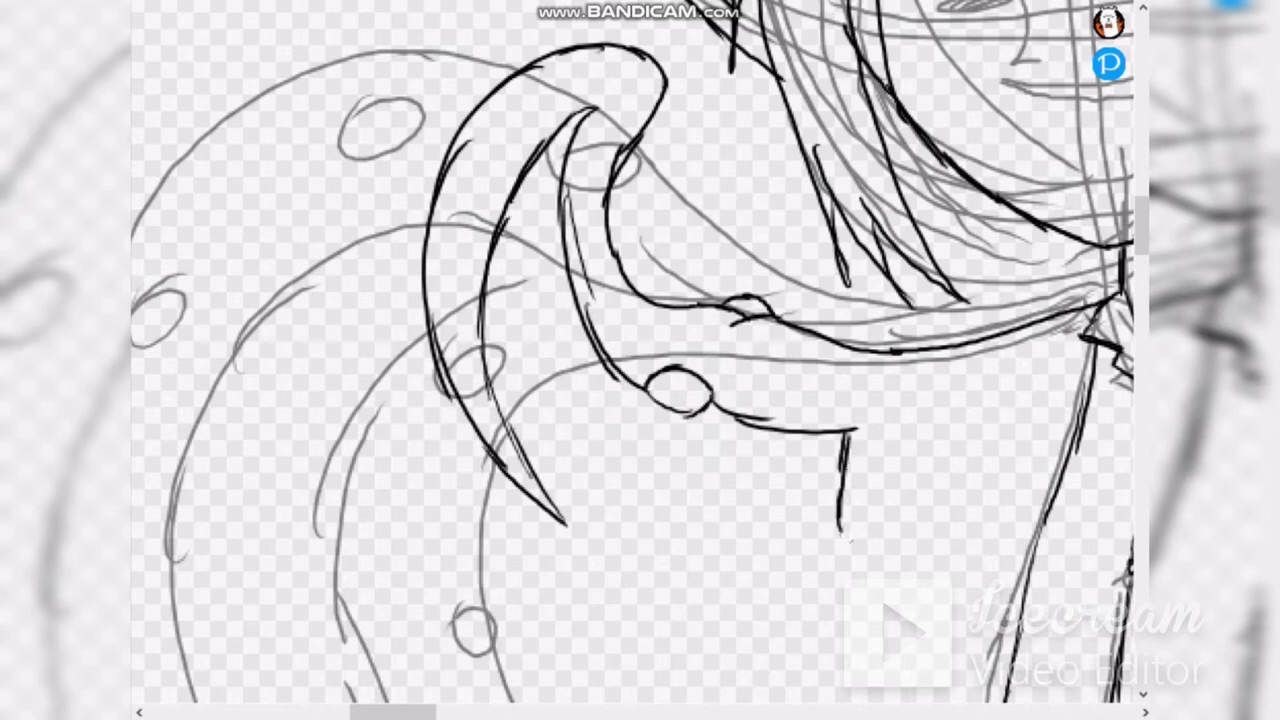
mouse_move(856, 432)
mouse_down()
mouse_move(1098, 348)
mouse_move(918, 460)
mouse_move(590, 548)
mouse_move(505, 600)
mouse_up()
Step: Erase a gap in the upper left tentacle's outer curve and ink an oval sucker in it
scroll(222, 160, up, 2)
key(e)
mouse_move(664, 172)
mouse_down()
mouse_move(703, 97)
mouse_move(656, 194)
mouse_up()
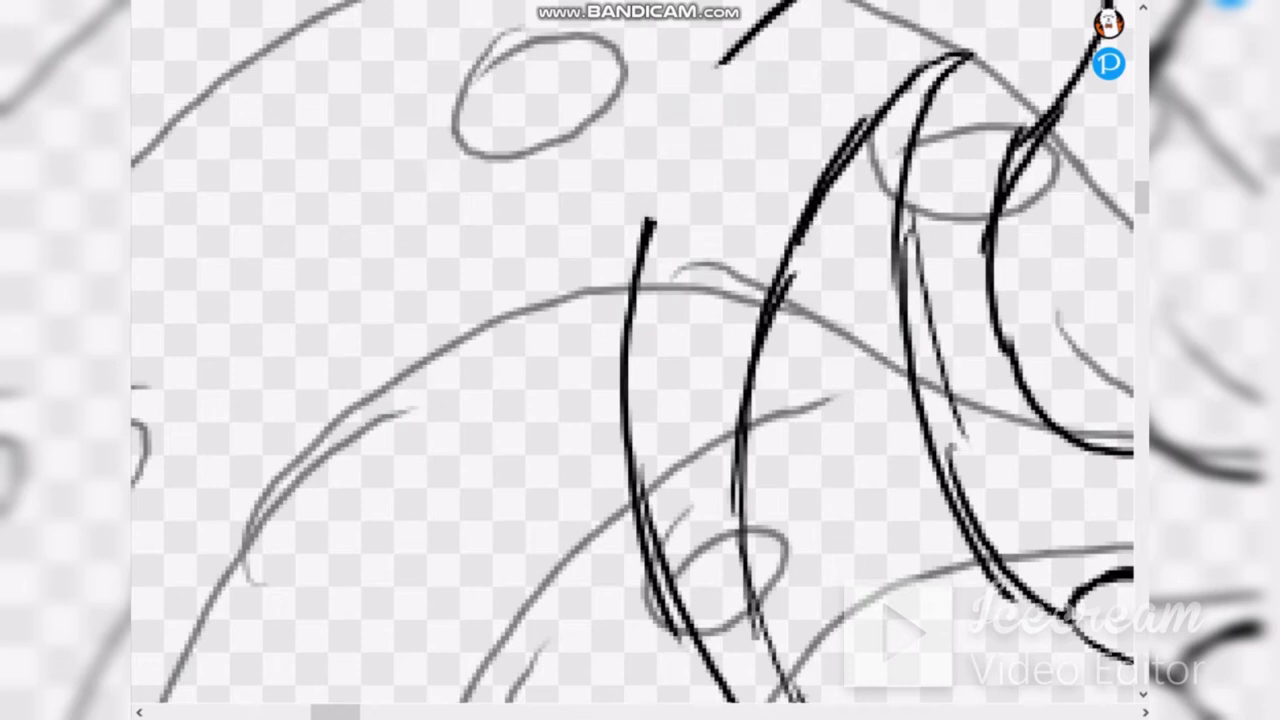
mouse_move(752, 66)
mouse_down()
mouse_move(622, 150)
mouse_move(688, 224)
mouse_up()
mouse_move(748, 70)
mouse_down()
mouse_move(762, 132)
mouse_move(690, 212)
mouse_up()
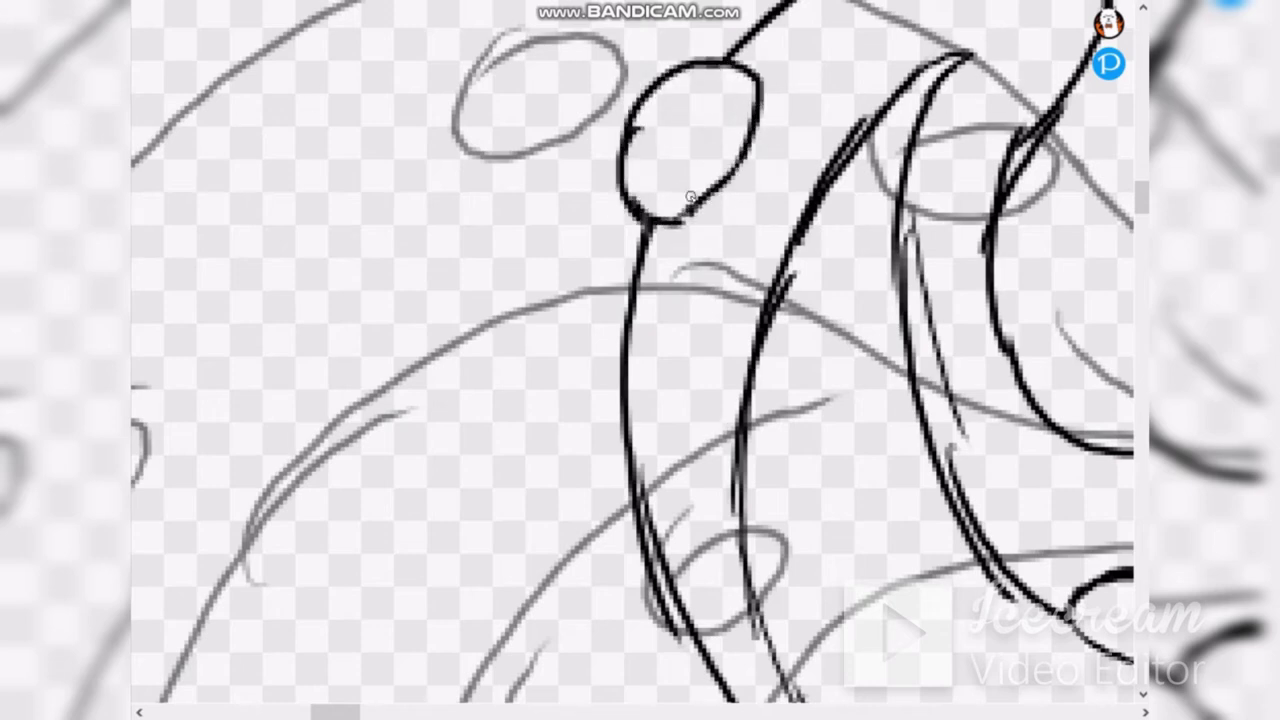
scroll(690, 197, down, 3)
scroll(880, 195, down, 3)
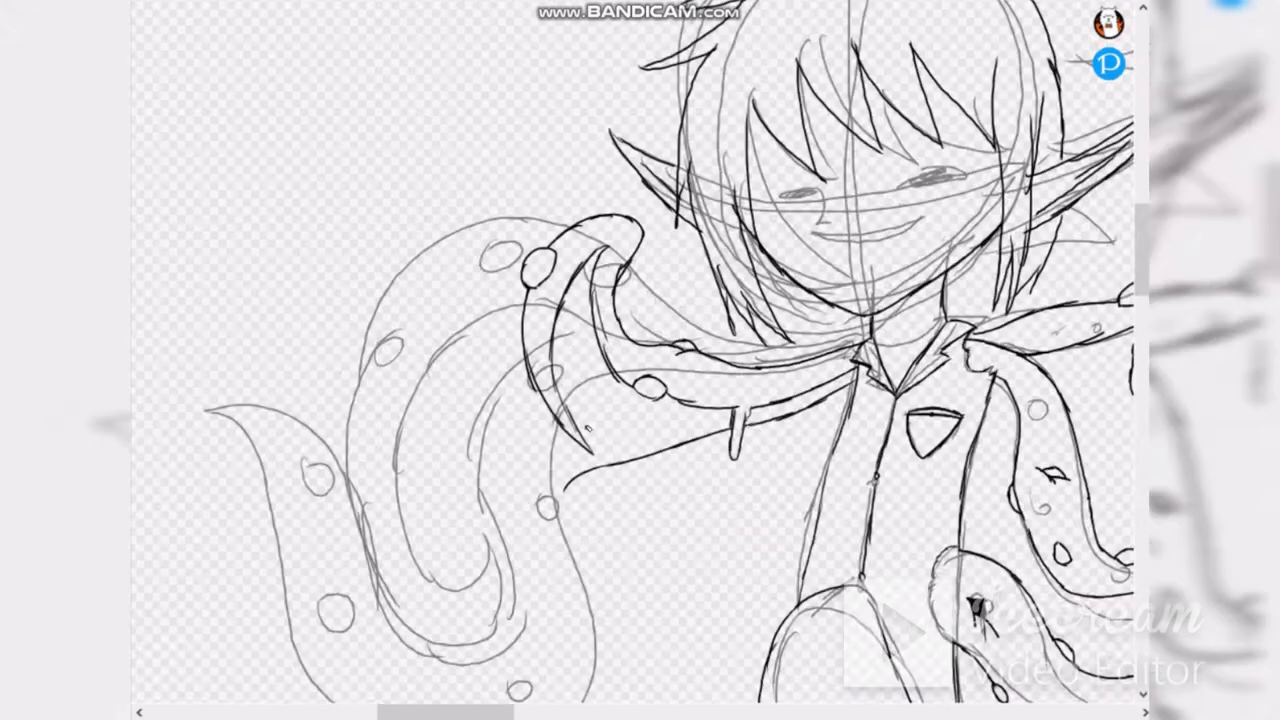
Step: Ink the lower left tentacle down to its hooked tip, with an inward curl and several suckers
scroll(612, 442, up, 4)
mouse_move(786, 375)
mouse_down()
mouse_move(593, 432)
mouse_move(445, 436)
mouse_up()
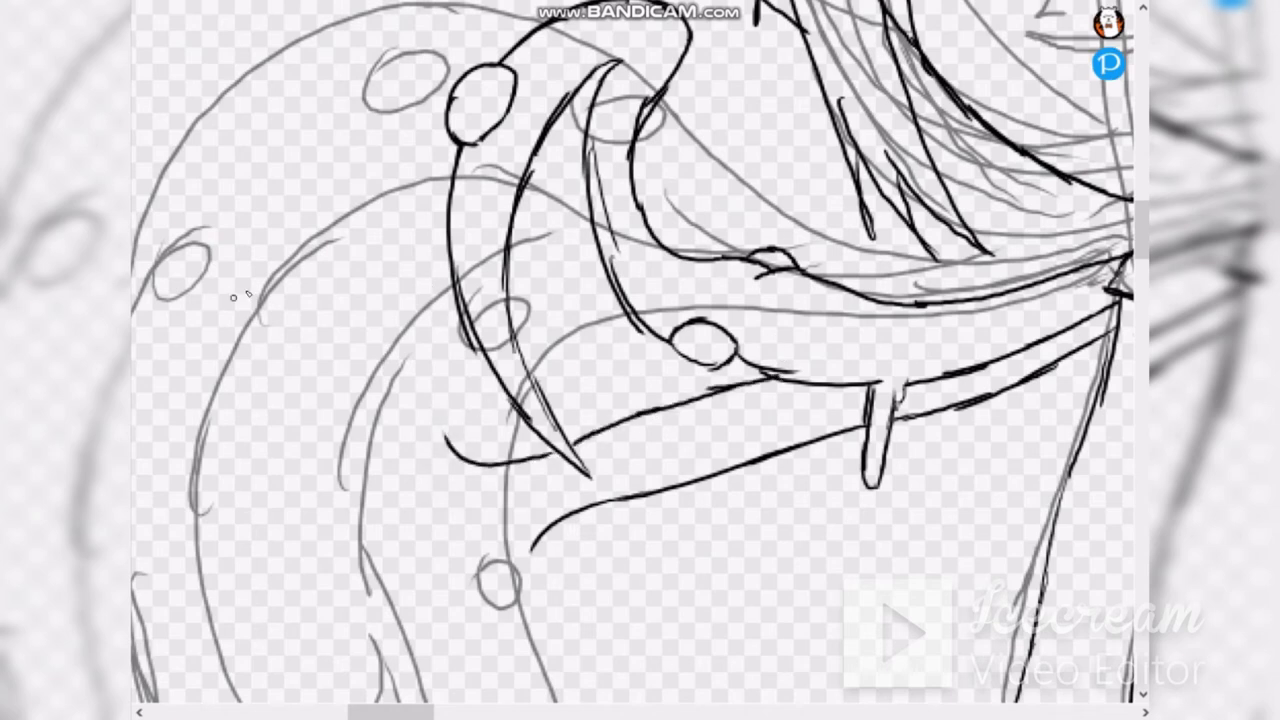
key(ctrl+z)
scroll(752, 110, down, 3)
scroll(734, 168, up, 2)
mouse_move(691, 393)
mouse_down()
mouse_move(454, 595)
mouse_move(476, 536)
mouse_move(418, 674)
mouse_move(369, 615)
mouse_move(505, 538)
mouse_up()
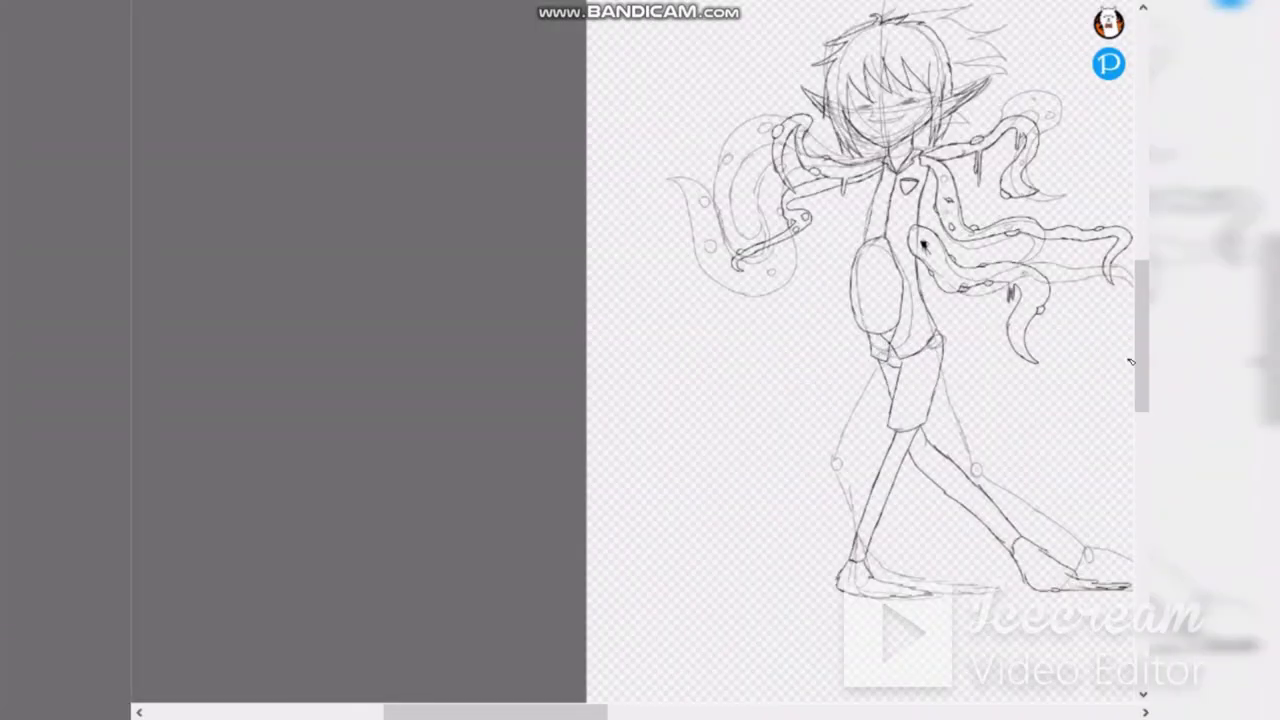
Step: Ink a wide crescent-shaped grin with thickened, pointed corners on the lower half of the face
scroll(857, 352, up, 2)
scroll(857, 352, up, 3)
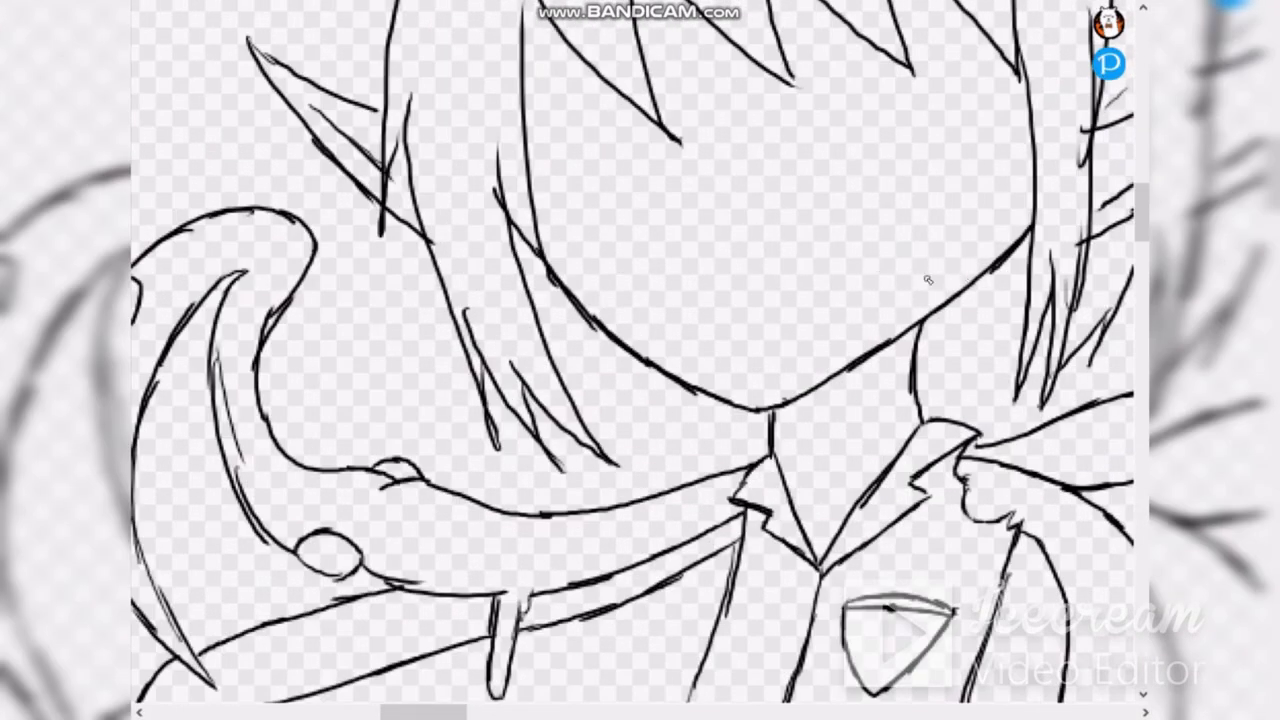
mouse_move(922, 270)
mouse_down()
mouse_move(849, 314)
mouse_move(678, 331)
mouse_move(712, 333)
mouse_move(601, 262)
mouse_up()
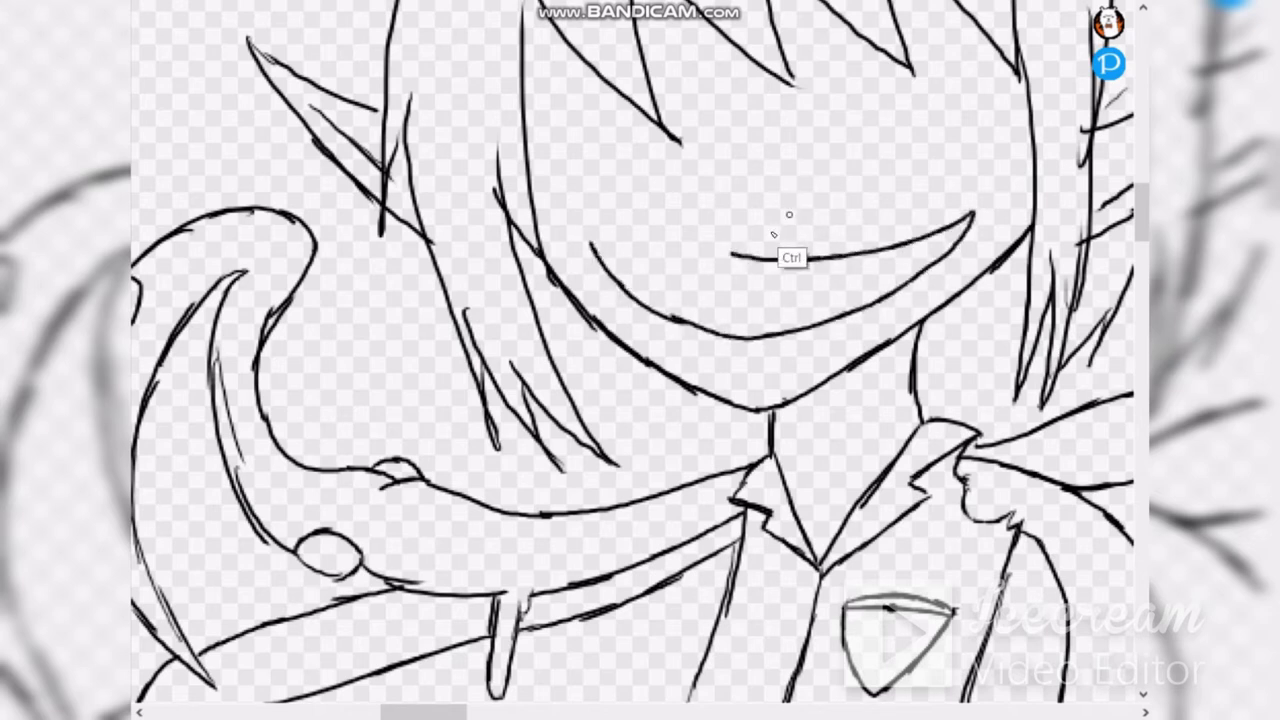
drag(820, 262, 607, 242)
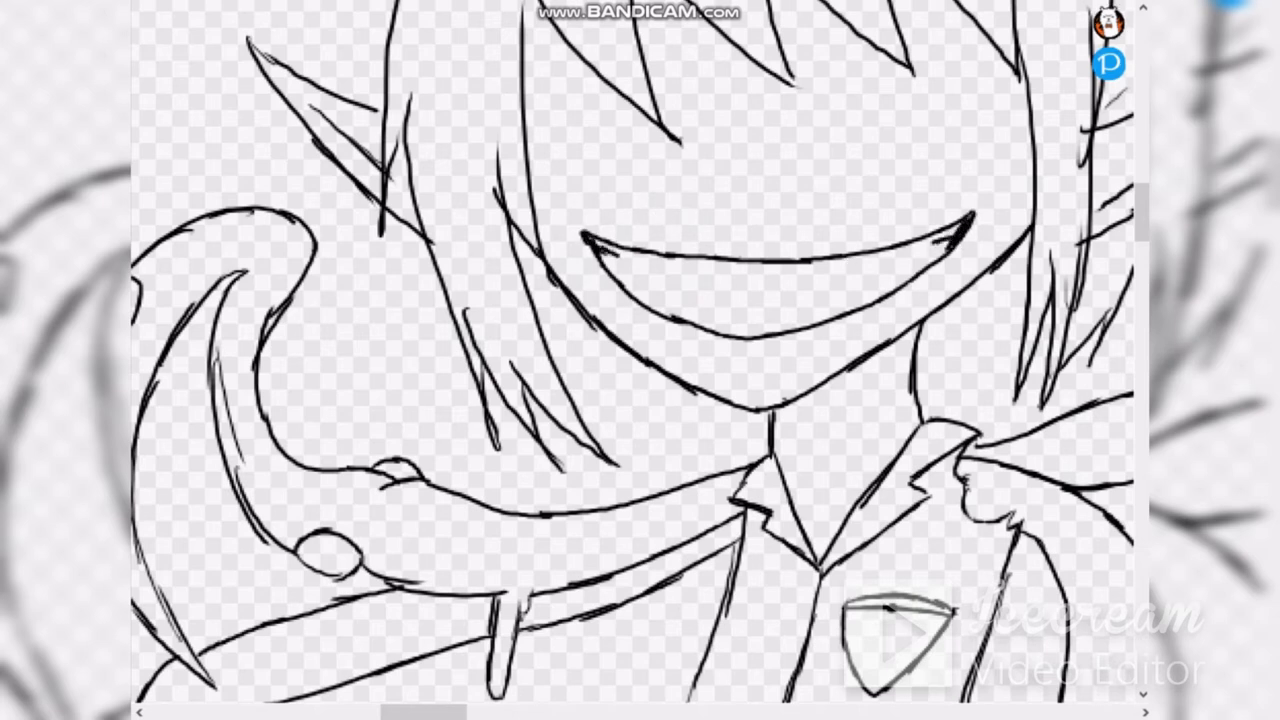
Step: Fill the inside of the grin with white
click(810, 278)
key(ctrl+z)
key(ctrl+z)
key(ctrl+z)
key(ctrl+z)
click(744, 311)
click(881, 255)
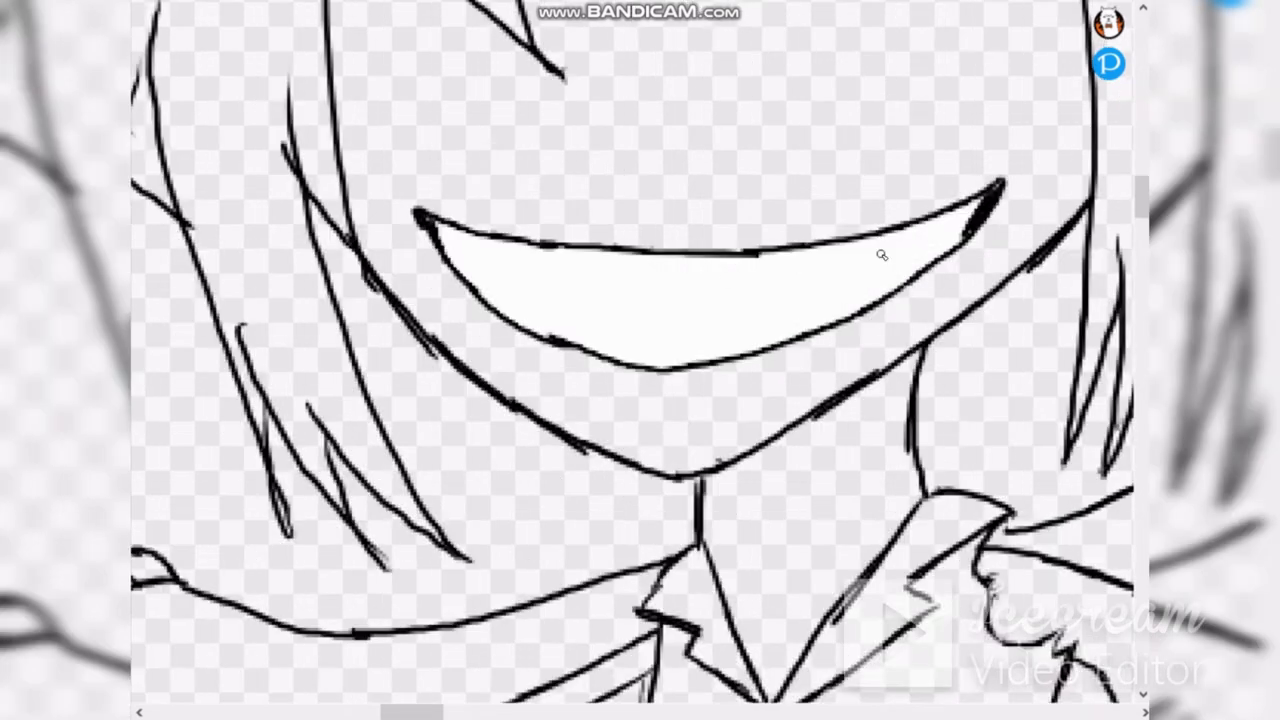
Step: Flatten the grin slightly by lowering its upper edge with a transform, and apply the change
key(ctrl+t)
drag(709, 130, 711, 151)
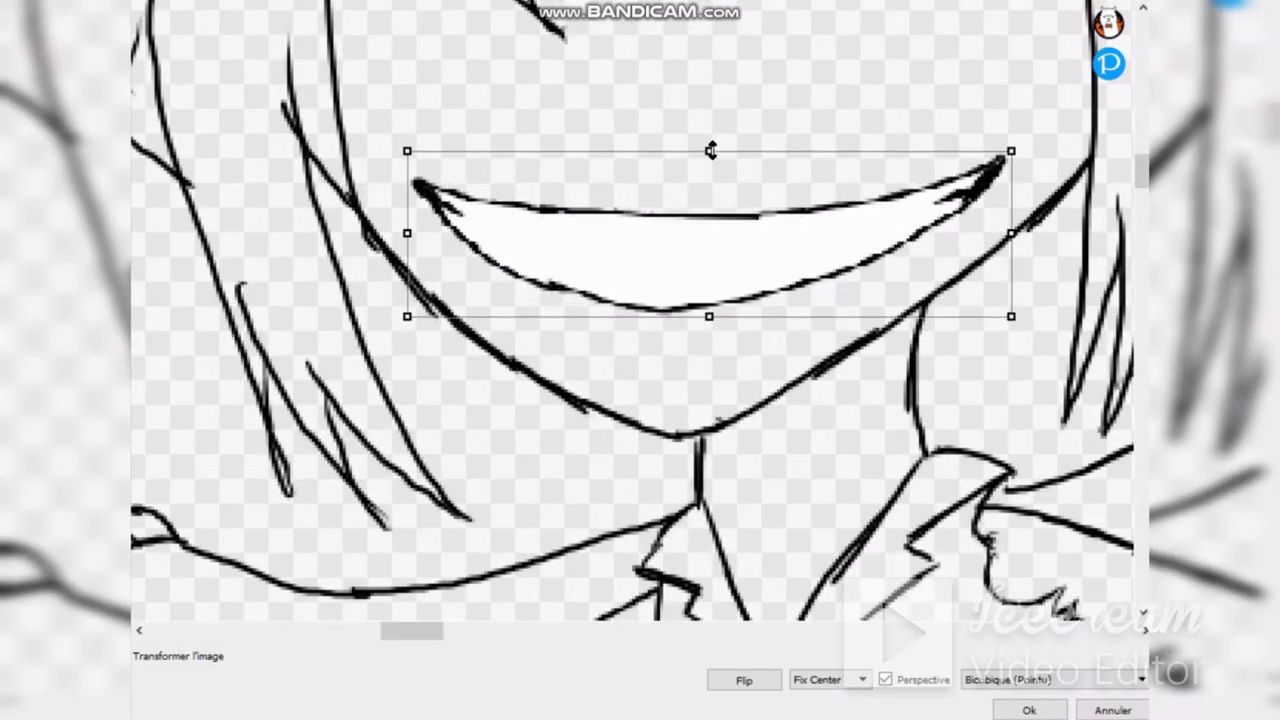
click(1029, 709)
scroll(877, 491, down, 1)
click(817, 232)
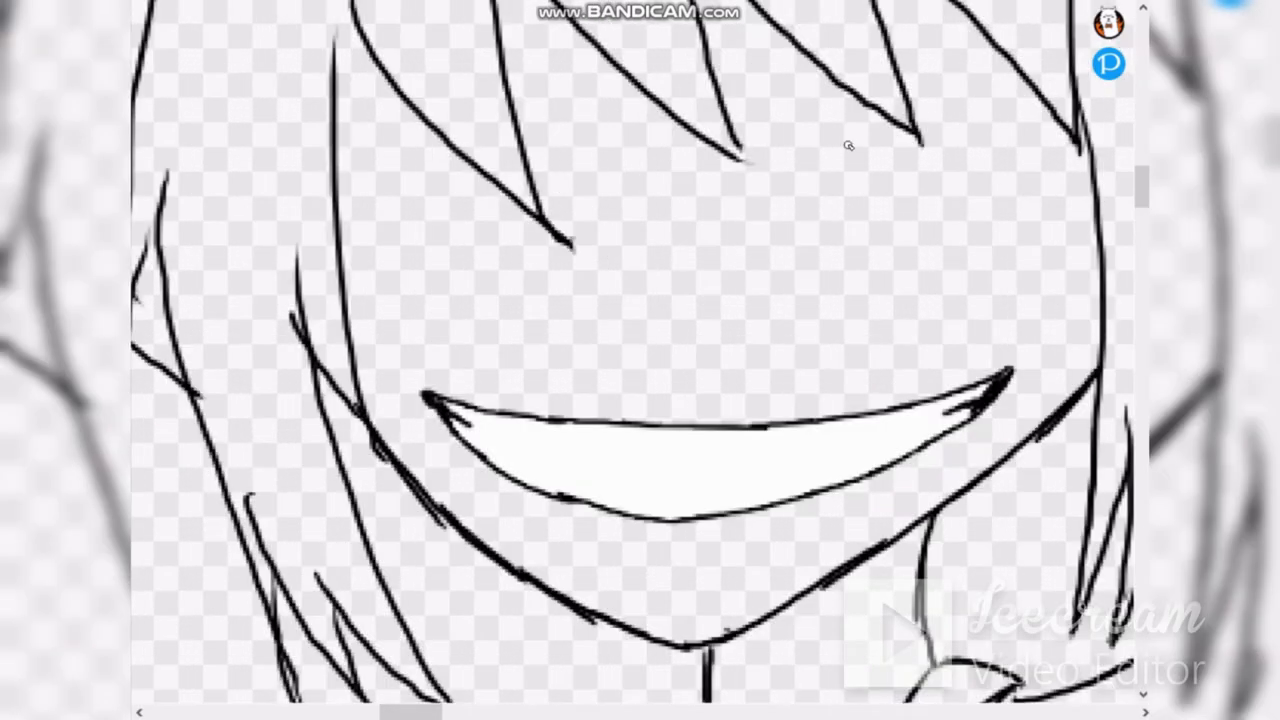
mouse_move(800, 328)
mouse_down()
mouse_move(928, 328)
mouse_move(842, 272)
mouse_up()
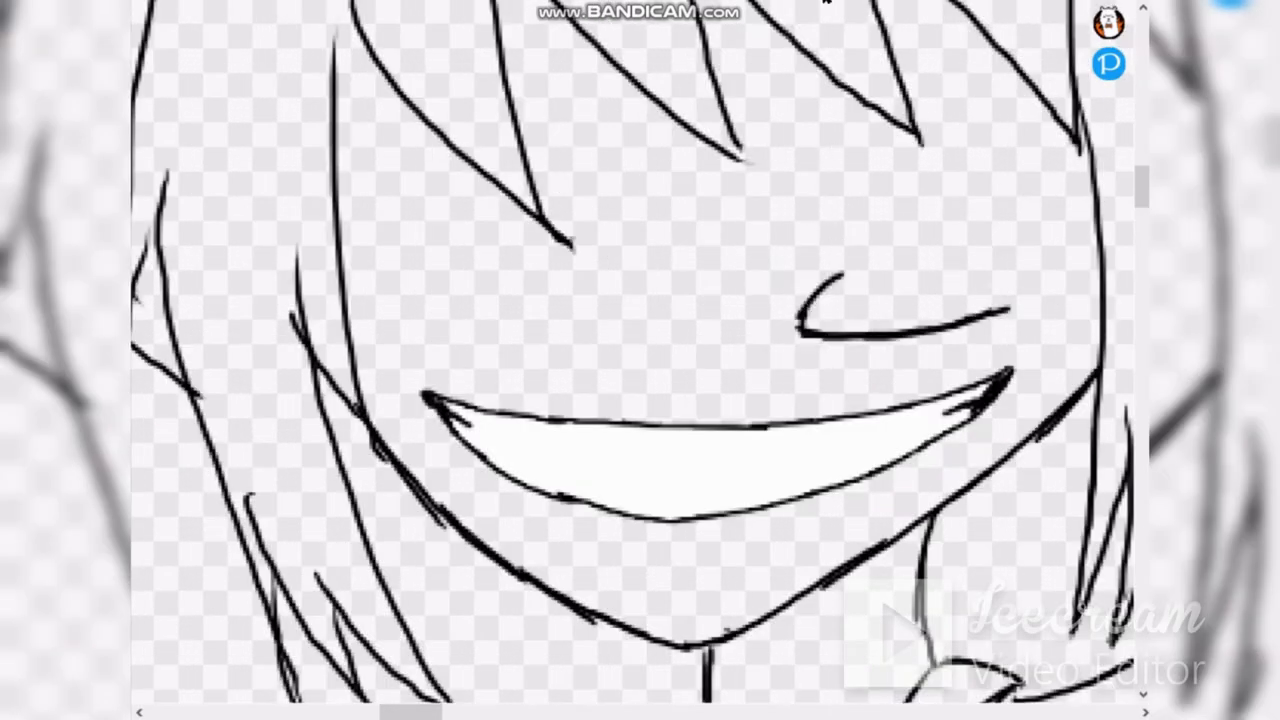
key(ctrl+z)
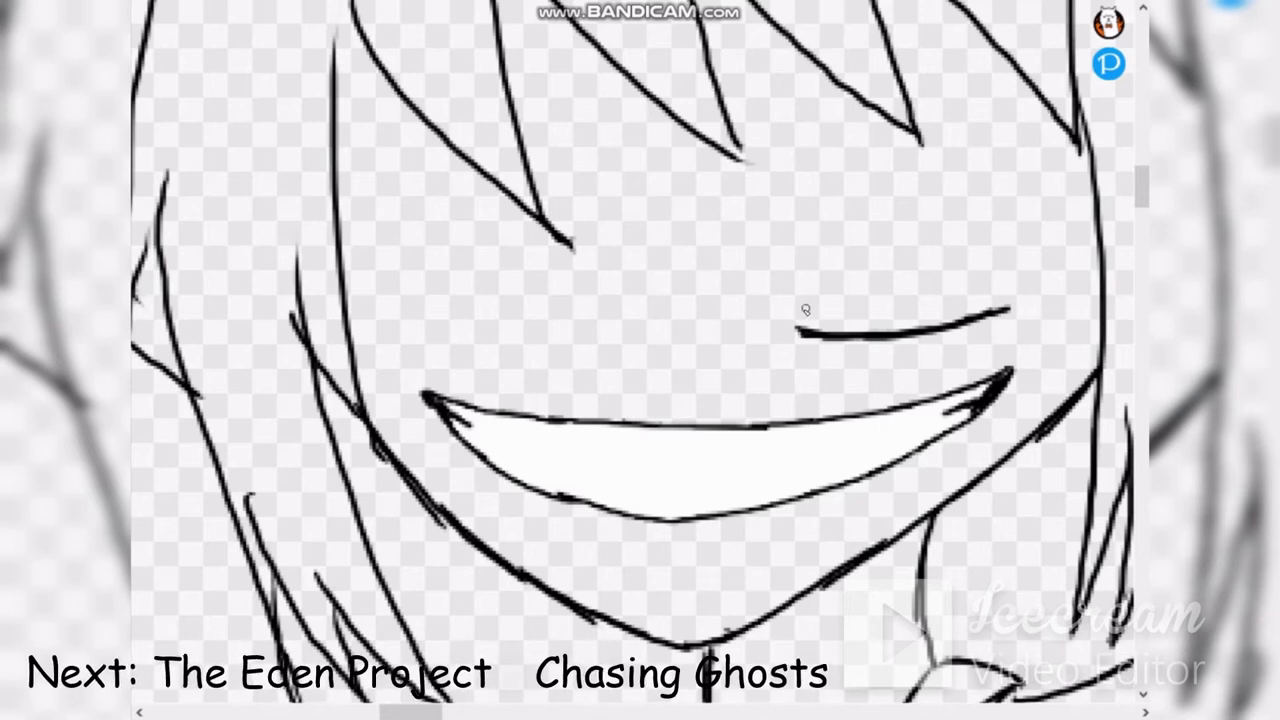
mouse_move(800, 322)
mouse_down()
mouse_move(853, 239)
mouse_move(963, 263)
mouse_up()
drag(958, 256, 1004, 306)
key(ctrl+z)
key(ctrl+z)
key(ctrl+z)
key(ctrl+z)
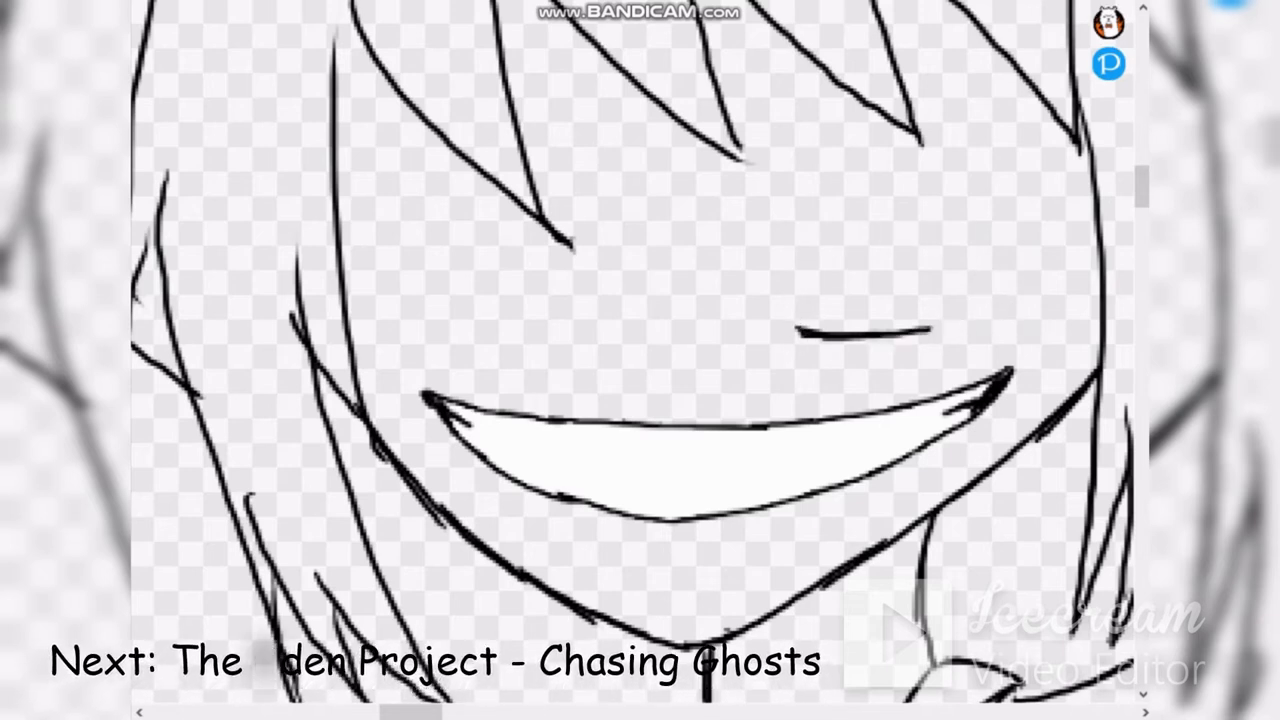
key(ctrl+z)
drag(804, 334, 808, 266)
key(ctrl+z)
Step: Ink a rounded rectangular right eye and a round-topped, flat-bottomed left eye partly behind the hair fringe
mouse_move(800, 178)
mouse_down()
mouse_move(788, 285)
mouse_move(902, 349)
mouse_move(1020, 330)
mouse_move(986, 186)
mouse_move(1015, 266)
mouse_move(1018, 332)
mouse_up()
key(ctrl+z)
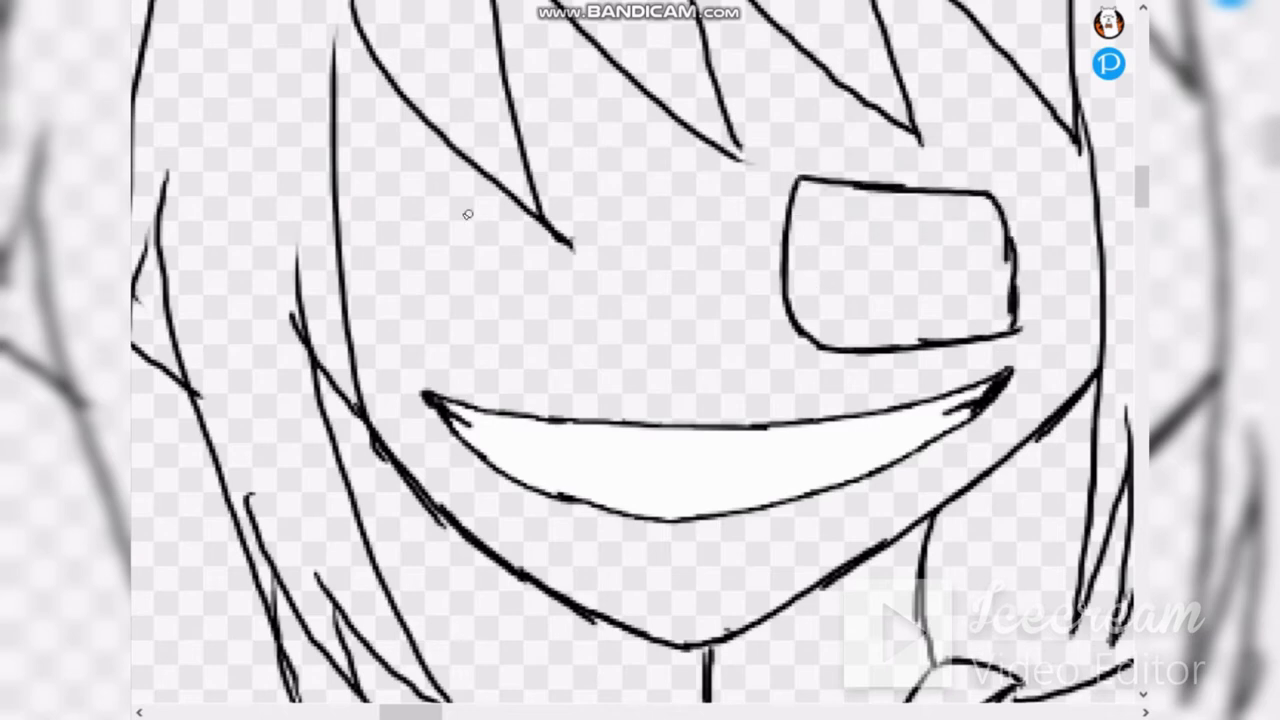
mouse_move(362, 14)
mouse_down()
mouse_move(640, 150)
mouse_move(614, 255)
mouse_up()
mouse_move(866, 463)
mouse_down()
mouse_move(692, 467)
mouse_move(825, 305)
mouse_up()
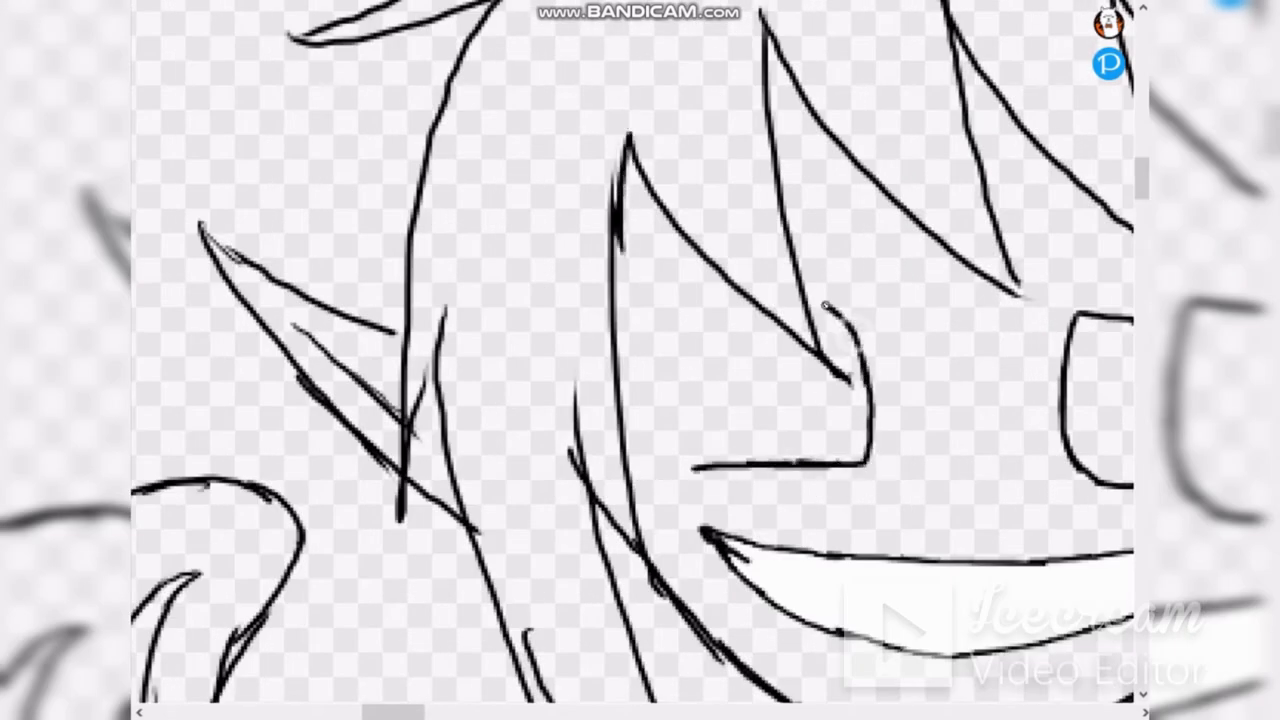
mouse_move(739, 291)
mouse_down()
mouse_move(678, 369)
mouse_move(698, 463)
mouse_move(671, 480)
mouse_up()
key(ctrl+z)
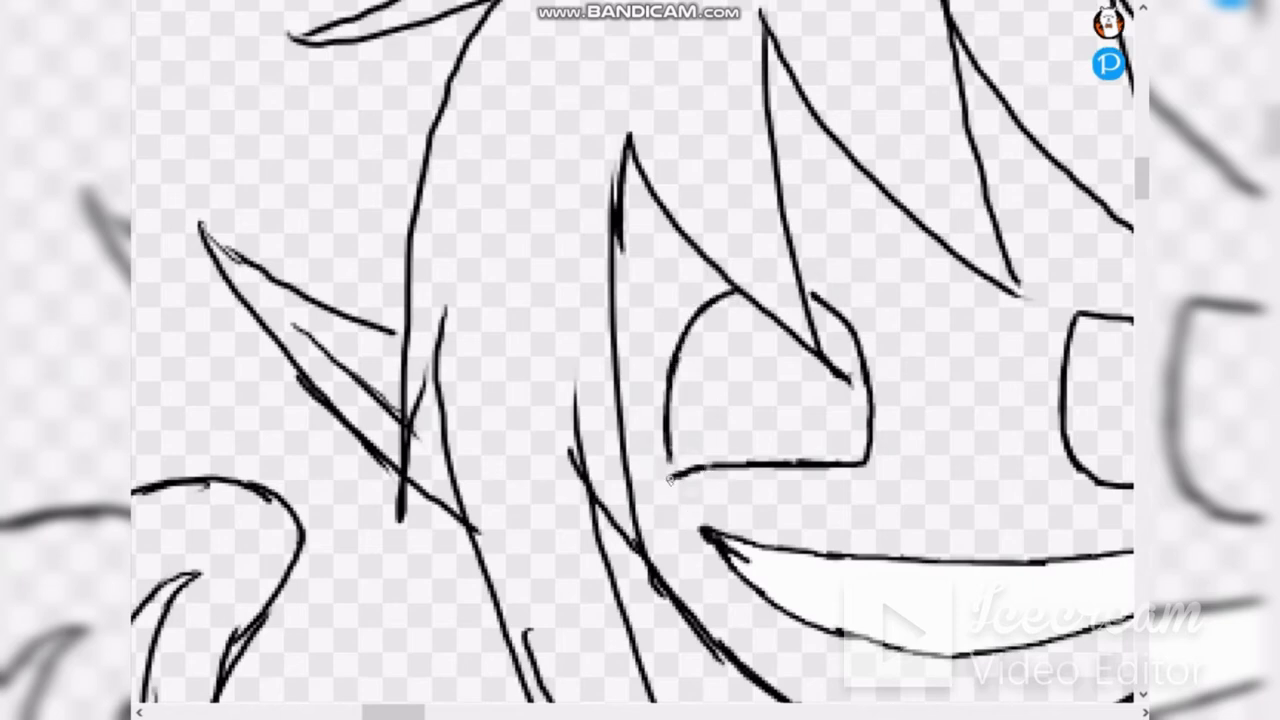
Step: Select the left eye, adjust its size slightly with a transform, apply it and clear the selection
scroll(851, 266, down, 3)
scroll(943, 221, up, 1)
drag(635, 185, 845, 329)
key(ctrl+t)
drag(803, 243, 792, 253)
key(Return)
key(ctrl+d)
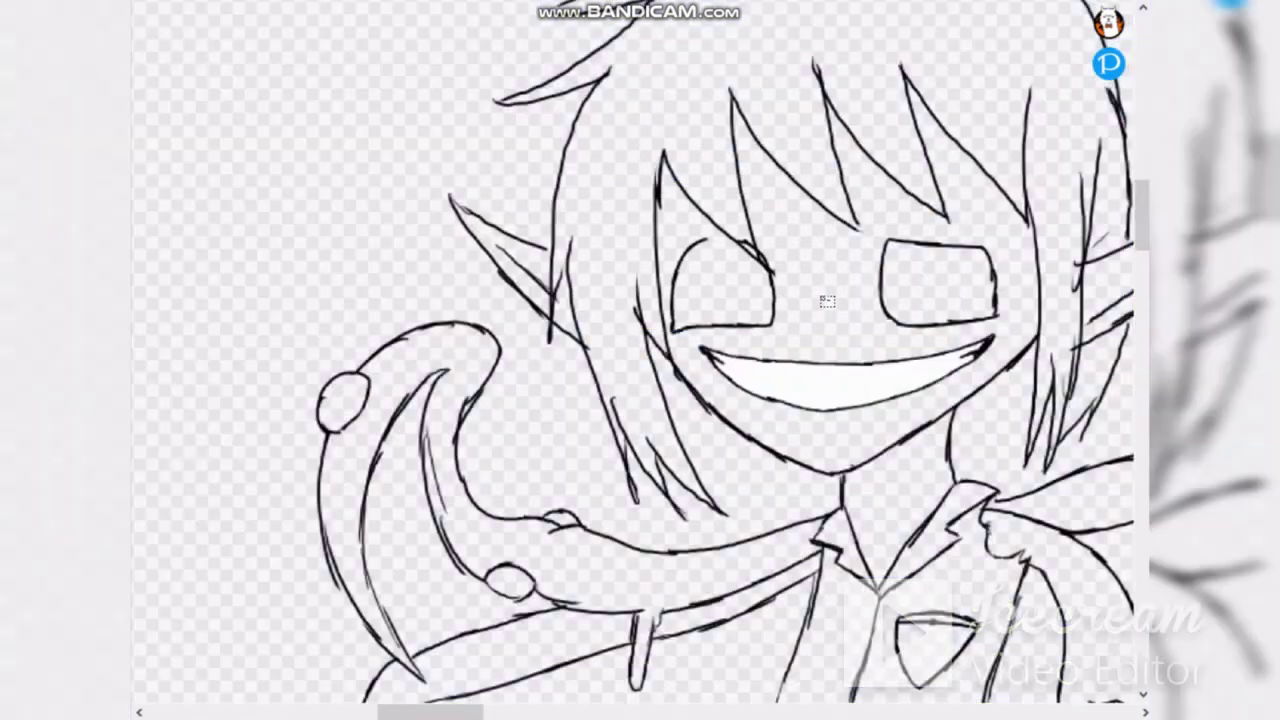
Step: Touch up the upper outline of the left eye
scroll(762, 260, up, 3)
click(796, 498)
drag(708, 208, 606, 212)
Step: Select the shirt area without the large rounded shape at its lower left, and fill it with pale grey-green
scroll(625, 312, down, 3)
scroll(626, 315, down, 4)
click(720, 542)
scroll(720, 560, up, 2)
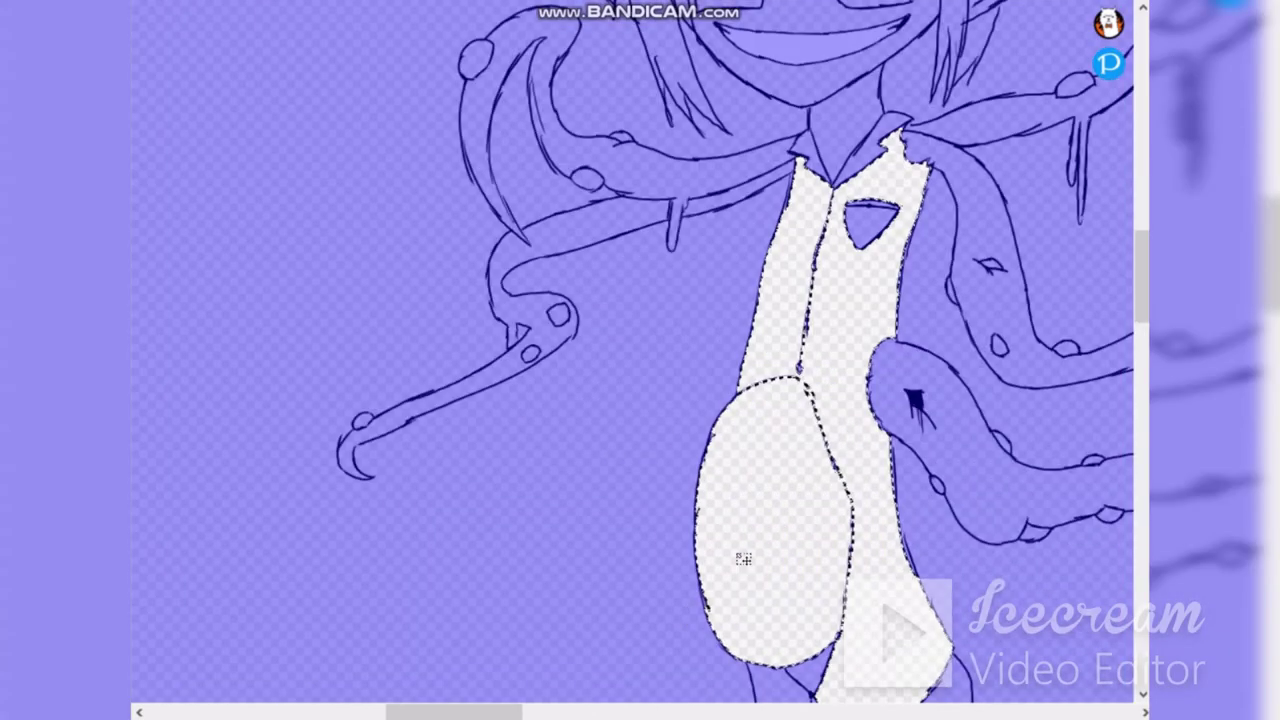
scroll(745, 560, up, 2)
key(ctrl+d)
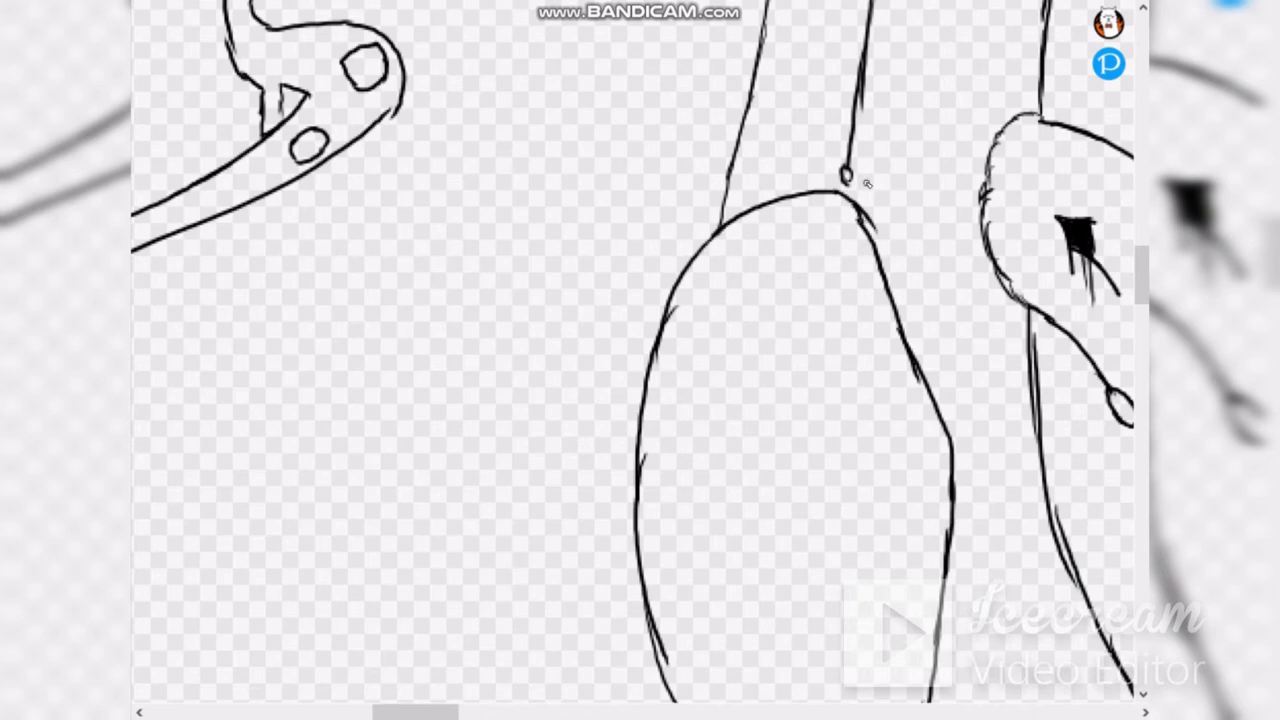
click(867, 184)
scroll(900, 110, down, 4)
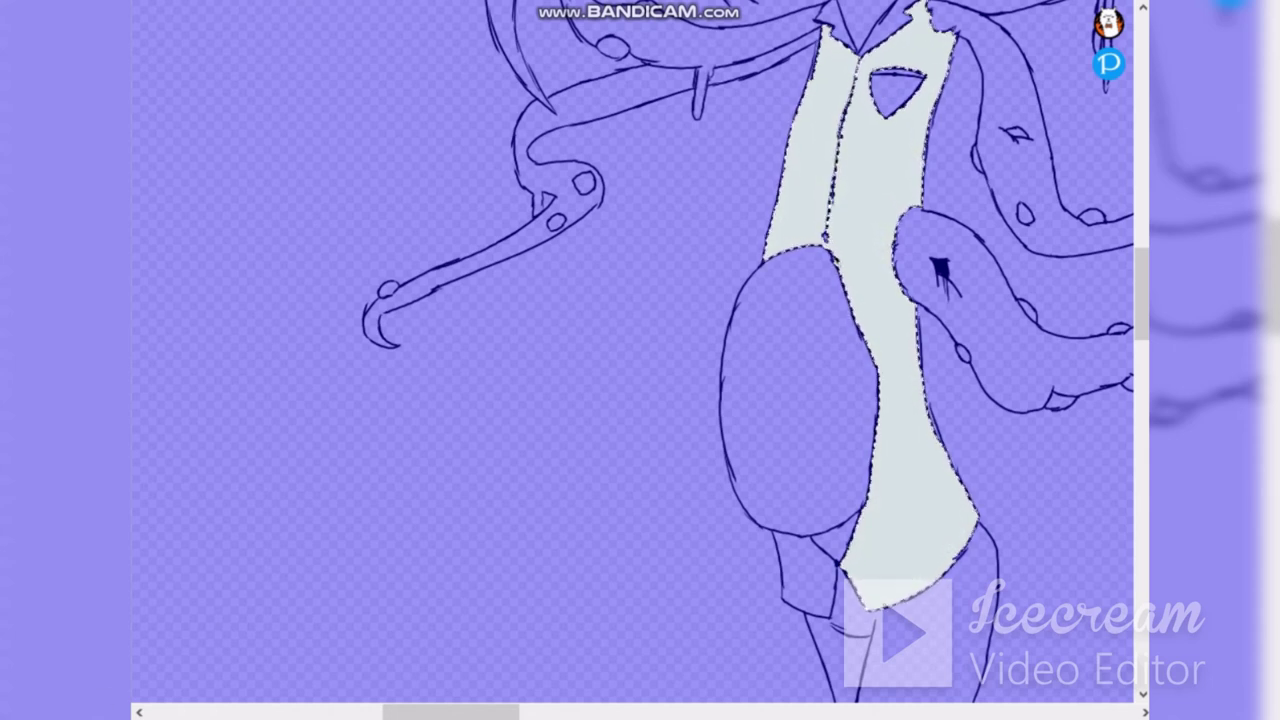
Step: Shade the shirt with soft red along its torn shoulders and lower left edge, and add a pale yellow spot
key(Delete)
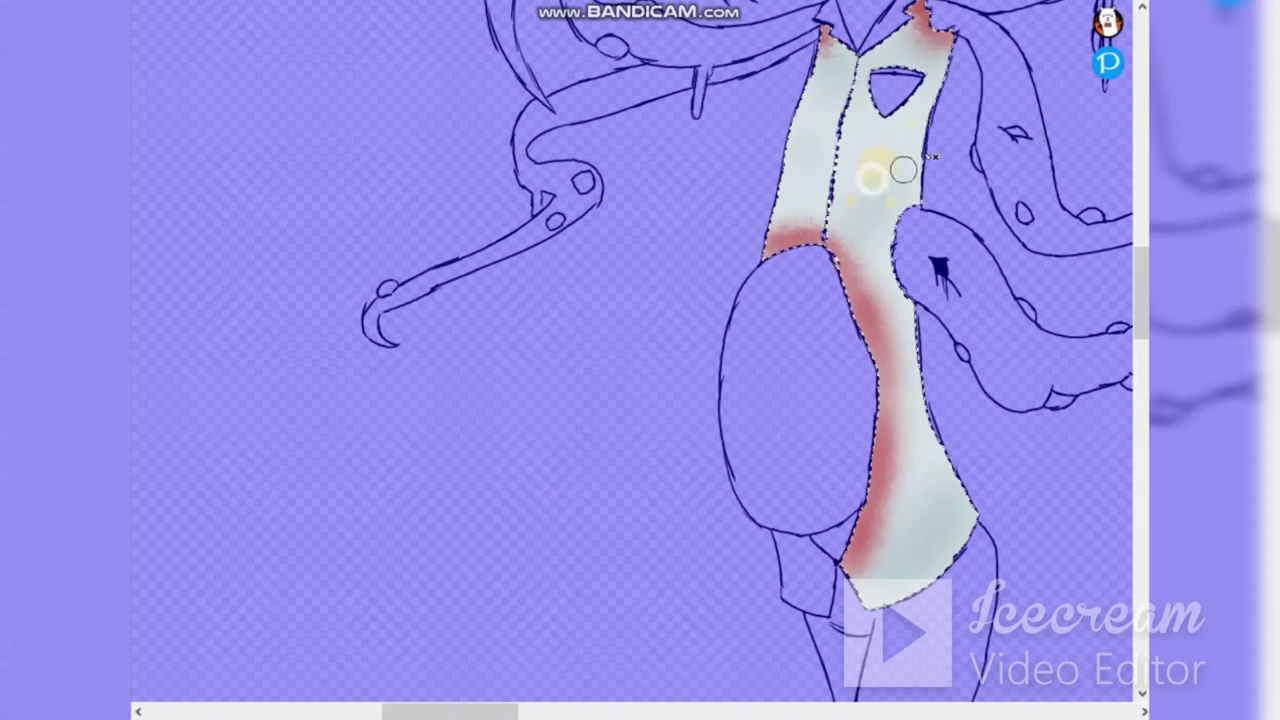
scroll(1010, 184, down, 4)
scroll(985, 133, up, 3)
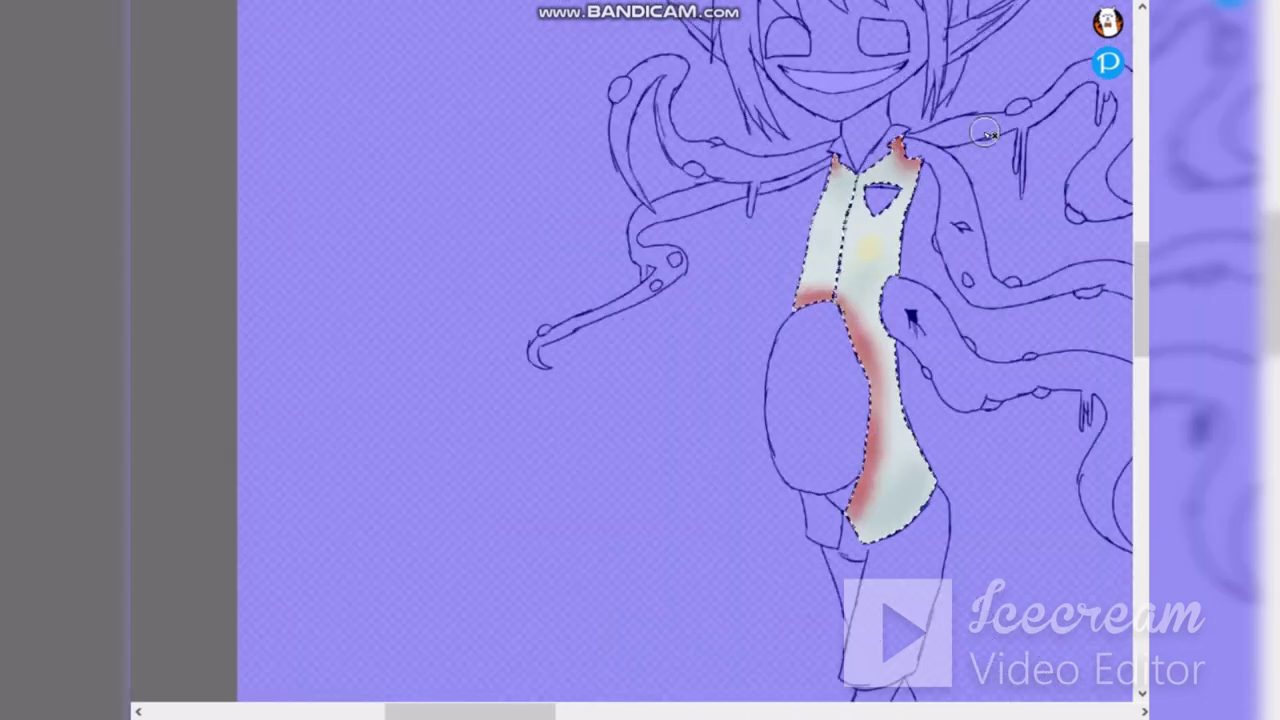
Step: Fill the triangular chest pocket with pale green and shade its centre with soft red
scroll(896, 209, up, 2)
click(867, 182)
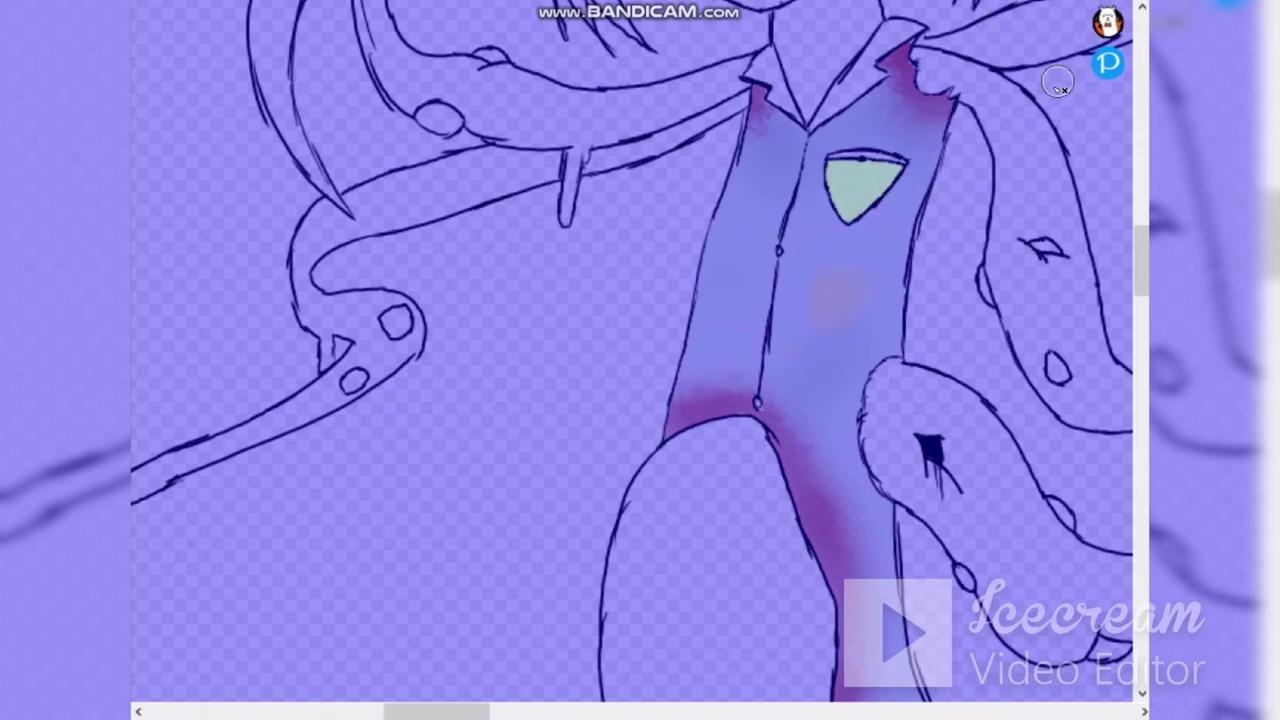
click(842, 206)
mouse_move(838, 198)
mouse_down()
mouse_move(857, 214)
mouse_move(870, 184)
mouse_move(836, 204)
mouse_move(872, 196)
mouse_move(856, 152)
mouse_up()
Step: Select each half of the collar in turn, fill it with pale grey-green and shade it dark grey
click(929, 91)
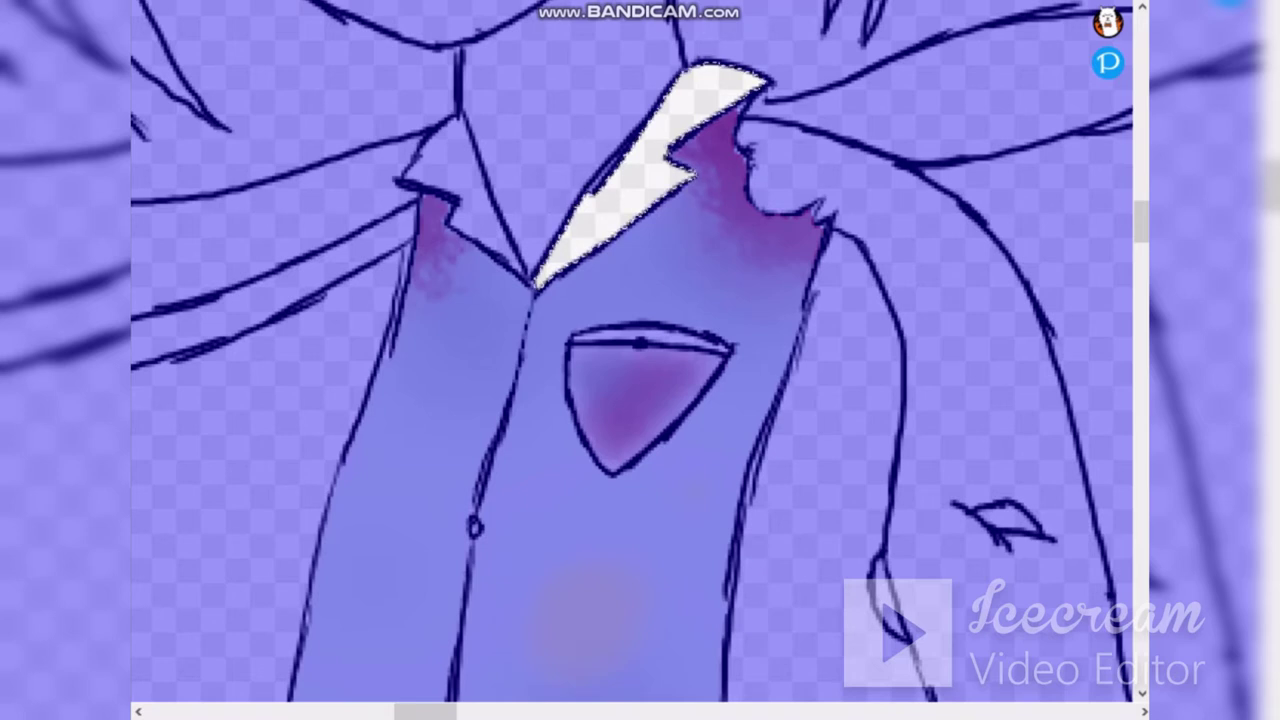
drag(794, 49, 551, 243)
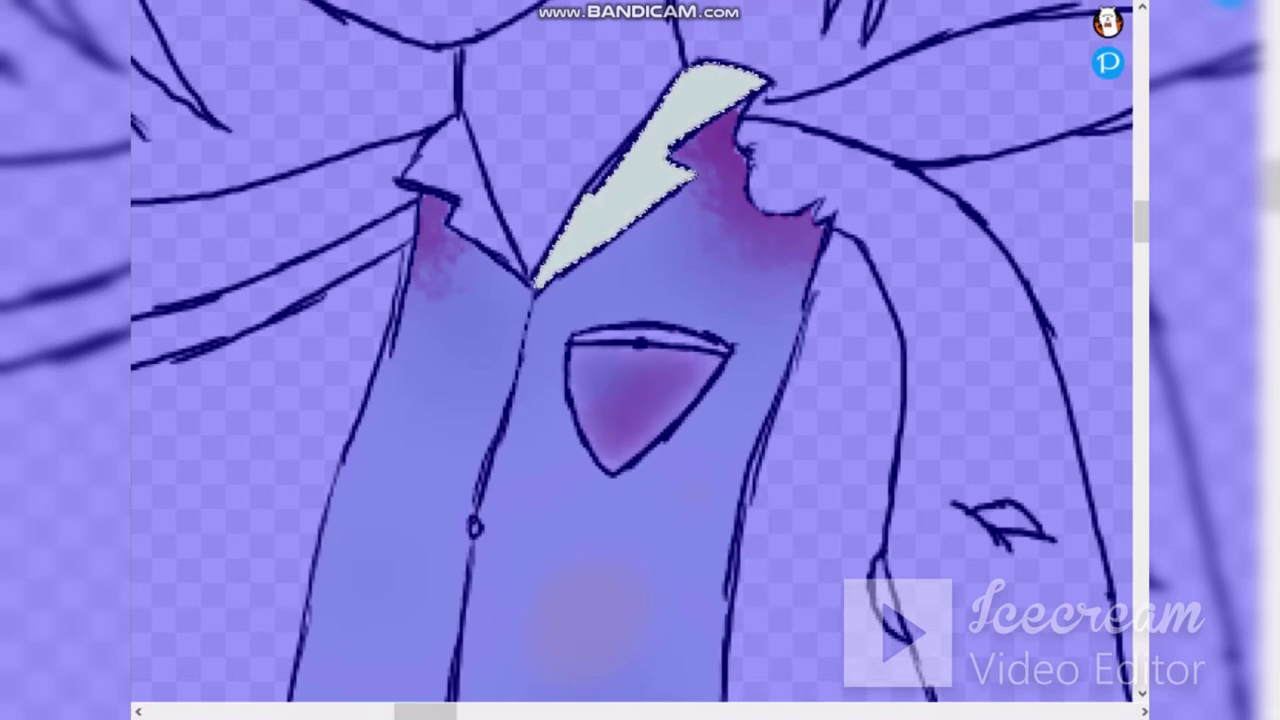
mouse_move(702, 85)
mouse_down()
mouse_move(611, 177)
mouse_move(562, 252)
mouse_up()
drag(752, 78, 570, 250)
mouse_move(722, 92)
mouse_down()
mouse_move(580, 272)
mouse_move(630, 175)
mouse_up()
key(ctrl+d)
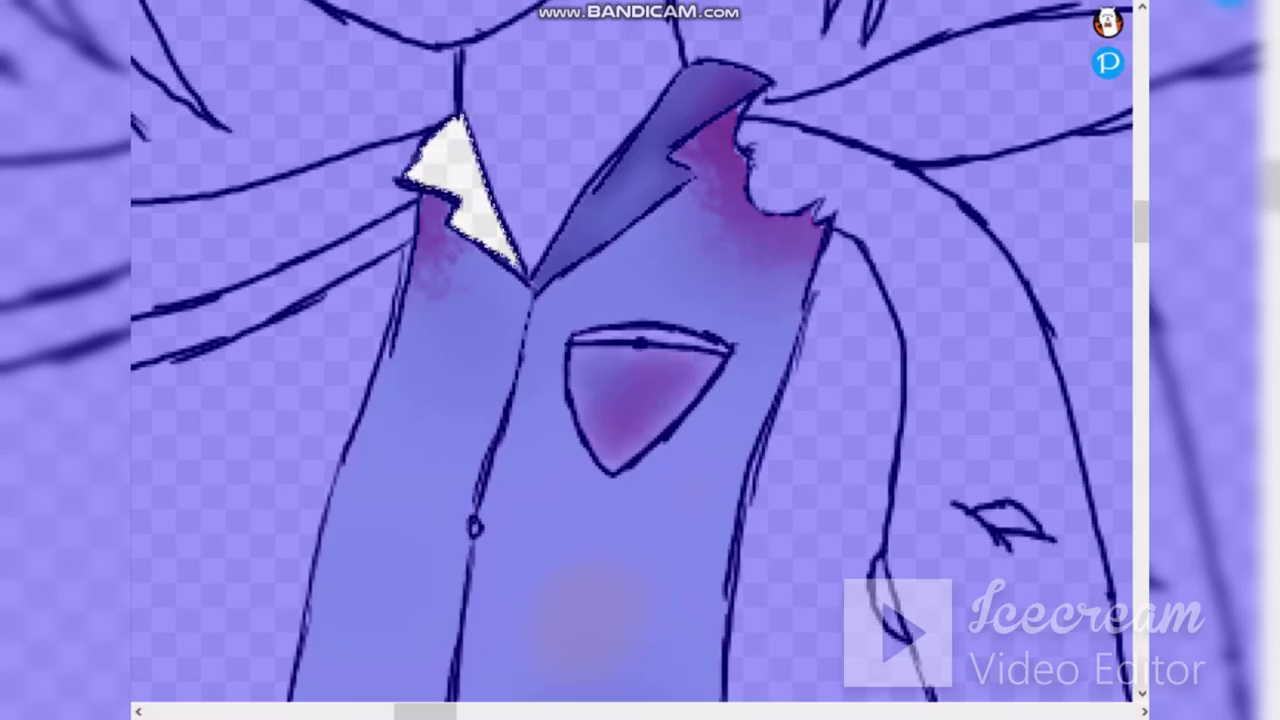
mouse_move(440, 140)
mouse_down()
mouse_move(451, 283)
mouse_move(505, 117)
mouse_move(403, 219)
mouse_up()
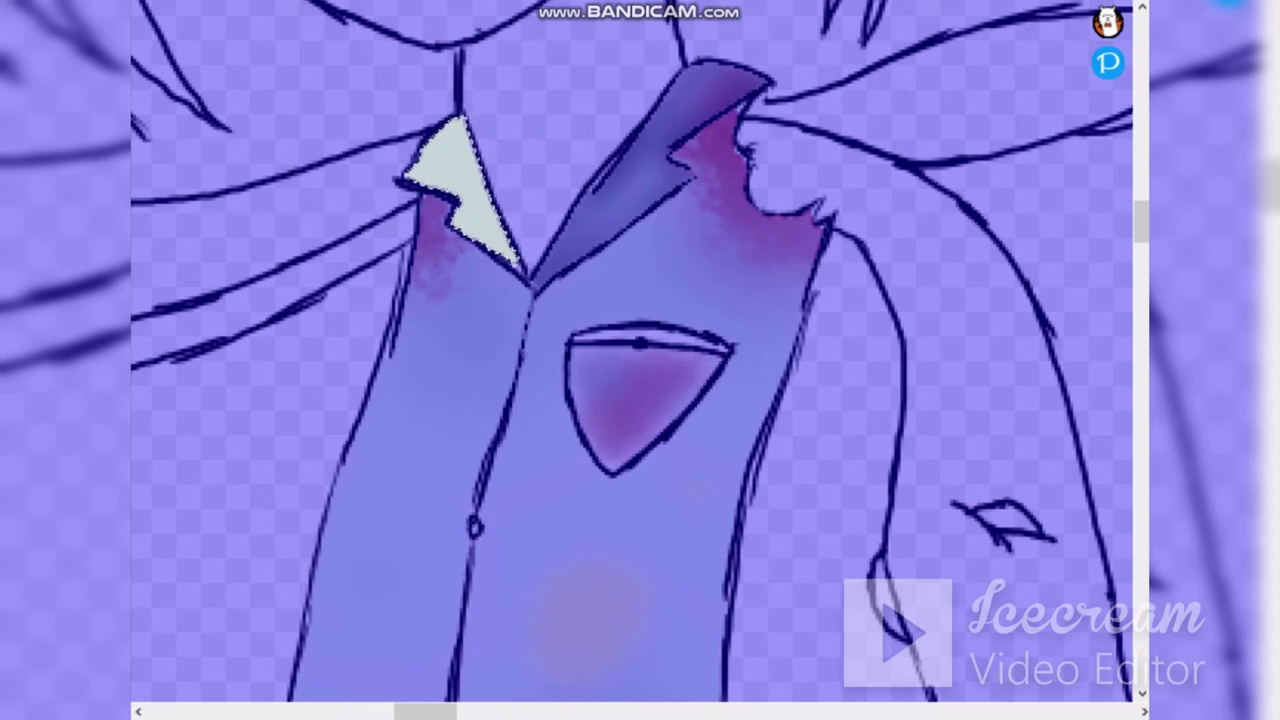
mouse_move(450, 160)
mouse_down()
mouse_move(426, 226)
mouse_move(511, 134)
mouse_move(491, 109)
mouse_move(465, 163)
mouse_up()
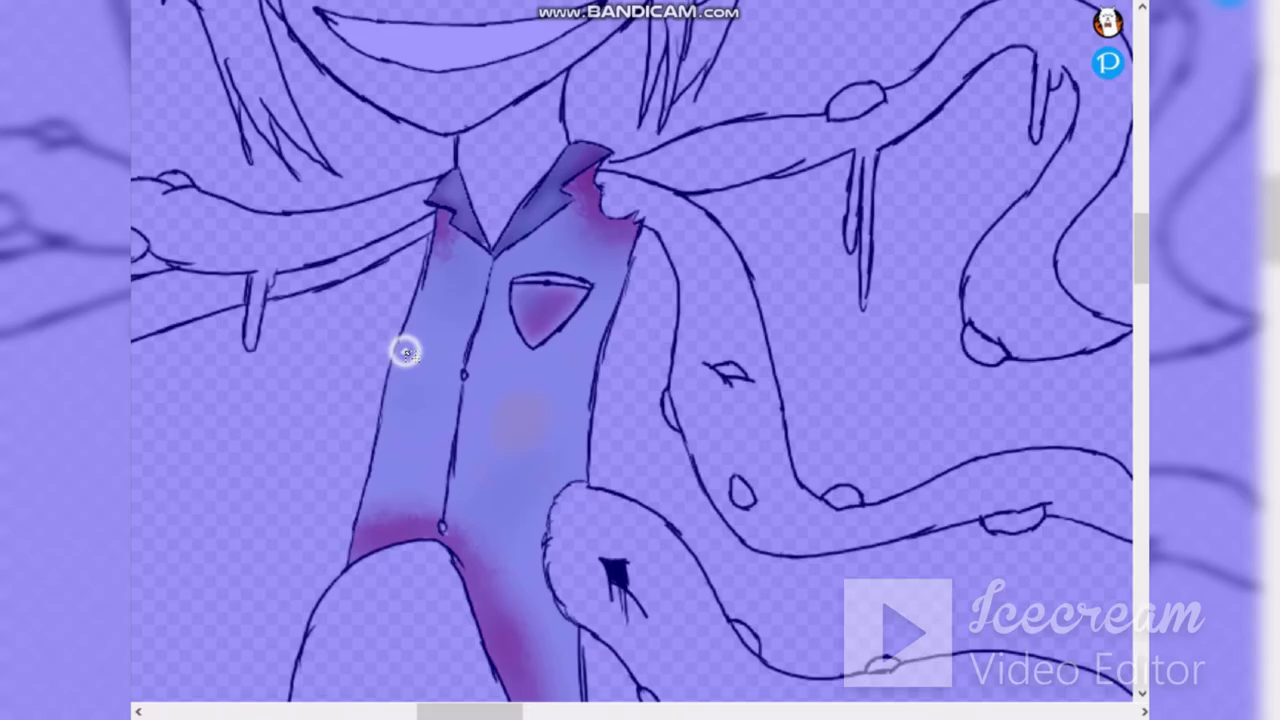
Step: Remove the collar, pocket and shirt shading, leaving only the plain pale grey-green shirt fill
scroll(428, 420, up, 1)
scroll(576, 242, down, 4)
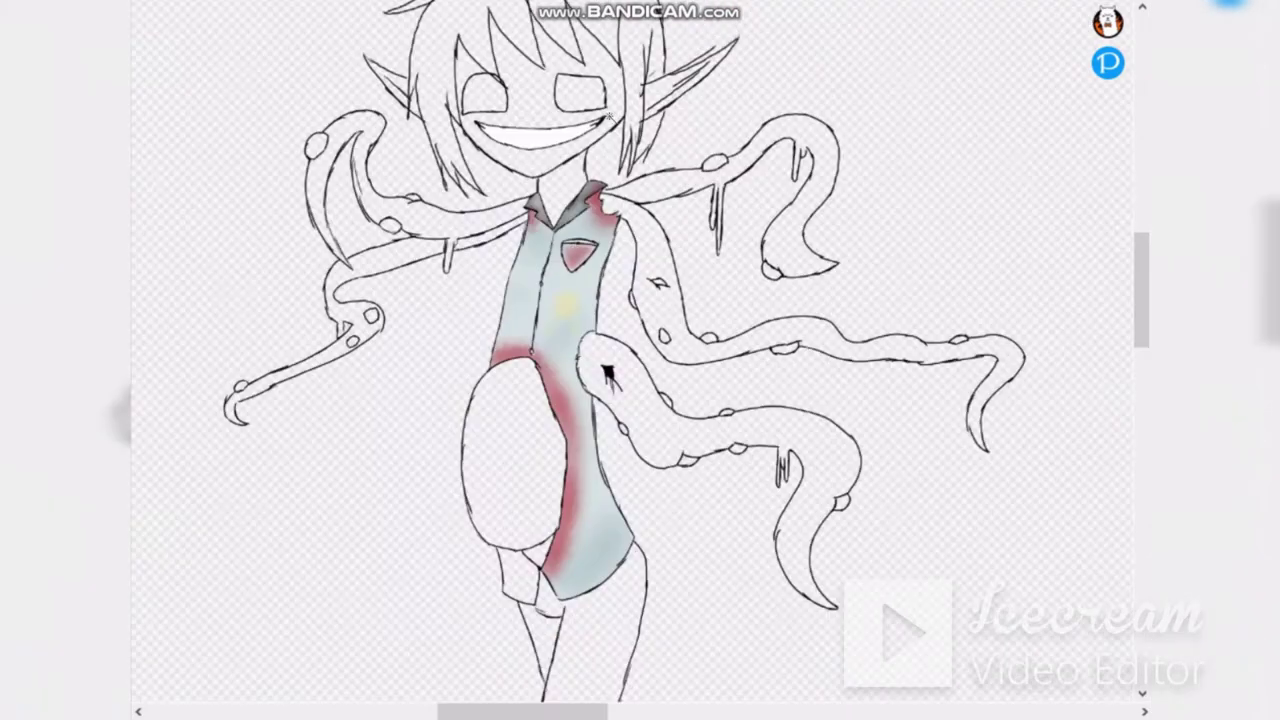
click(550, 150)
key(ctrl+d)
click(551, 151)
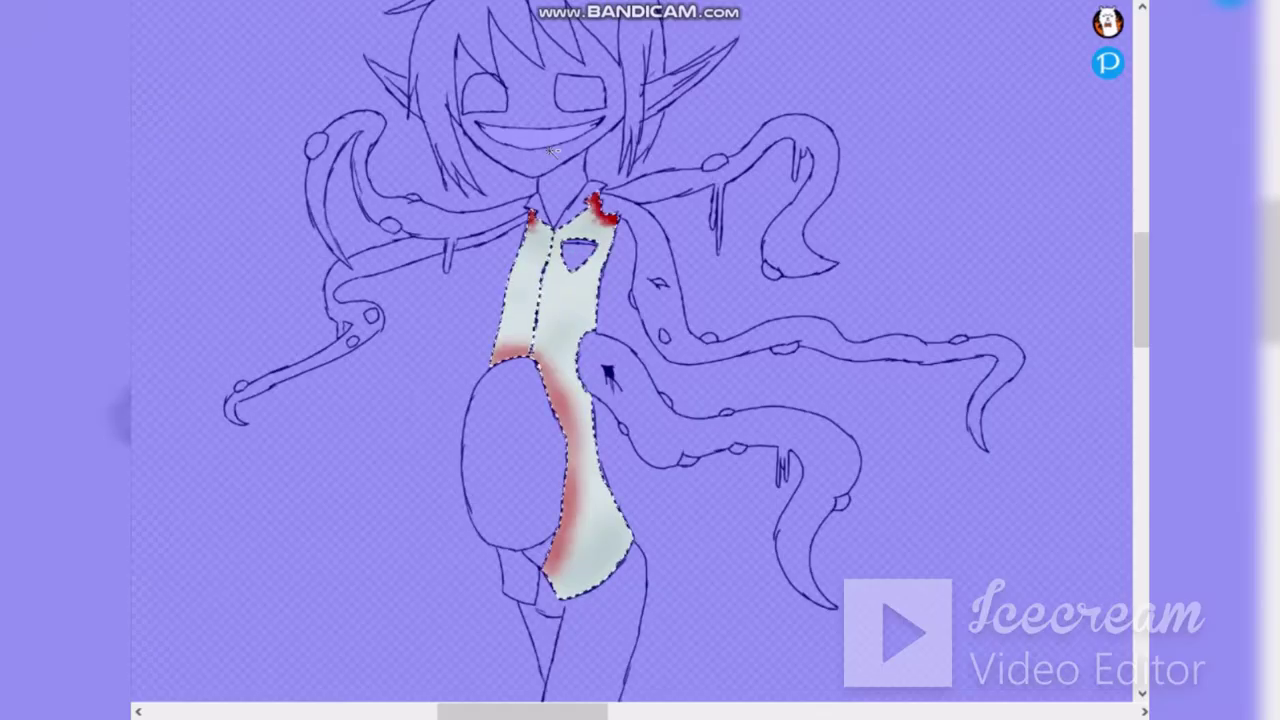
scroll(555, 145, up, 2)
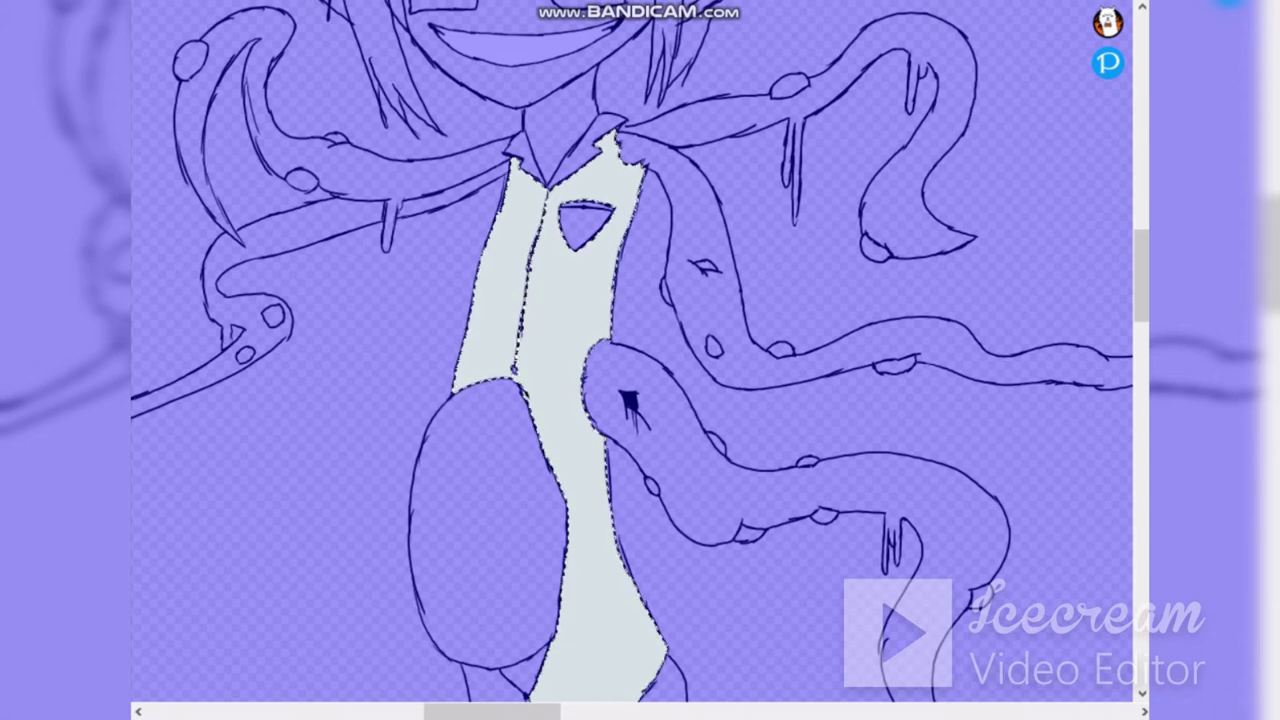
Step: Paint grainy bright red stains on the shirt's torn right shoulder and along its lower left edge
key(ctrl+d)
mouse_move(606, 158)
mouse_down()
mouse_move(626, 133)
mouse_move(654, 165)
mouse_up()
mouse_move(456, 410)
mouse_down()
mouse_move(486, 424)
mouse_move(540, 588)
mouse_move(514, 676)
mouse_up()
scroll(451, 428, down, 2)
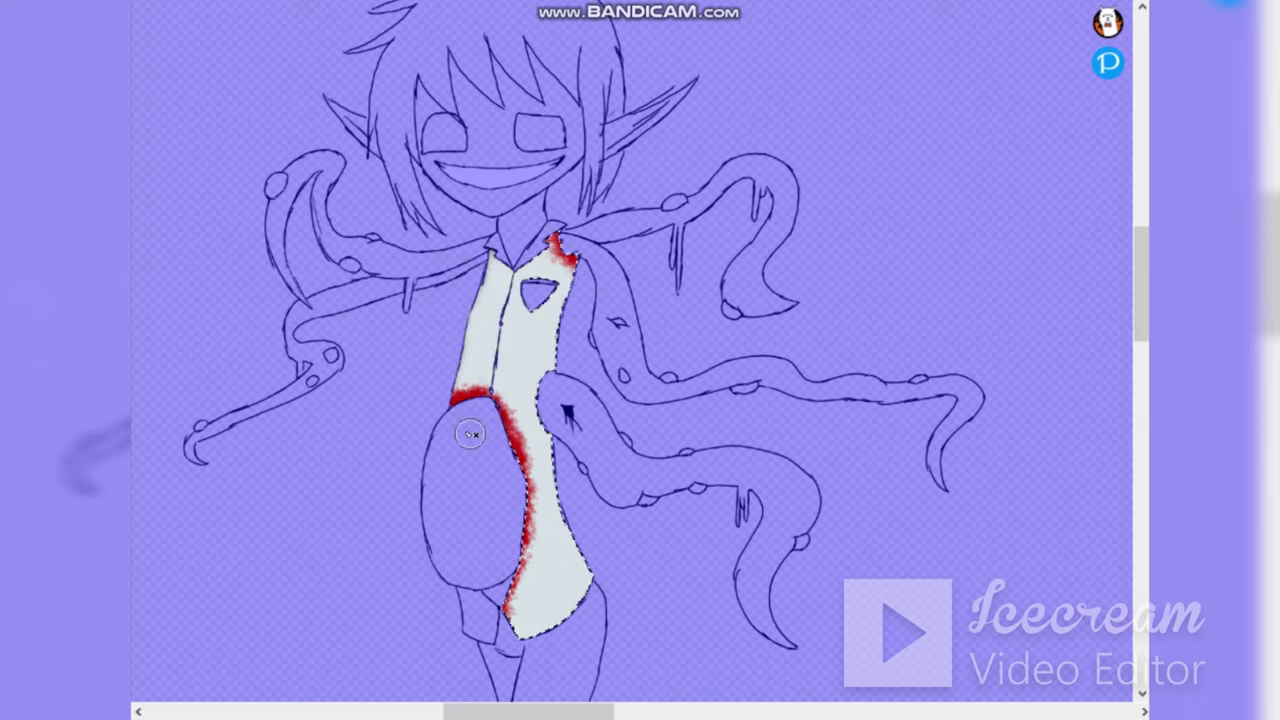
Step: Try soft grey shading on the shirt with a large brush, and undo it
key(ctrl+d)
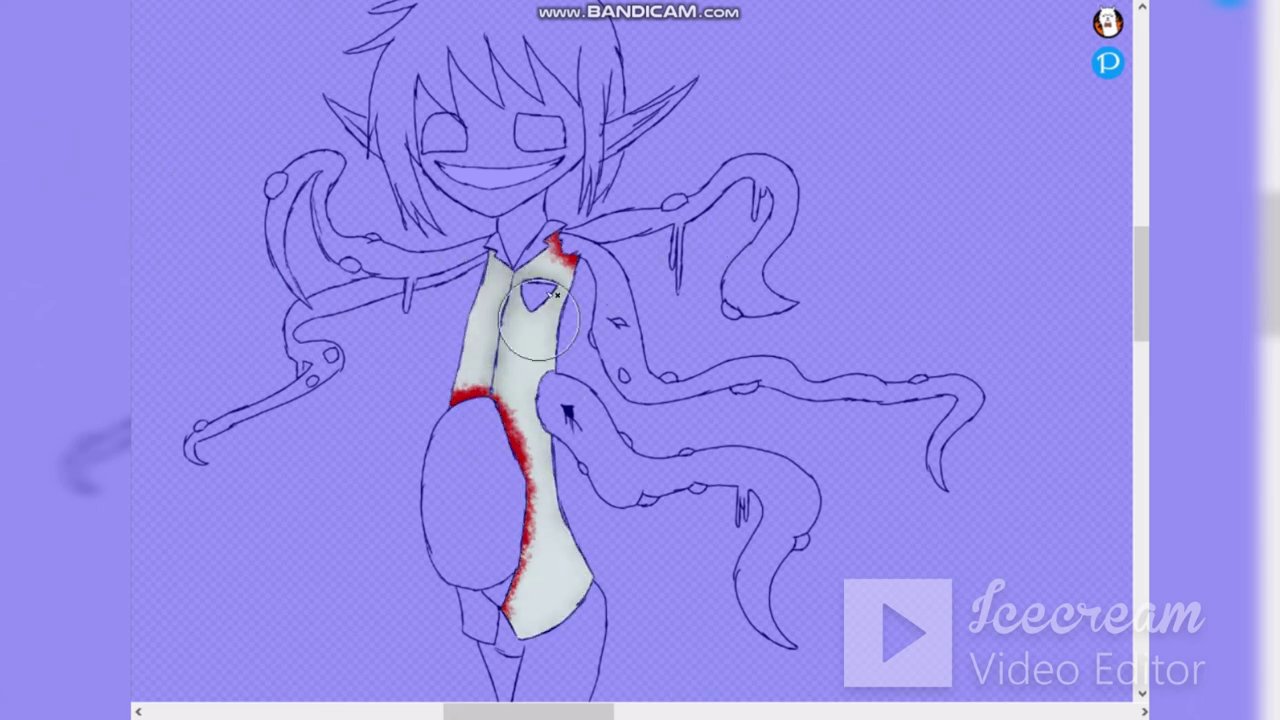
key(ctrl+z)
scroll(482, 376, up, 3)
key(ctrl+z)
key(ctrl+z)
Step: Shade the shirt softly with grey along its button line and side edges, undoing the strokes that are too dark
drag(706, 350, 571, 80)
key(ctrl+z)
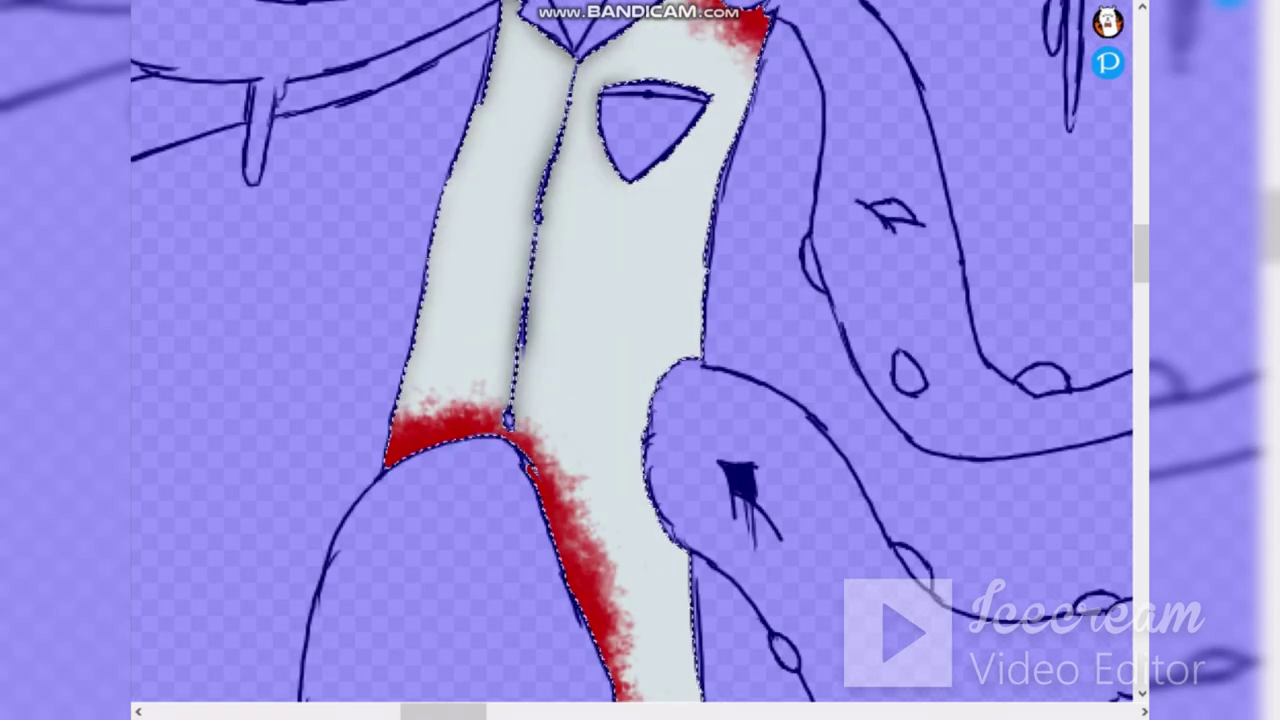
scroll(634, 414, down, 3)
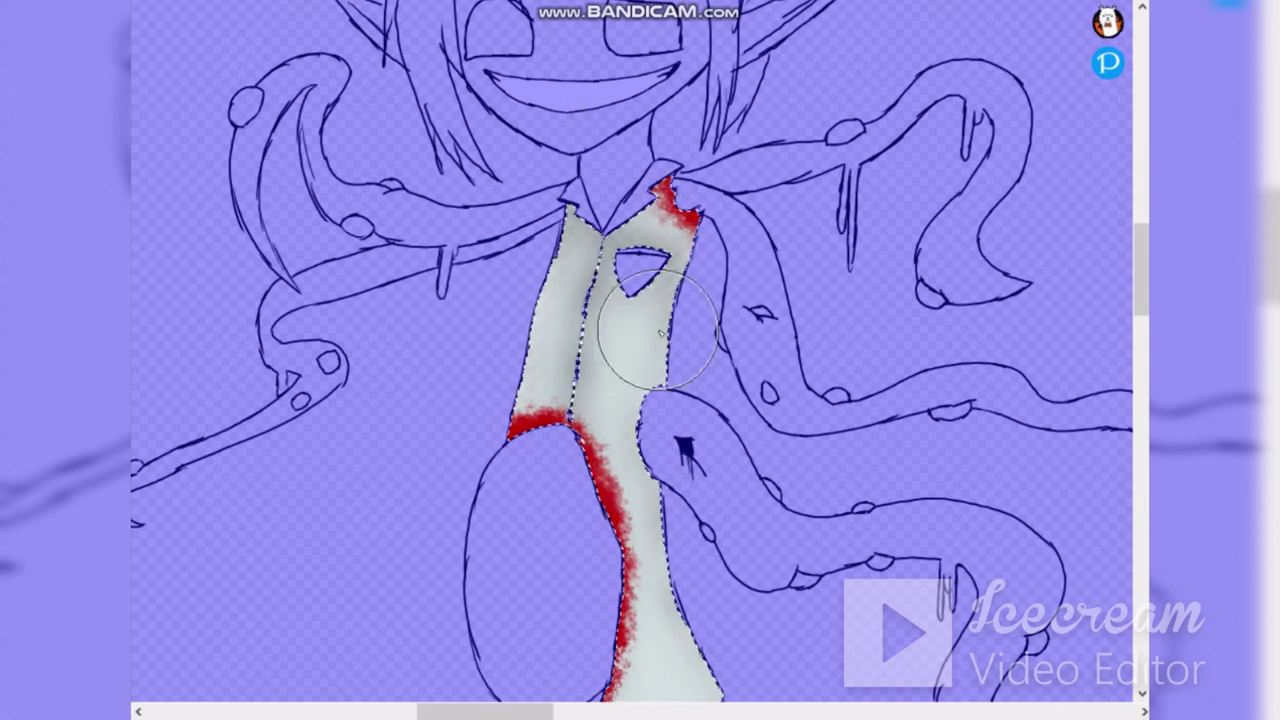
key(ctrl+z)
key(ctrl+z)
key(ctrl+z)
drag(737, 219, 736, 446)
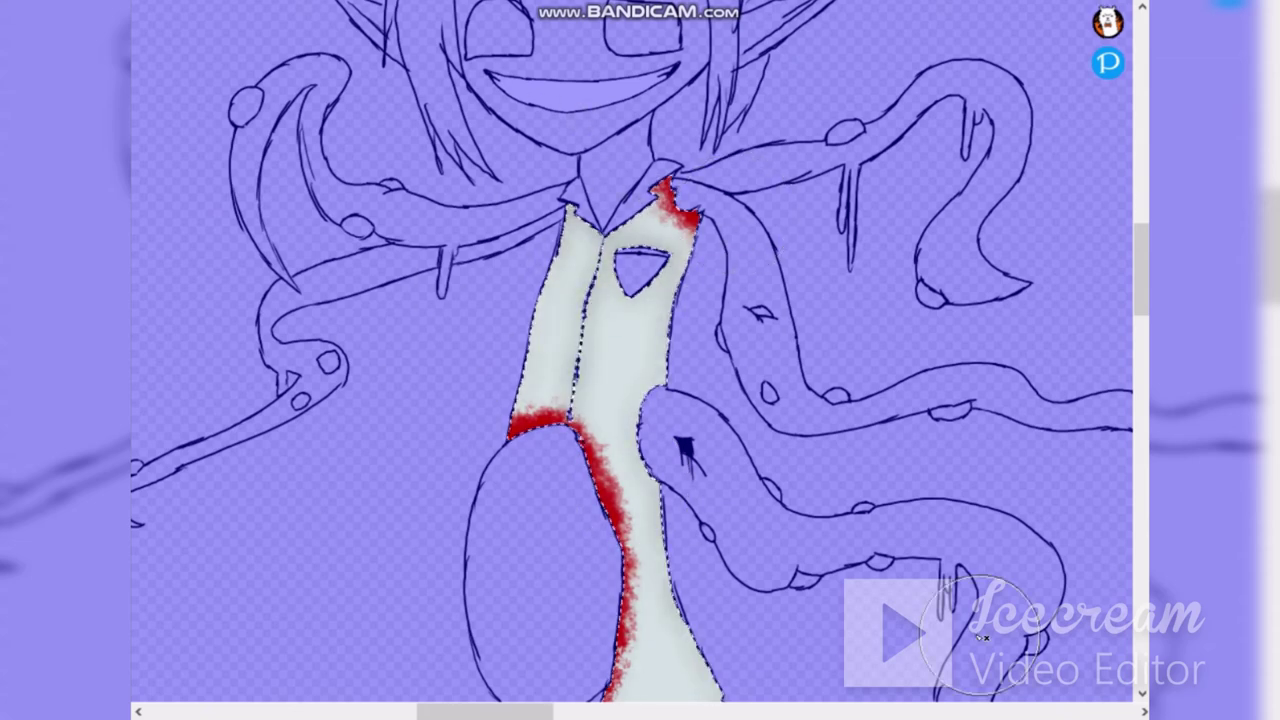
Step: Soften the red stains on the shirt's shoulder and lower left edge into smooth, blurred shading
scroll(980, 635, down, 1)
scroll(905, 455, up, 1)
drag(752, 262, 715, 305)
drag(545, 490, 700, 685)
scroll(737, 564, down, 1)
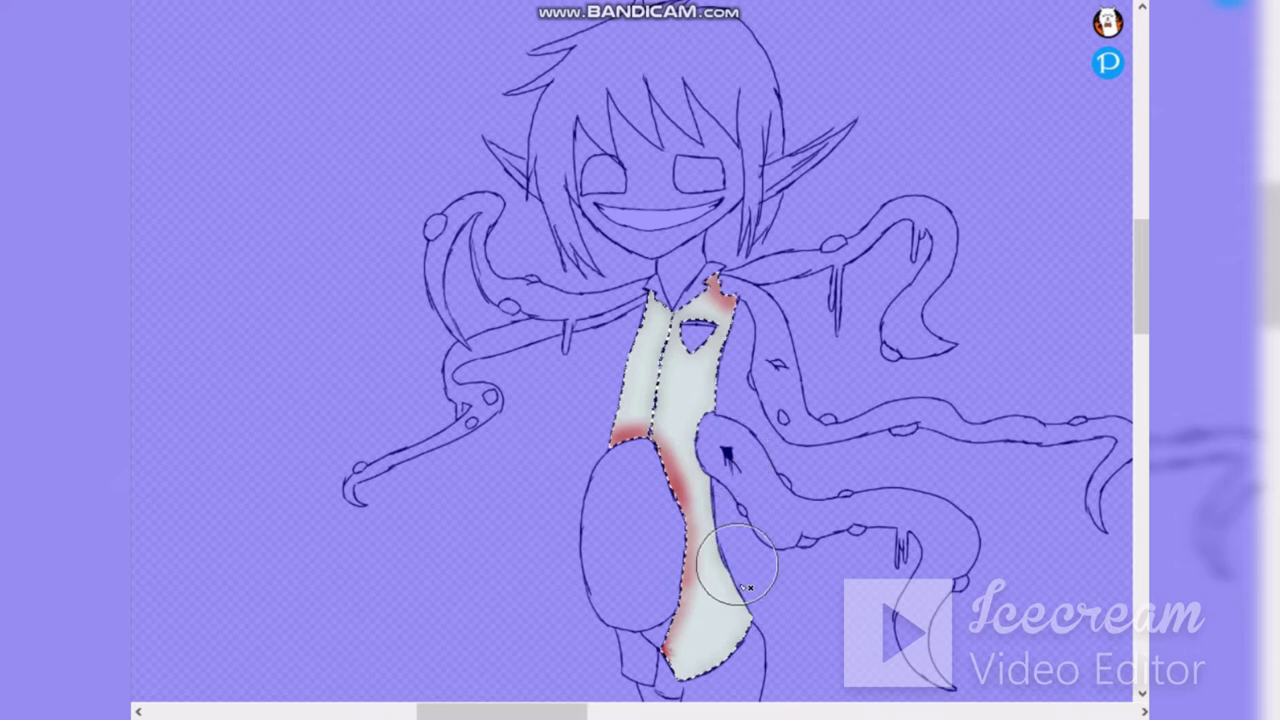
Step: Rework the blurring of the shirt's red stains, undoing the pass that softens them too strongly
drag(508, 423, 714, 357)
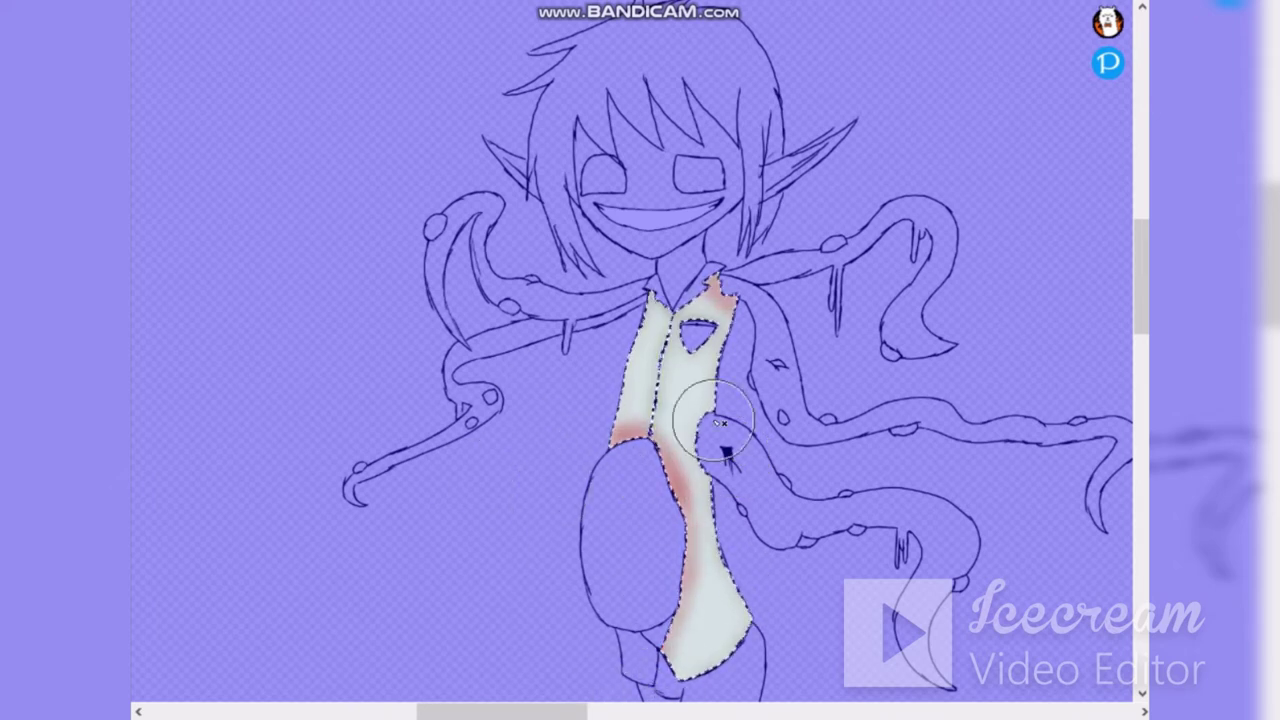
key(ctrl+z)
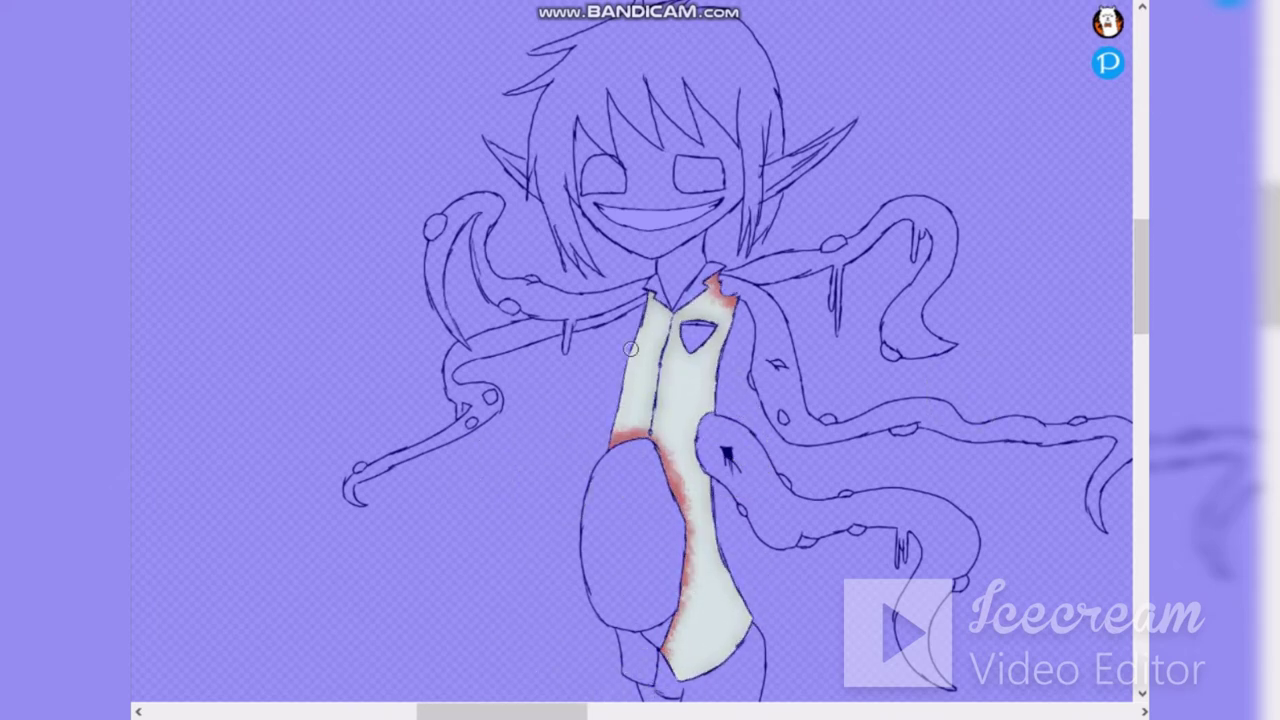
drag(587, 430, 671, 526)
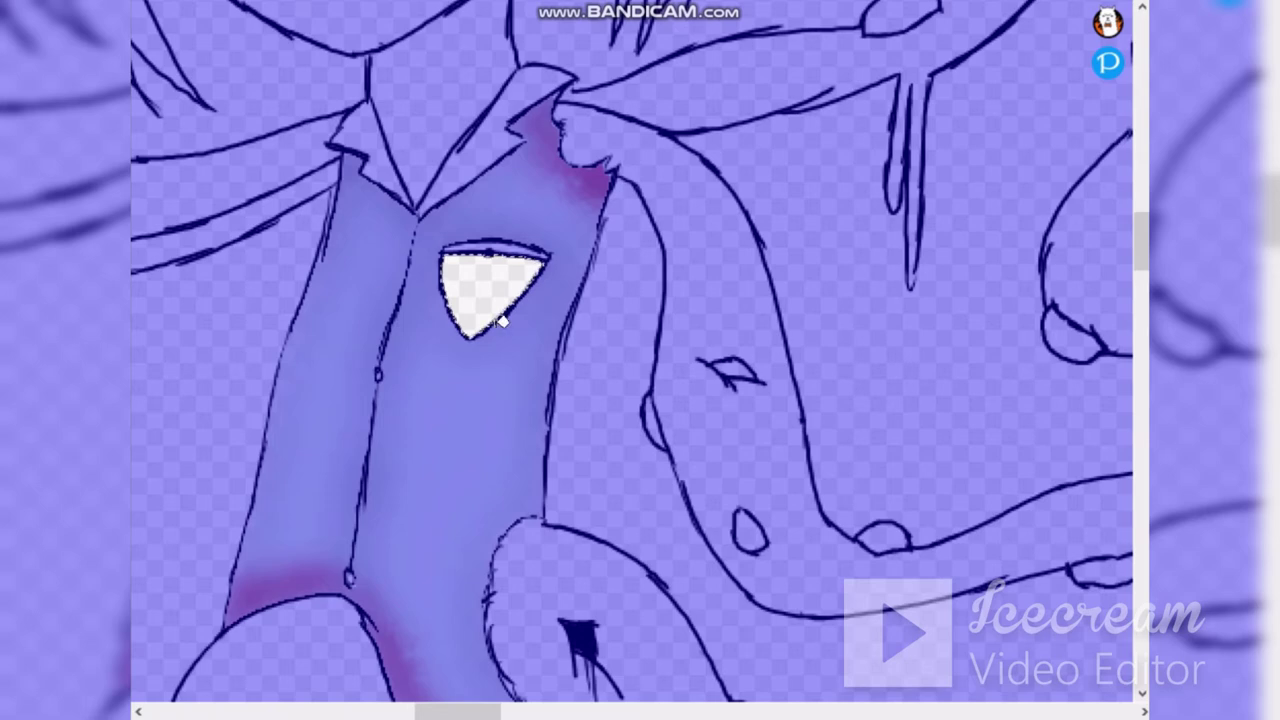
Step: Paint the shirt's chest pocket and both collar halves dark grey with soft shading
click(491, 309)
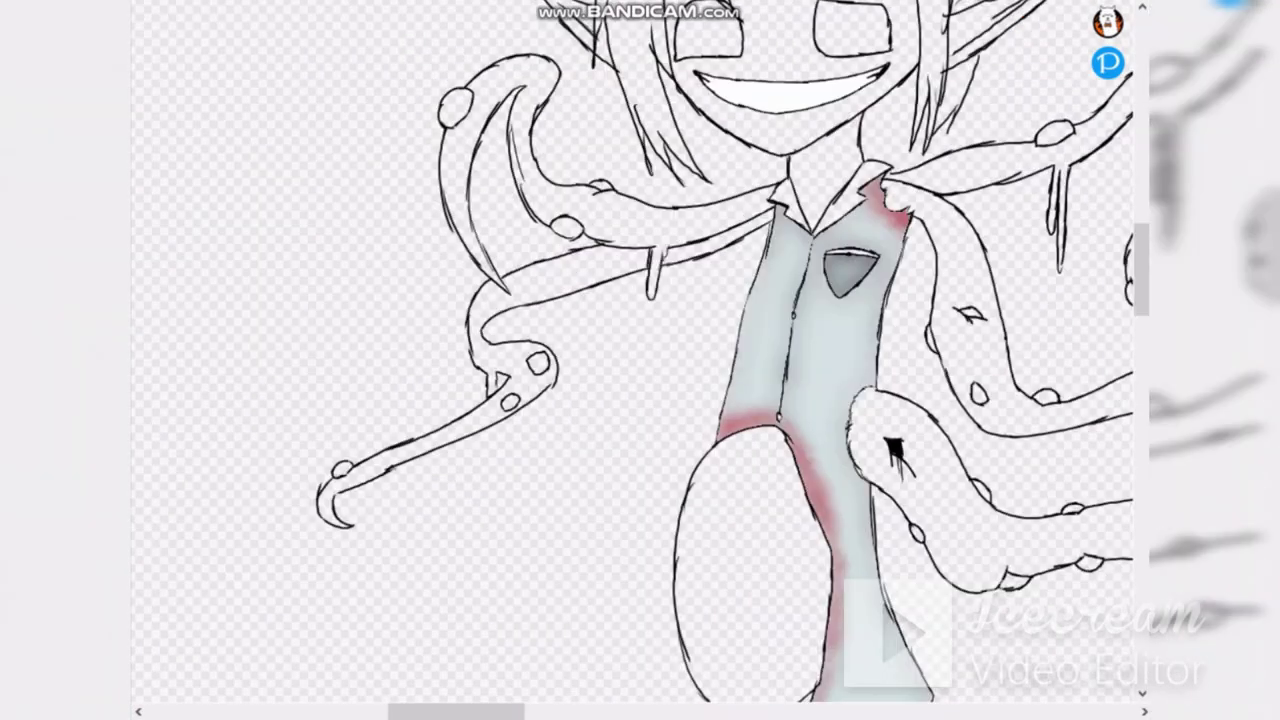
click(844, 200)
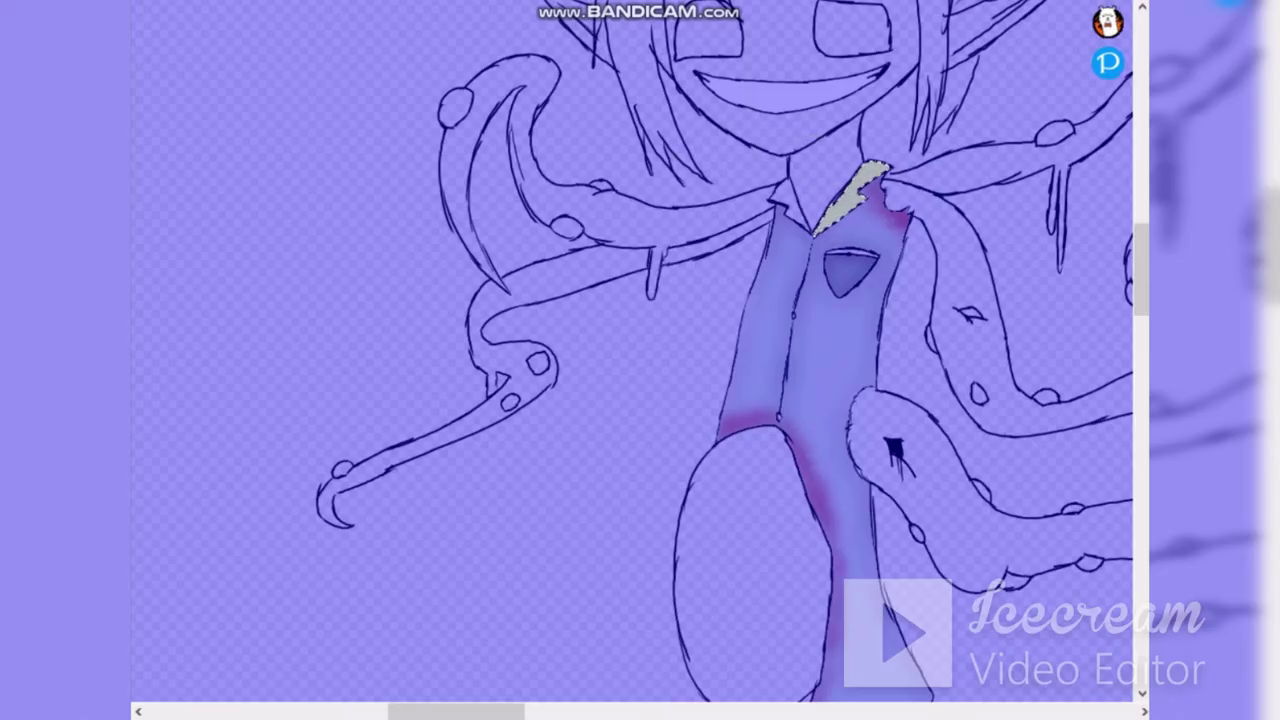
drag(862, 178, 888, 206)
scroll(814, 182, up, 2)
click(762, 213)
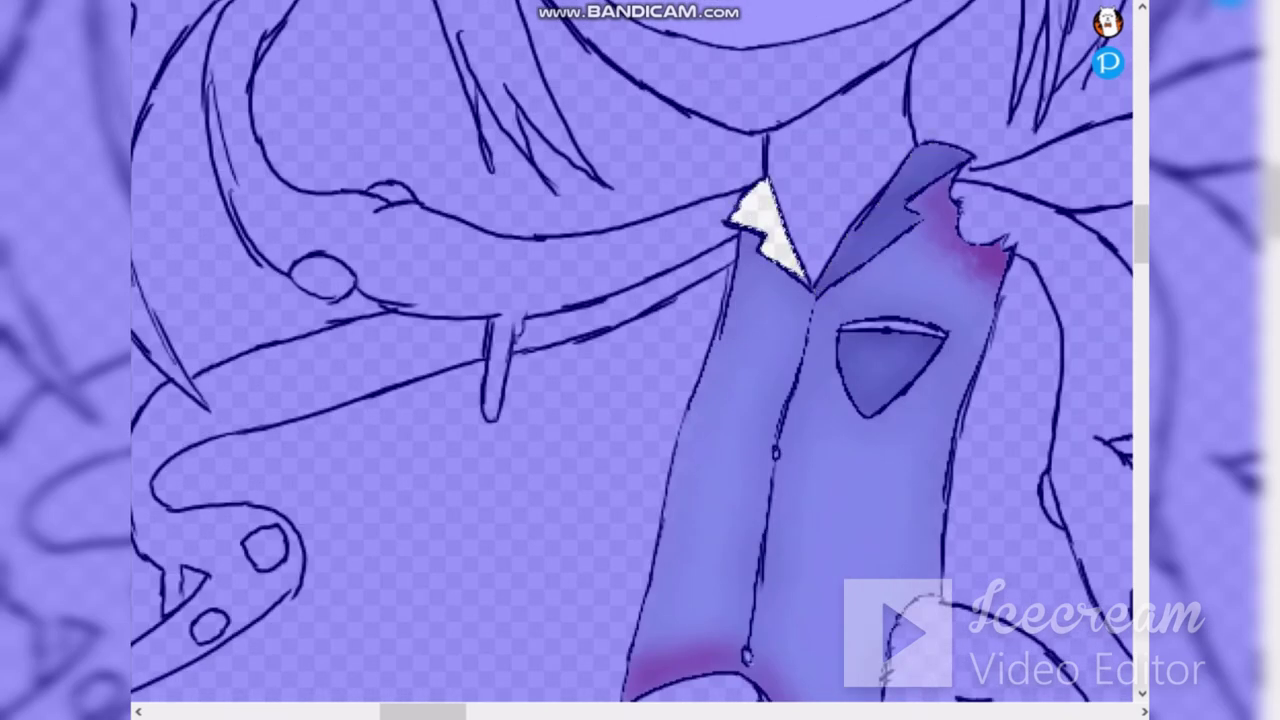
mouse_move(772, 226)
mouse_down()
mouse_move(756, 236)
mouse_move(800, 291)
mouse_up()
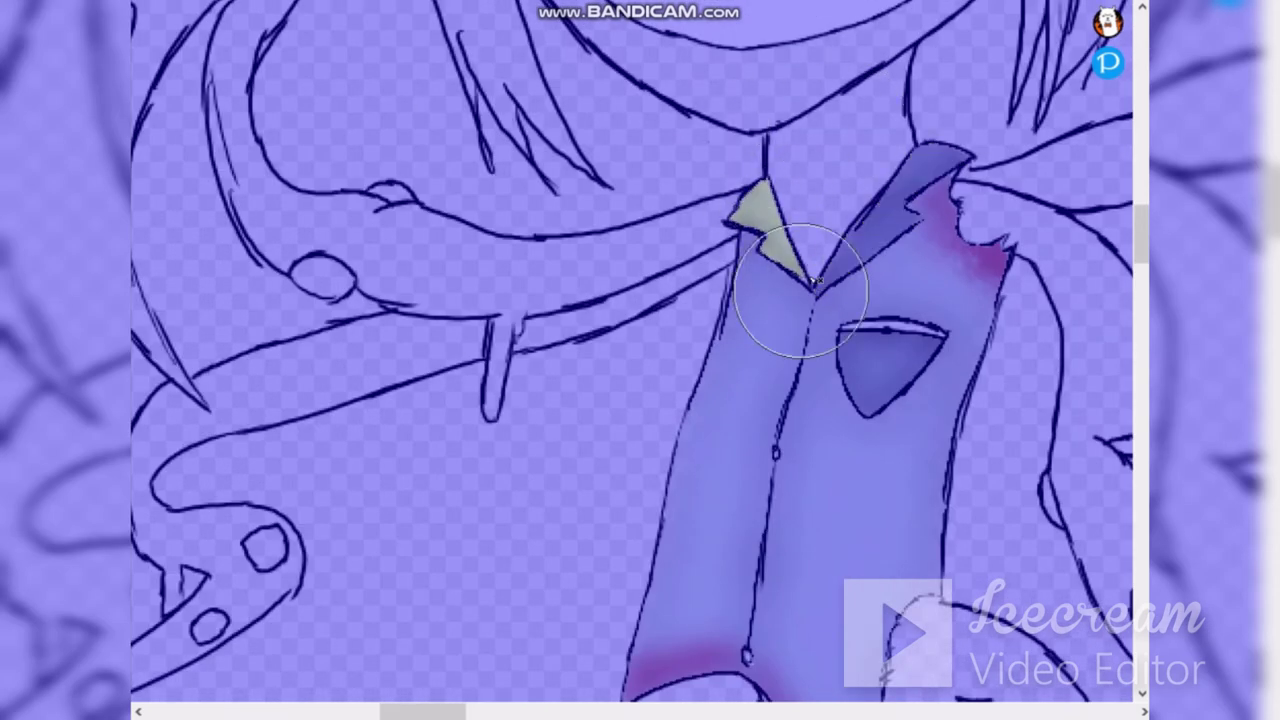
key(ctrl+d)
Step: Paint the shirt piece below the large oval off-white with grey shading and a blurred red stain, restoring undone strokes
scroll(622, 300, down, 6)
scroll(620, 450, up, 4)
click(667, 381)
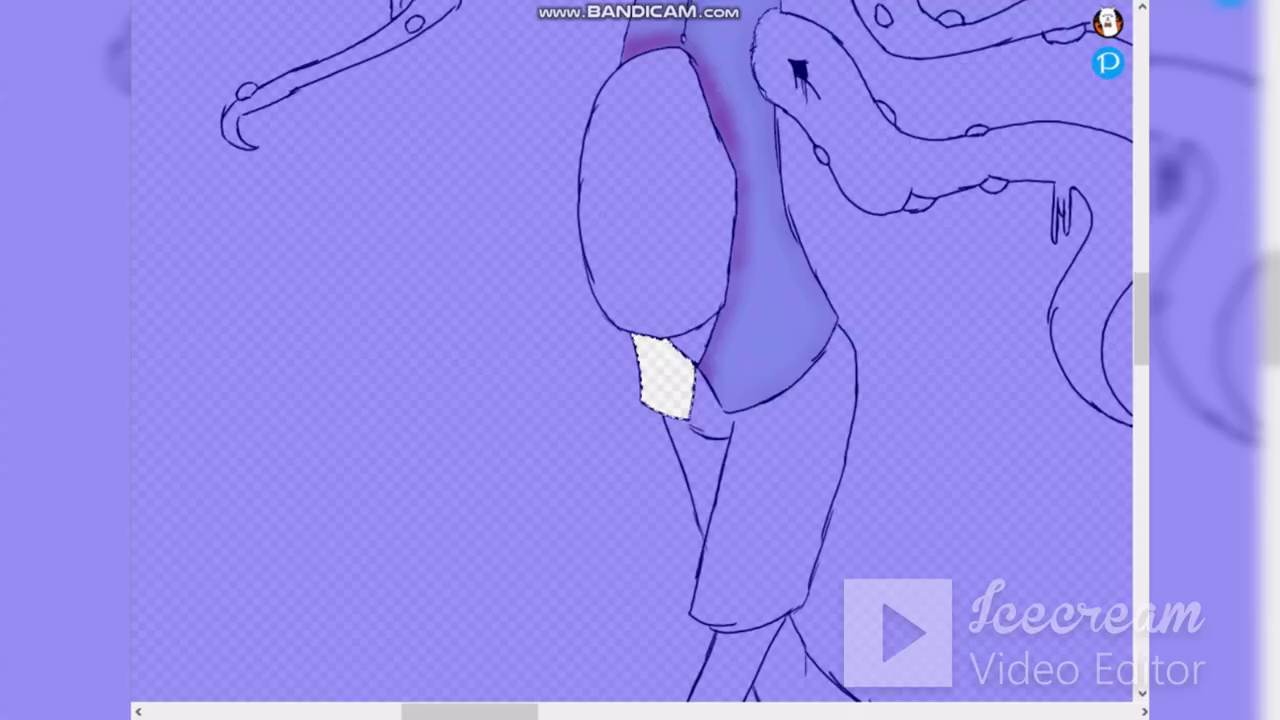
drag(668, 350, 612, 394)
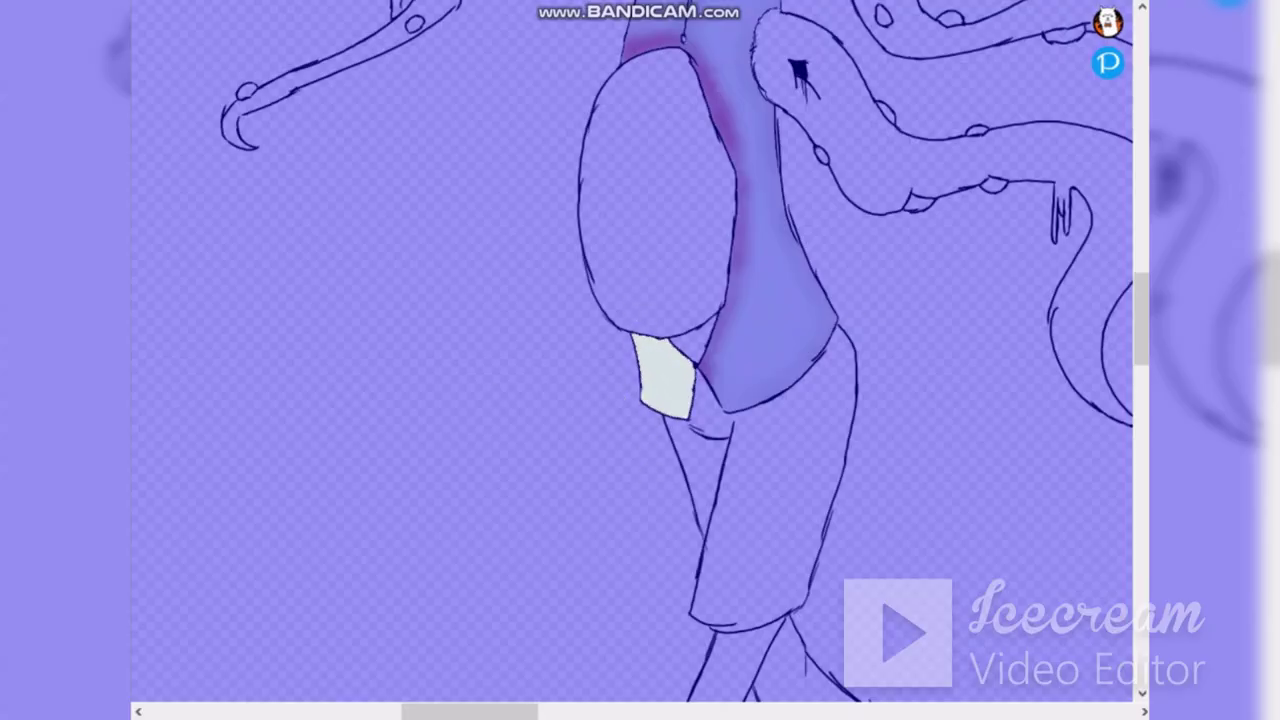
mouse_move(686, 316)
mouse_down()
mouse_move(698, 365)
mouse_move(668, 372)
mouse_up()
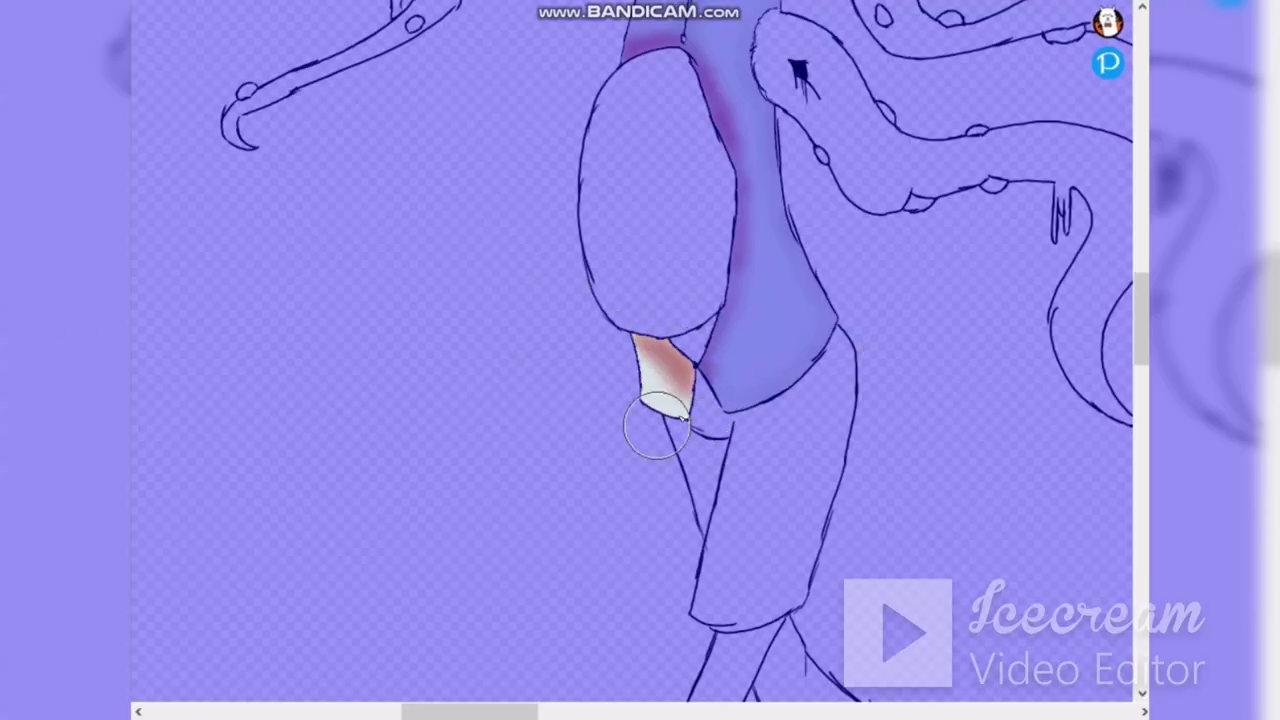
mouse_move(735, 279)
mouse_down()
mouse_move(680, 346)
mouse_move(734, 306)
mouse_up()
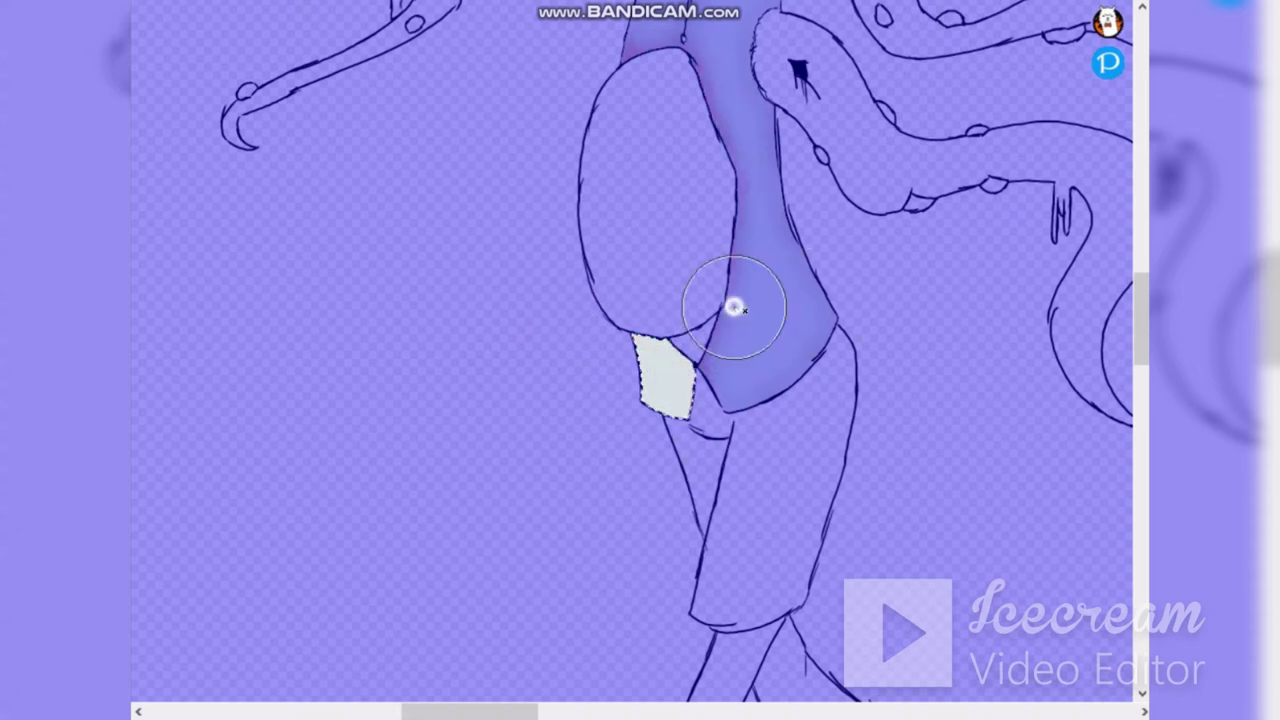
key(ctrl+y)
key(ctrl+y)
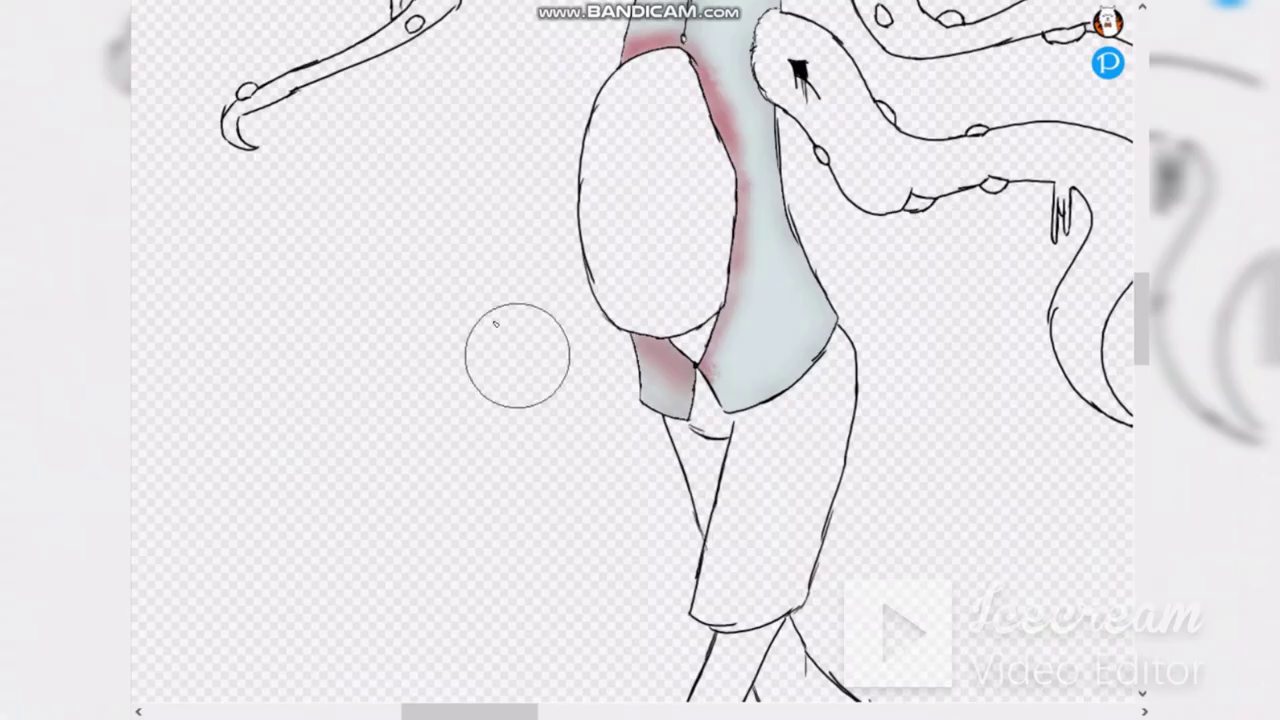
Step: Fill the shorts with dark brownish red and shade them softly along their edges and centre
click(803, 477)
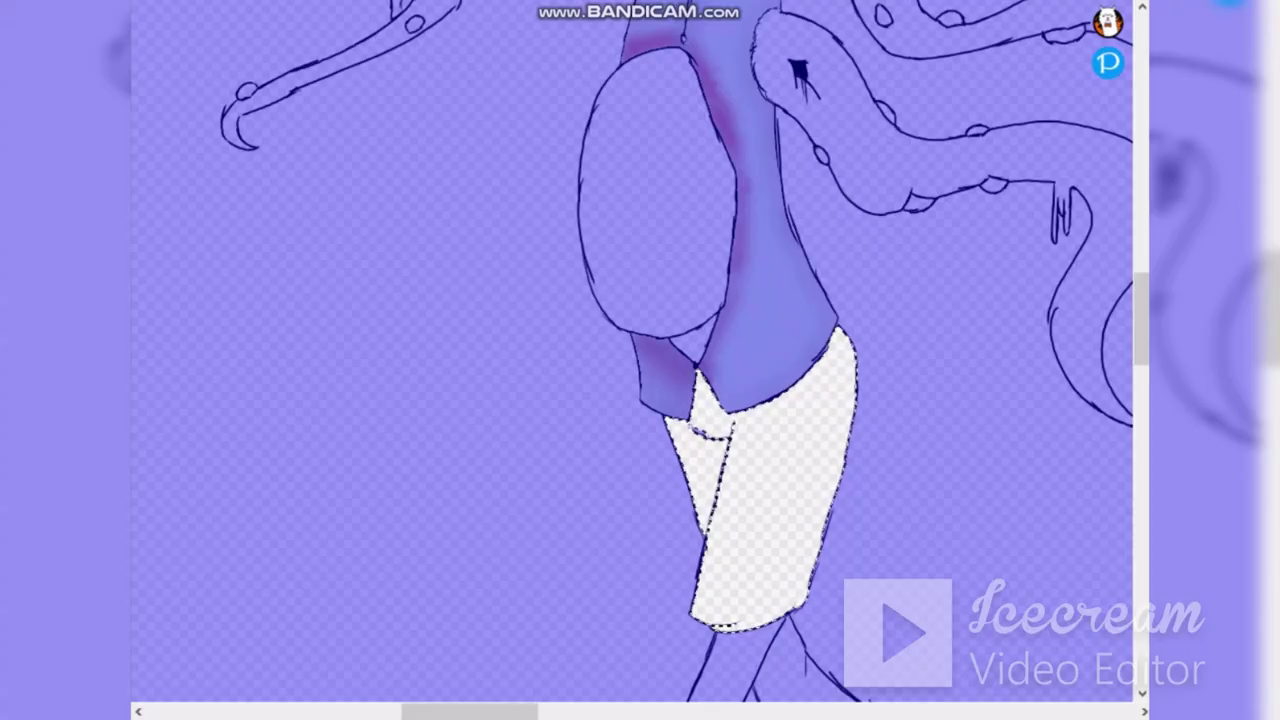
click(772, 484)
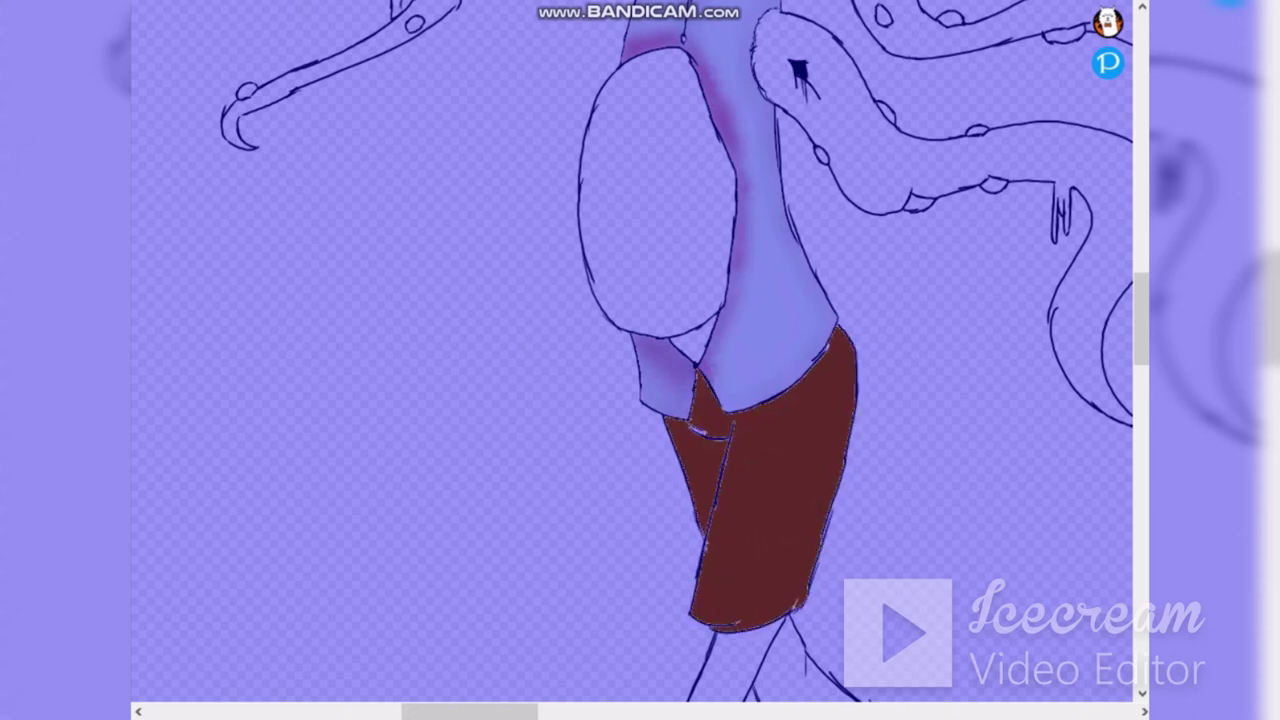
click(694, 443)
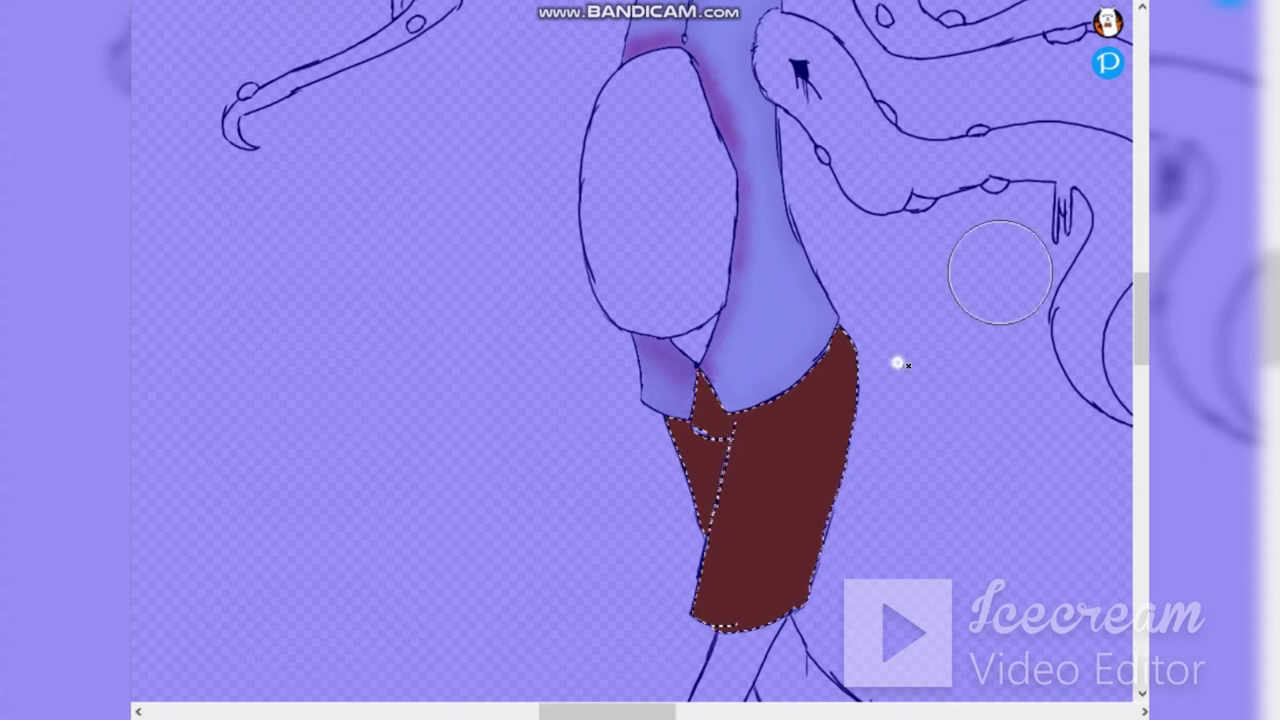
mouse_move(850, 340)
mouse_down()
mouse_move(749, 614)
mouse_move(712, 626)
mouse_up()
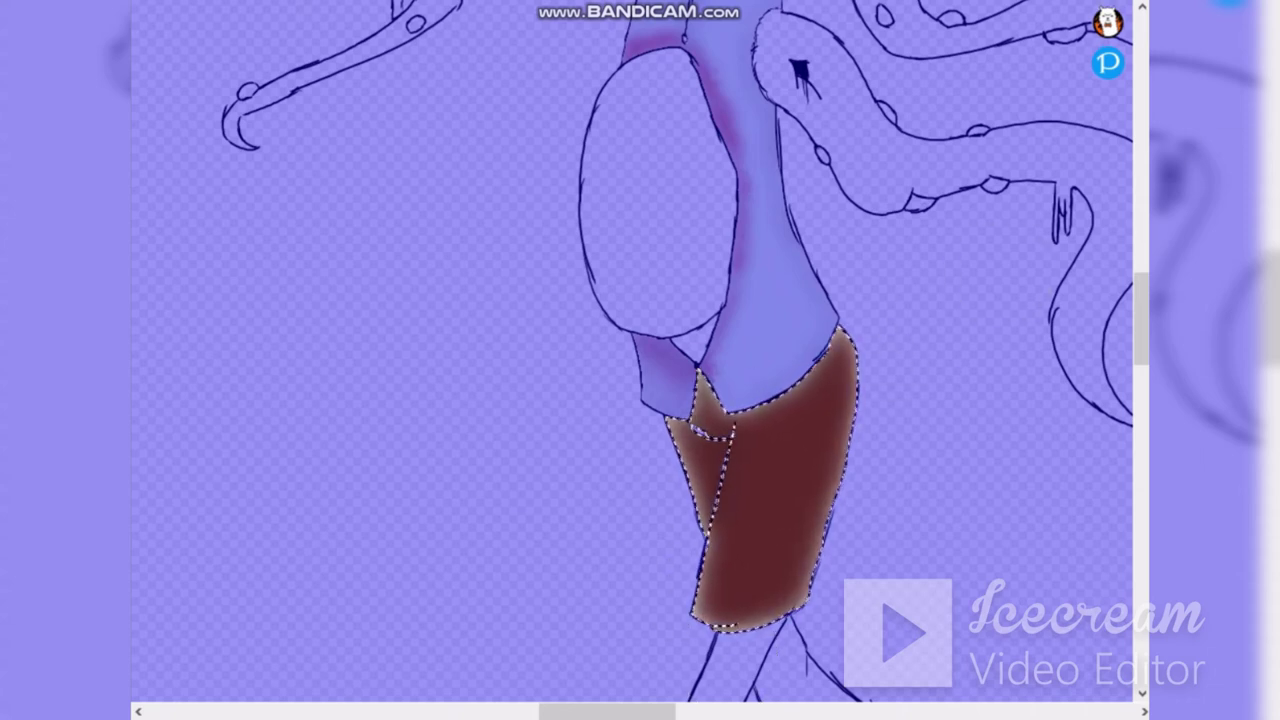
drag(790, 428, 751, 505)
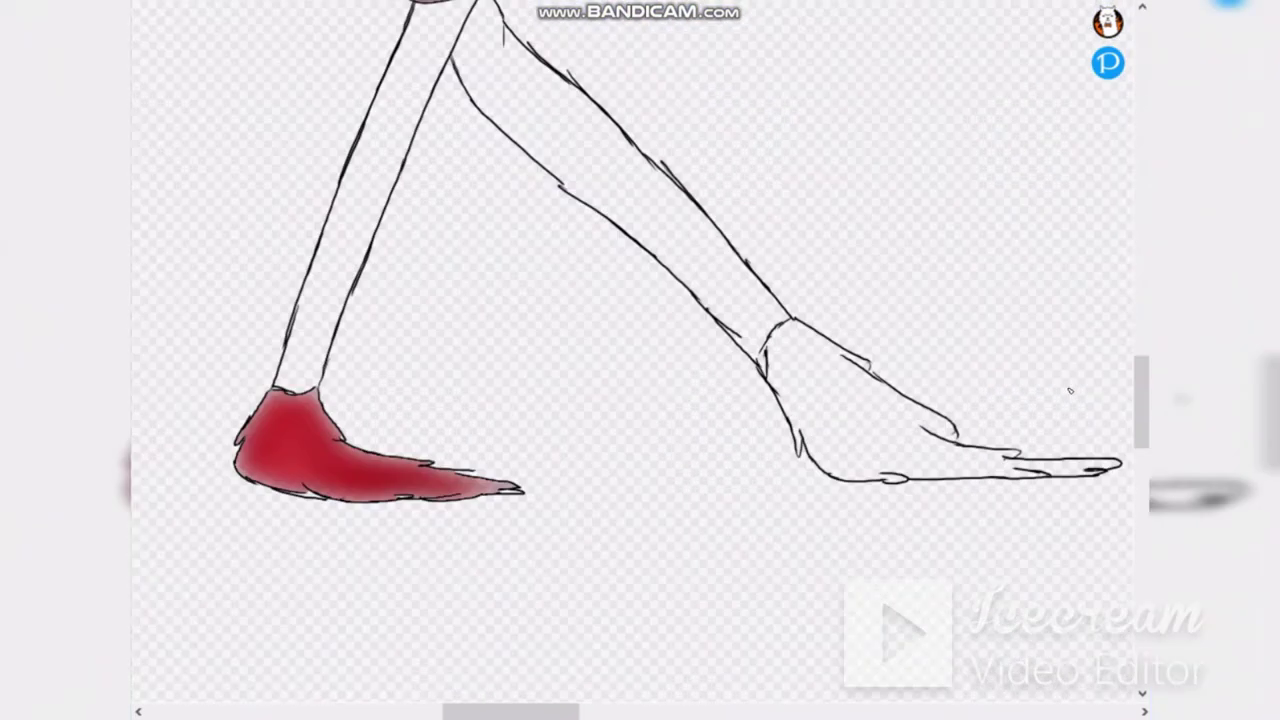
Step: Paint the front foot bright red and blend darker shading into it, undoing the pale streaks
click(896, 445)
mouse_move(657, 277)
mouse_down()
mouse_move(800, 309)
mouse_move(1045, 465)
mouse_up()
drag(768, 400, 850, 330)
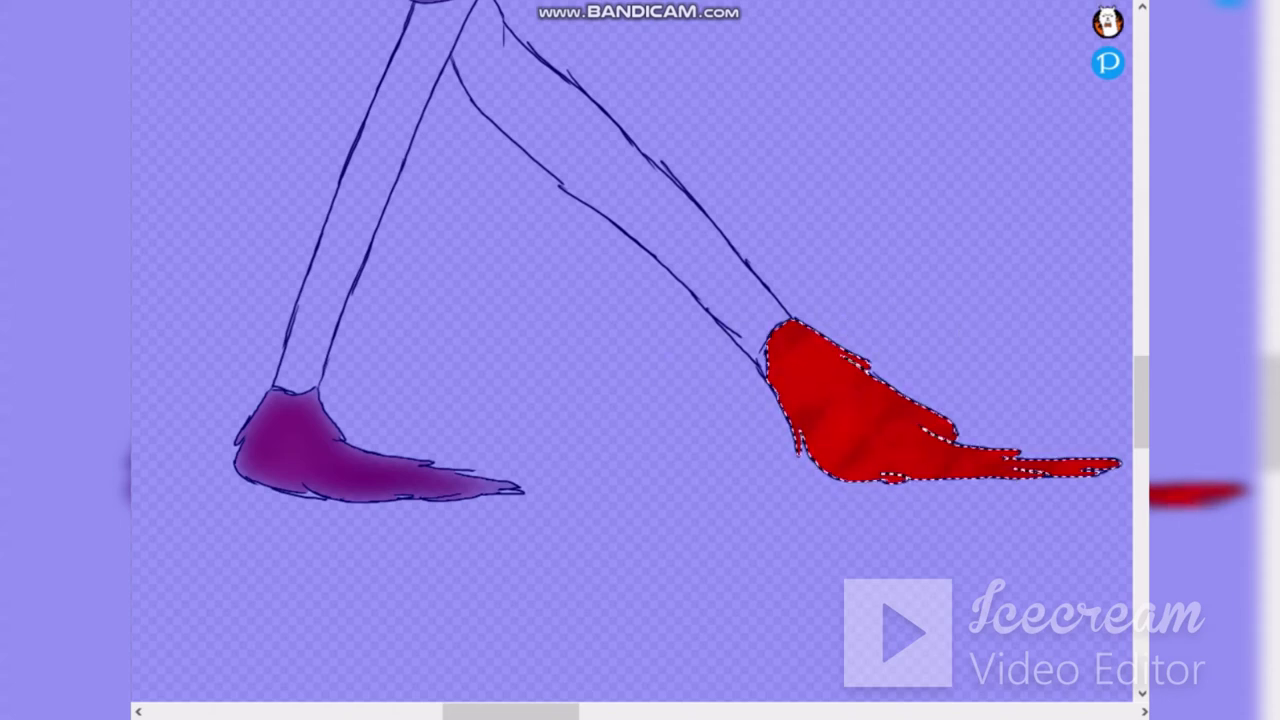
drag(772, 385, 832, 338)
mouse_move(790, 416)
mouse_down()
mouse_move(875, 367)
mouse_move(1100, 435)
mouse_up()
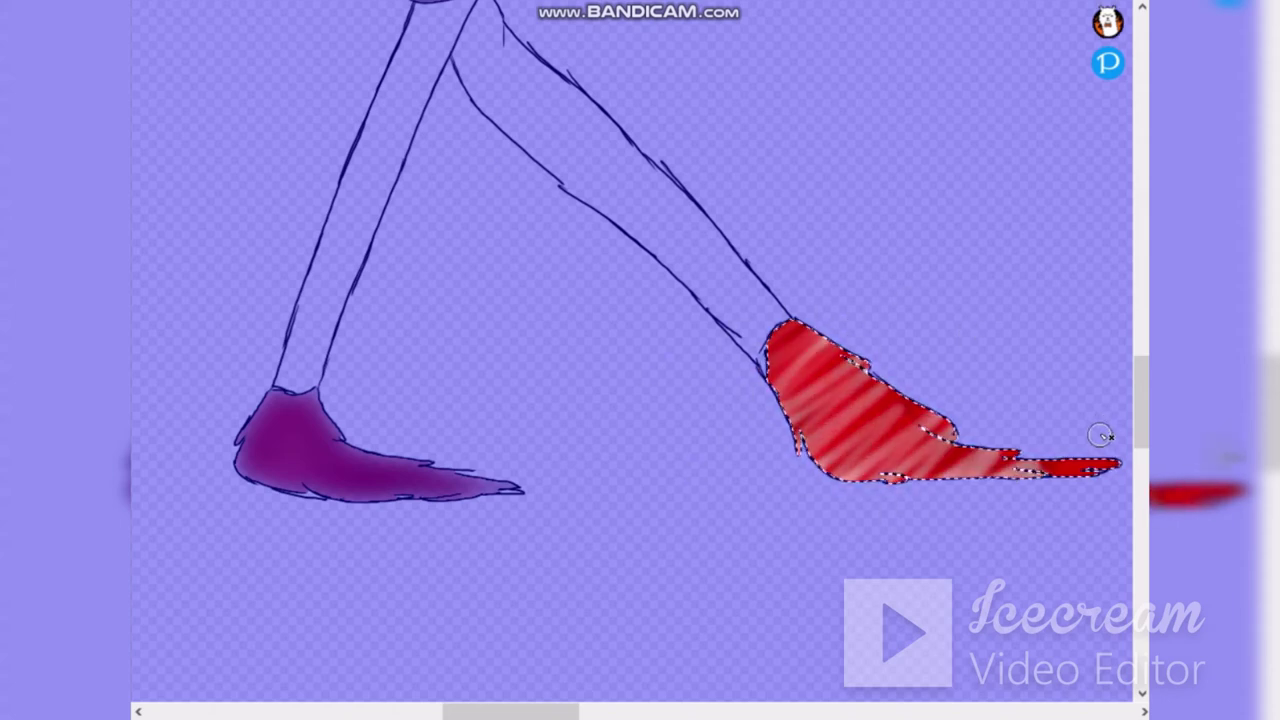
key(ctrl+z)
drag(990, 272, 984, 177)
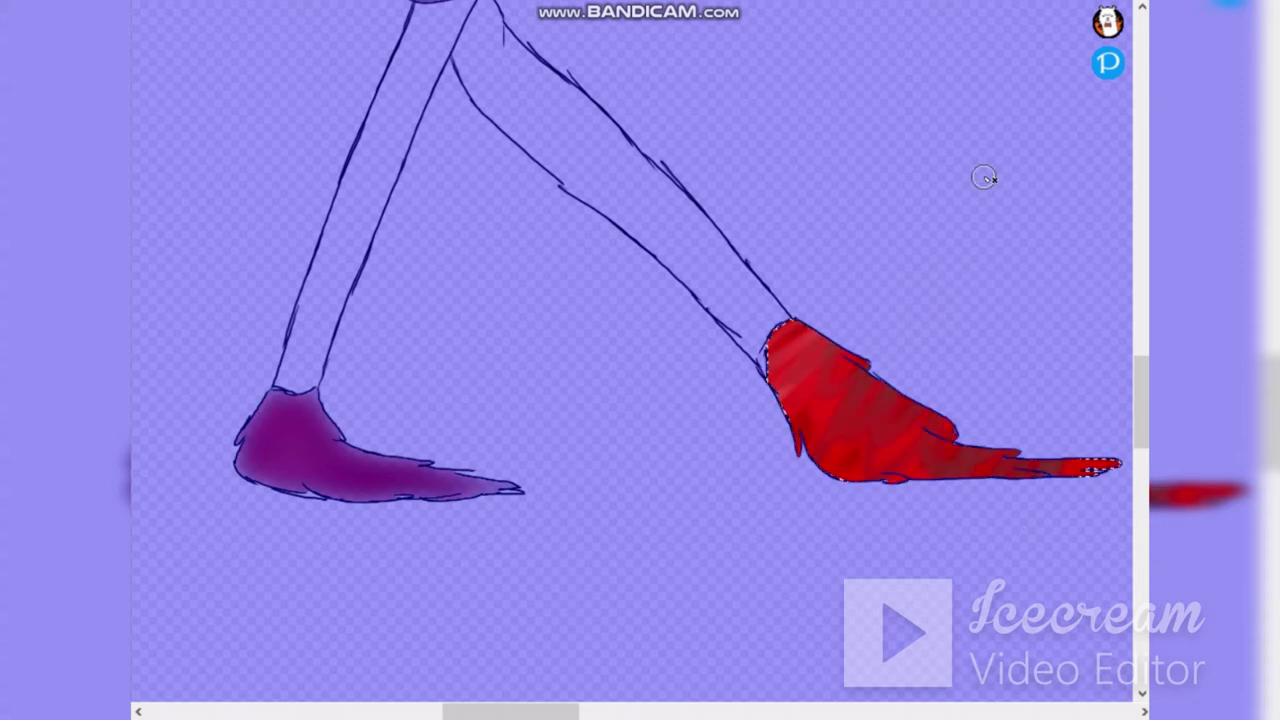
mouse_move(800, 345)
mouse_down()
mouse_move(1049, 449)
mouse_move(858, 420)
mouse_up()
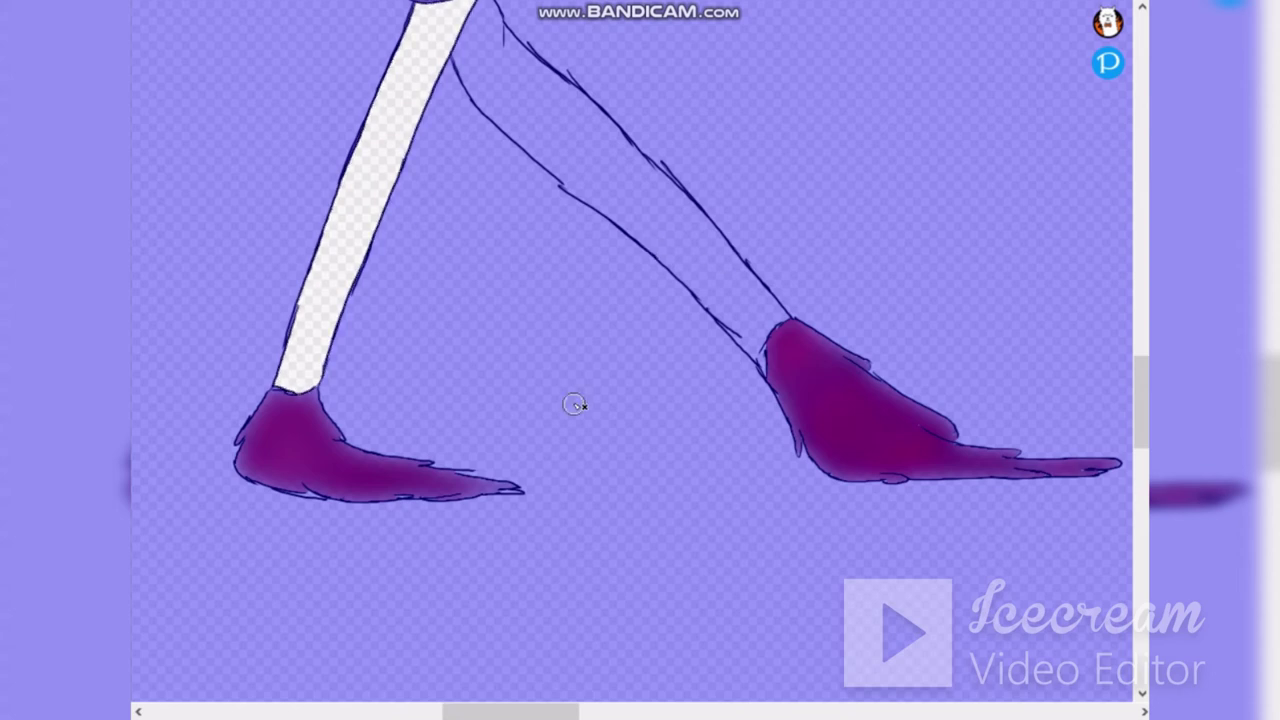
Step: Paint the straight back leg white with soft grey shading at both ends, undoing one stroke, and select the front leg
scroll(574, 404, down, 2)
drag(582, 400, 710, 243)
drag(625, 288, 563, 330)
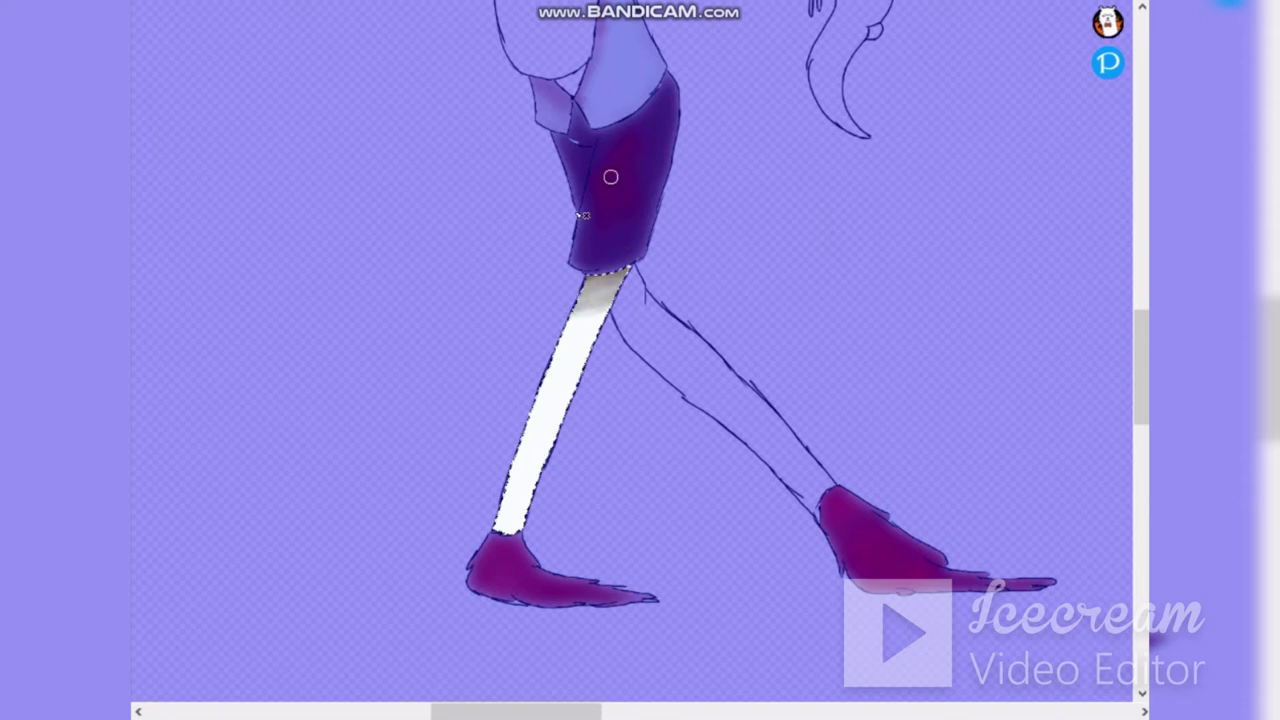
drag(576, 376, 537, 468)
key(ctrl+z)
mouse_move(496, 528)
mouse_down()
mouse_move(520, 478)
mouse_move(714, 274)
mouse_move(612, 283)
mouse_move(492, 546)
mouse_move(604, 391)
mouse_up()
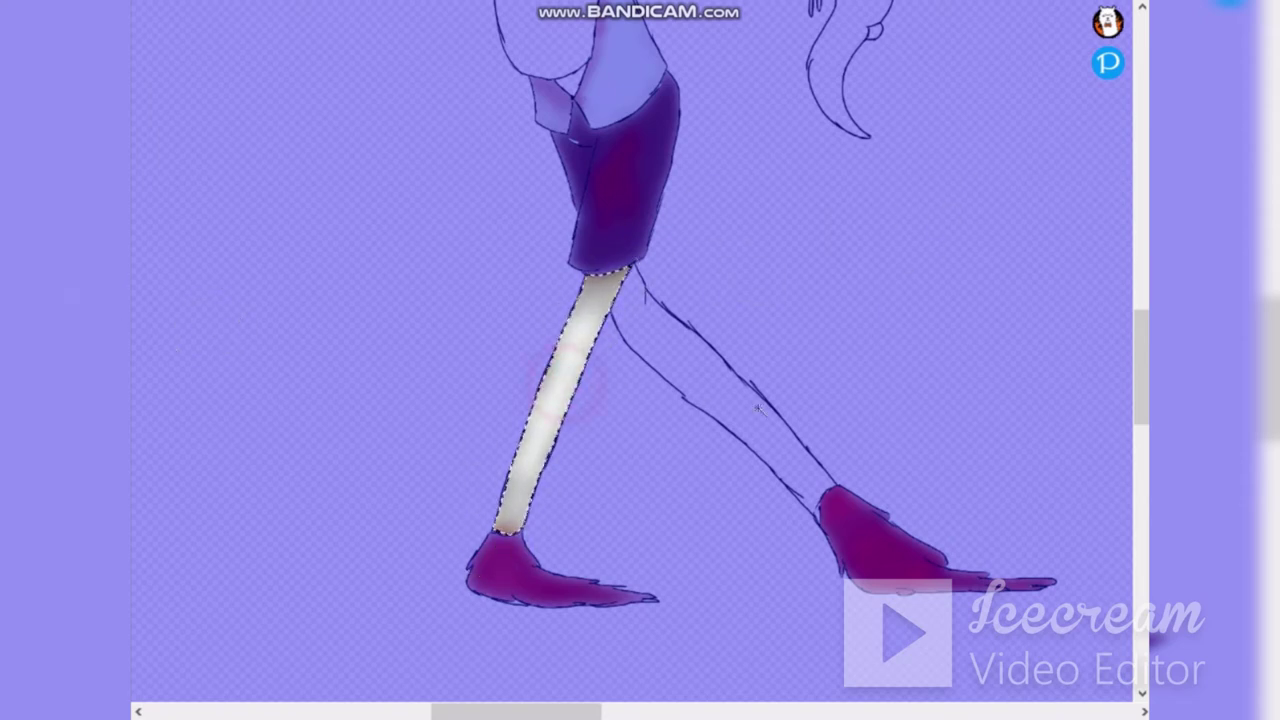
click(694, 364)
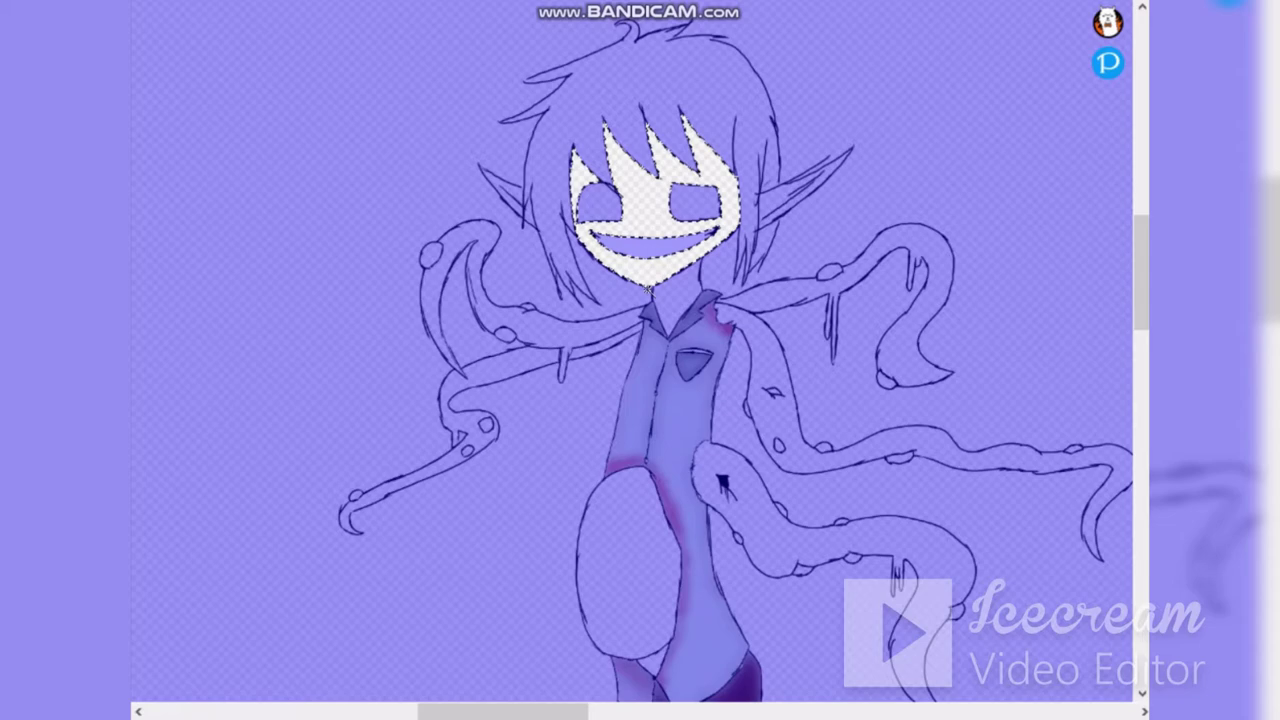
Step: Paint the face off-white and shade it softly with grey below the hair and along its sides
scroll(649, 250, up, 2)
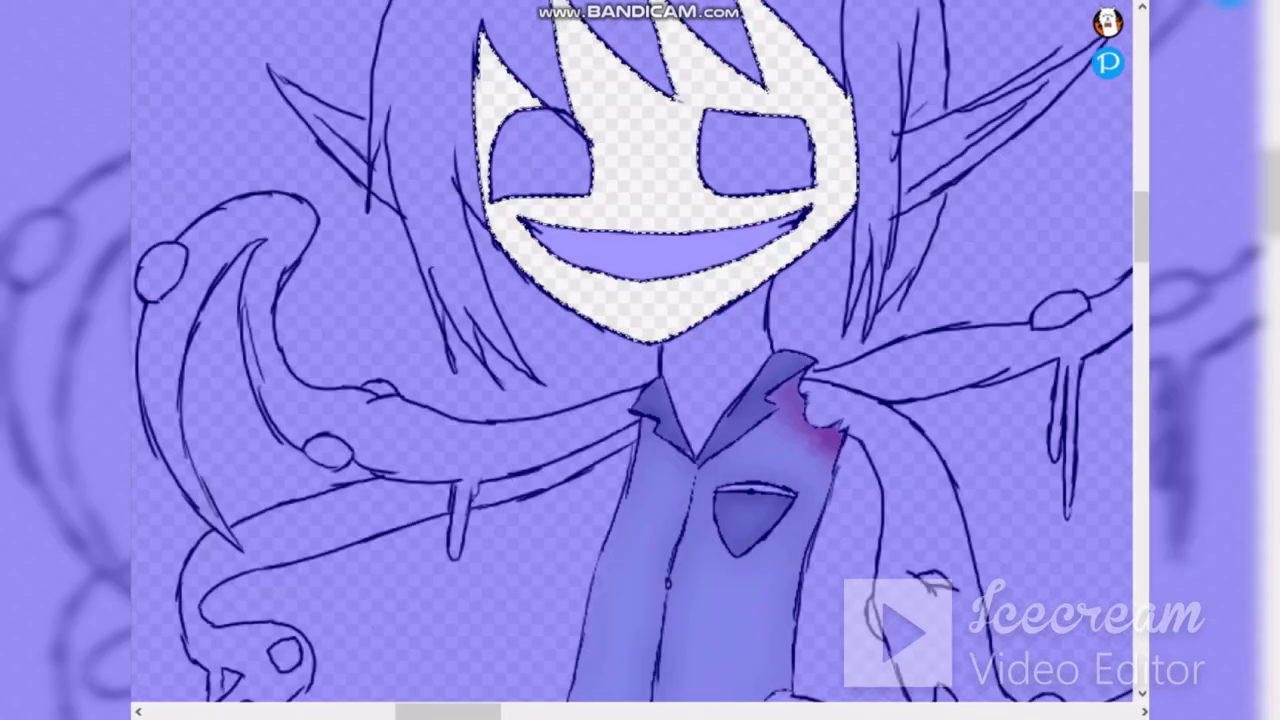
mouse_move(625, 50)
mouse_down()
mouse_move(771, 171)
mouse_move(419, 223)
mouse_move(626, 60)
mouse_up()
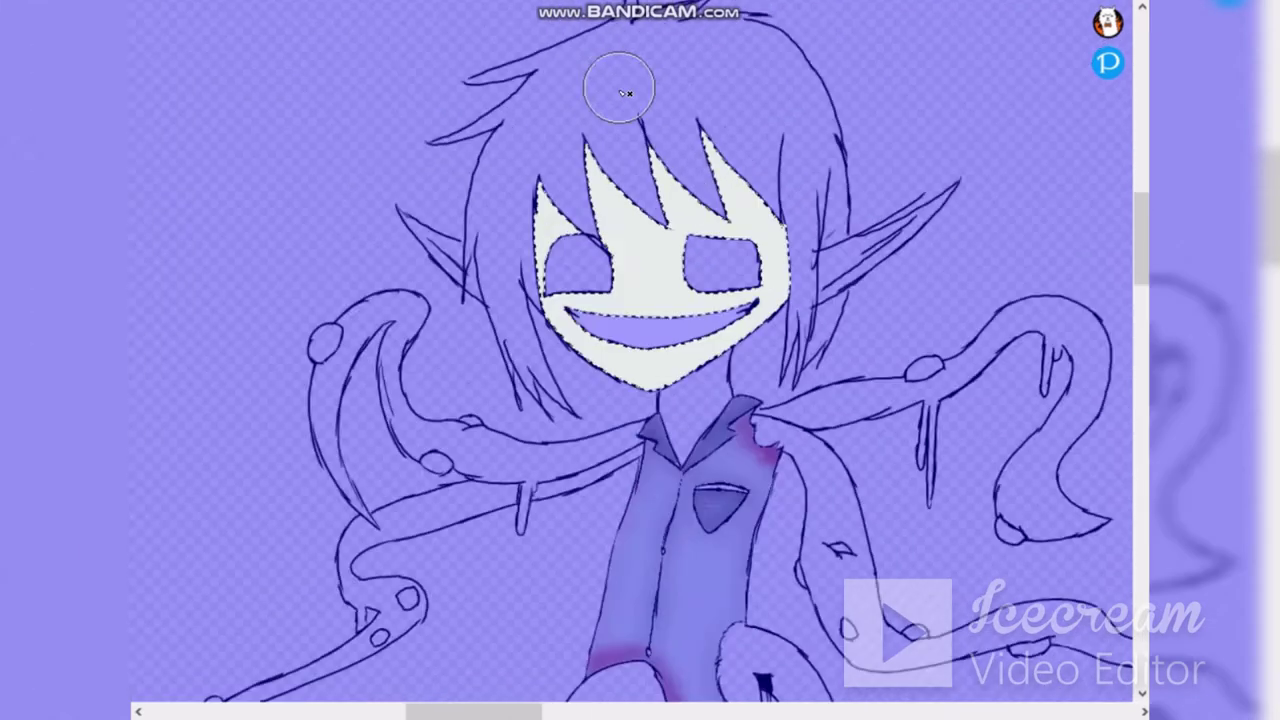
scroll(608, 86, up, 3)
mouse_move(491, 209)
mouse_down()
mouse_move(578, 150)
mouse_move(690, 240)
mouse_move(786, 229)
mouse_move(857, 420)
mouse_move(496, 410)
mouse_move(545, 383)
mouse_move(600, 384)
mouse_up()
mouse_move(832, 370)
mouse_down()
mouse_move(735, 378)
mouse_move(957, 366)
mouse_move(944, 510)
mouse_up()
key(ctrl+d)
Step: Select the neck area and paint it off-white with grey shading under the chin
key(w)
click(732, 540)
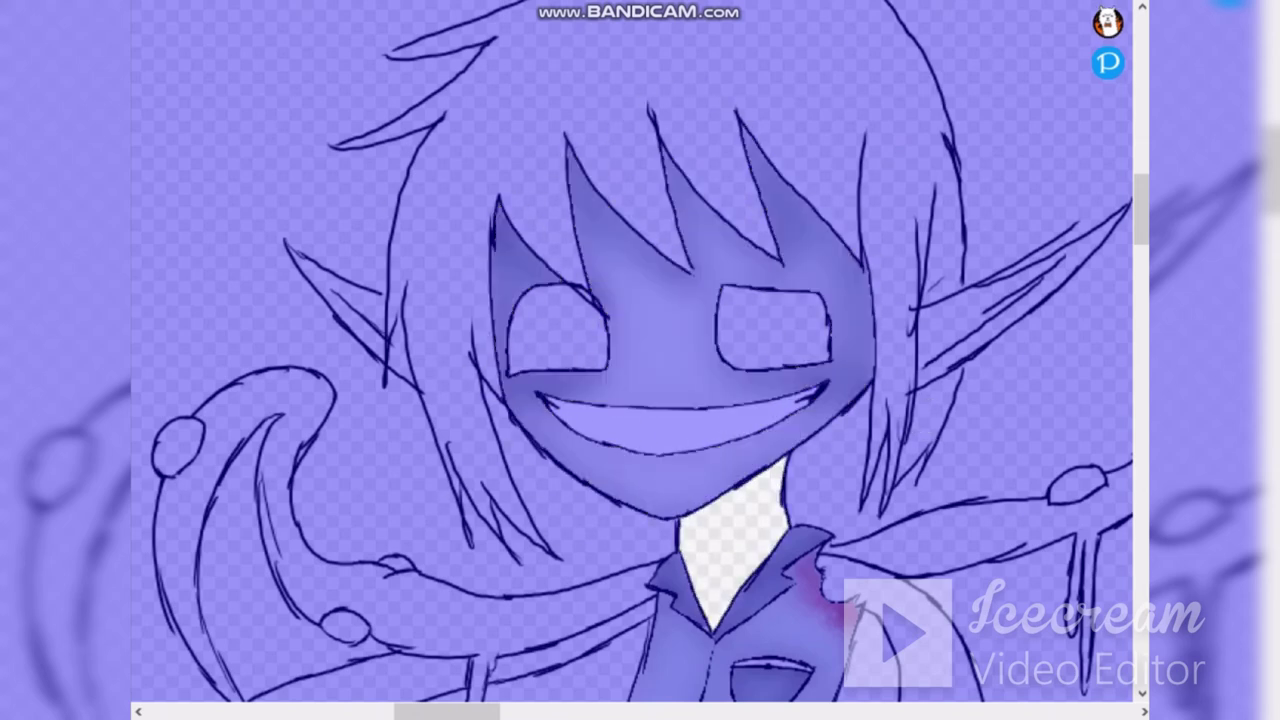
drag(765, 490, 720, 578)
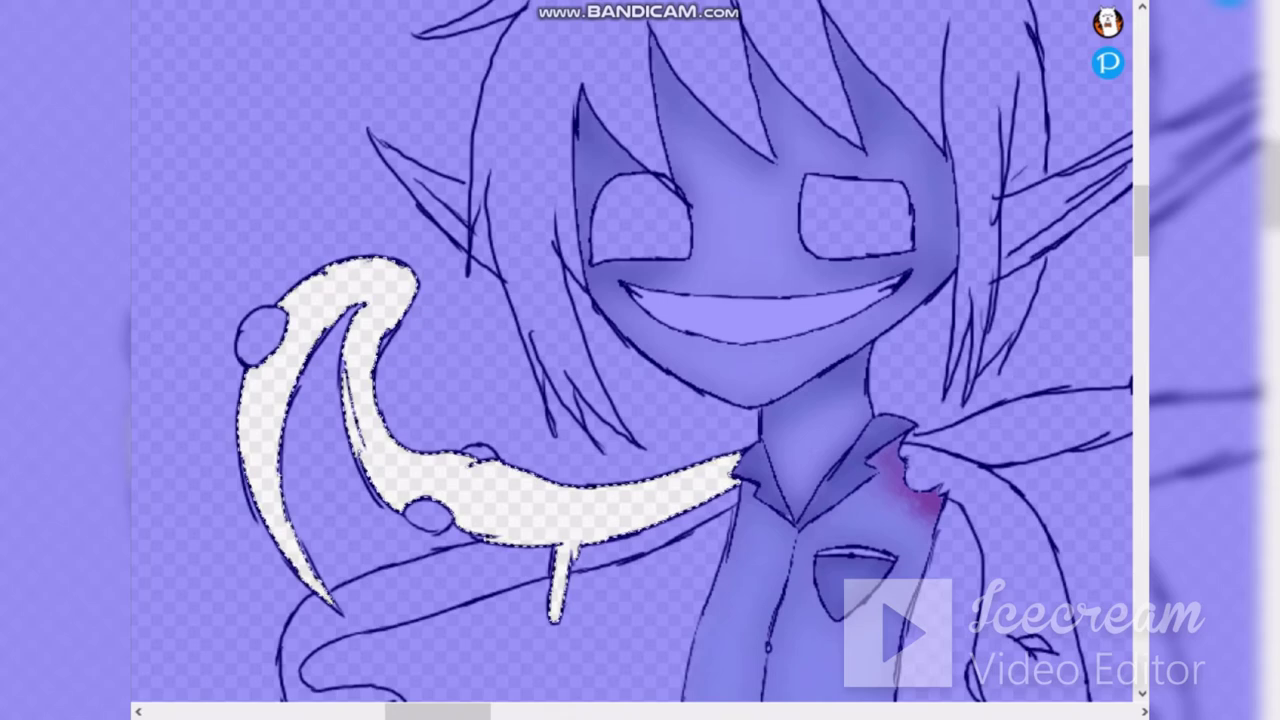
Step: Fill the curled tentacle and the lower winding tentacle beside it with red, and shade both darker along their edges
mouse_move(350, 275)
mouse_down()
mouse_move(235, 557)
mouse_move(557, 457)
mouse_move(725, 468)
mouse_up()
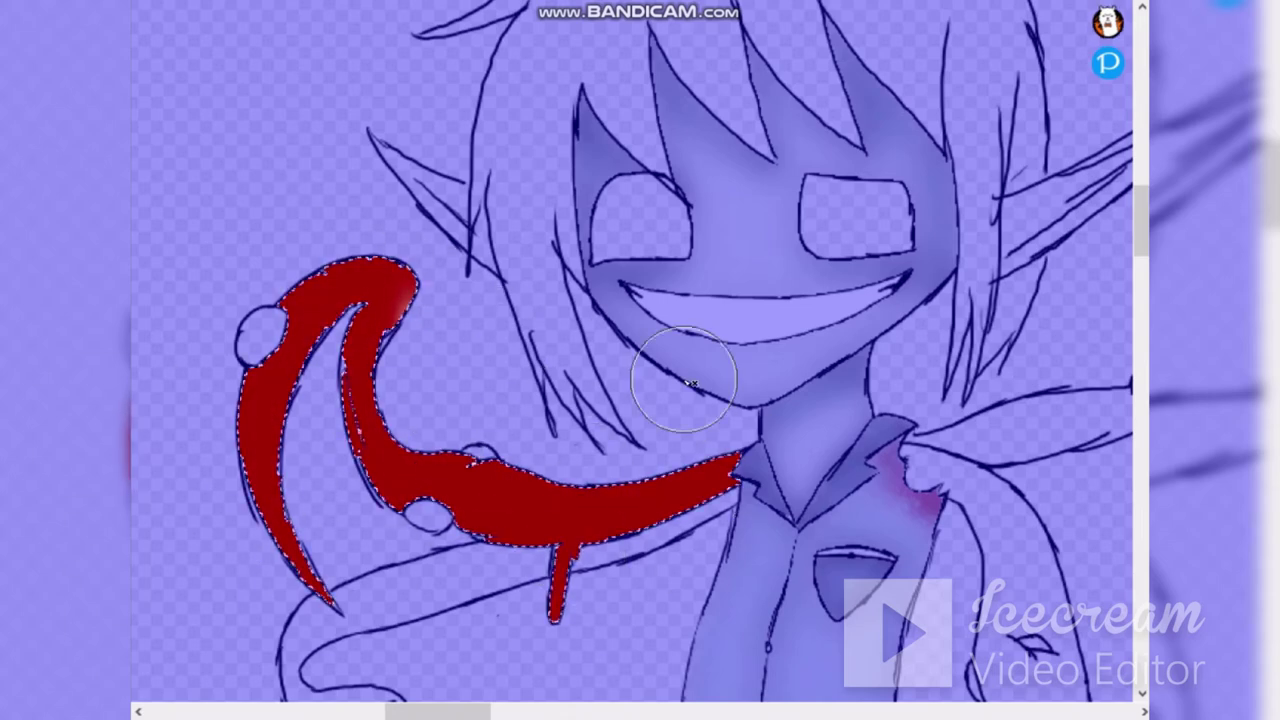
mouse_move(398, 290)
mouse_down()
mouse_move(338, 338)
mouse_move(328, 278)
mouse_move(257, 498)
mouse_move(591, 528)
mouse_move(718, 480)
mouse_move(366, 429)
mouse_move(360, 360)
mouse_move(620, 571)
mouse_move(416, 485)
mouse_move(305, 590)
mouse_up()
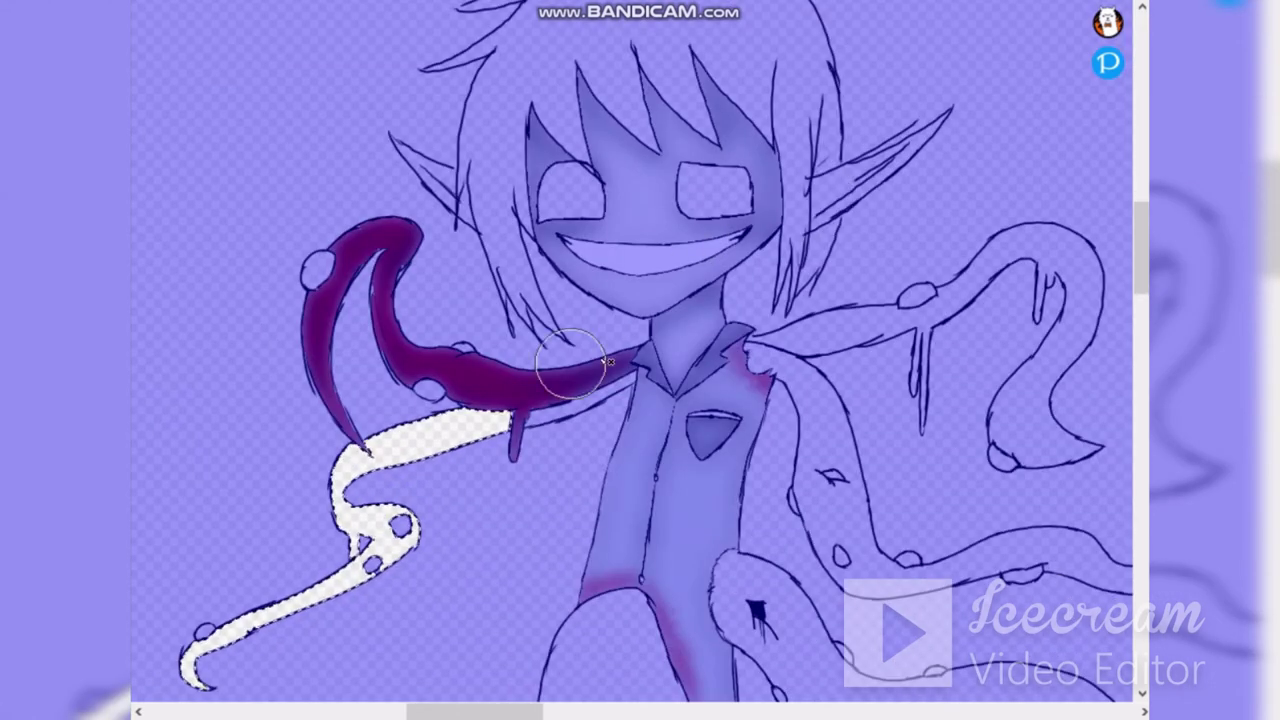
drag(500, 420, 198, 682)
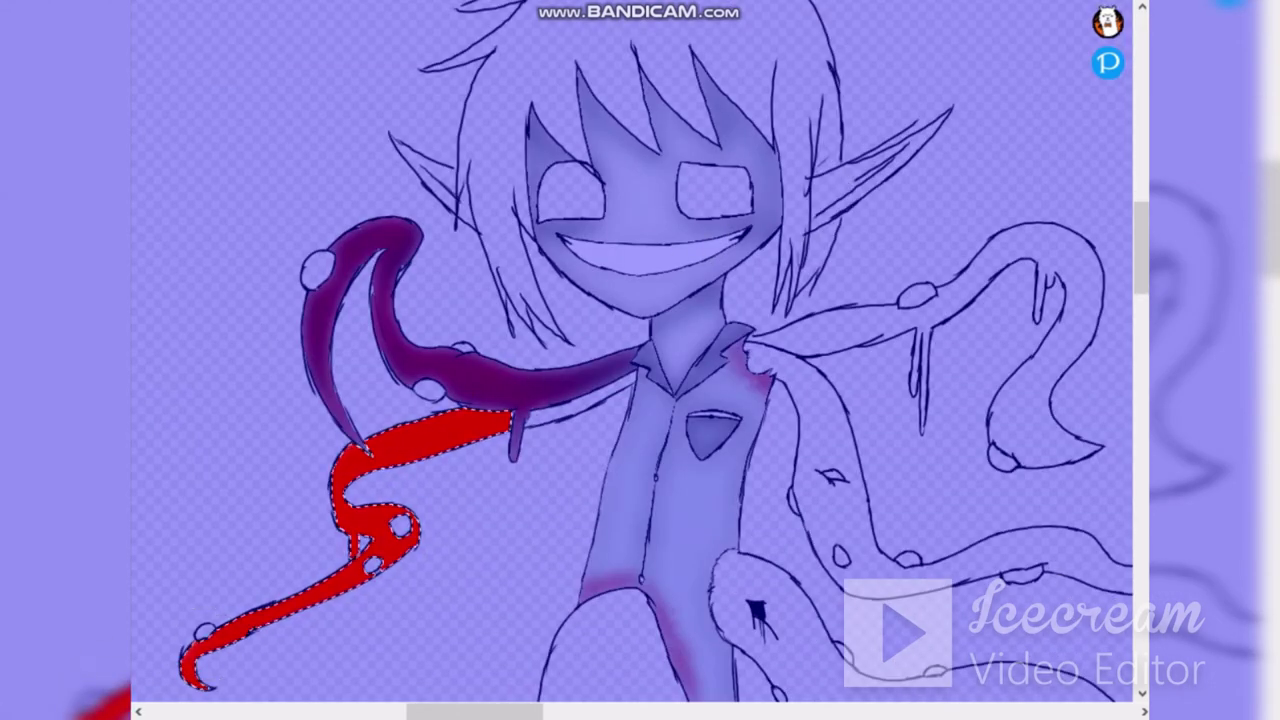
mouse_move(514, 414)
mouse_down()
mouse_move(377, 437)
mouse_move(339, 465)
mouse_move(380, 543)
mouse_move(225, 651)
mouse_move(211, 687)
mouse_move(405, 473)
mouse_up()
mouse_move(489, 440)
mouse_down()
mouse_move(322, 486)
mouse_move(331, 500)
mouse_move(215, 642)
mouse_up()
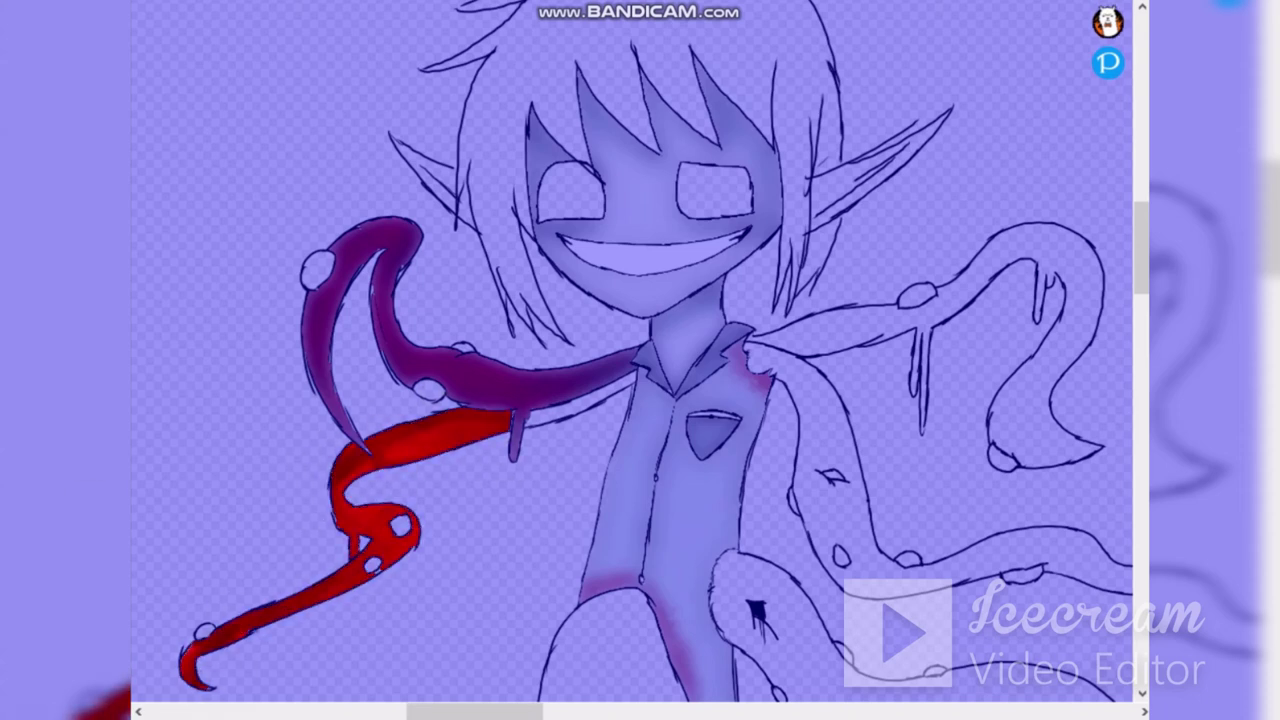
mouse_move(506, 414)
mouse_down()
mouse_move(371, 531)
mouse_move(272, 578)
mouse_up()
Step: Paint the lower tentacle's remaining strip next to the shirt dark red and clear the selection
click(580, 402)
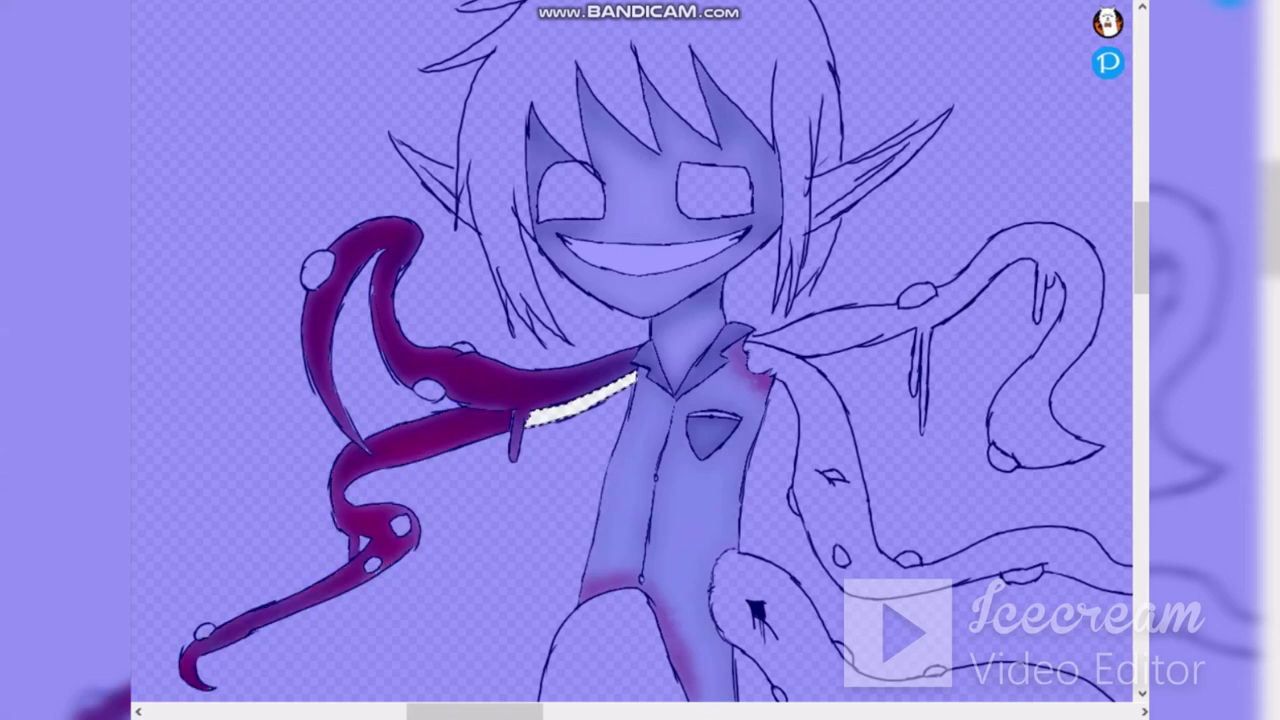
mouse_move(634, 378)
mouse_down()
mouse_move(530, 424)
mouse_move(640, 350)
mouse_up()
key(ctrl+d)
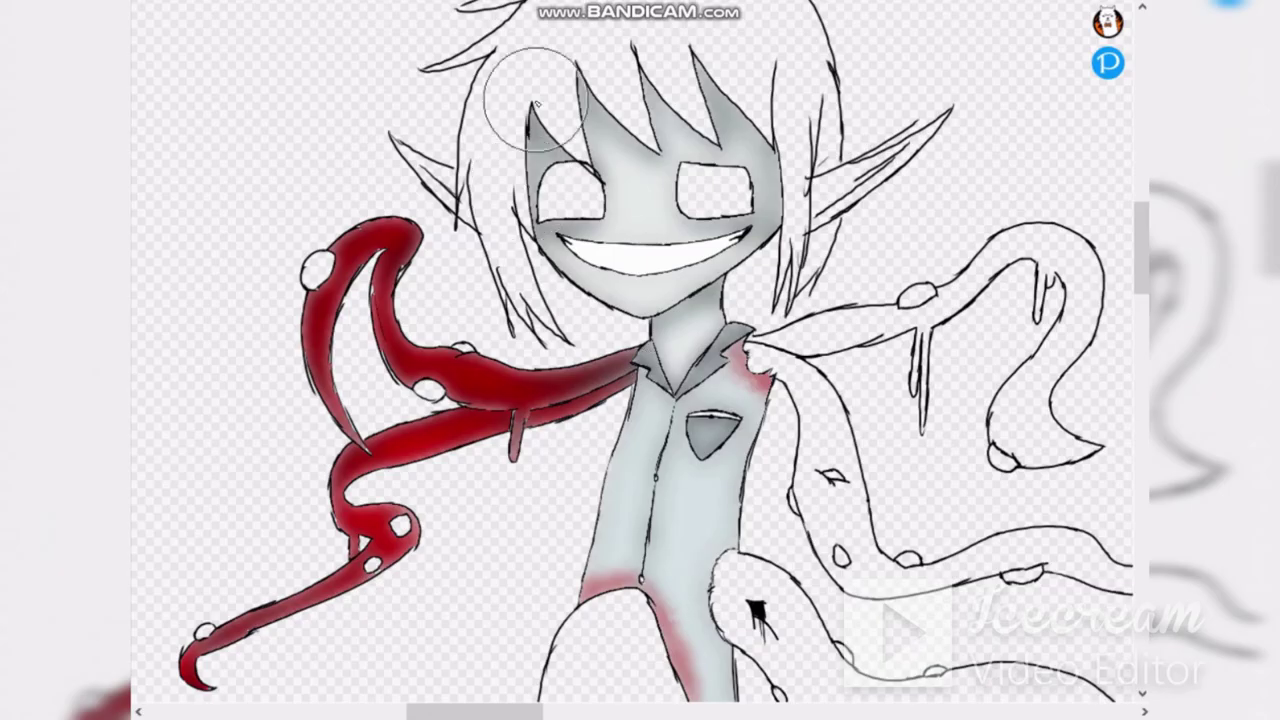
Step: Select the long winding tentacle starting at the shirt's shoulder, paint it red and shade it darker along its edges
click(828, 419)
drag(1080, 560, 696, 385)
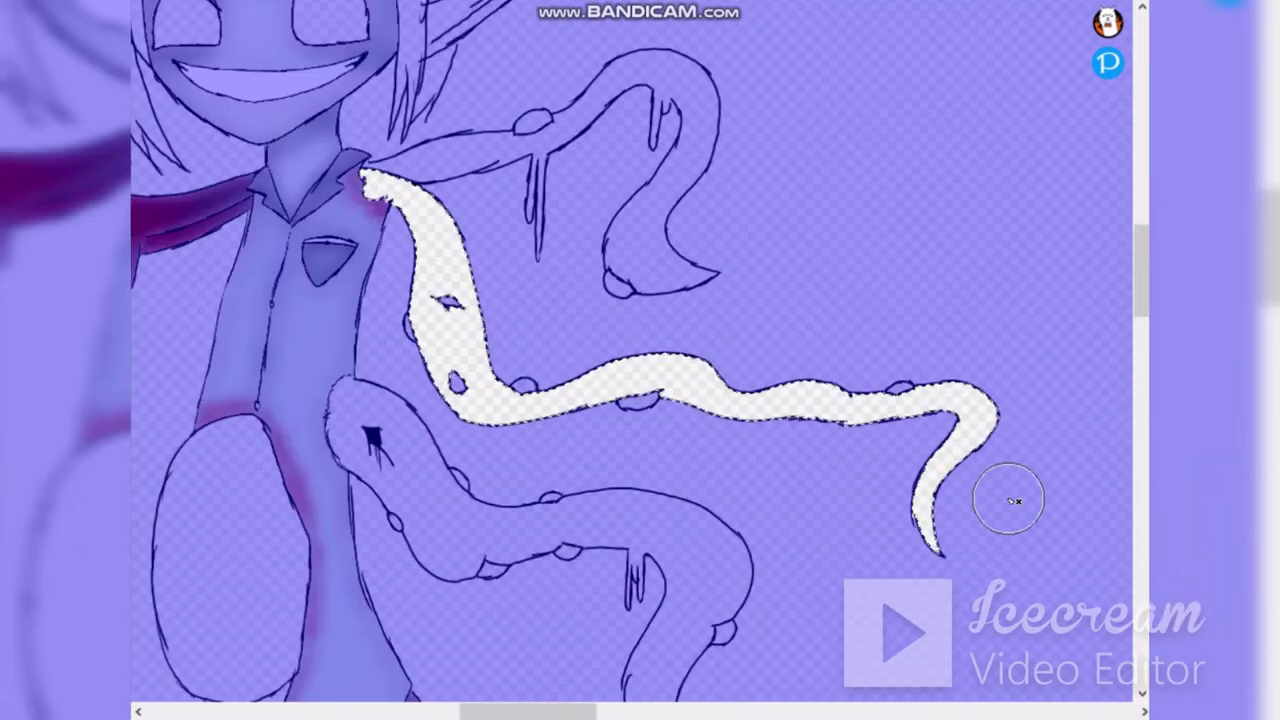
mouse_move(863, 406)
mouse_down()
mouse_move(929, 349)
mouse_move(550, 407)
mouse_move(429, 243)
mouse_move(357, 186)
mouse_move(428, 291)
mouse_move(700, 375)
mouse_move(866, 403)
mouse_move(920, 506)
mouse_move(452, 326)
mouse_up()
mouse_move(314, 230)
mouse_down()
mouse_move(836, 452)
mouse_move(797, 276)
mouse_move(447, 137)
mouse_up()
Step: Select the curled upper tentacle beside the collar, paint it red with darker shading and clear the selection
click(449, 150)
mouse_move(702, 280)
mouse_down()
mouse_move(690, 226)
mouse_move(603, 163)
mouse_move(400, 160)
mouse_move(673, 74)
mouse_move(618, 264)
mouse_move(566, 122)
mouse_up()
click(897, 598)
key(ctrl+d)
Step: Fill the thick lower tentacle beside the shirt with bright red and shade it dark red along its length
mouse_move(400, 165)
mouse_down()
mouse_move(622, 112)
mouse_move(700, 268)
mouse_up()
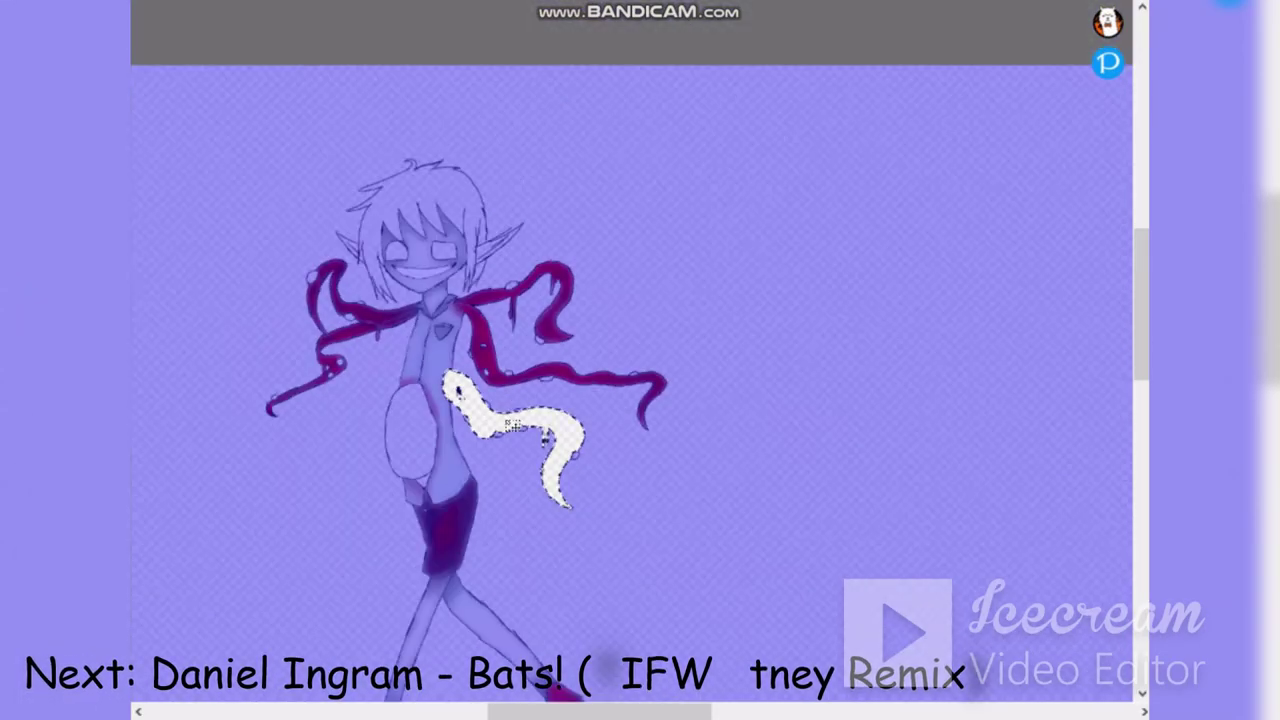
scroll(577, 170, up, 2)
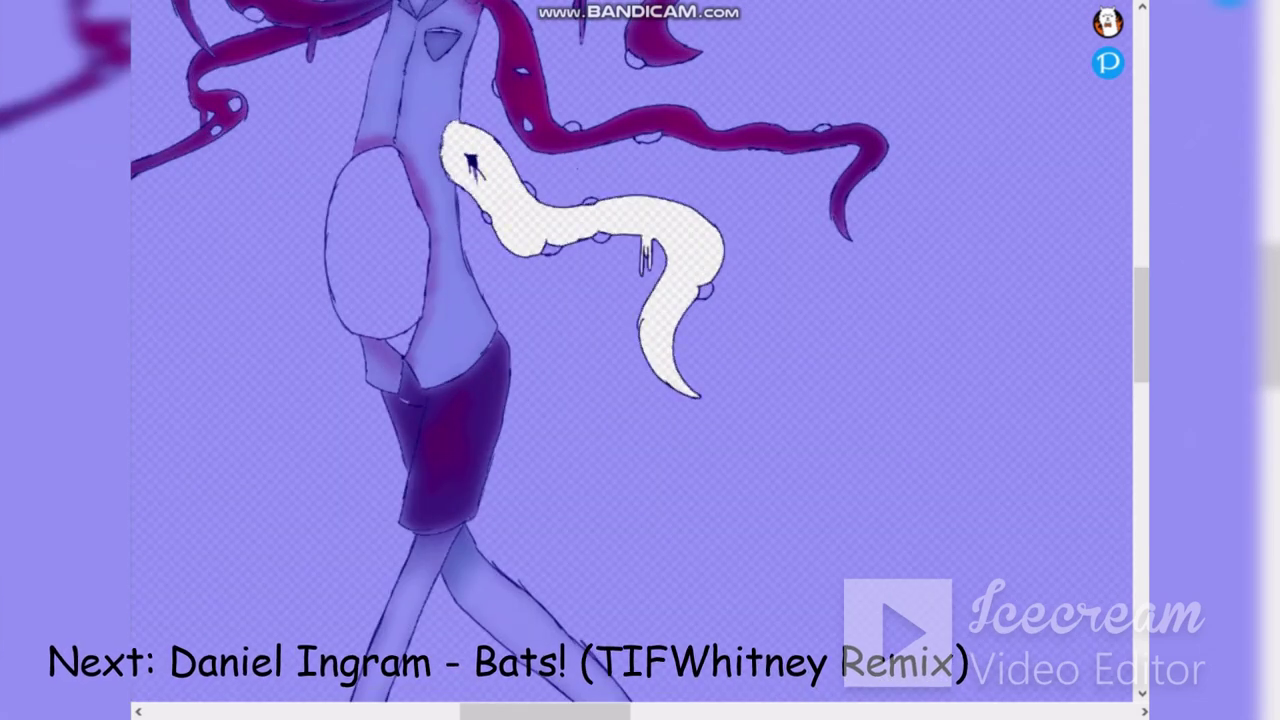
click(878, 602)
mouse_move(692, 388)
mouse_down()
mouse_move(636, 313)
mouse_move(528, 277)
mouse_move(466, 157)
mouse_up()
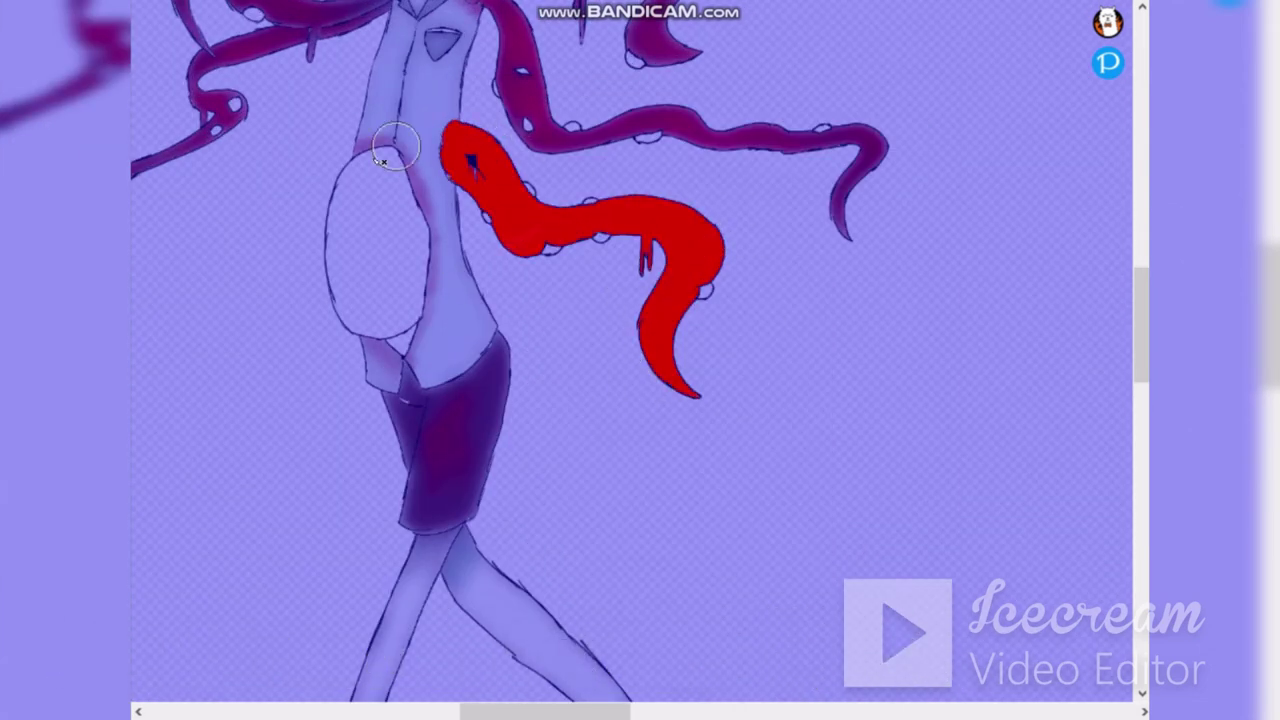
mouse_move(626, 214)
mouse_down()
mouse_move(700, 366)
mouse_move(671, 383)
mouse_up()
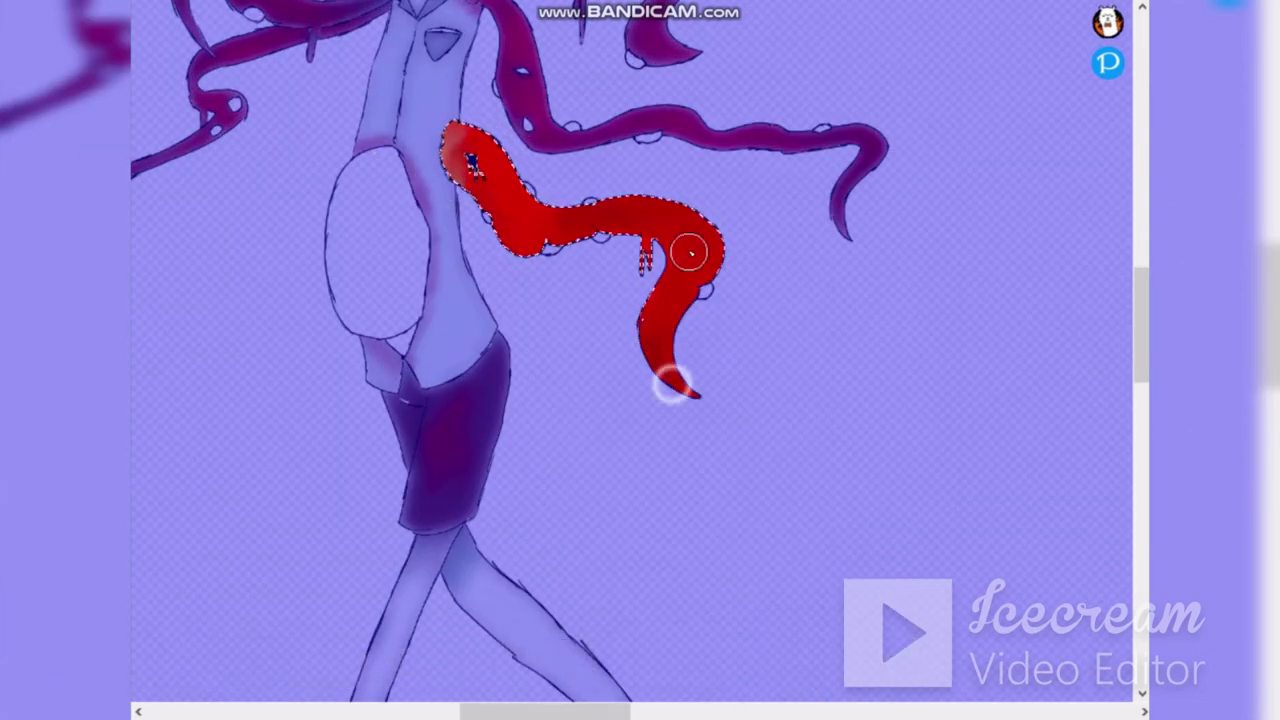
drag(545, 235, 567, 187)
mouse_move(500, 155)
mouse_down()
mouse_move(663, 329)
mouse_move(466, 157)
mouse_up()
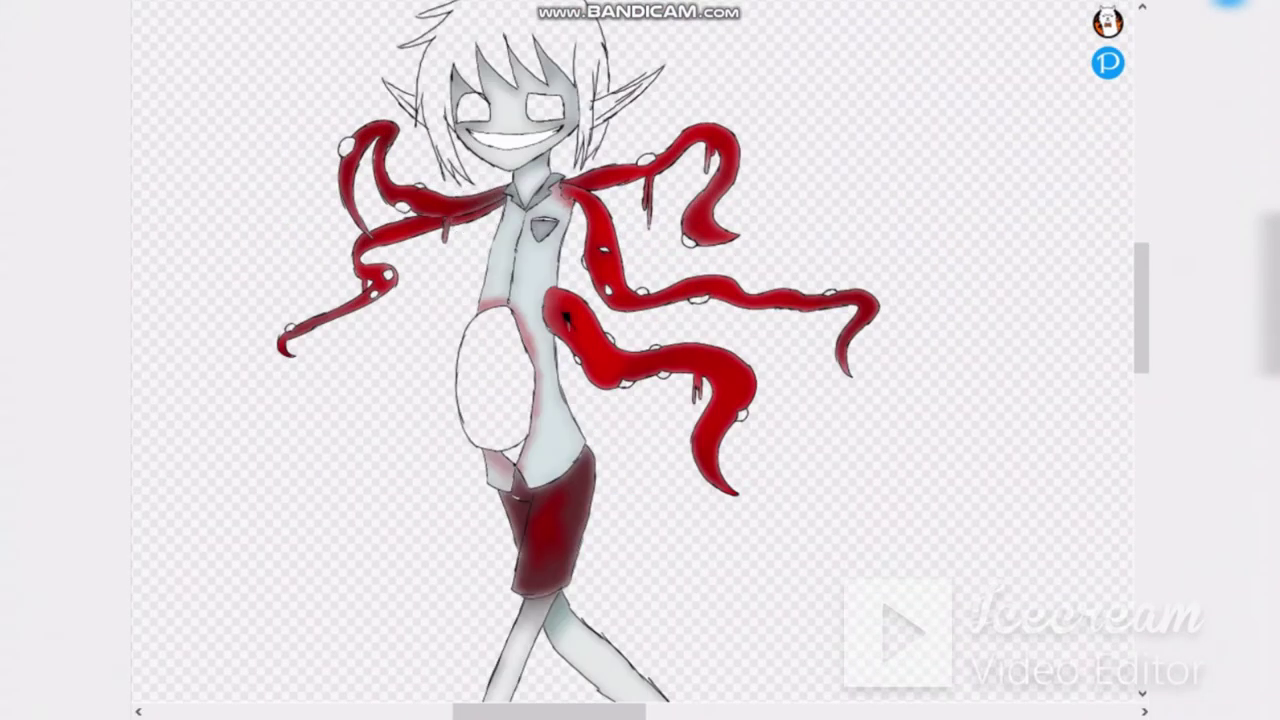
Step: Draw a long narrow shape tied to the long tentacle's tip with a knotted end and a round ball, and paint the narrow shape pale pink
scroll(965, 428, up, 5)
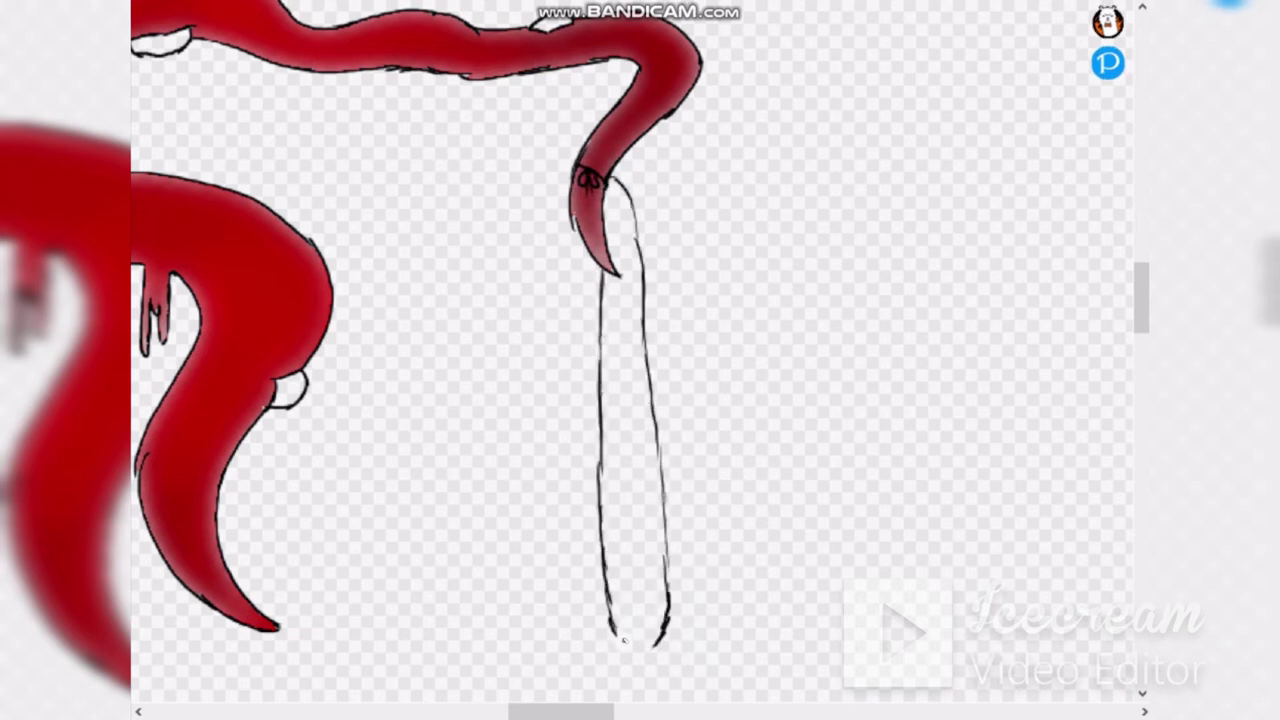
scroll(755, 250, down, 3)
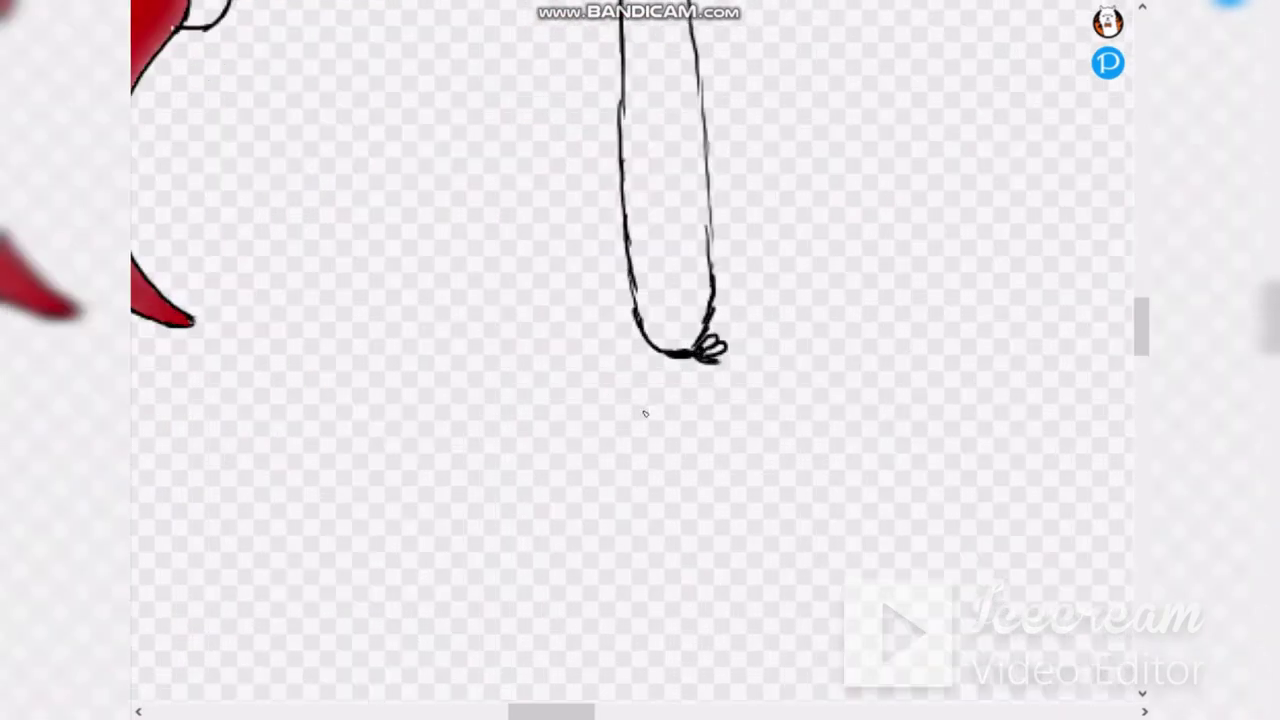
click(673, 160)
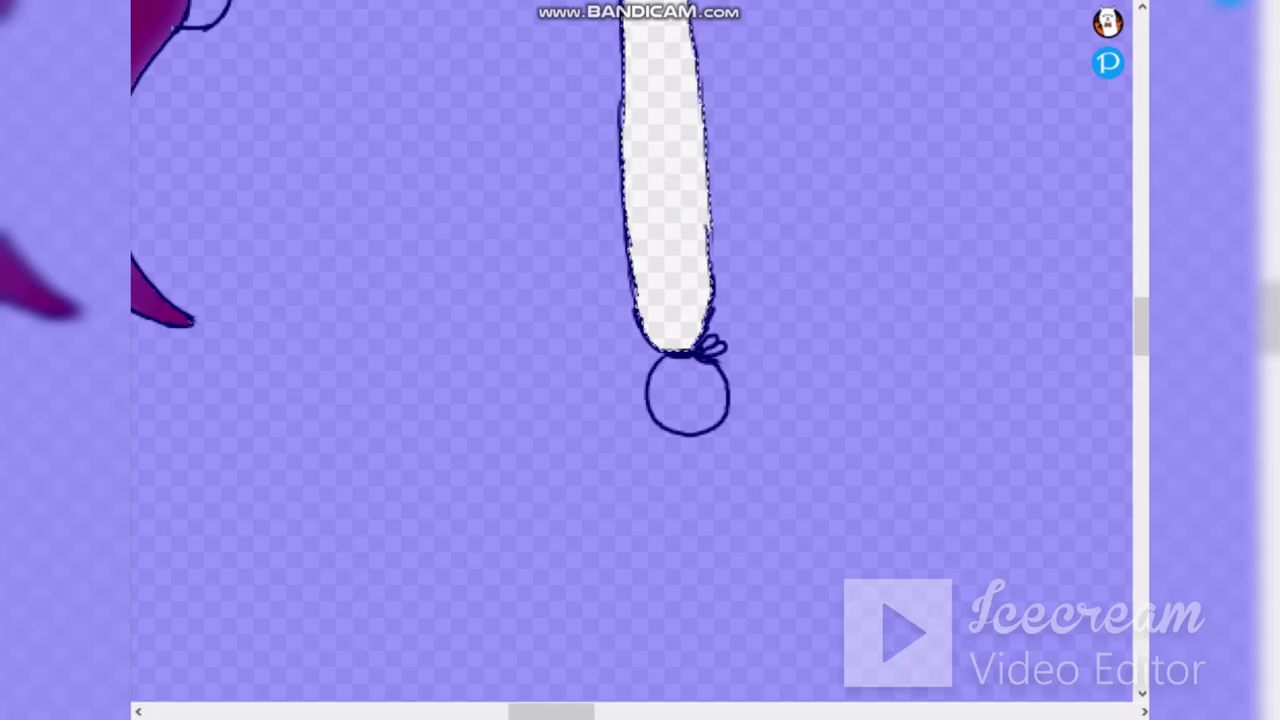
scroll(180, 236, down, 4)
drag(629, 183, 797, 220)
scroll(449, 192, up, 1)
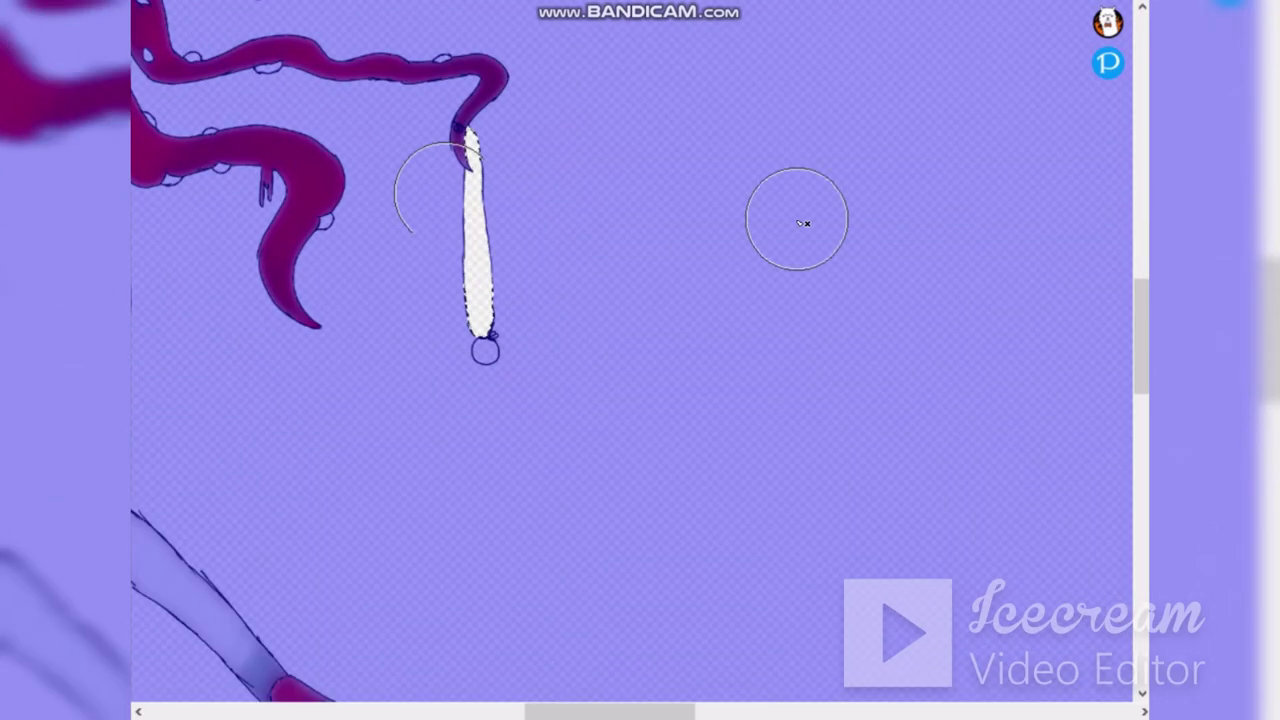
drag(447, 190, 452, 239)
mouse_move(471, 356)
mouse_down()
mouse_move(471, 243)
mouse_move(501, 309)
mouse_up()
mouse_move(460, 142)
mouse_down()
mouse_move(500, 117)
mouse_move(436, 250)
mouse_up()
Step: Fill the small triangular gap between the large oval and the shirt flaps with red and shade it darker
scroll(557, 303, down, 1)
drag(219, 147, 686, 331)
scroll(686, 331, up, 1)
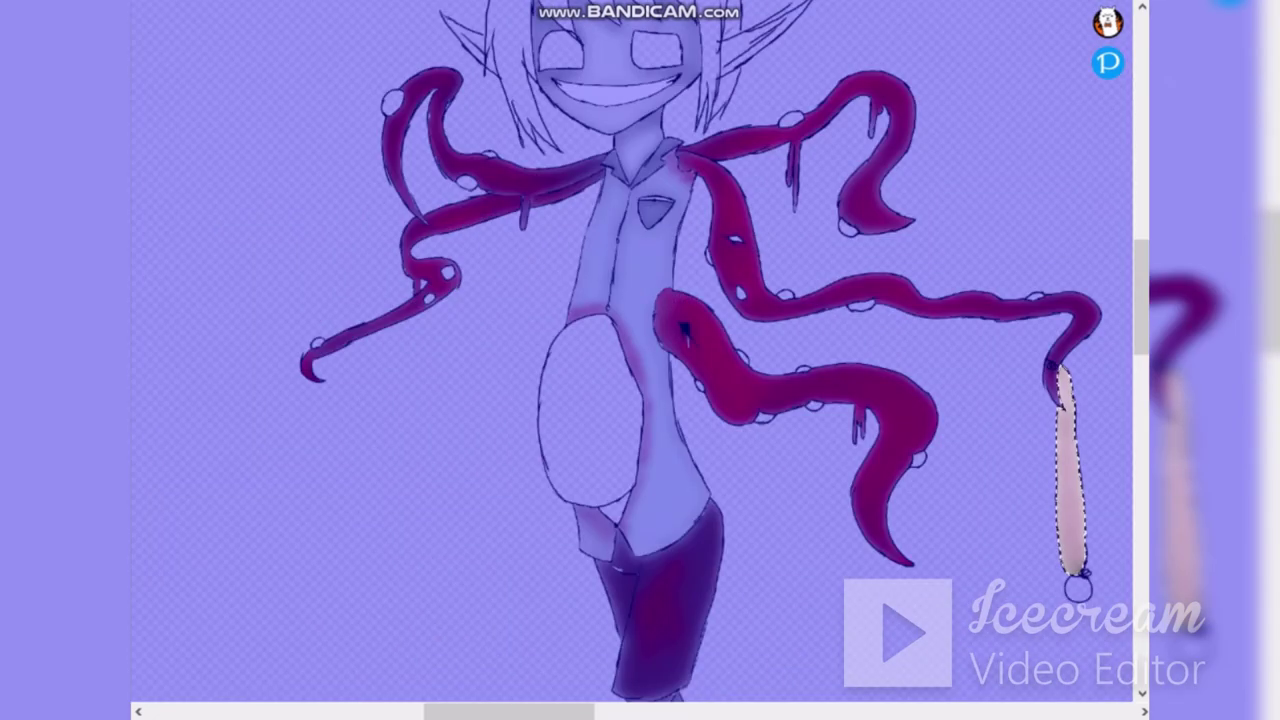
click(617, 520)
scroll(625, 532, up, 5)
drag(545, 290, 514, 350)
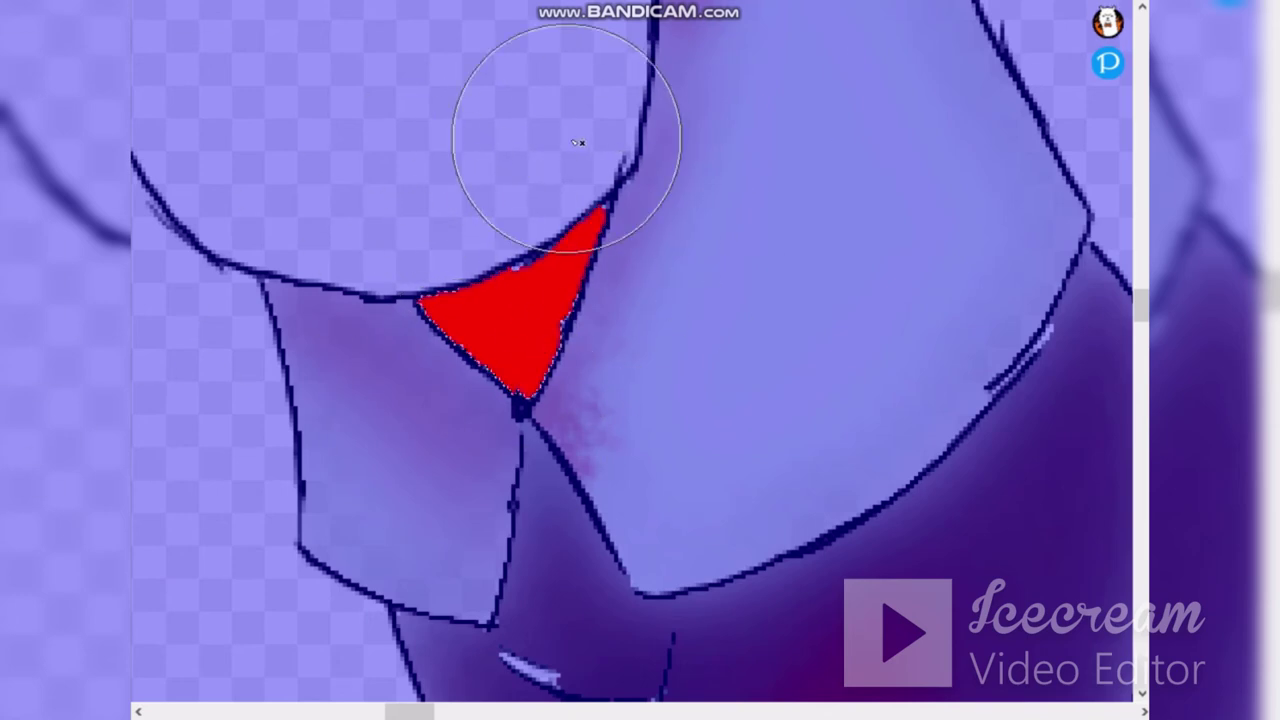
drag(575, 190, 690, 177)
drag(494, 396, 646, 271)
key(ctrl+z)
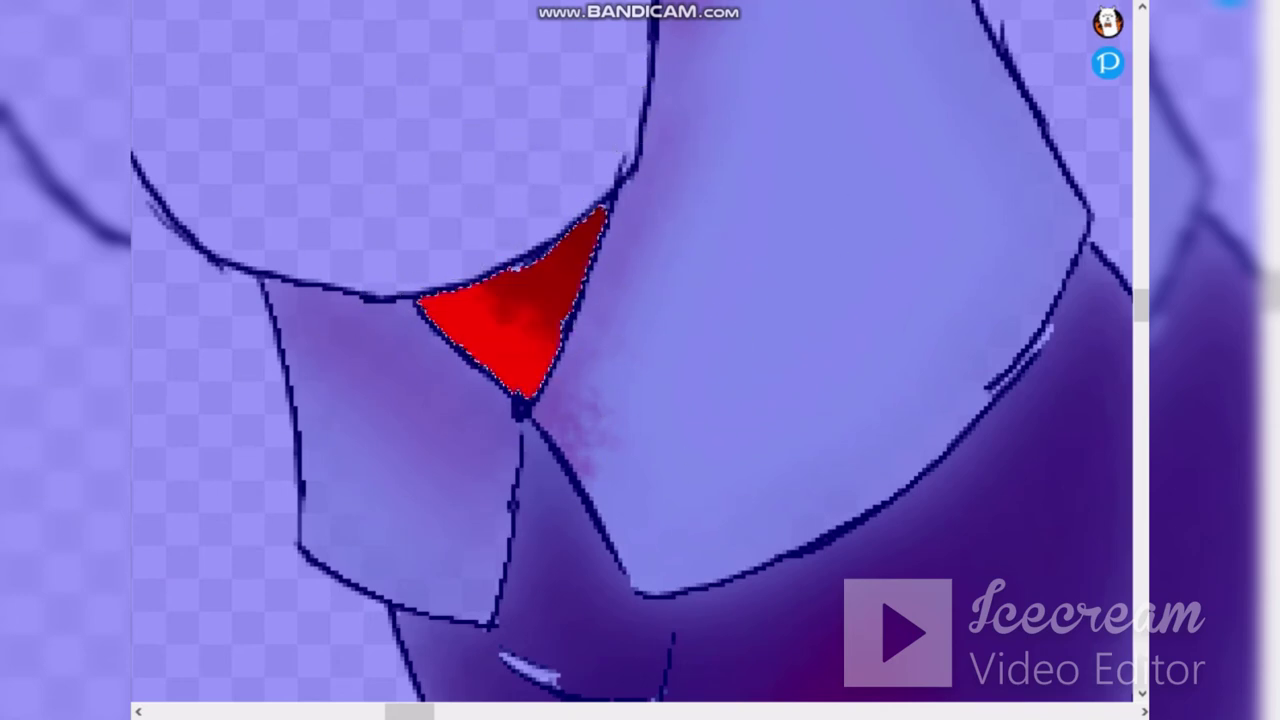
key(ctrl+z)
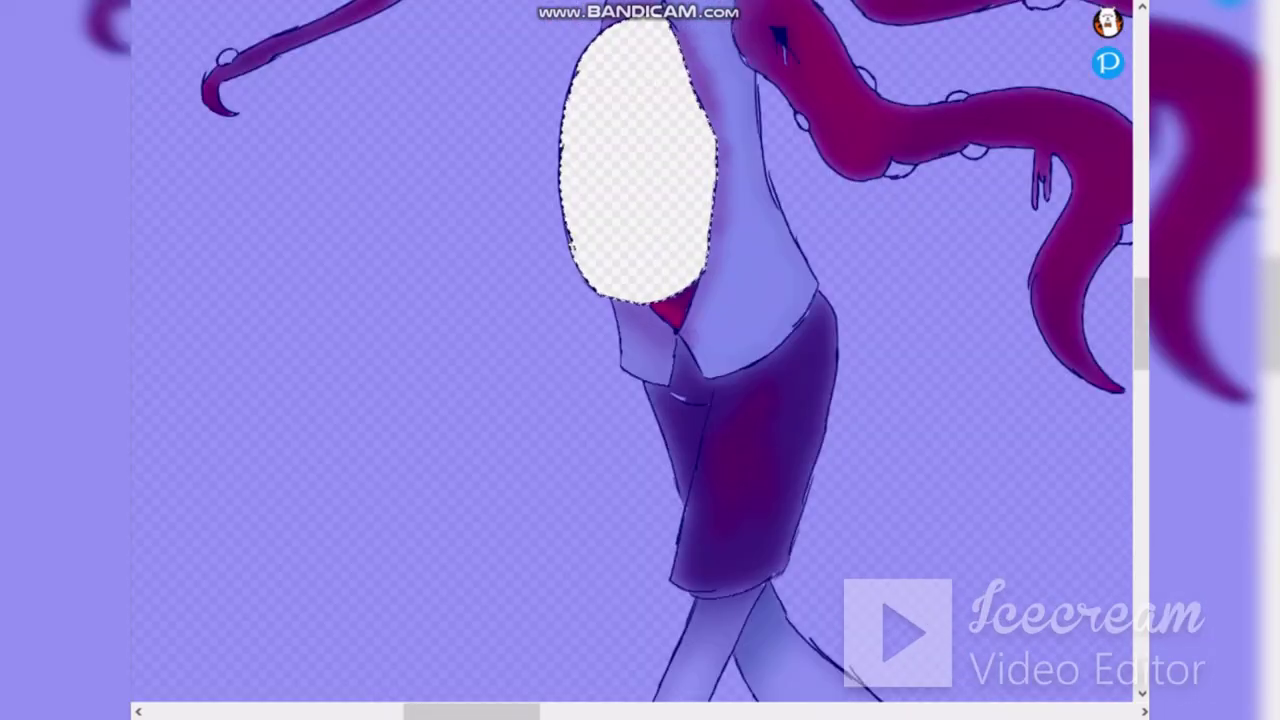
Step: Fill the large oval in front of the shirt with white and shade the side next to the shirt light grey
click(656, 177)
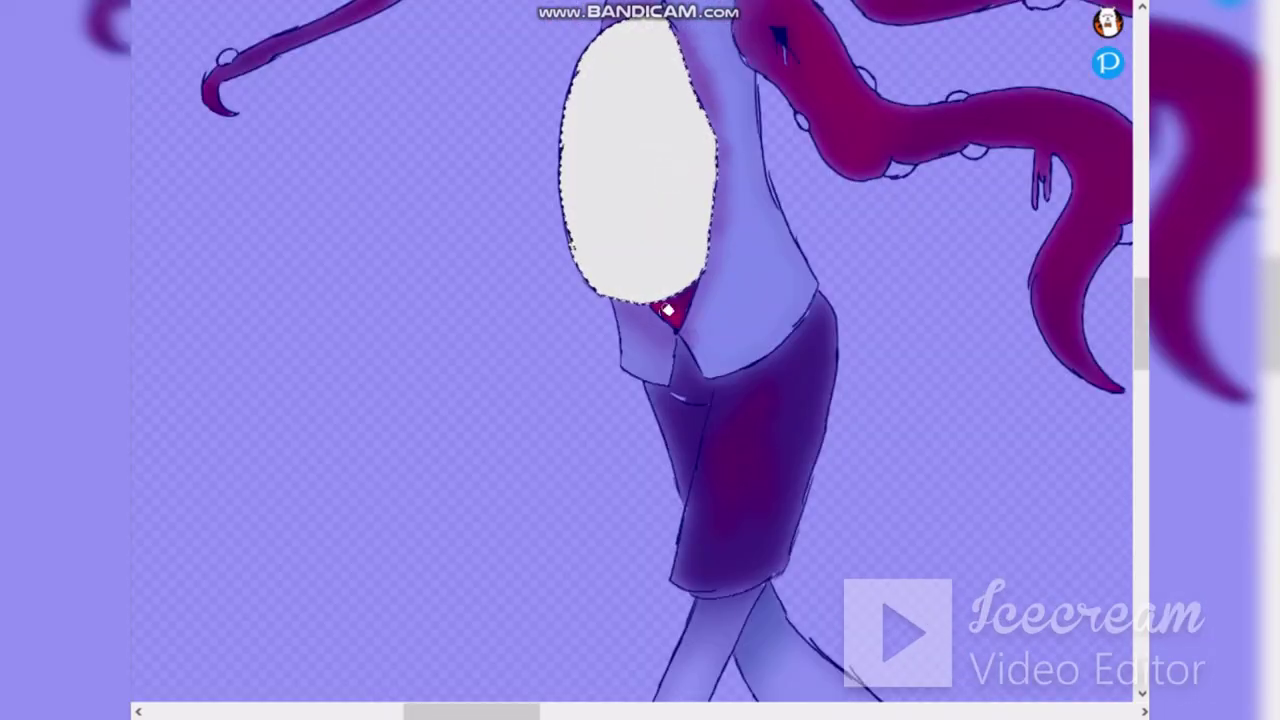
drag(619, 57, 677, 157)
key(ctrl+z)
key(ctrl+d)
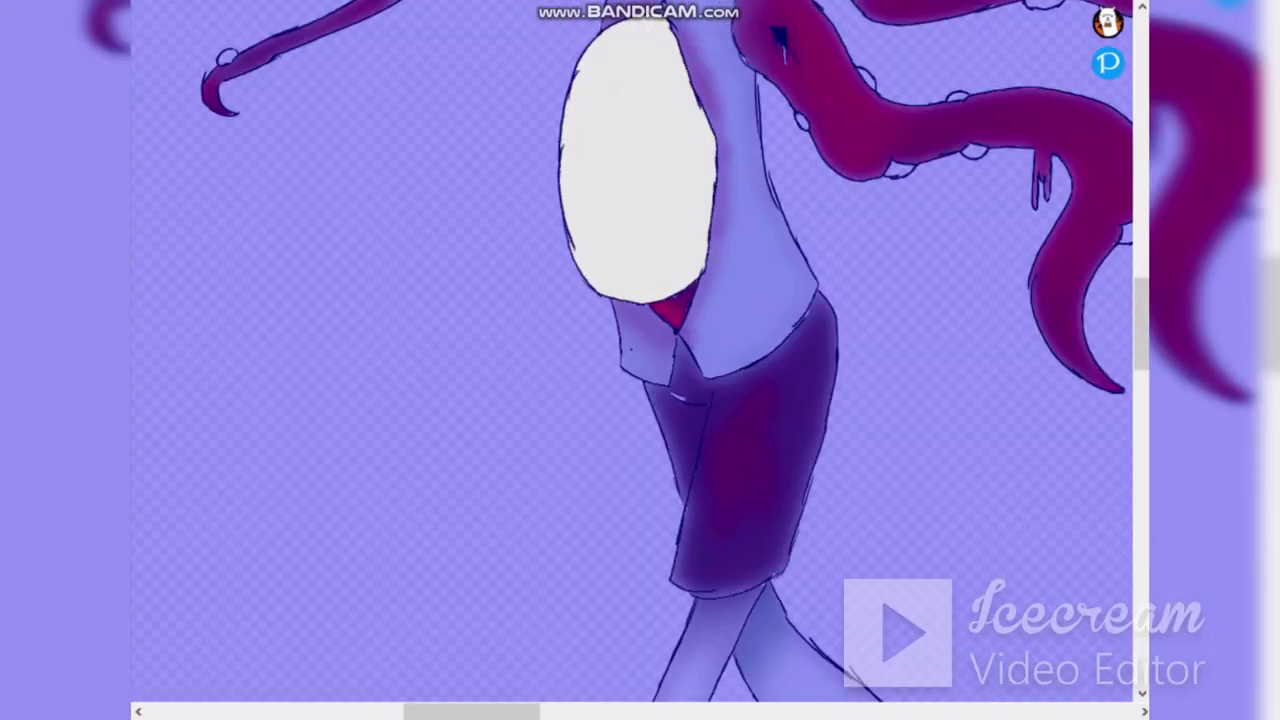
drag(590, 50, 590, 265)
key(ctrl+d)
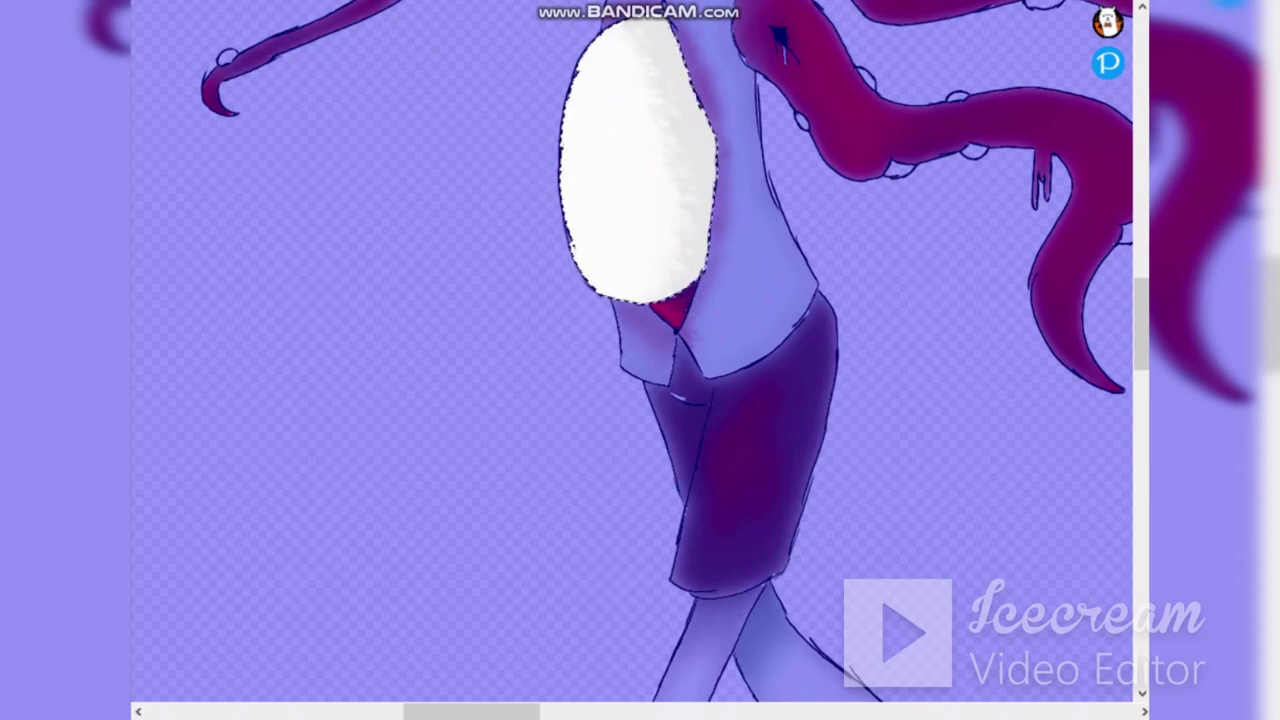
click(126, 476)
drag(125, 476, 131, 476)
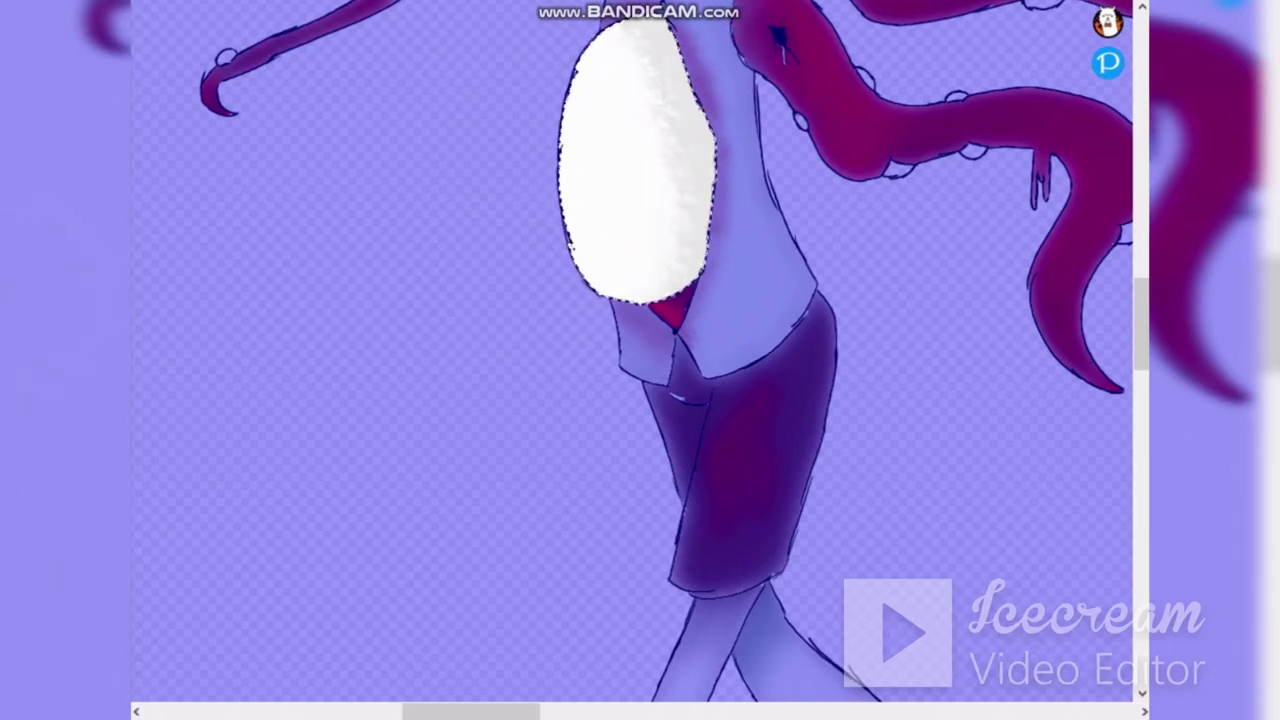
drag(611, 91, 597, 270)
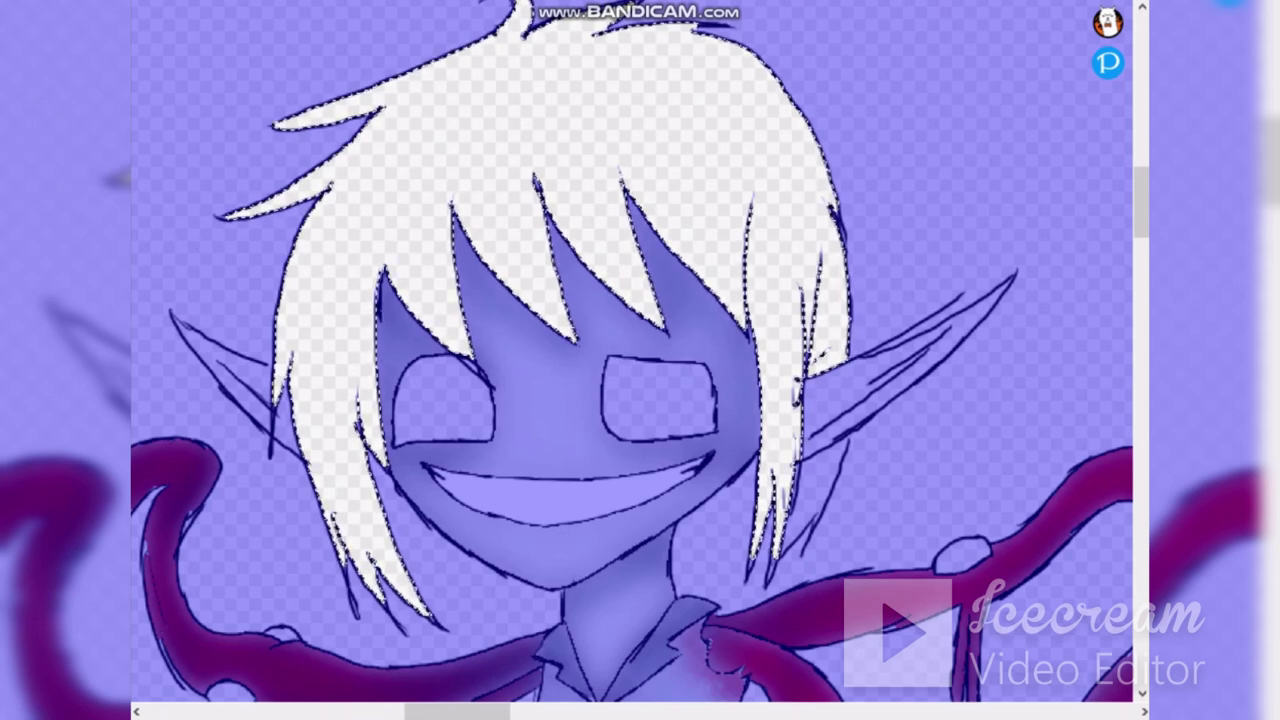
Step: Fill the hair with brown, shade its edges and tips darker, and paint the separate strand below the ear to match
drag(430, 470, 310, 560)
drag(341, 150, 933, 197)
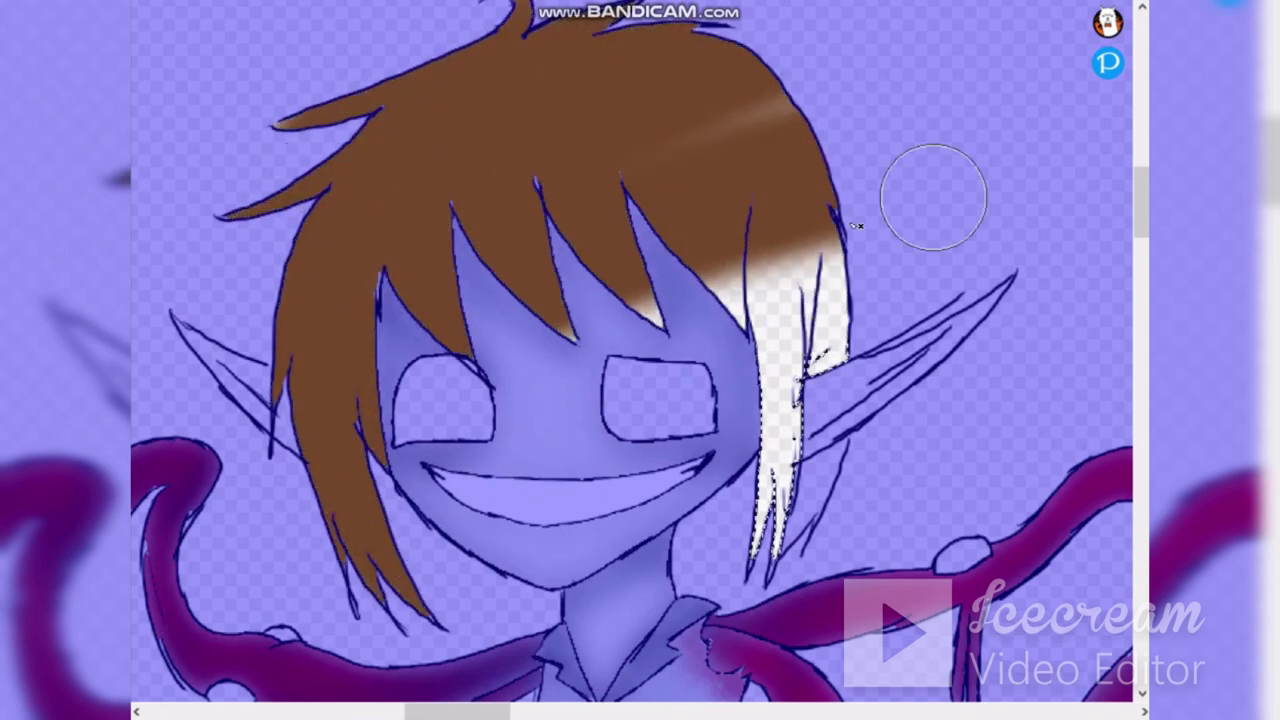
drag(654, 124, 844, 40)
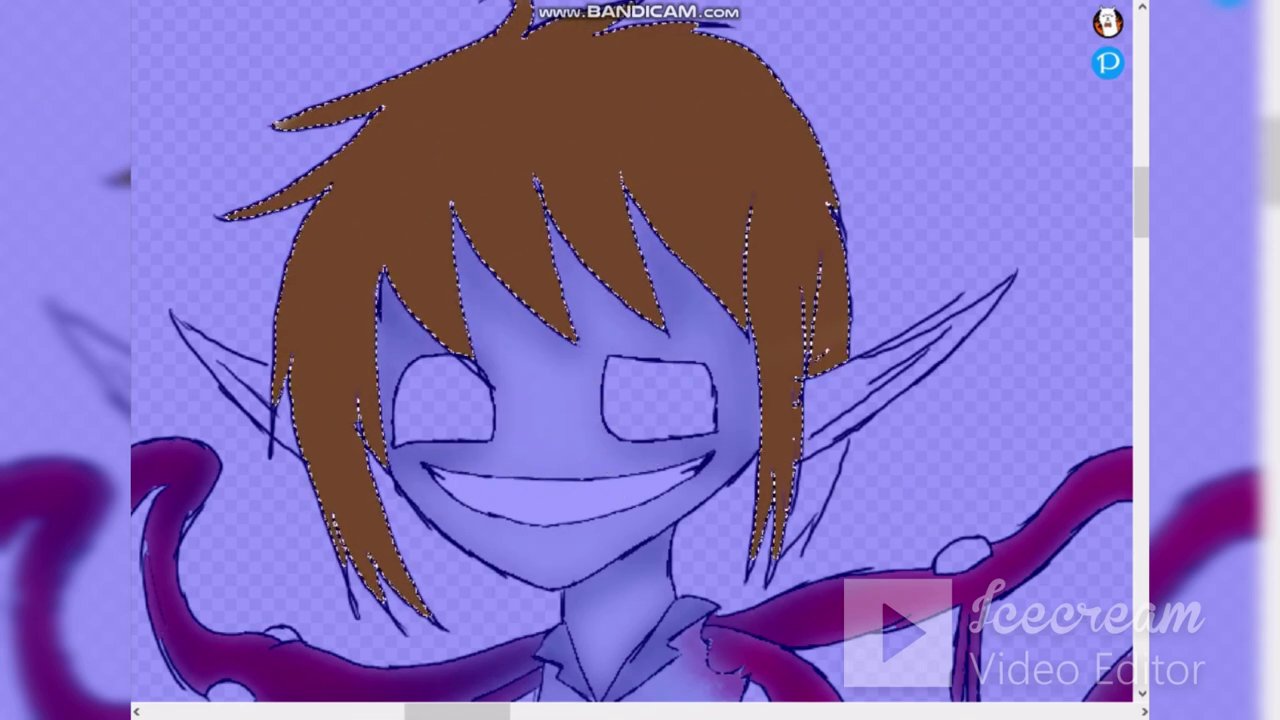
mouse_move(328, 190)
mouse_down()
mouse_move(385, 650)
mouse_move(351, 586)
mouse_move(337, 177)
mouse_move(489, 46)
mouse_move(818, 306)
mouse_move(760, 429)
mouse_move(851, 377)
mouse_up()
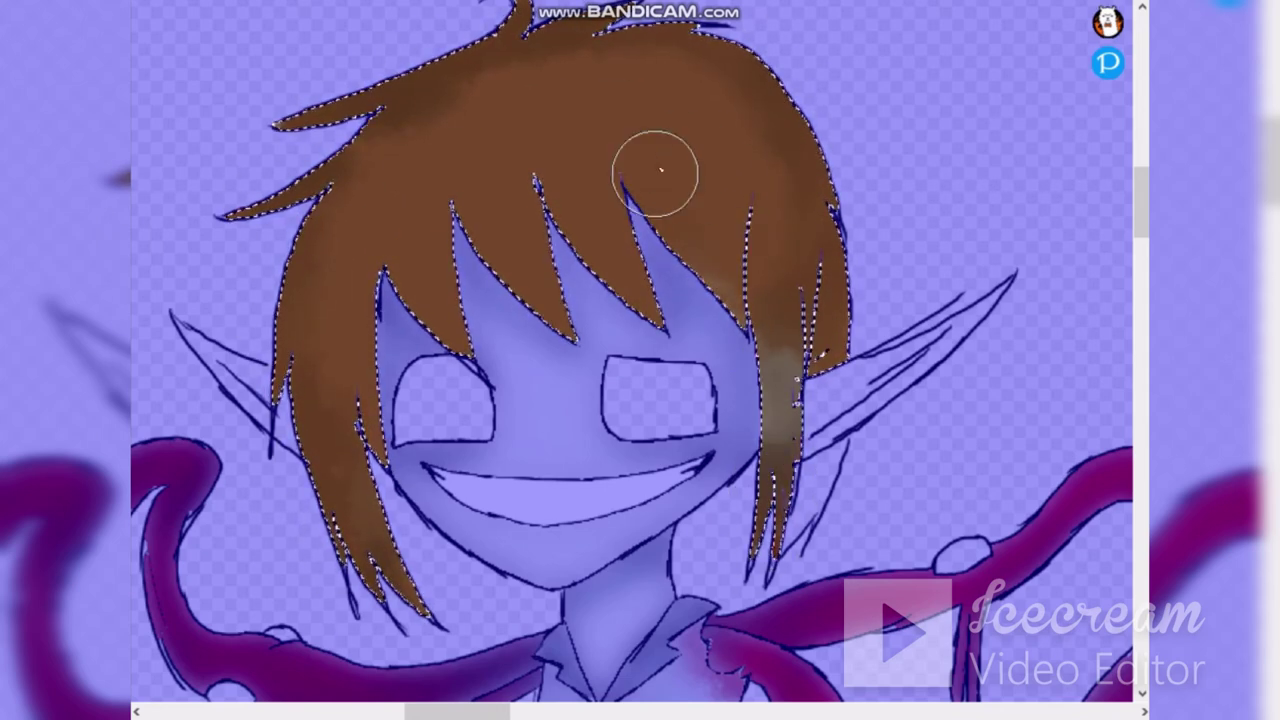
mouse_move(208, 405)
mouse_down()
mouse_move(457, 71)
mouse_move(357, 586)
mouse_move(410, 640)
mouse_up()
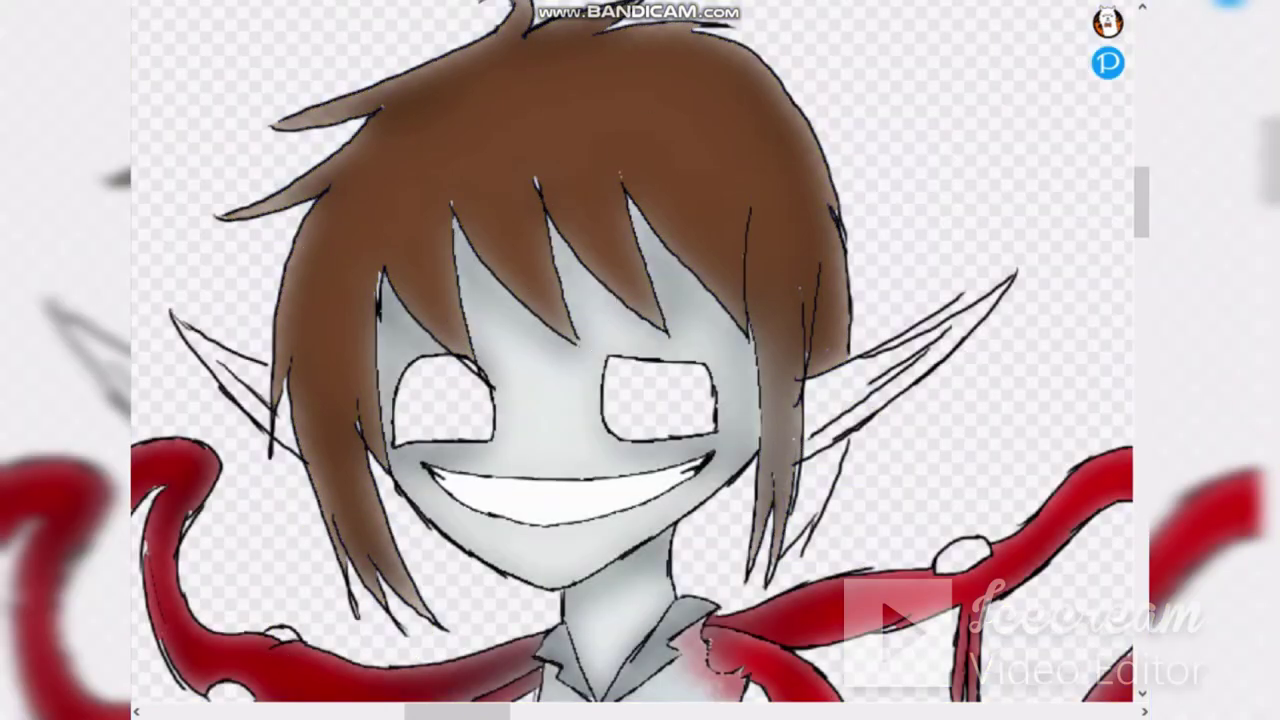
click(814, 495)
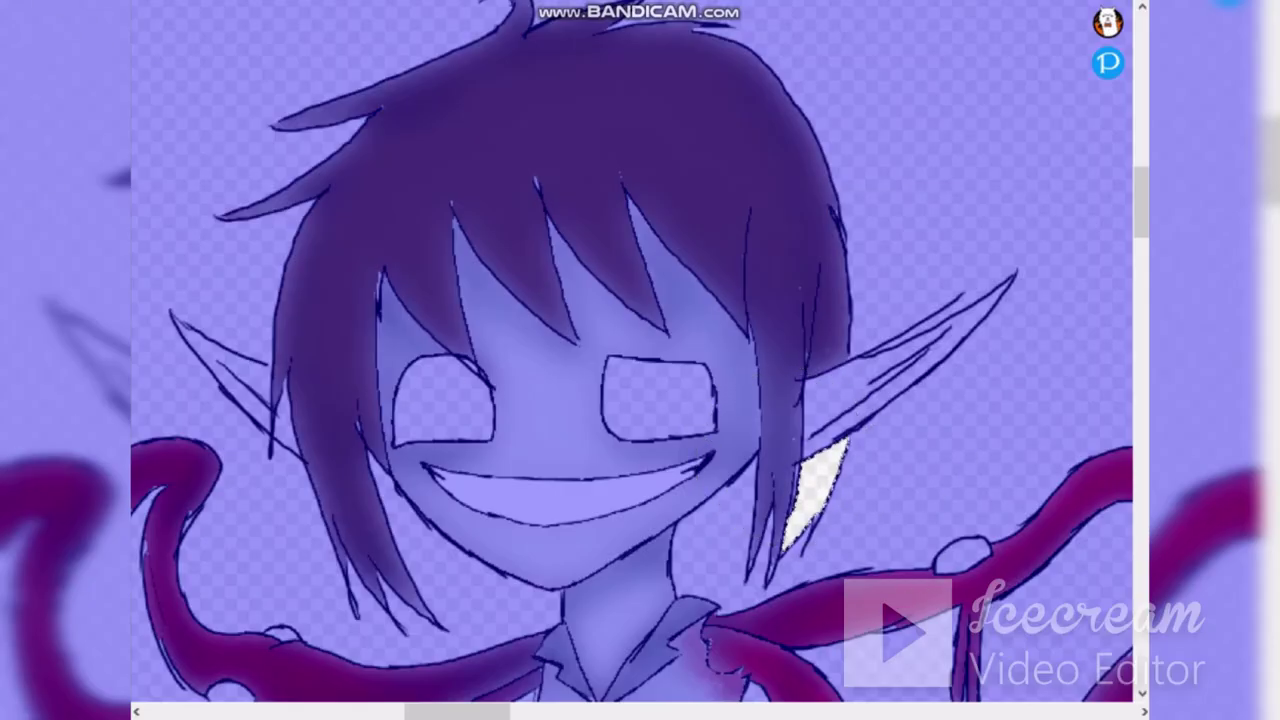
drag(830, 450, 800, 530)
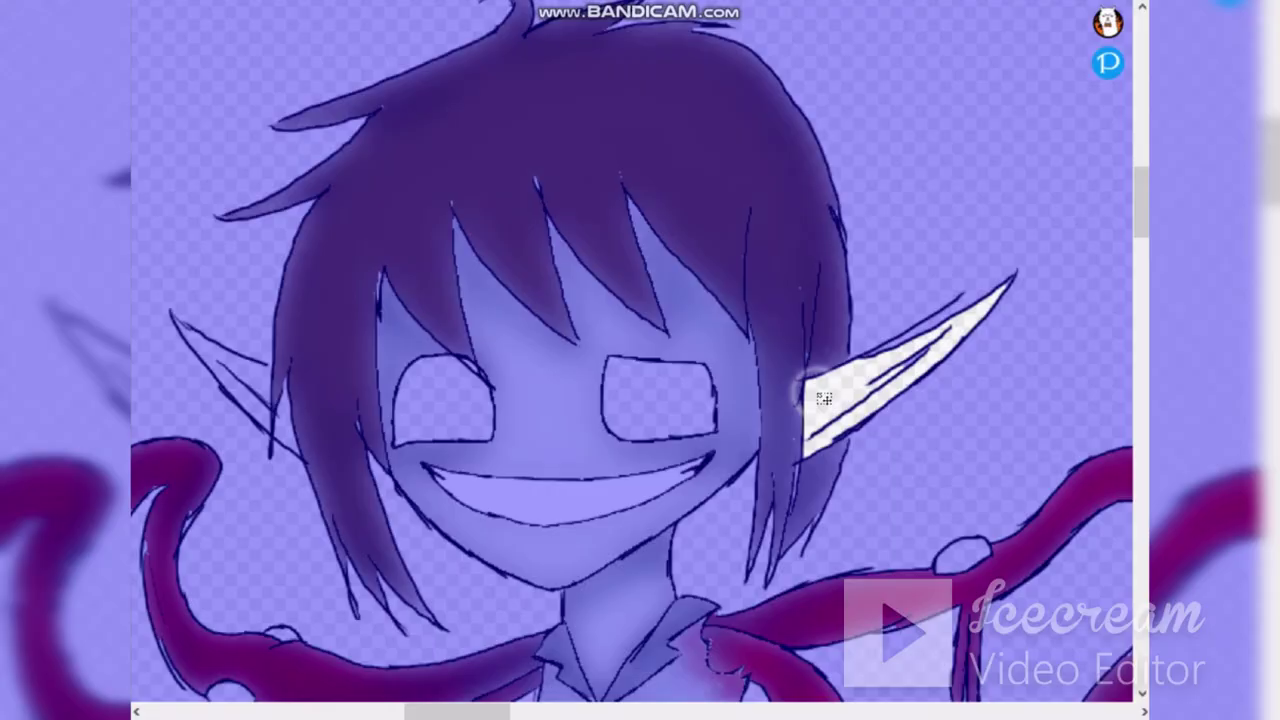
Step: Select both pointed ears, paint them off-white and shade them softly with grey
drag(823, 394, 960, 320)
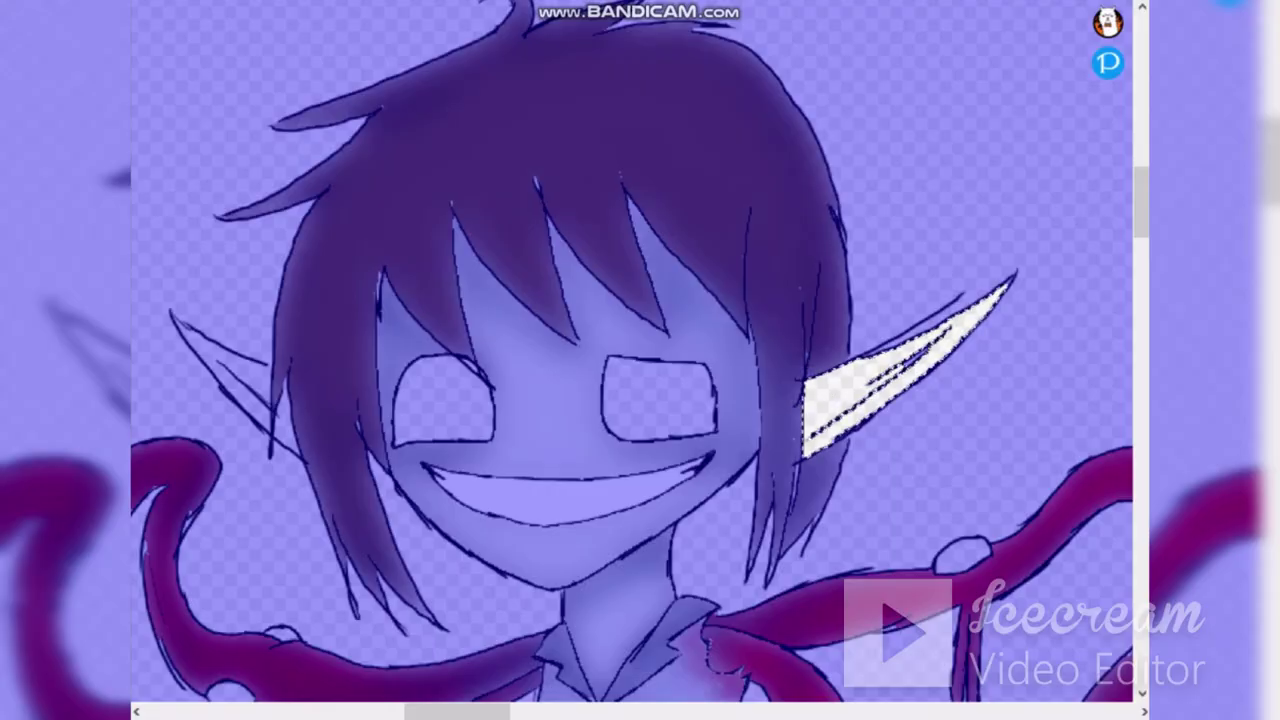
mouse_move(820, 420)
mouse_down()
mouse_move(914, 366)
mouse_move(1000, 290)
mouse_up()
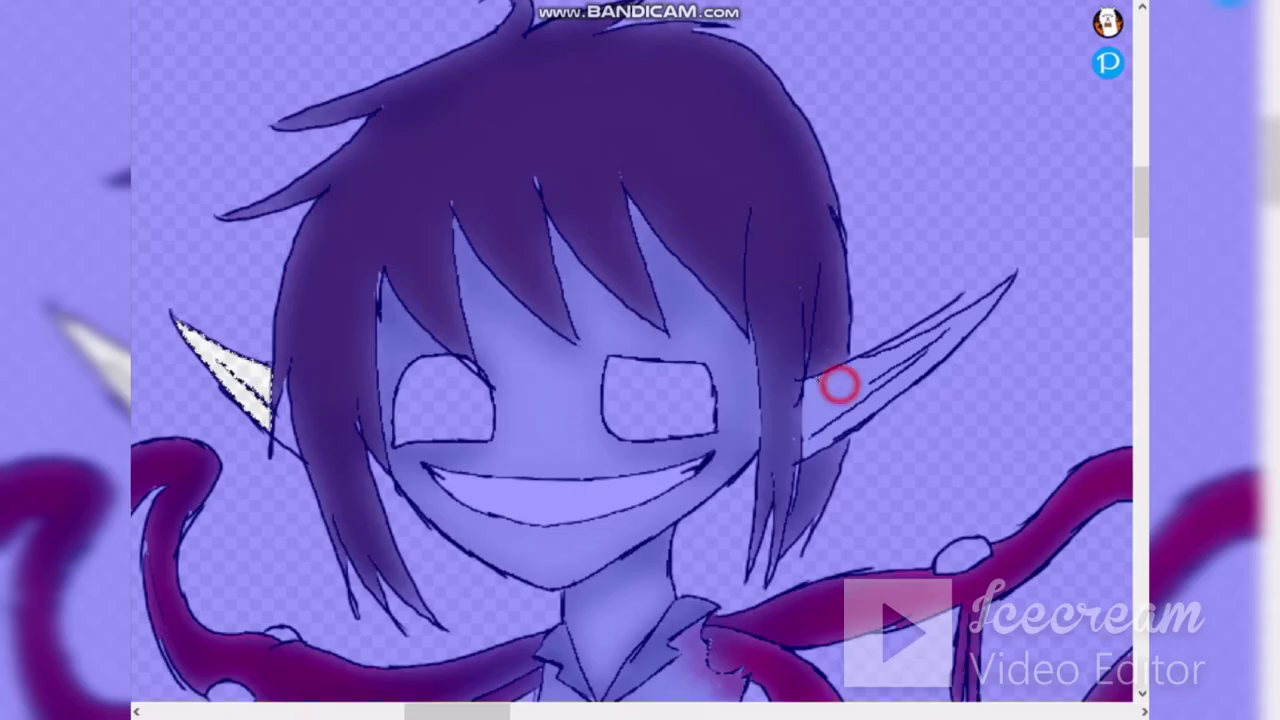
drag(237, 337, 287, 364)
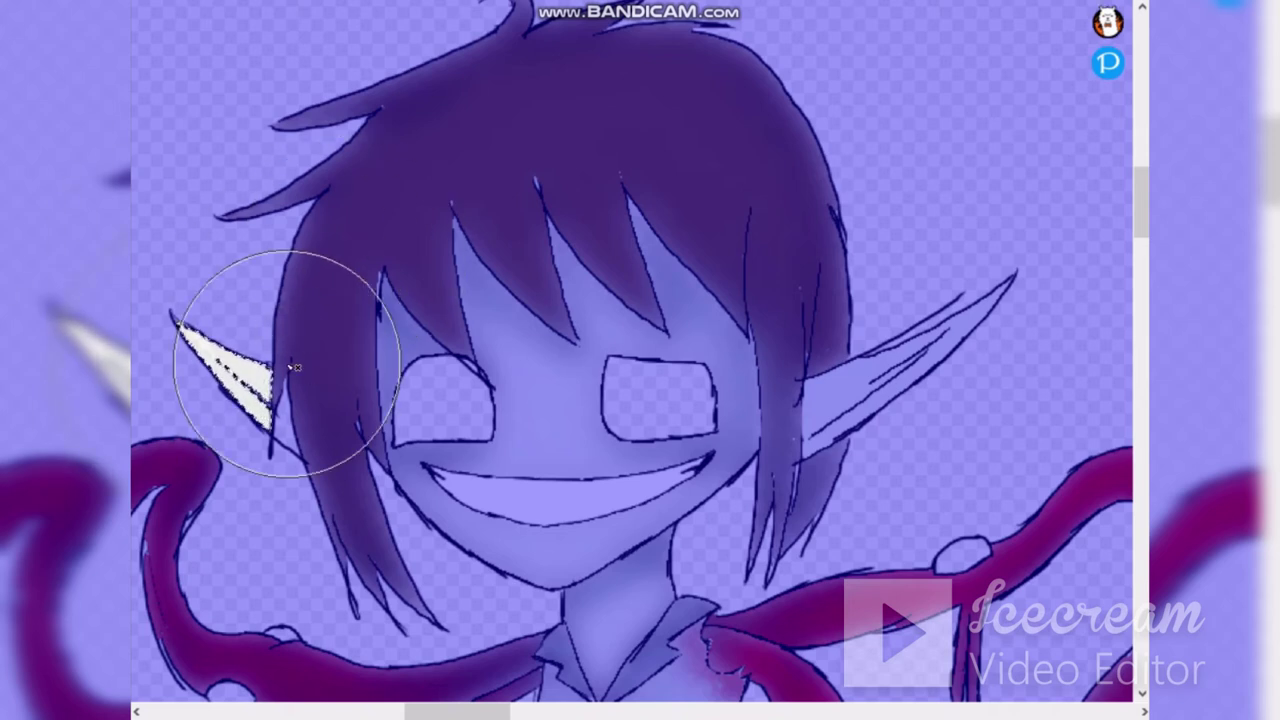
mouse_move(215, 354)
mouse_down()
mouse_move(248, 399)
mouse_move(174, 382)
mouse_up()
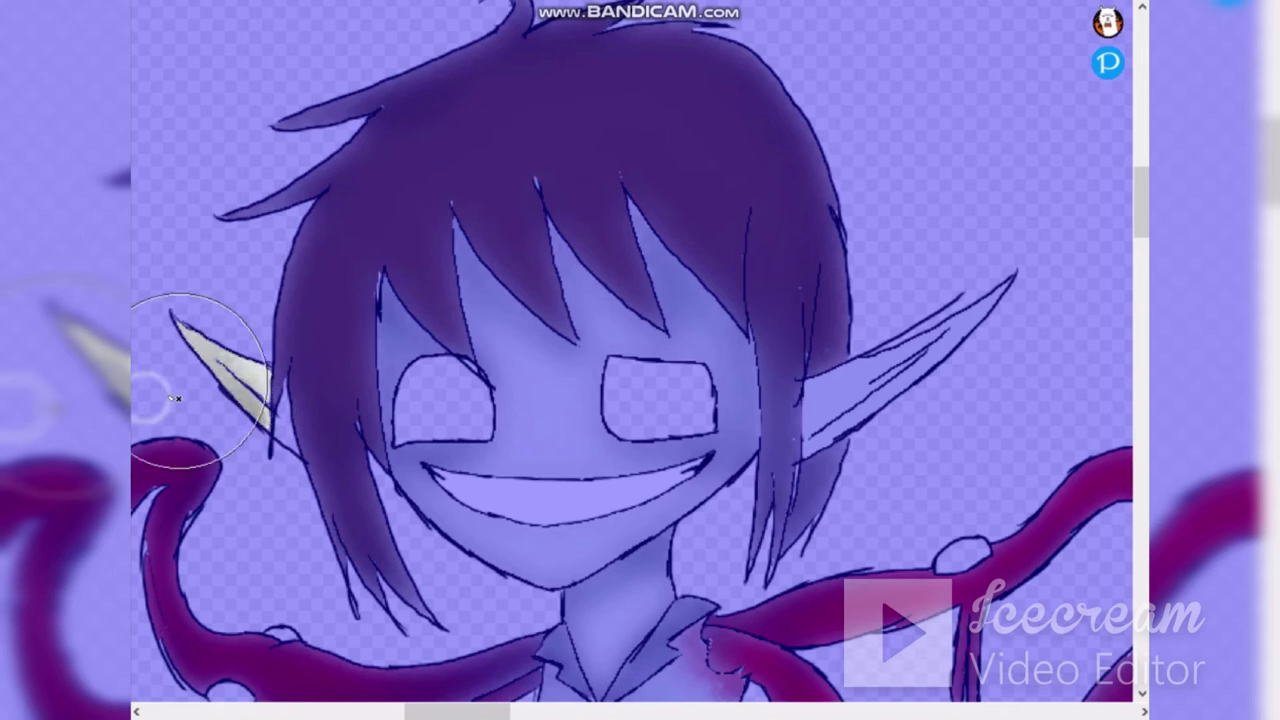
click(842, 382)
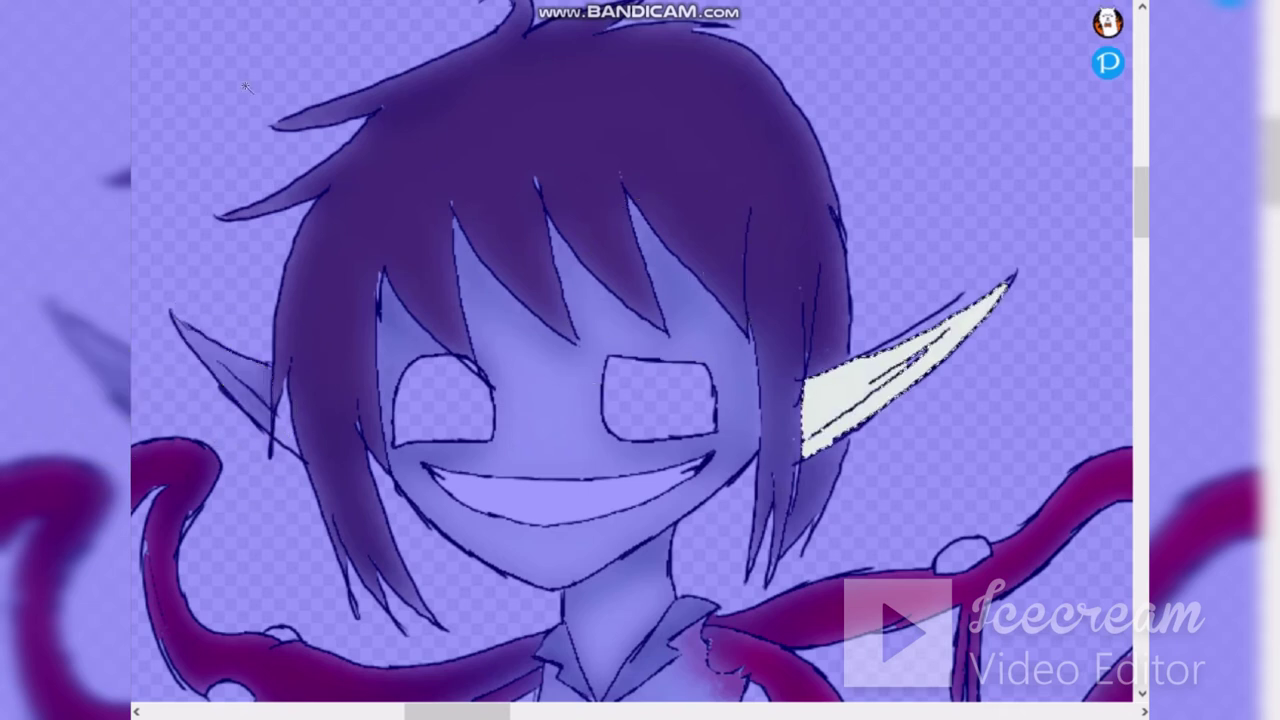
drag(1000, 346, 921, 319)
drag(958, 371, 937, 297)
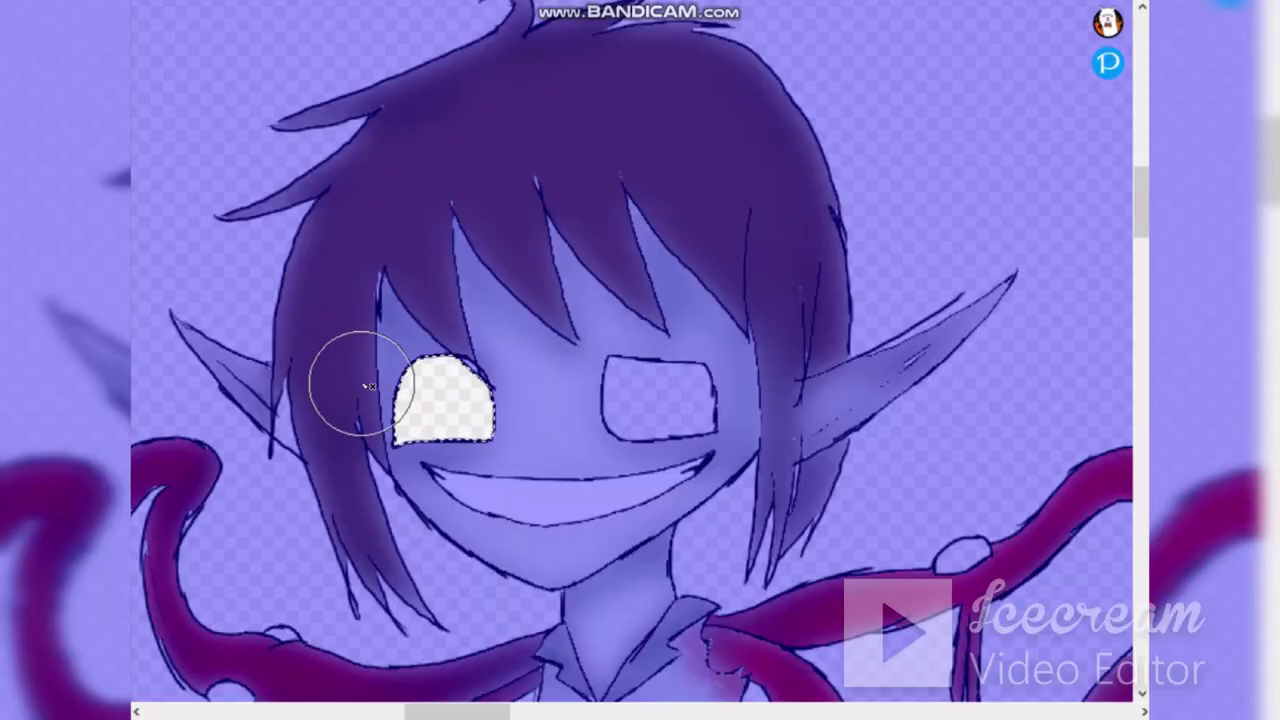
Step: Select the rounded eye below the fringe, fill it with bright red and shade its inner lower corner dark red
mouse_move(368, 386)
mouse_down()
mouse_move(443, 443)
mouse_move(474, 418)
mouse_up()
drag(369, 402, 520, 414)
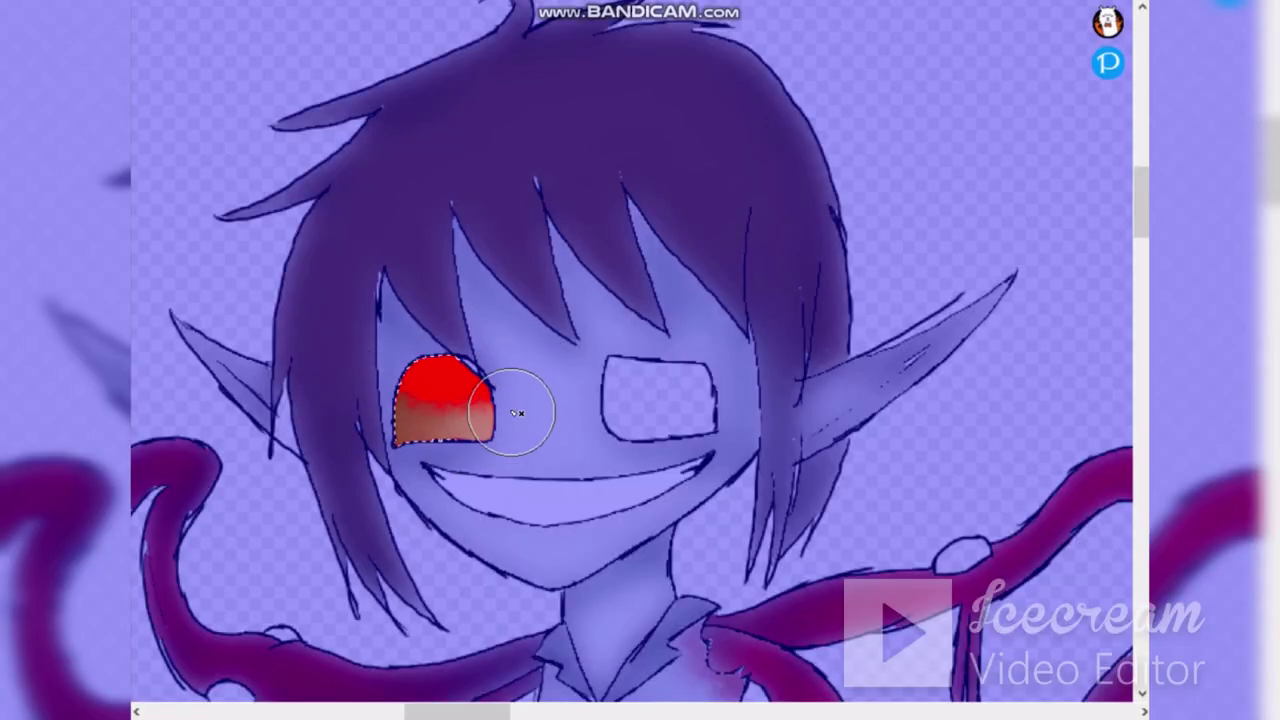
key(ctrl+z)
key(ctrl+d)
mouse_move(348, 402)
mouse_down()
mouse_move(488, 446)
mouse_move(483, 408)
mouse_up()
key(ctrl+z)
drag(414, 447, 582, 413)
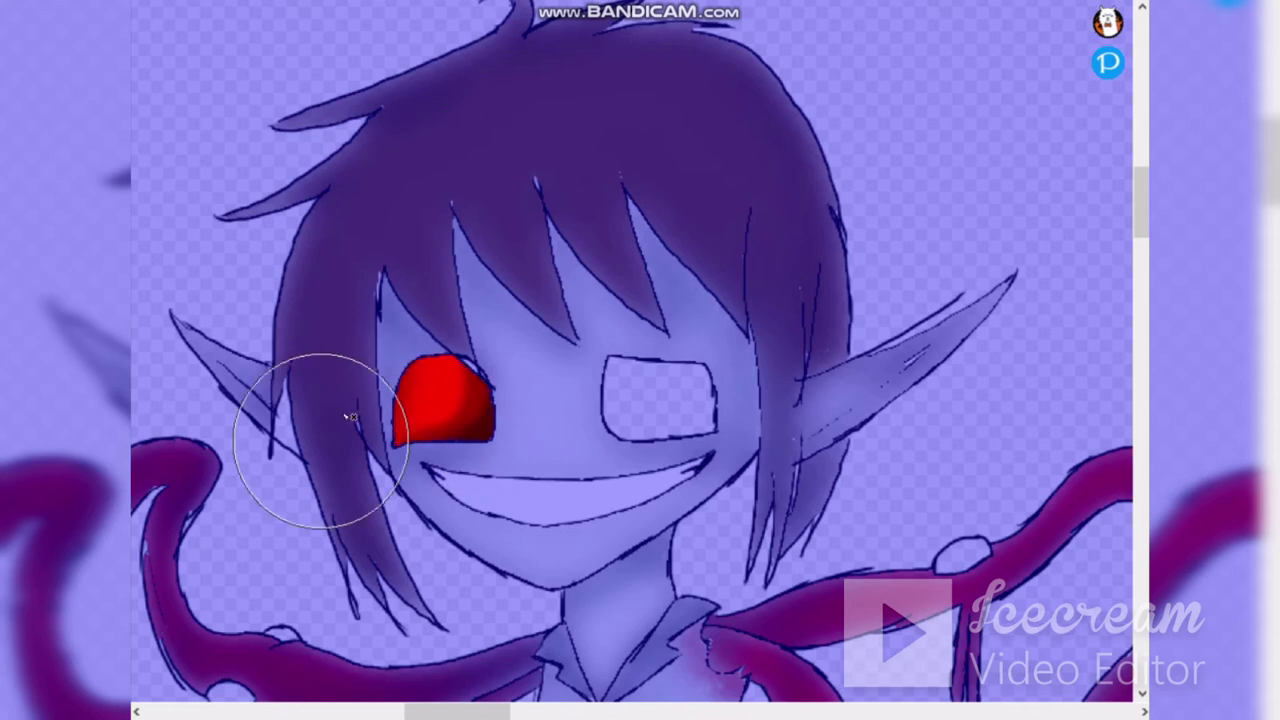
Step: Select the rectangular eye, fill it with bright red and shade its outer side dark red
click(660, 402)
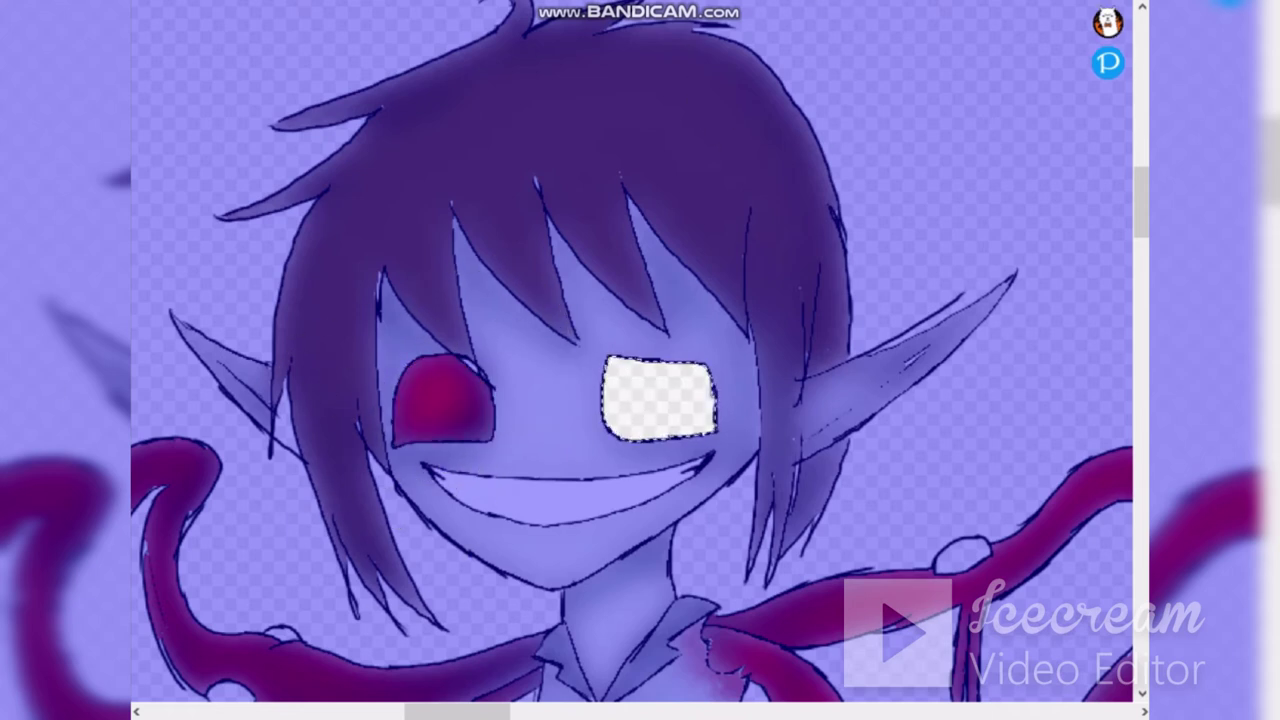
mouse_move(690, 400)
mouse_down()
mouse_move(565, 395)
mouse_move(713, 393)
mouse_up()
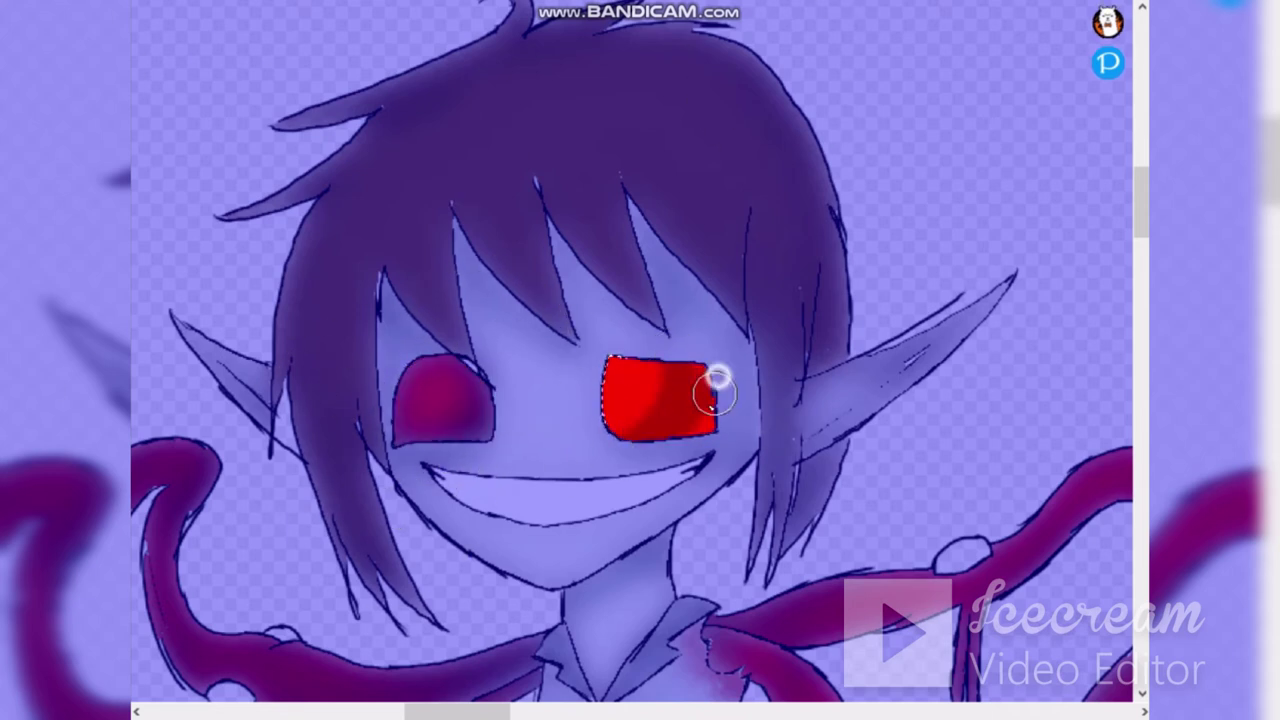
drag(586, 350, 663, 386)
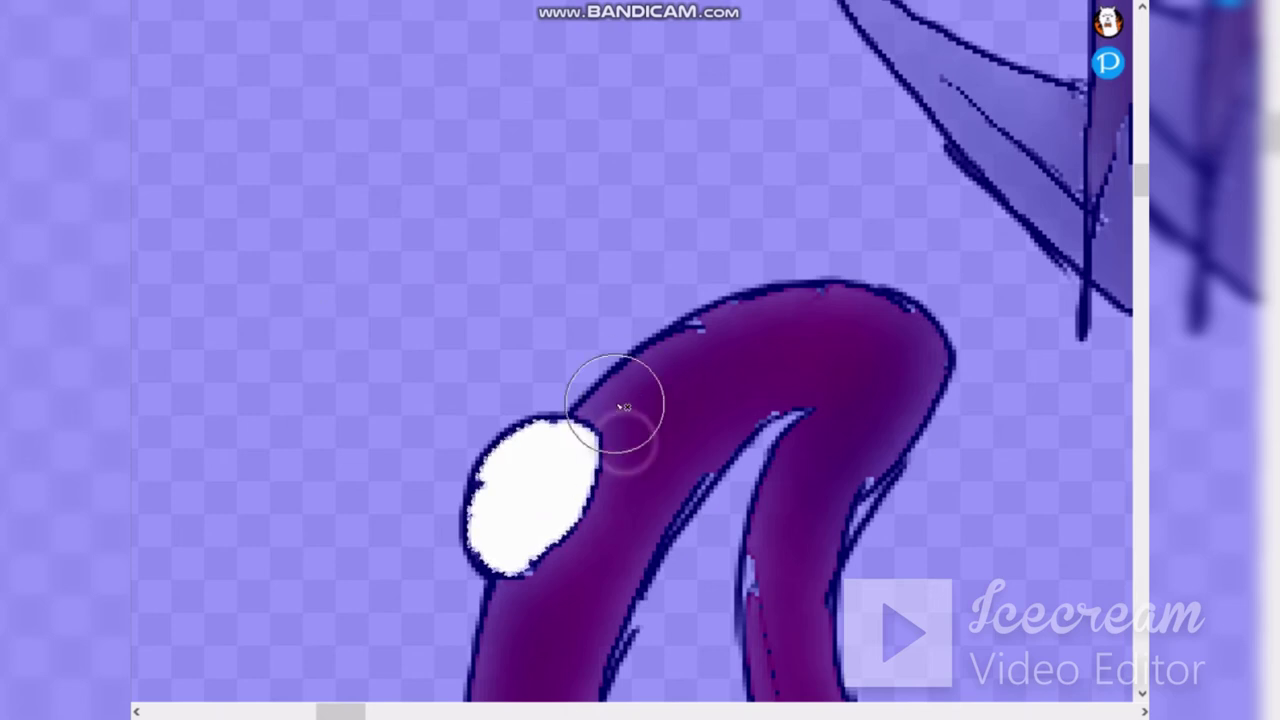
Step: Shade the white bulge's side next to the curved tentacle soft pink and smooth the shading with a Gaussian blur
drag(616, 408, 486, 590)
key(ctrl+z)
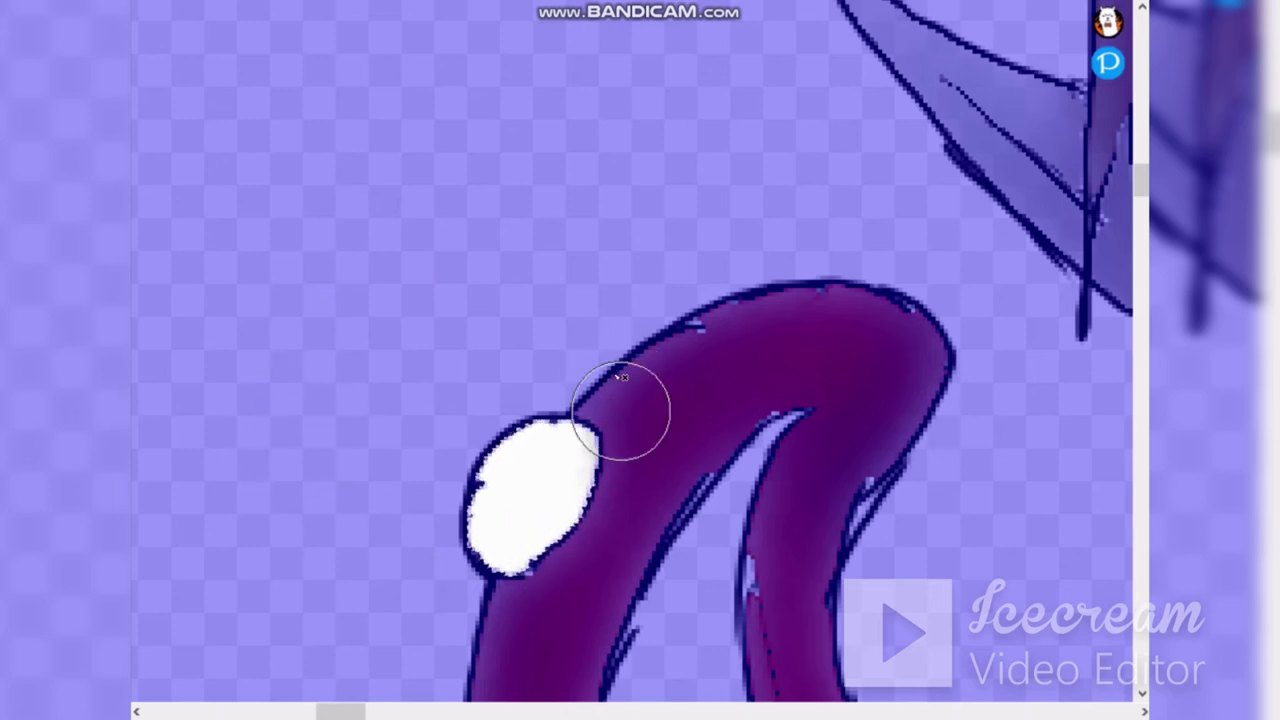
drag(620, 411, 492, 598)
key(ctrl+d)
click(195, 2)
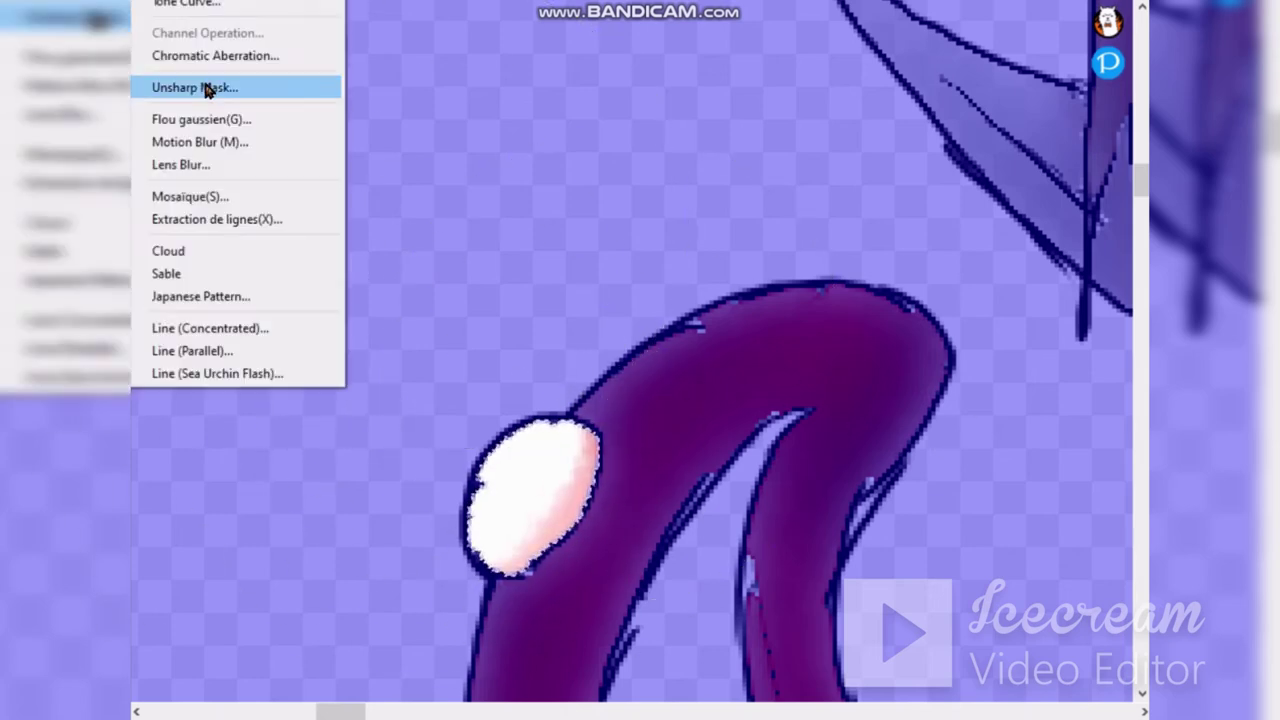
click(203, 119)
click(748, 391)
key(ctrl+d)
scroll(472, 483, up, 3)
key(ctrl+z)
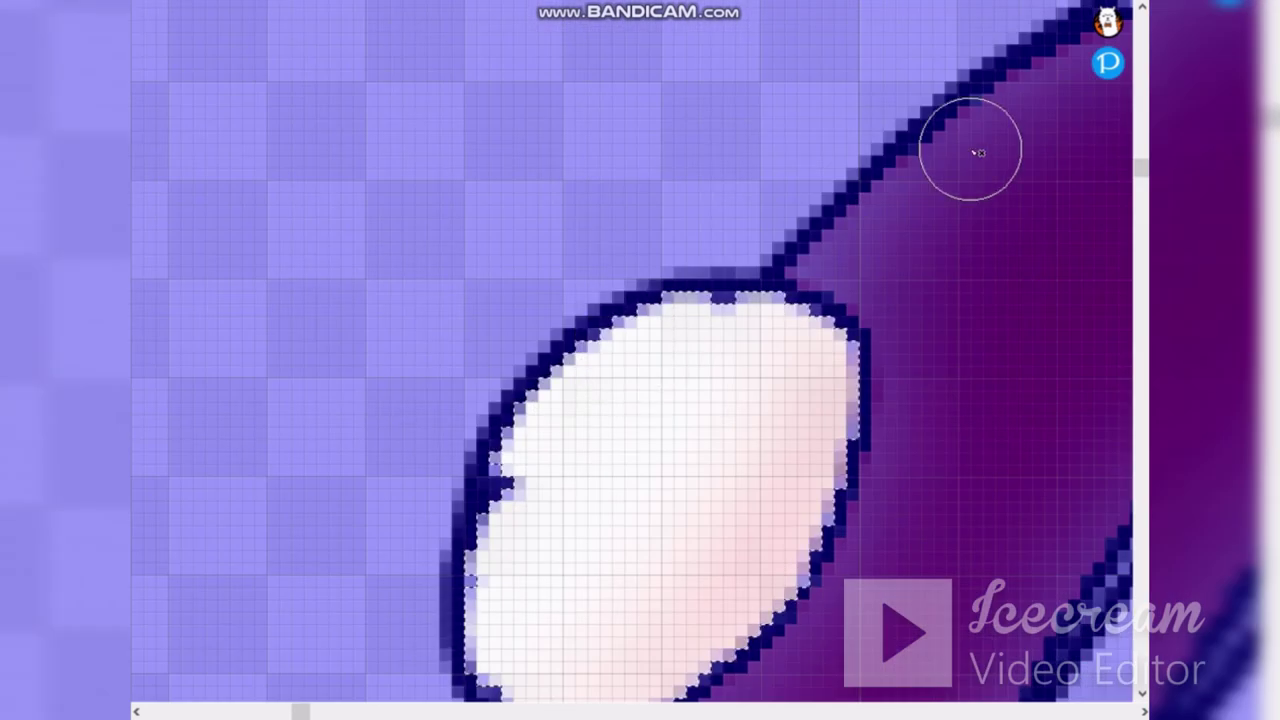
Step: Paint a black pupil with a blue rim near the bulge's upper outer edge and cut a white highlight into it
click(591, 423)
click(590, 420)
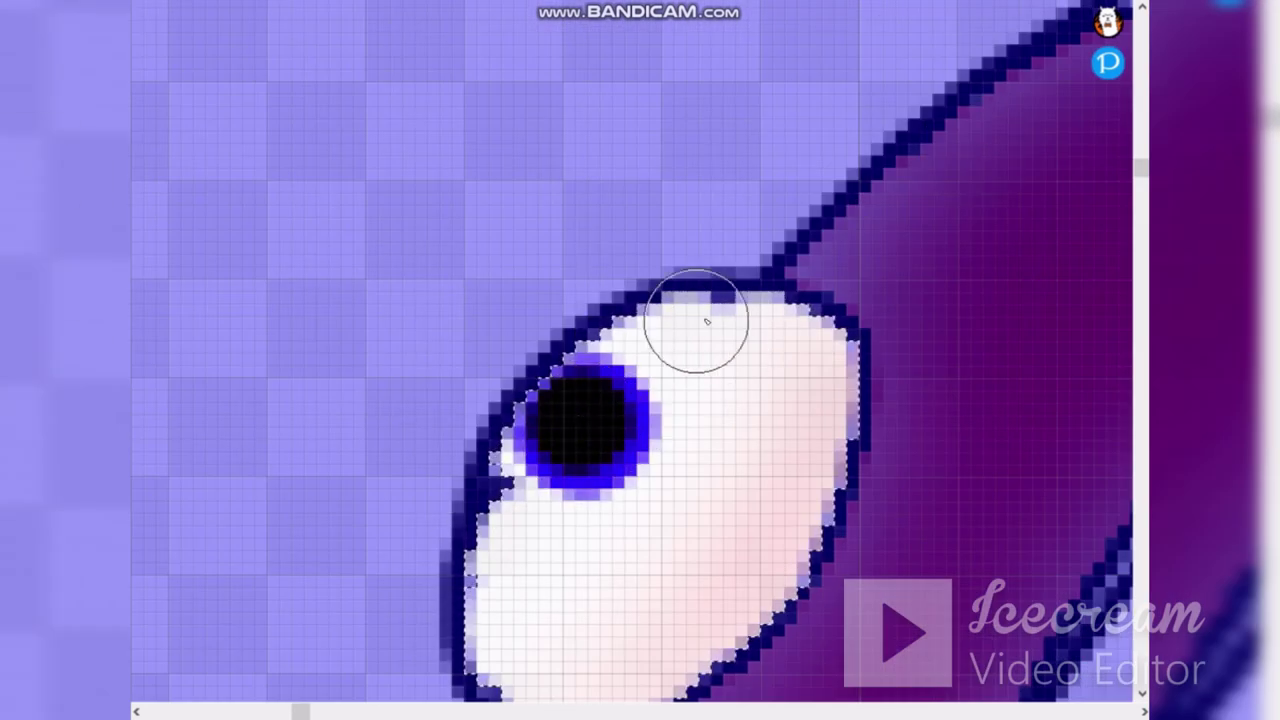
drag(634, 408, 635, 421)
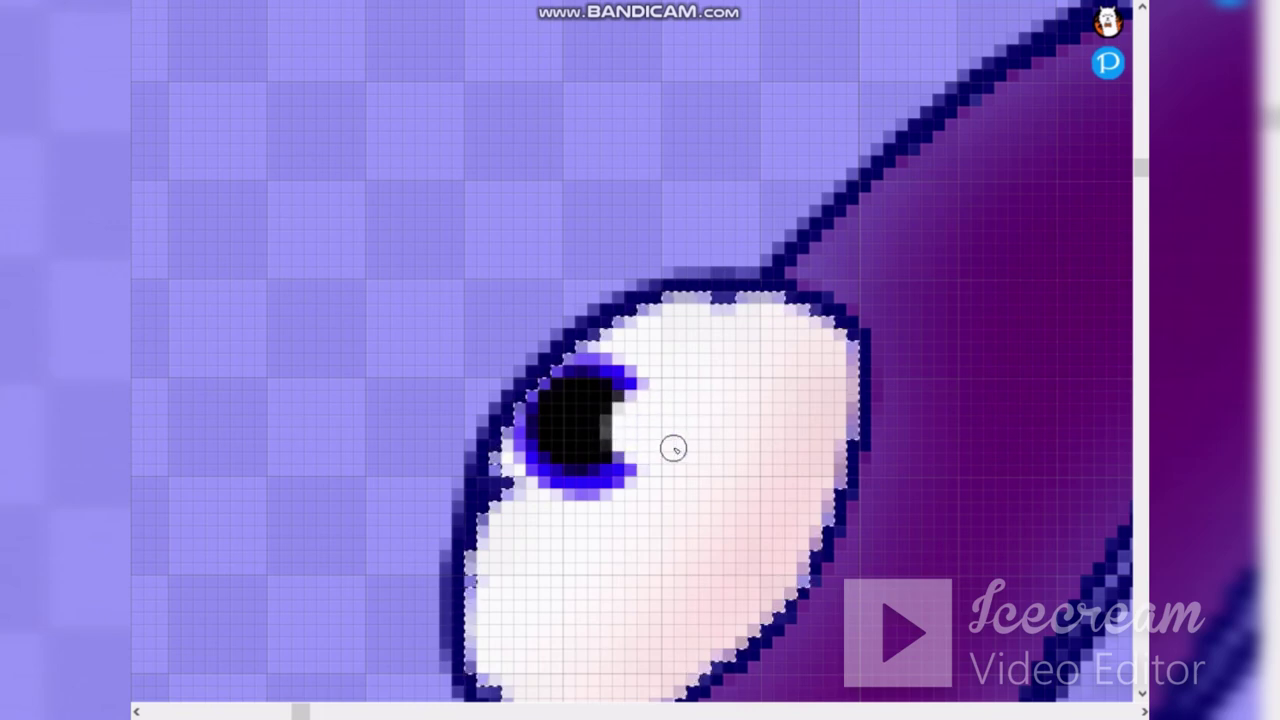
Step: Fill the next two tentacle bulges white, giving the lower one pink shading and a red iris and the upper one a green iris
scroll(674, 448, down, 8)
scroll(720, 500, up, 4)
click(722, 411)
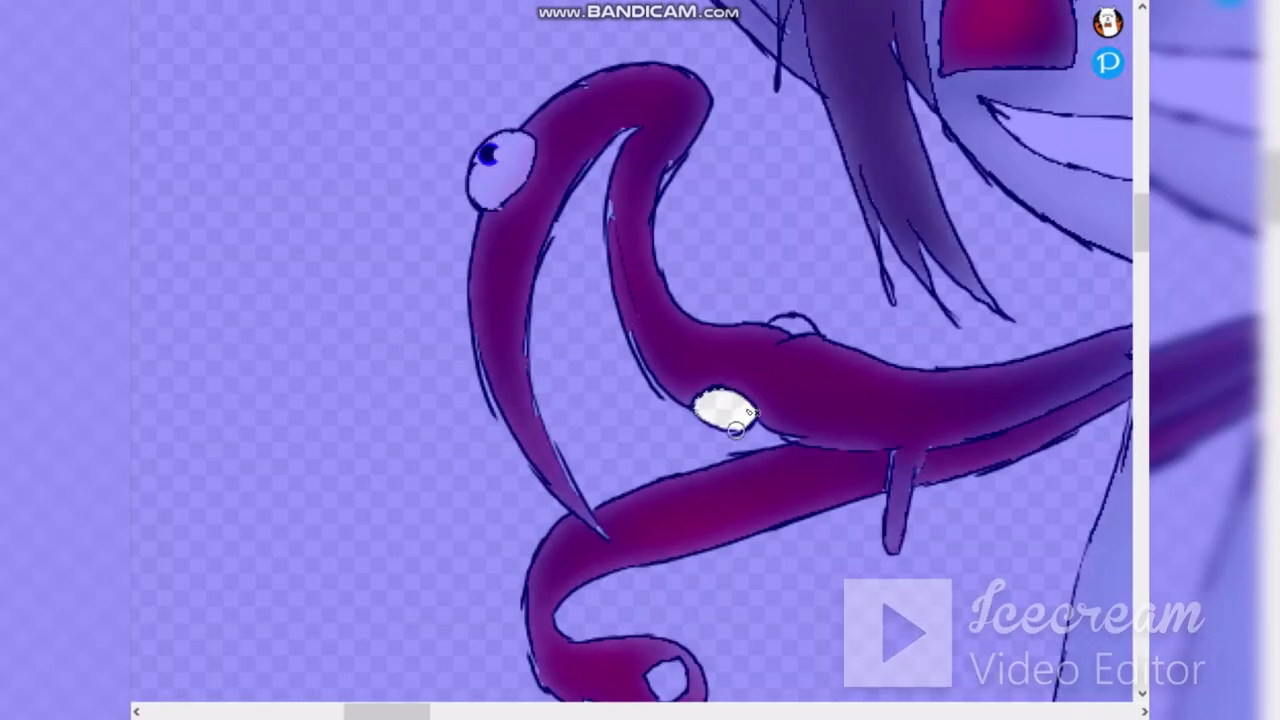
drag(807, 305, 811, 253)
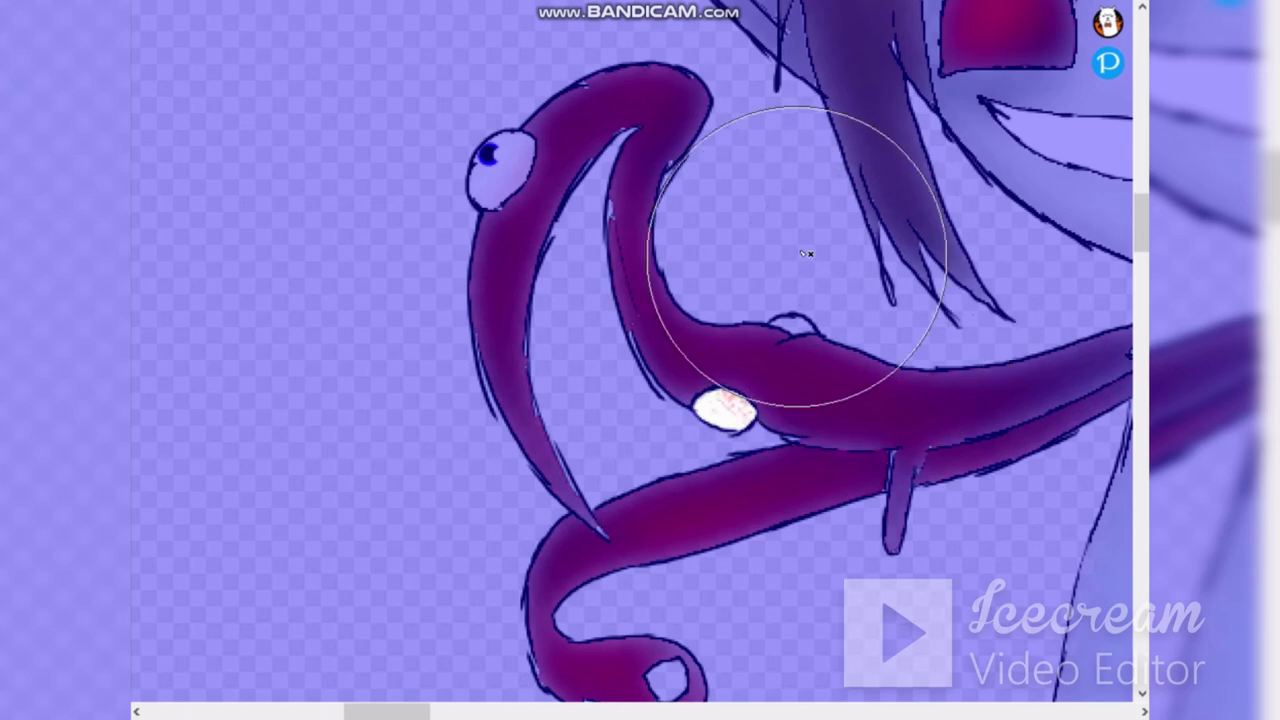
click(746, 6)
scroll(720, 400, up, 4)
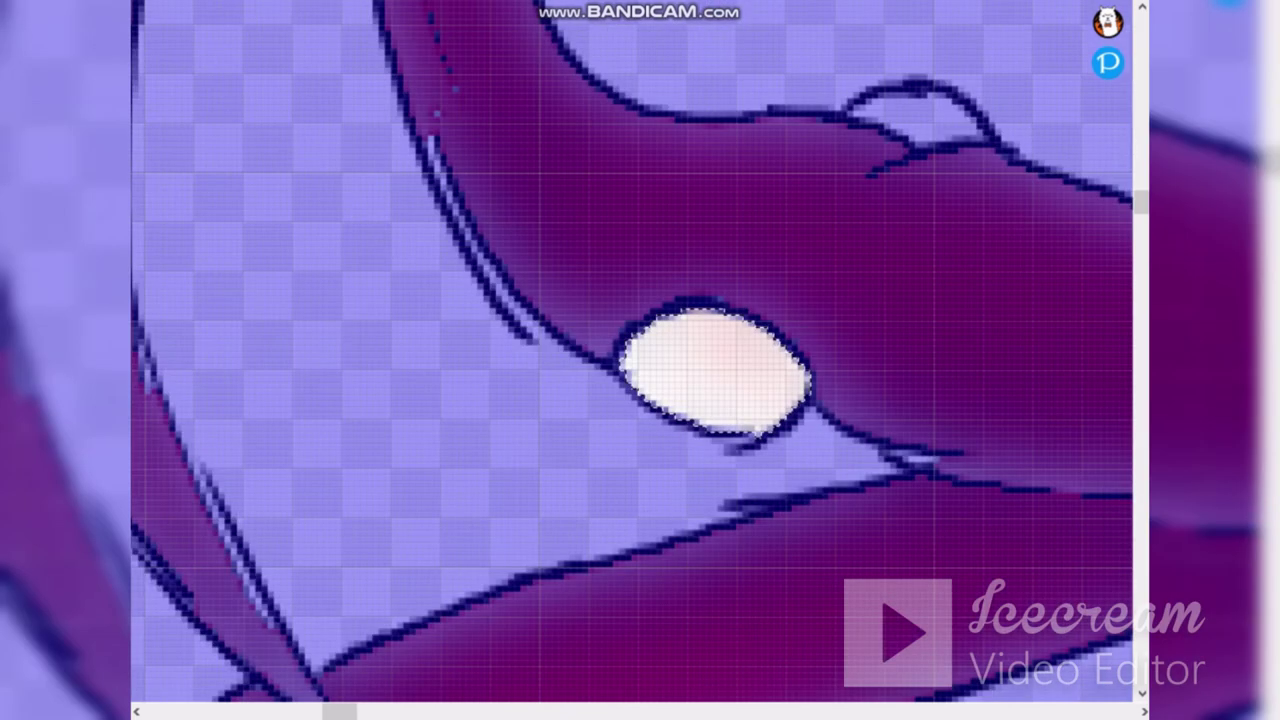
click(692, 414)
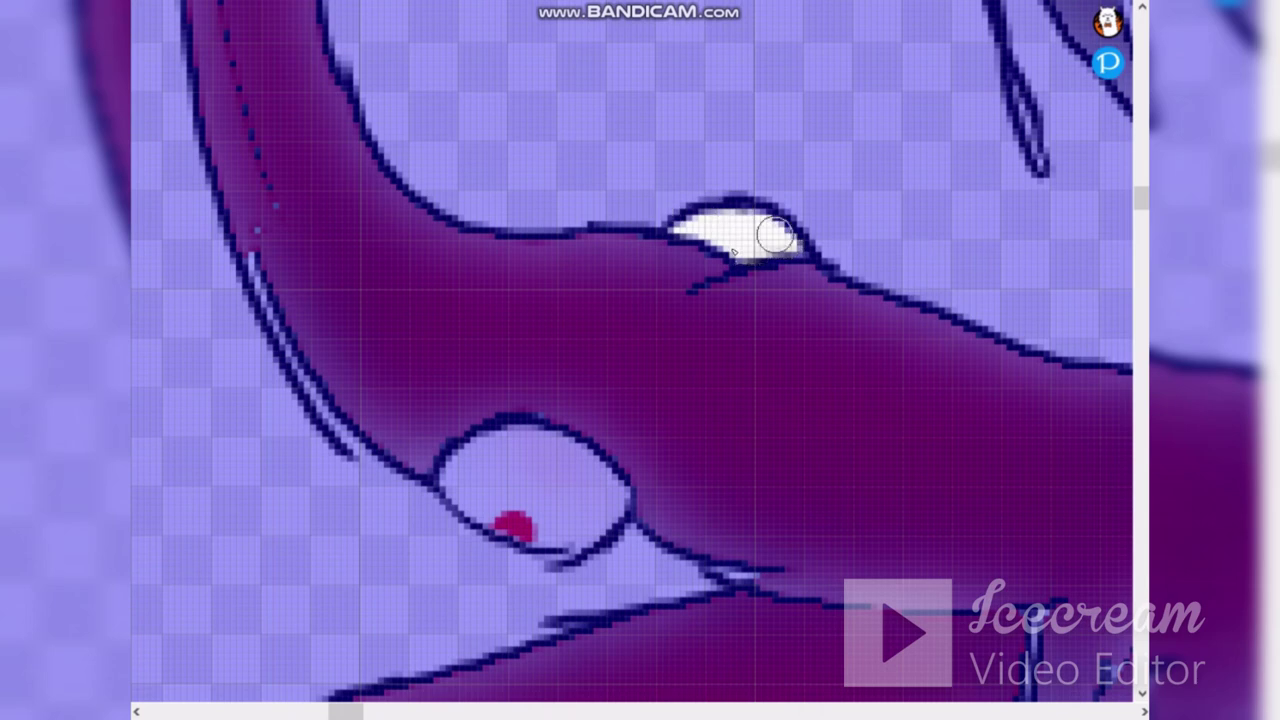
drag(775, 235, 770, 283)
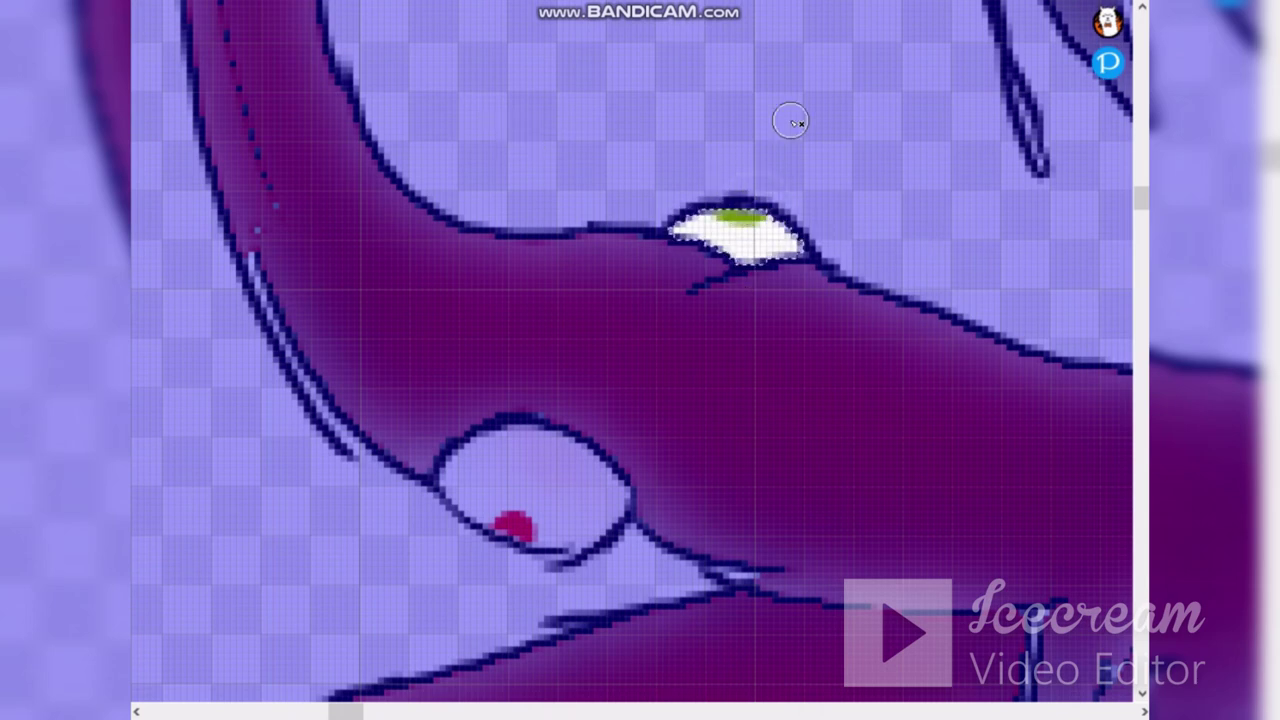
Step: Fill the angular spot on the lower tentacle's bend with black and add black drips running down from it
scroll(790, 121, down, 4)
scroll(605, 600, down, 1)
scroll(605, 605, up, 3)
click(645, 422)
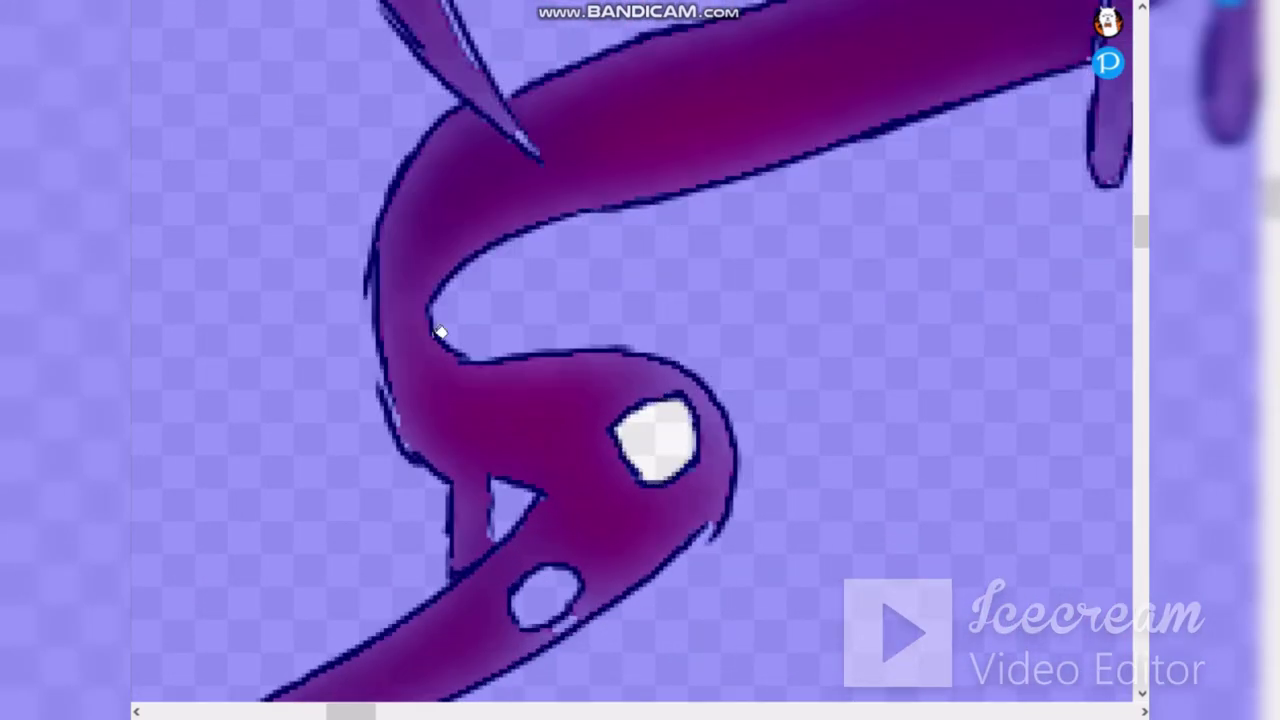
click(672, 437)
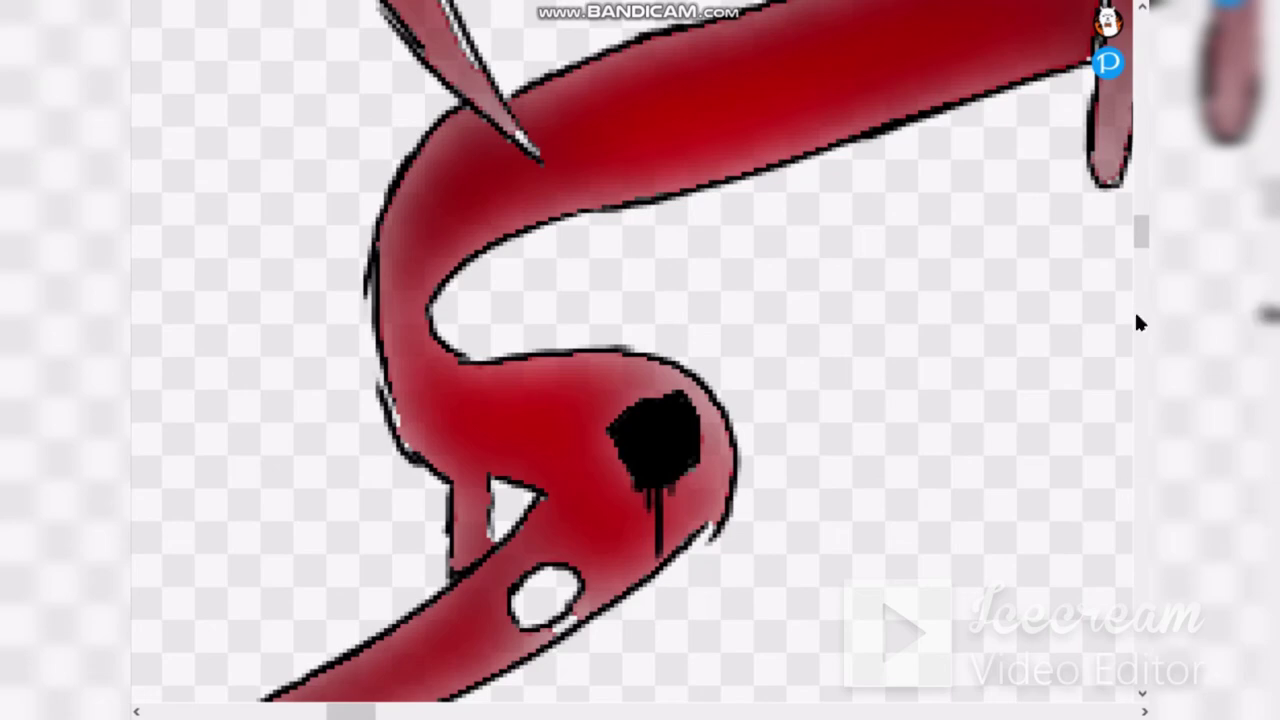
Step: Fill the oval spot below the black one with white and paint pink and green eye details on it
scroll(1137, 322, down, 4)
scroll(681, 484, up, 4)
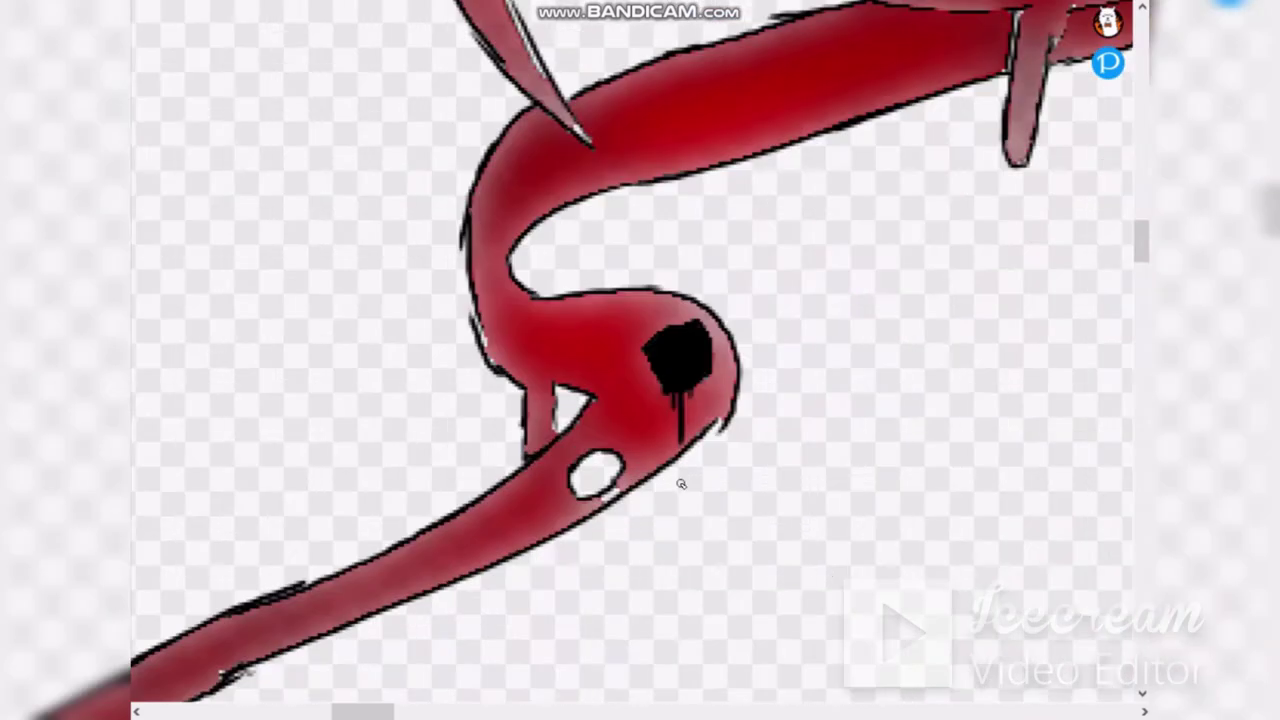
scroll(681, 484, up, 2)
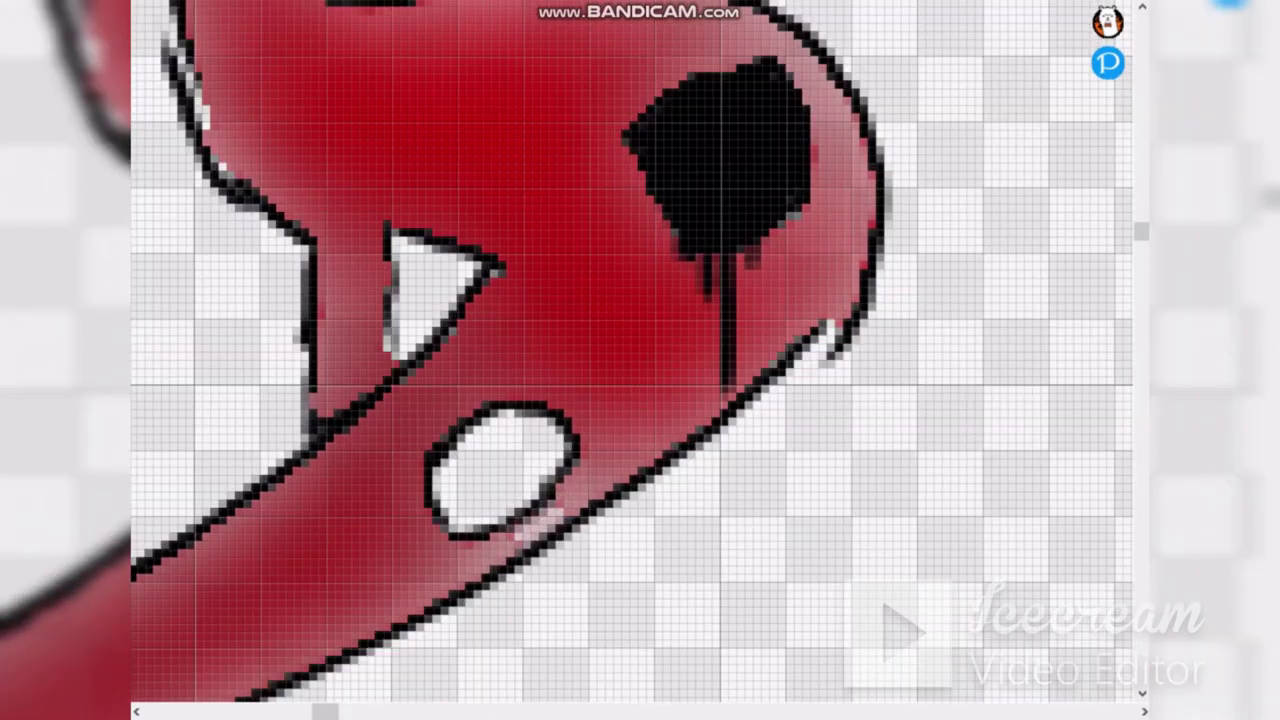
scroll(656, 496, down, 5)
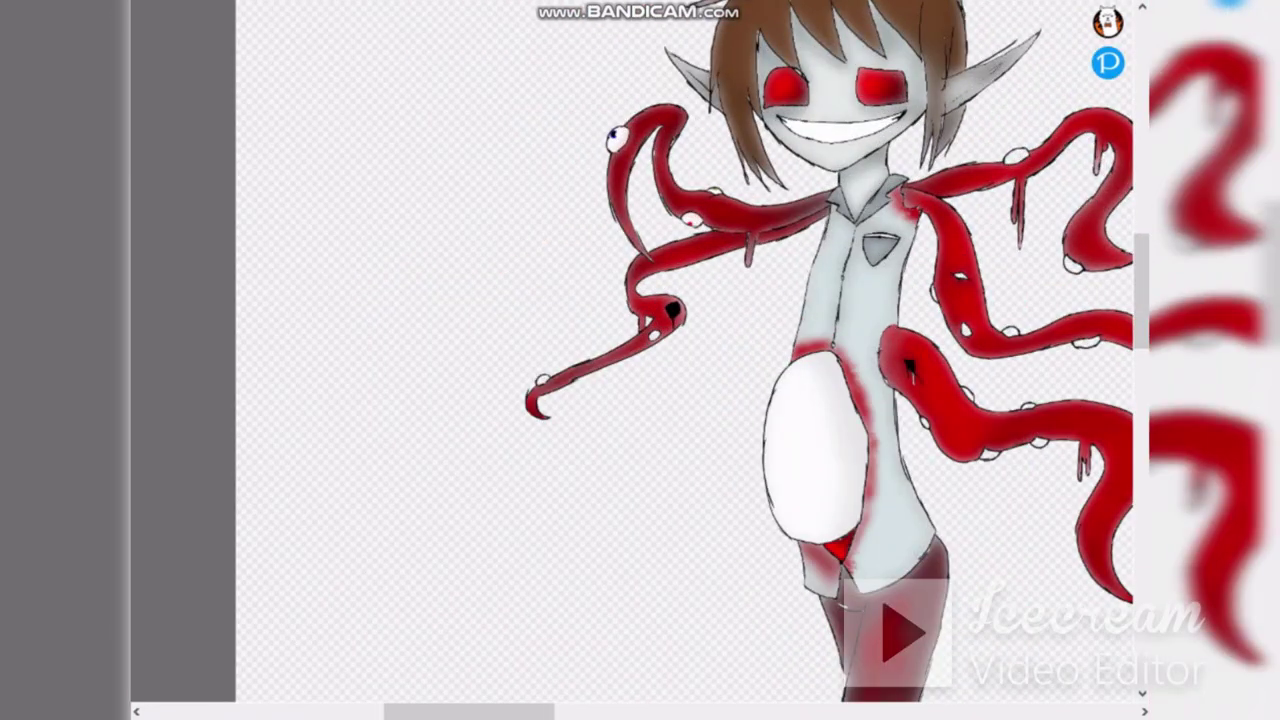
scroll(702, 505, up, 5)
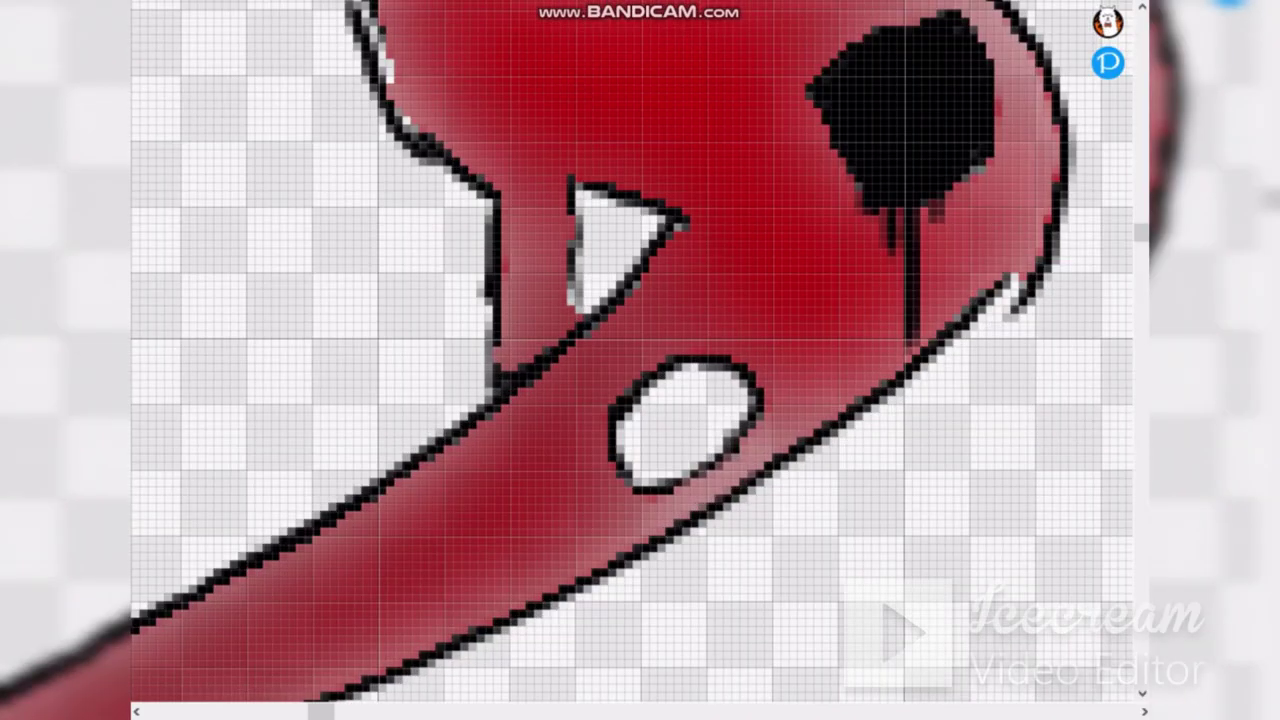
click(682, 424)
drag(690, 372, 665, 462)
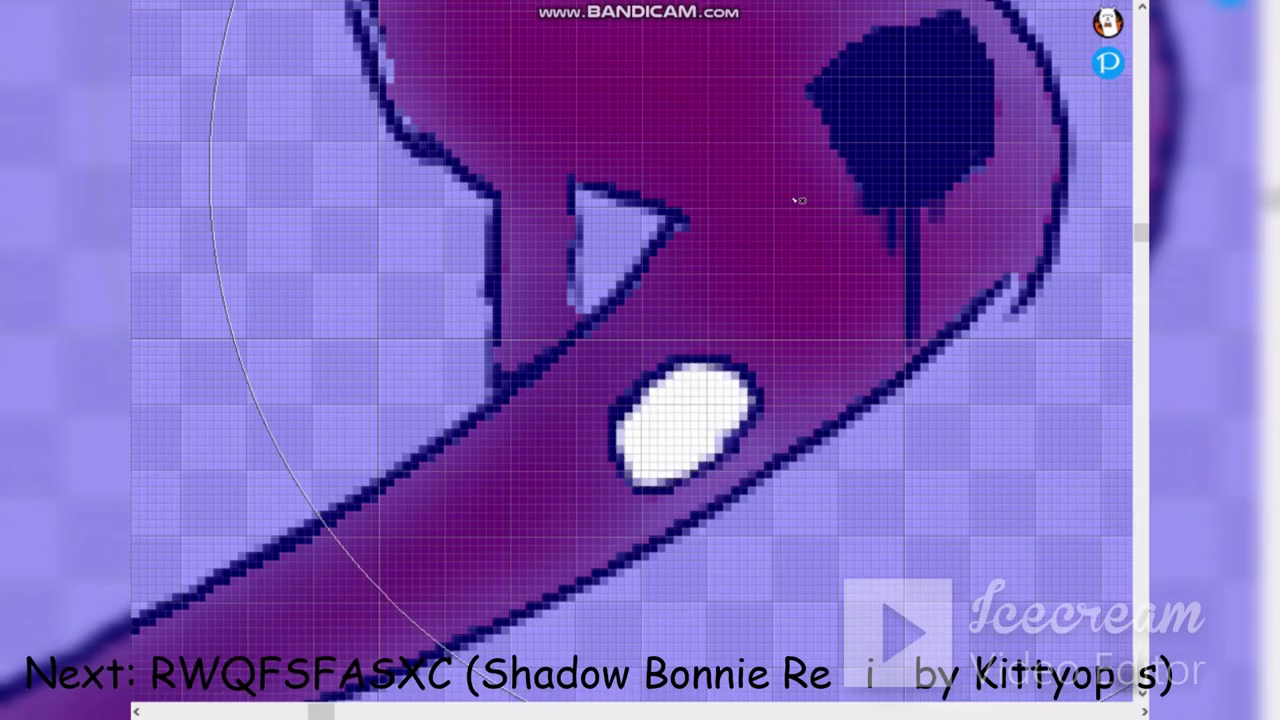
drag(728, 378, 645, 418)
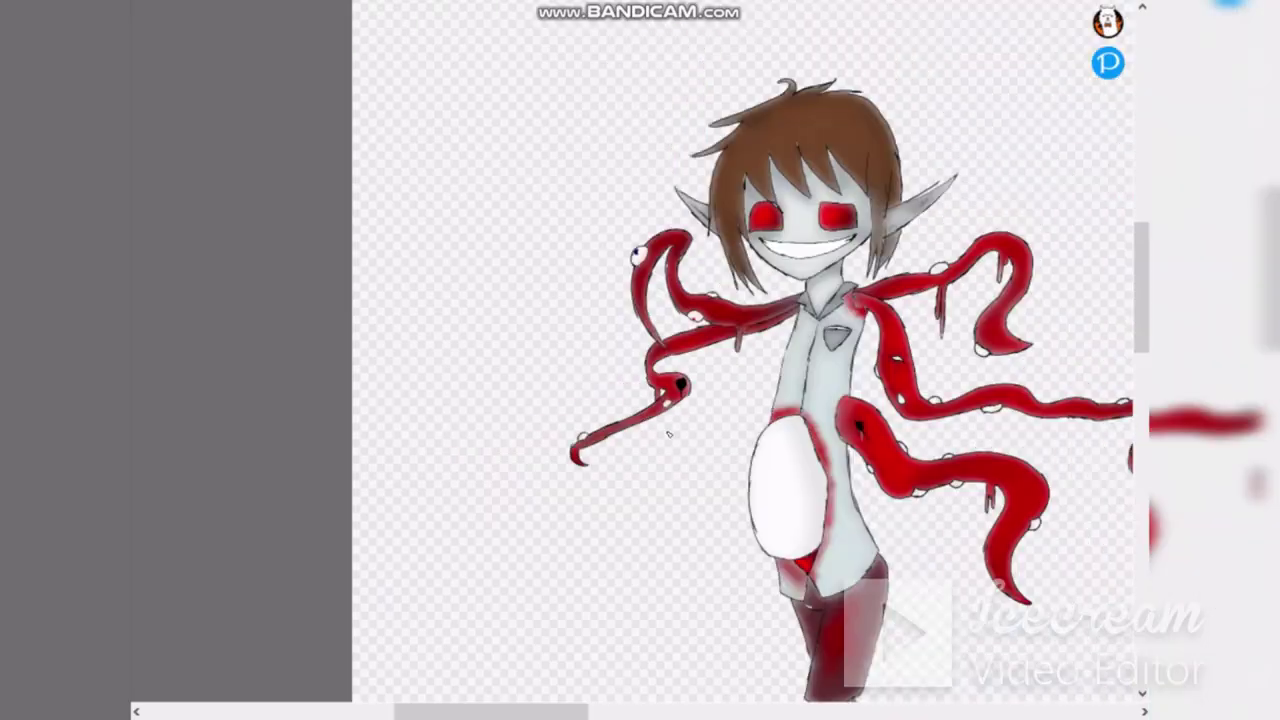
Step: Fill the bulge near the tentacle's tip with white and paint red veins and a small green iris on it
scroll(566, 449, up, 10)
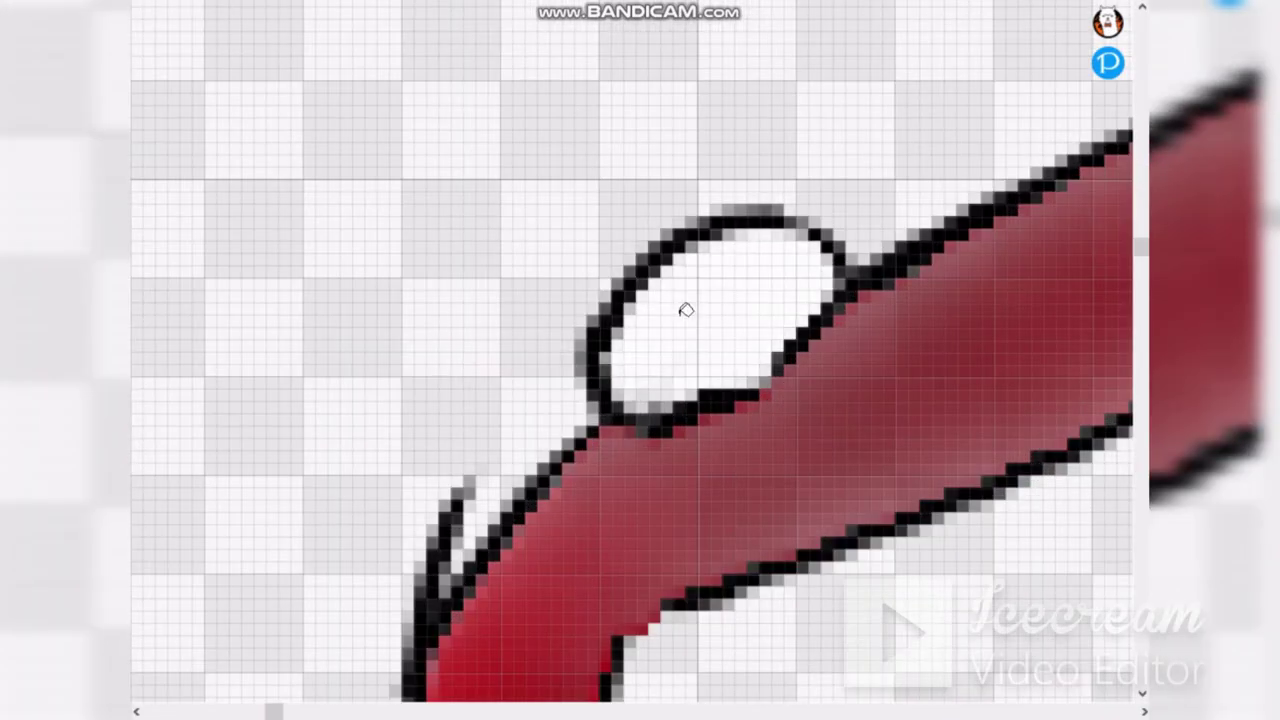
key(ctrl+z)
key(ctrl+z)
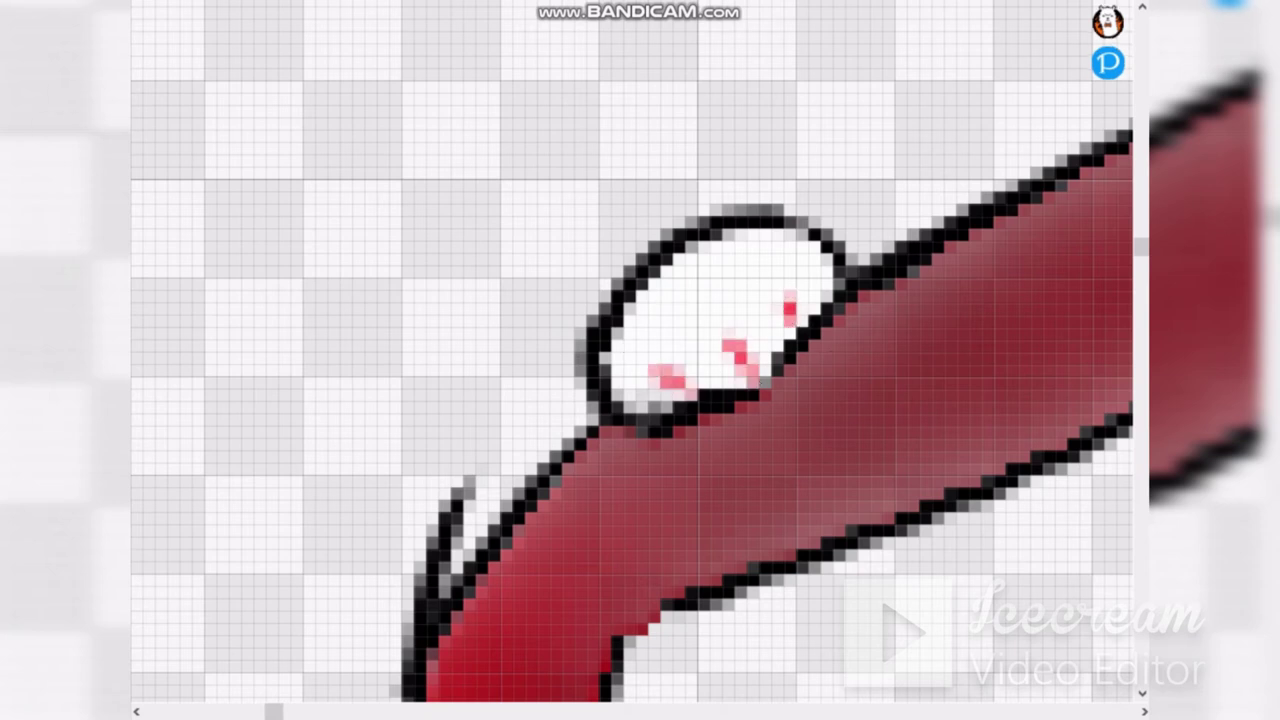
drag(689, 285, 660, 300)
Step: Outline a tall red iris against the outer edge of the large white oval and fill it with bright red
scroll(690, 217, down, 8)
scroll(994, 312, up, 2)
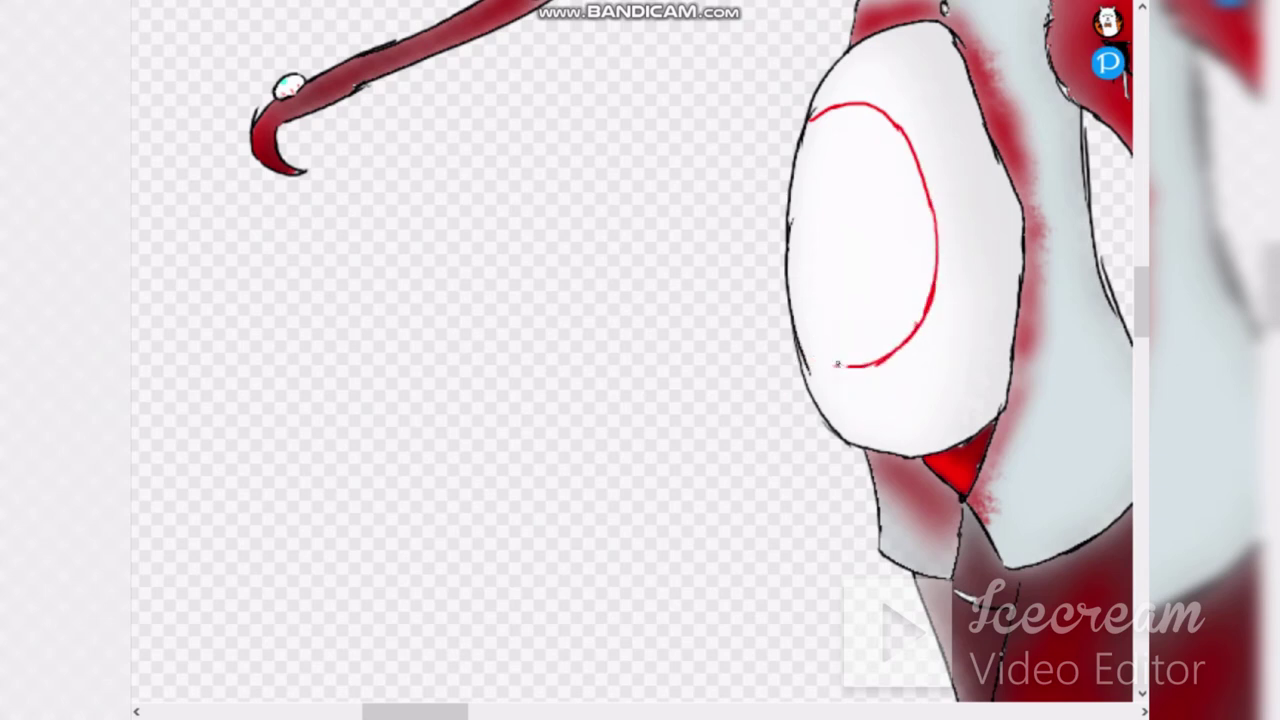
scroll(903, 177, up, 5)
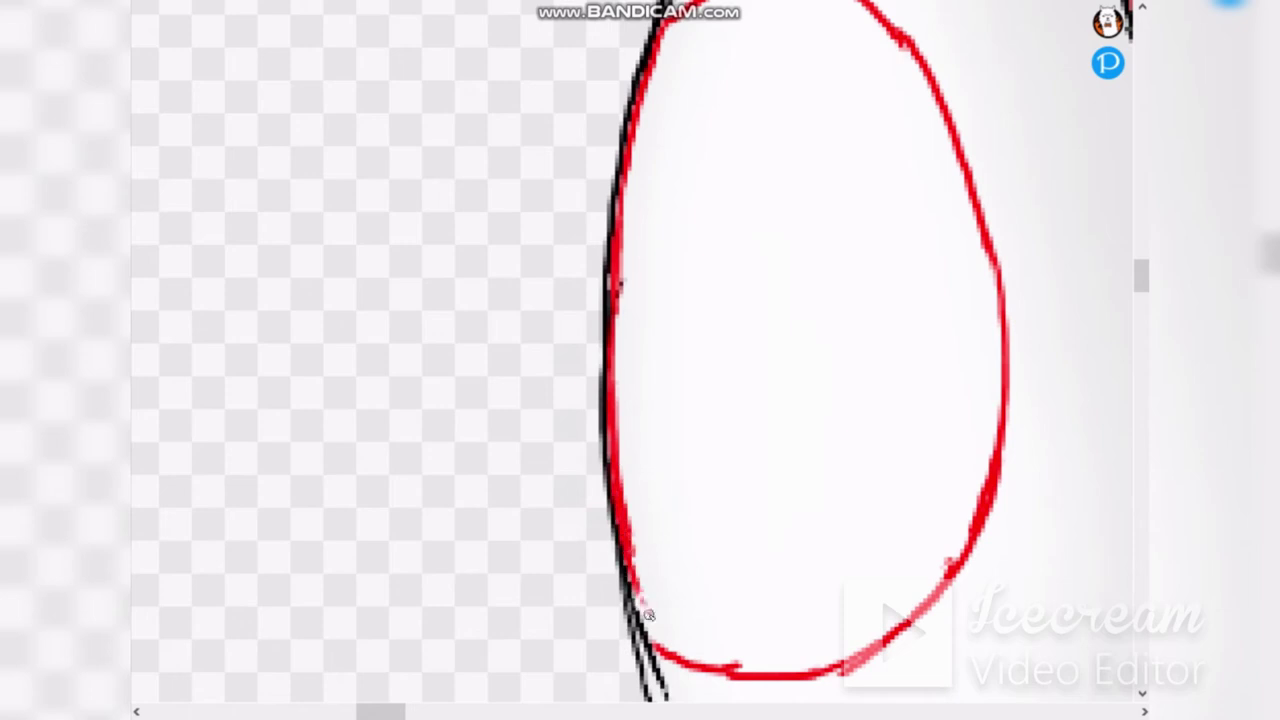
click(681, 253)
click(681, 253)
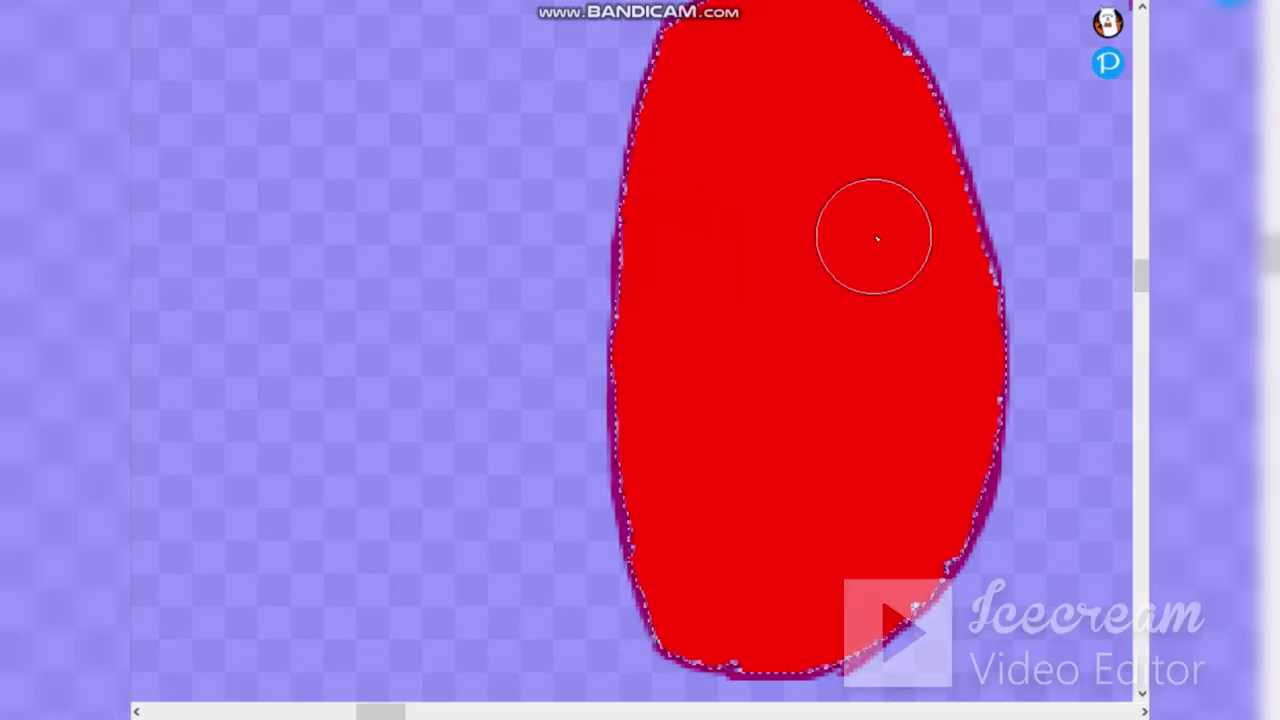
Step: Paint a large rough-edged black oval pupil in the middle of the red iris
mouse_move(755, 440)
mouse_down()
mouse_move(771, 192)
mouse_move(747, 353)
mouse_up()
key(ctrl+z)
mouse_move(777, 132)
mouse_down()
mouse_move(755, 176)
mouse_move(816, 337)
mouse_move(779, 141)
mouse_move(880, 197)
mouse_move(803, 409)
mouse_up()
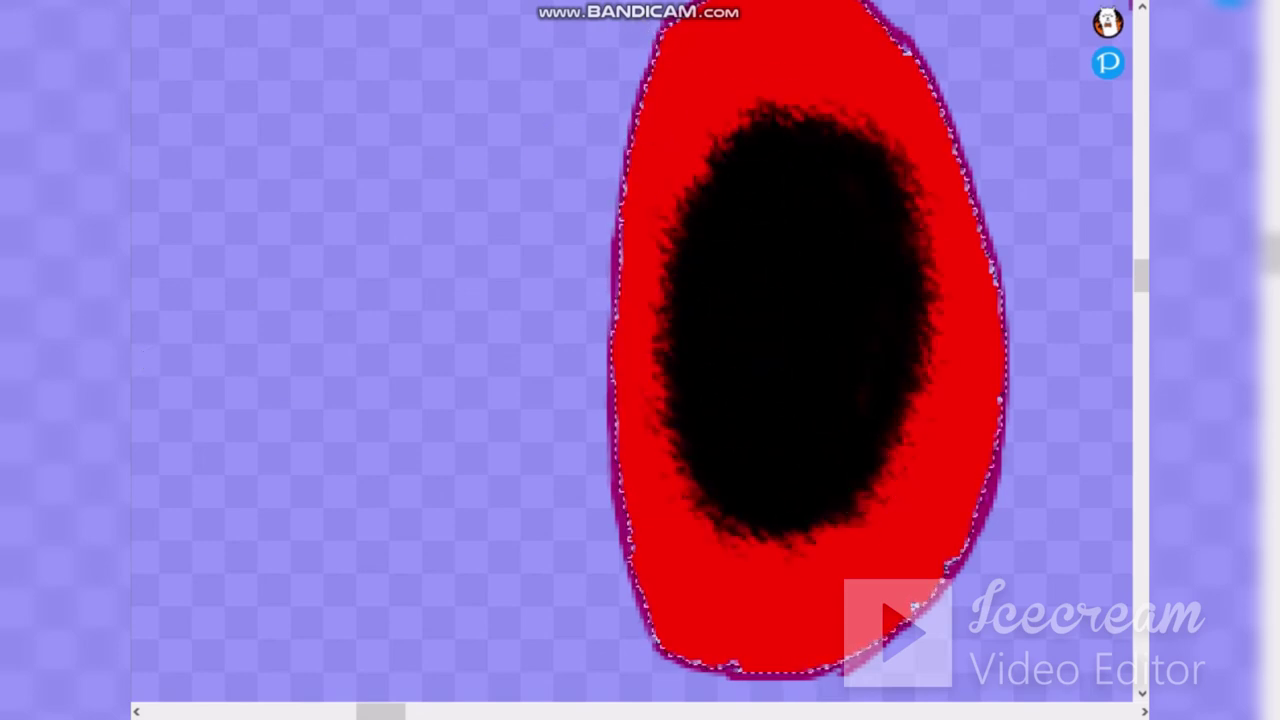
Step: Draw straight pale yellow rays from the pupil out to the iris edge all the way around
mouse_move(650, 82)
mouse_down()
mouse_move(757, 186)
mouse_move(720, 150)
mouse_up()
drag(620, 215, 688, 236)
drag(670, 645, 740, 528)
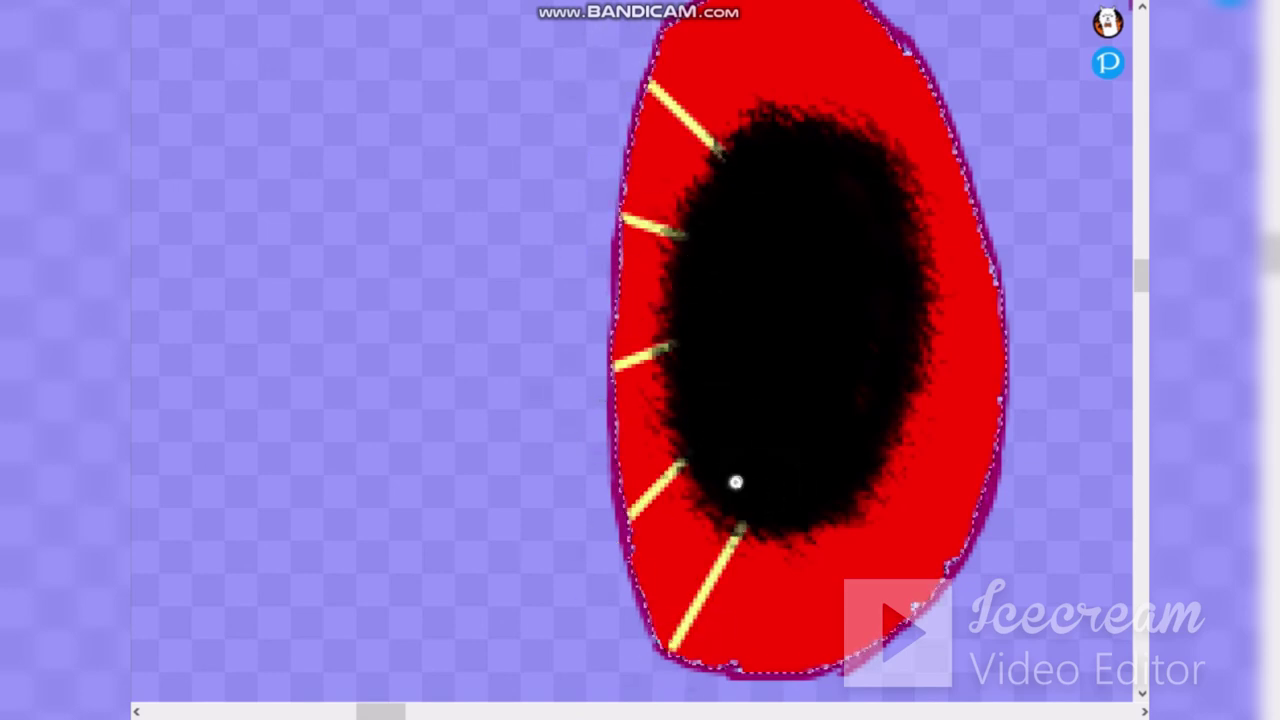
drag(635, 565, 705, 510)
drag(776, 670, 776, 540)
drag(892, 628, 845, 520)
drag(908, 444, 990, 474)
drag(908, 329, 1055, 320)
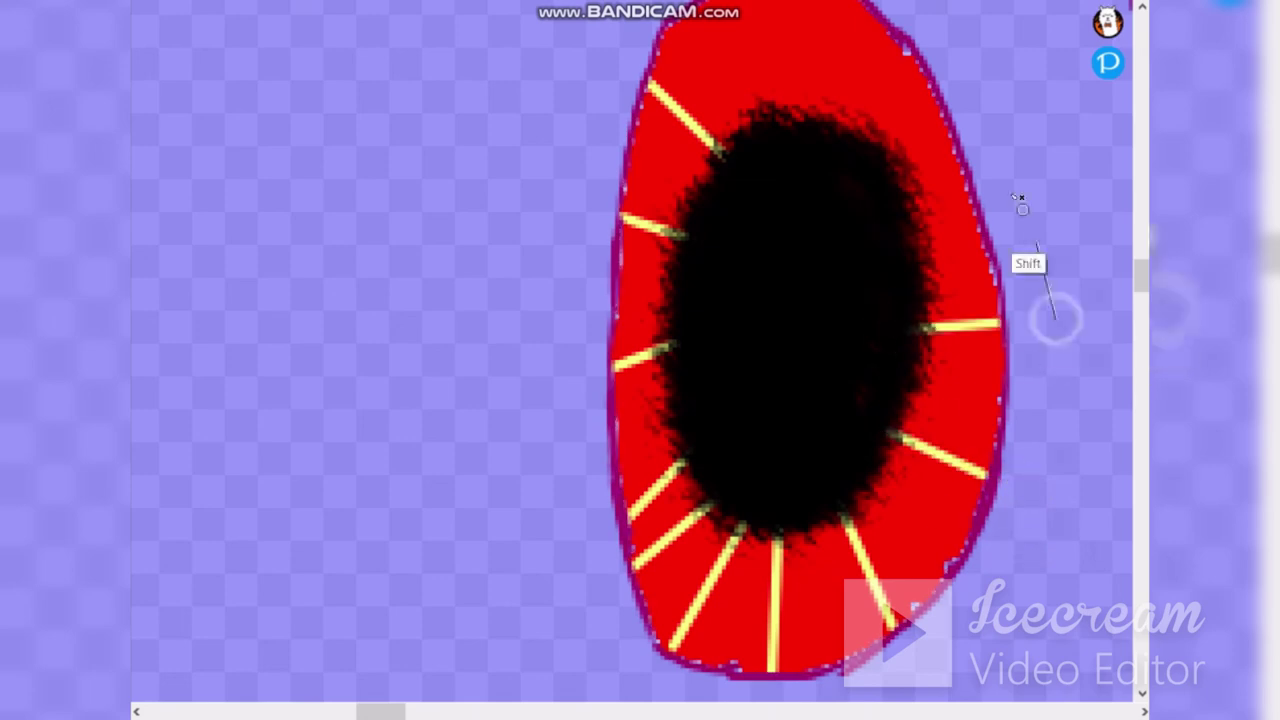
drag(870, 217, 1000, 160)
drag(914, 60, 817, 131)
scroll(750, 460, down, 3)
scroll(764, 338, up, 1)
drag(761, 362, 741, 130)
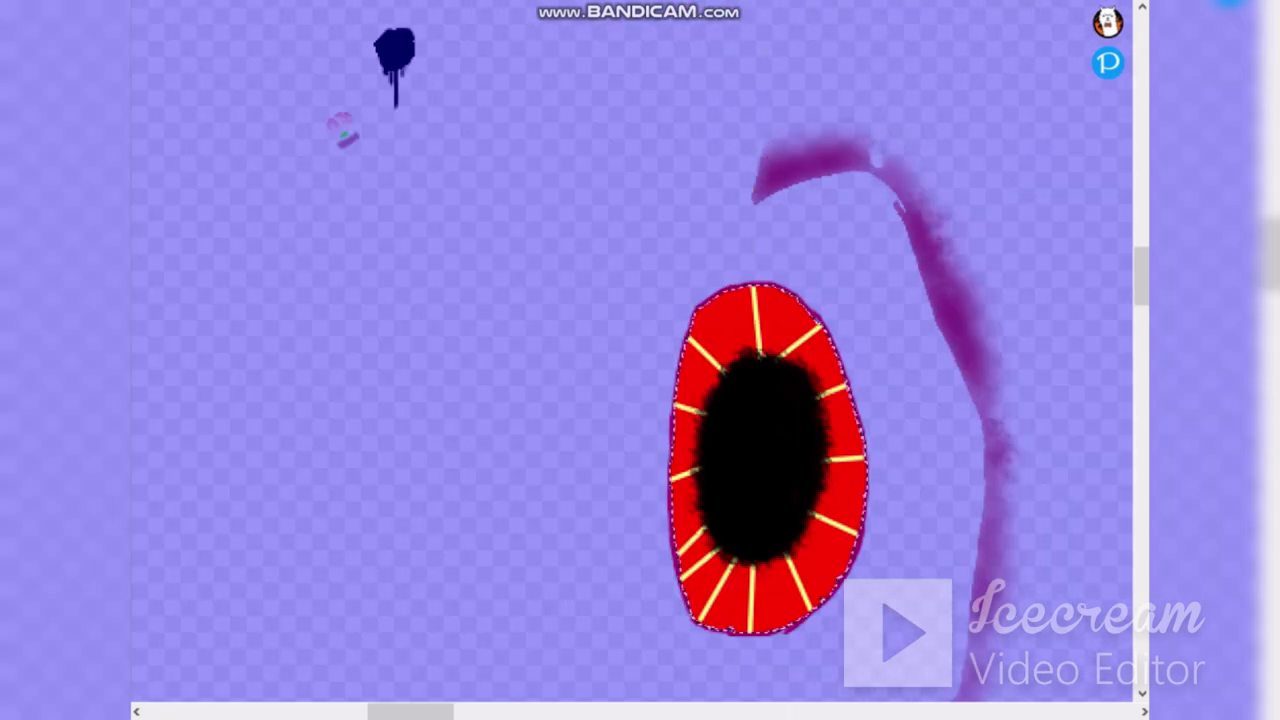
Step: Soften the yellow rays in the red iris with a slight Gaussian blur
drag(705, 581, 886, 297)
key(ctrl+z)
key(ctrl+b)
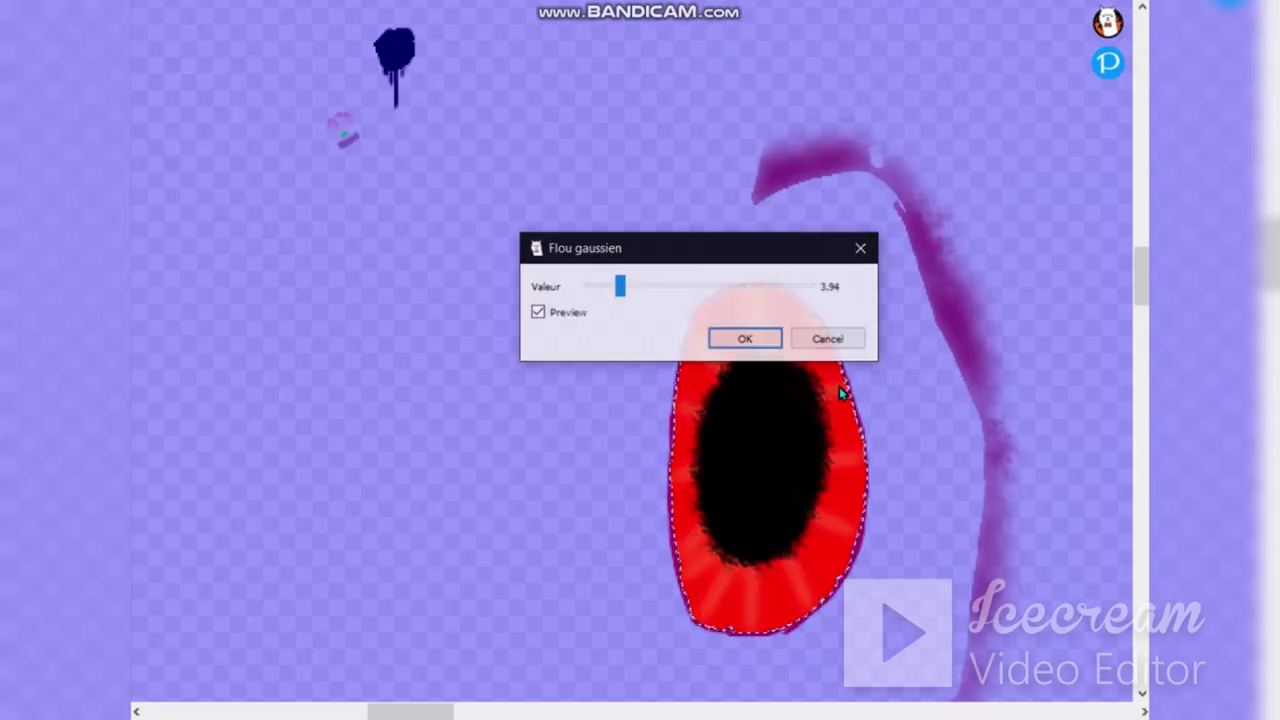
click(592, 286)
click(746, 340)
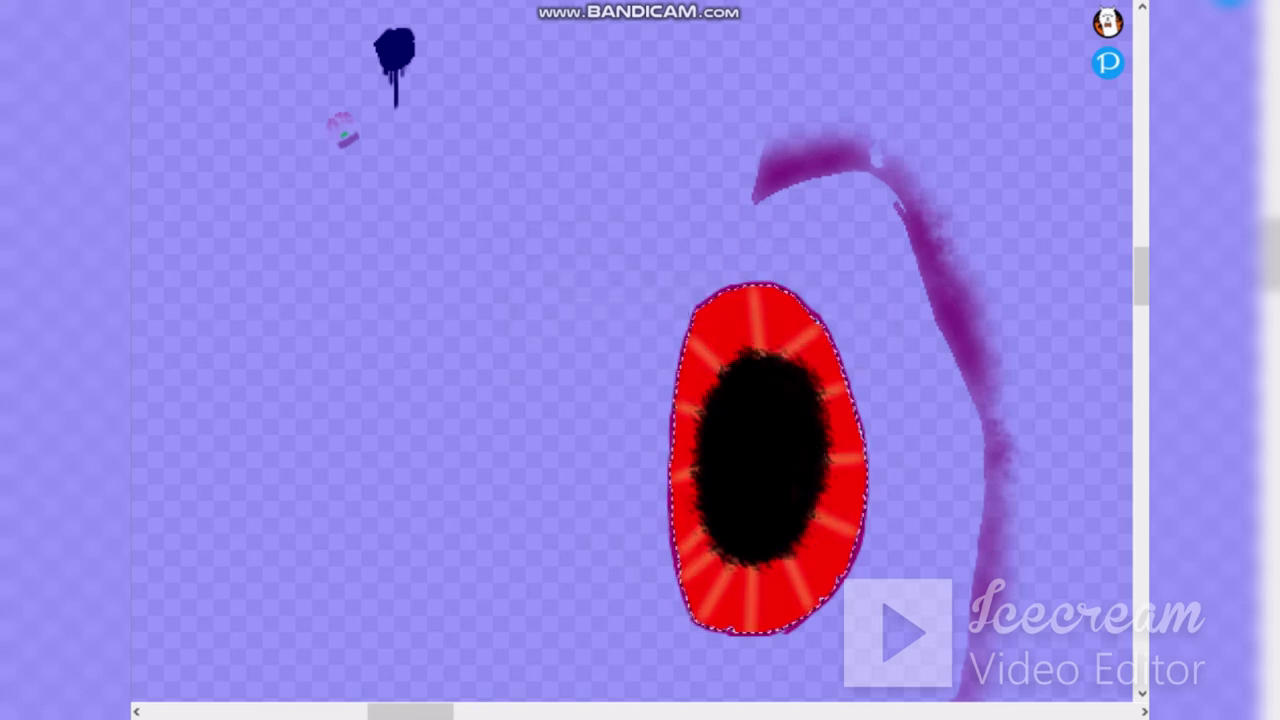
Step: Draw straight bright yellow rays from the pupil to the edge along the lower and left parts of the red iris
drag(762, 356, 769, 394)
key(ctrl+z)
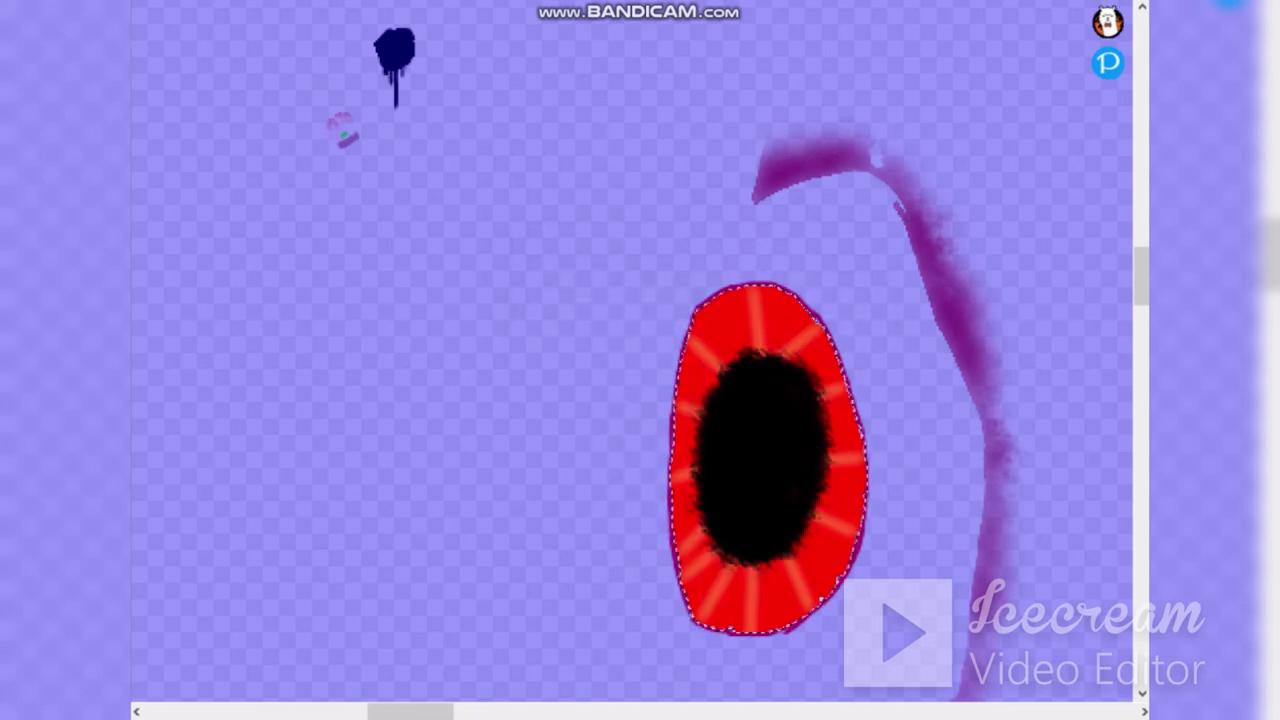
scroll(775, 440, up, 1)
click(829, 692)
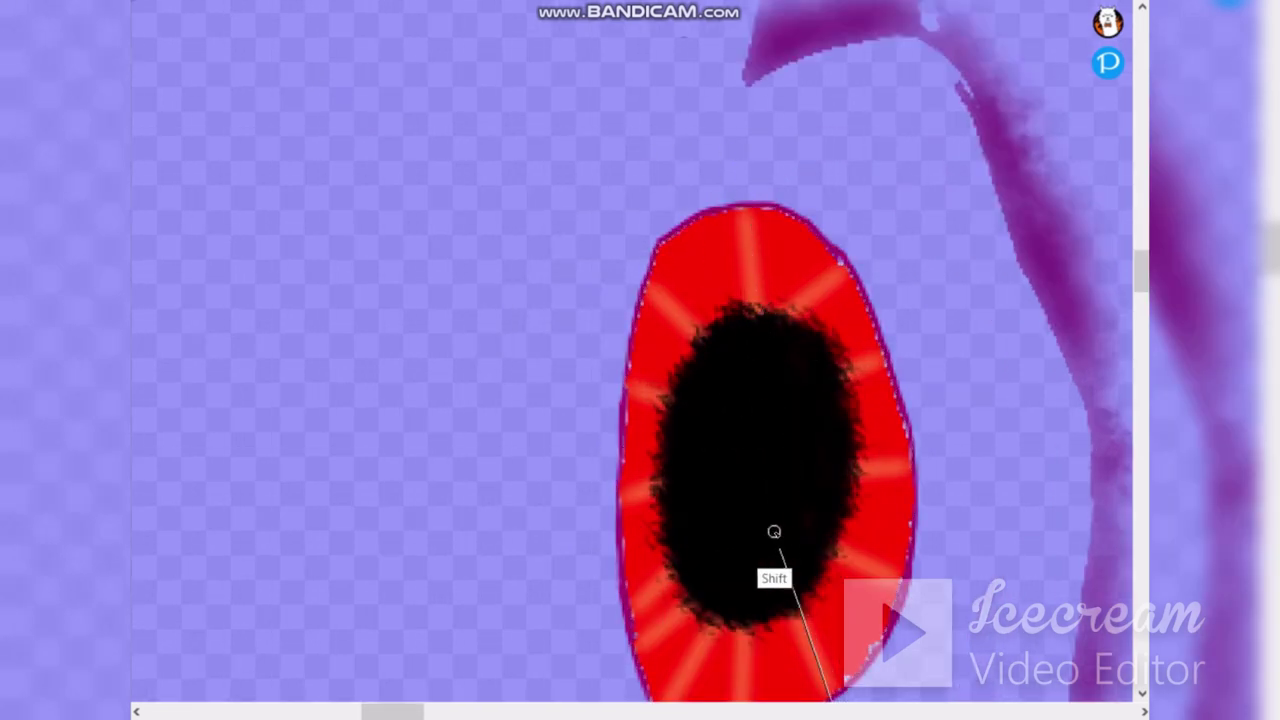
shift+click(774, 531)
scroll(738, 565, down, 3)
scroll(723, 586, up, 2)
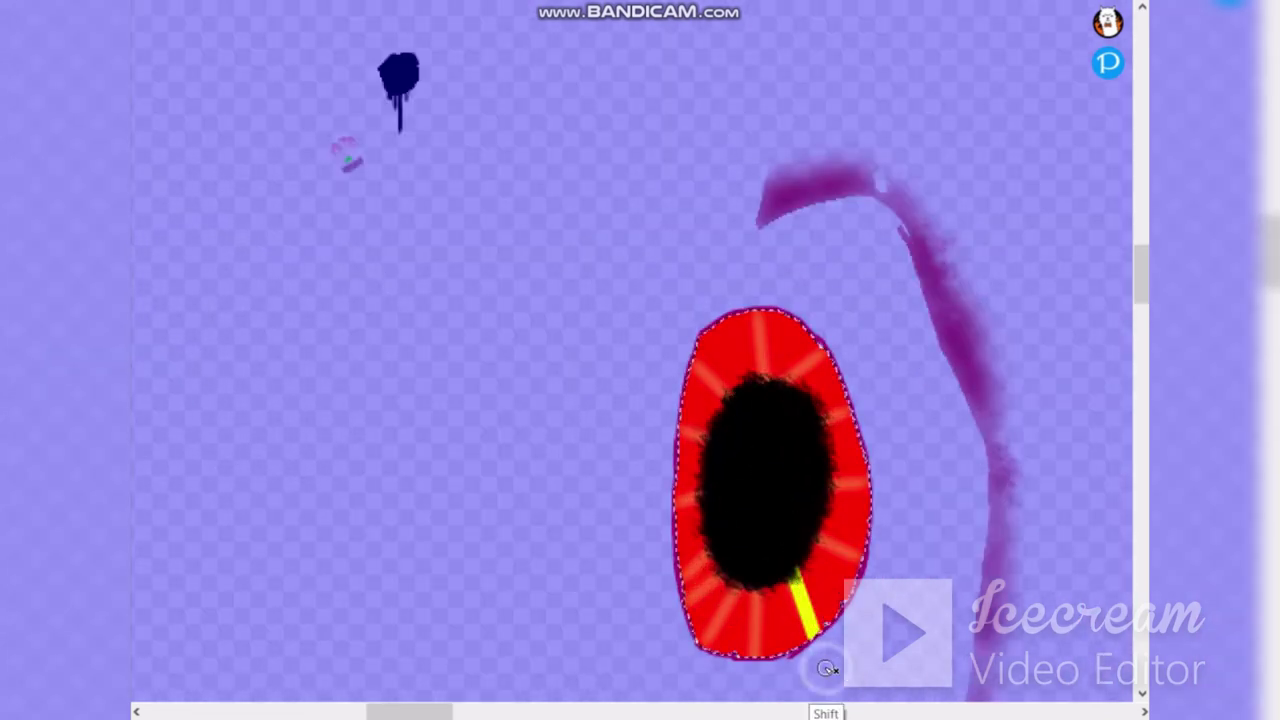
click(757, 677)
shift+click(755, 552)
click(686, 660)
shift+click(768, 550)
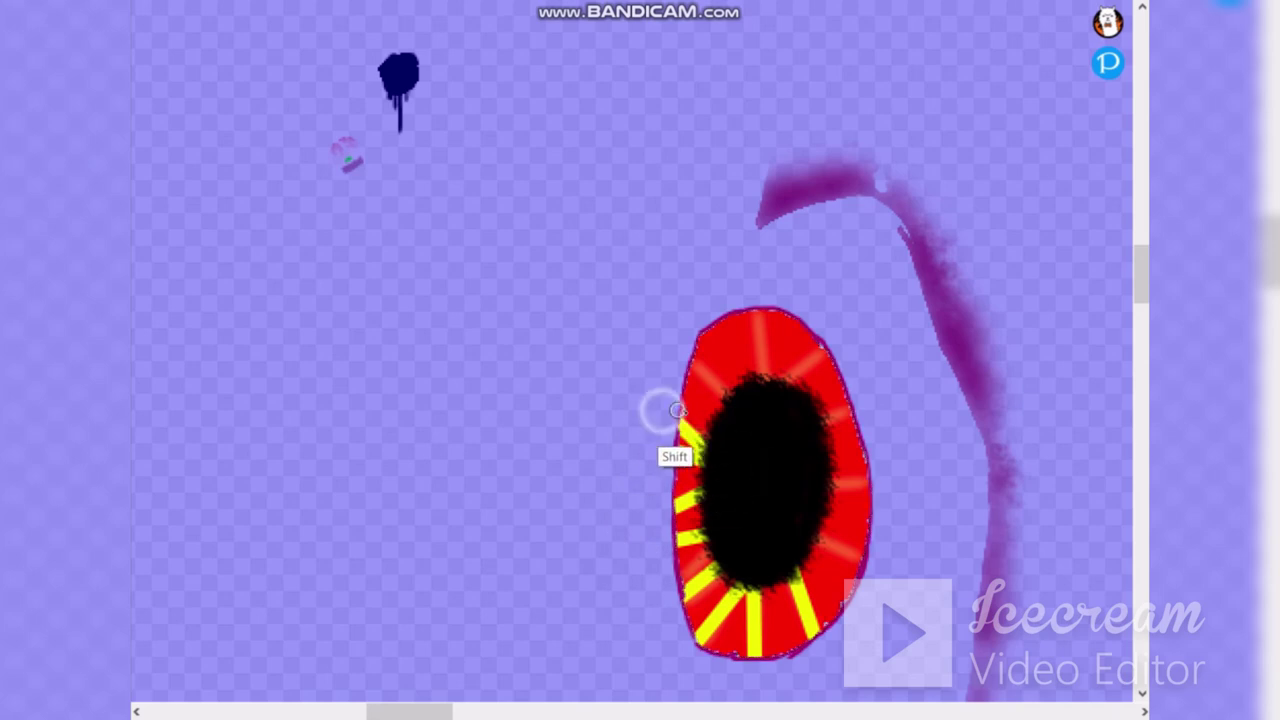
Step: Add bright yellow rays around the upper and right parts of the iris and soften them all with a 3.94 Gaussian blur
shift+click(722, 413)
click(728, 312)
shift+click(751, 396)
click(785, 309)
shift+click(768, 392)
click(836, 360)
shift+click(800, 396)
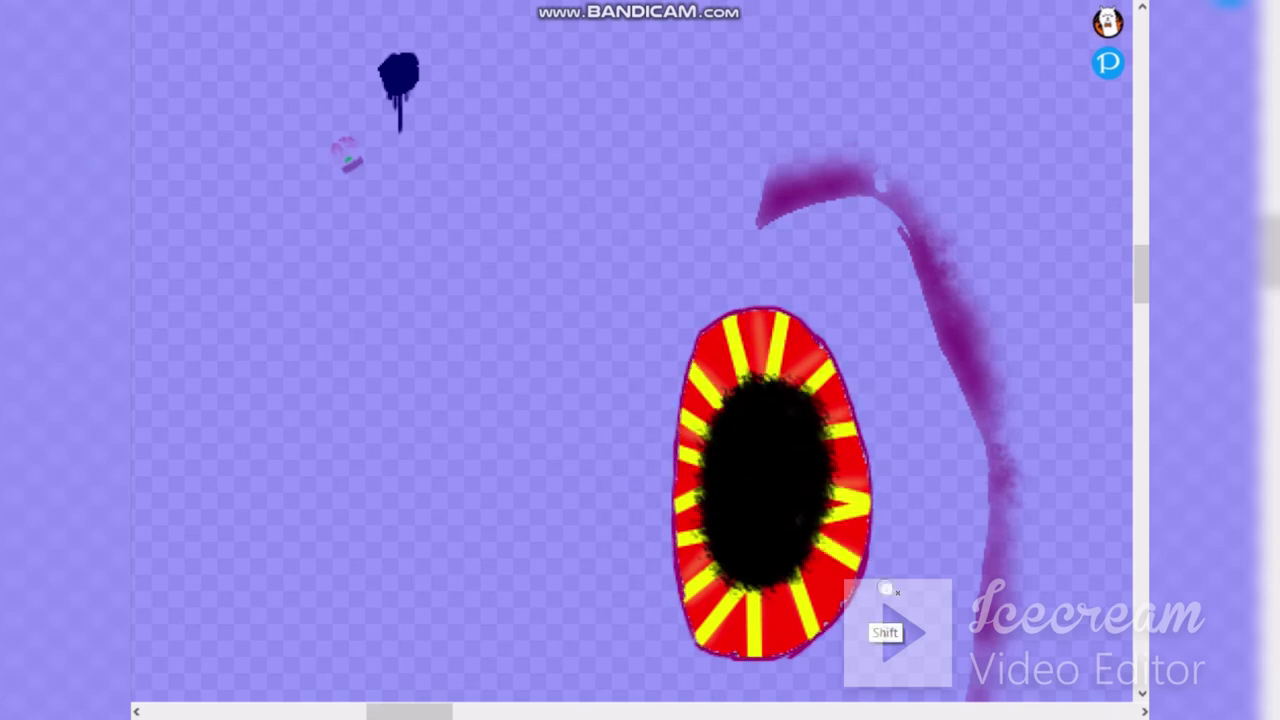
click(229, 180)
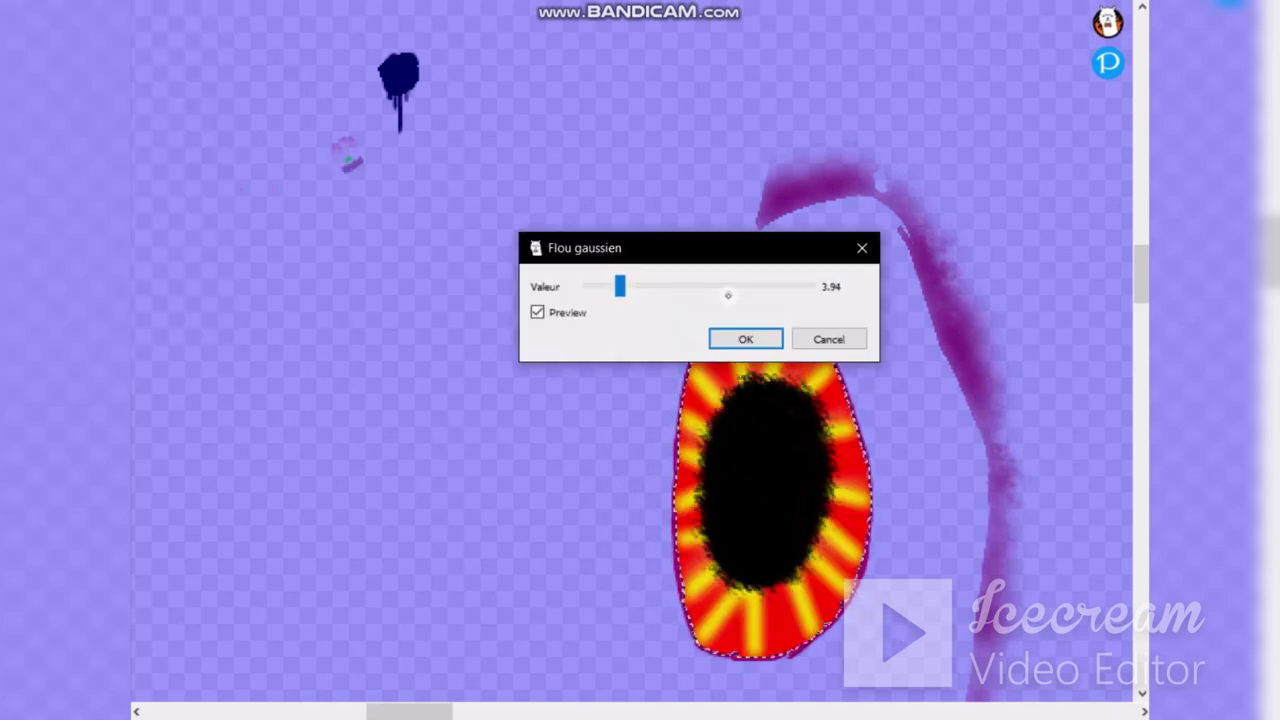
key(Return)
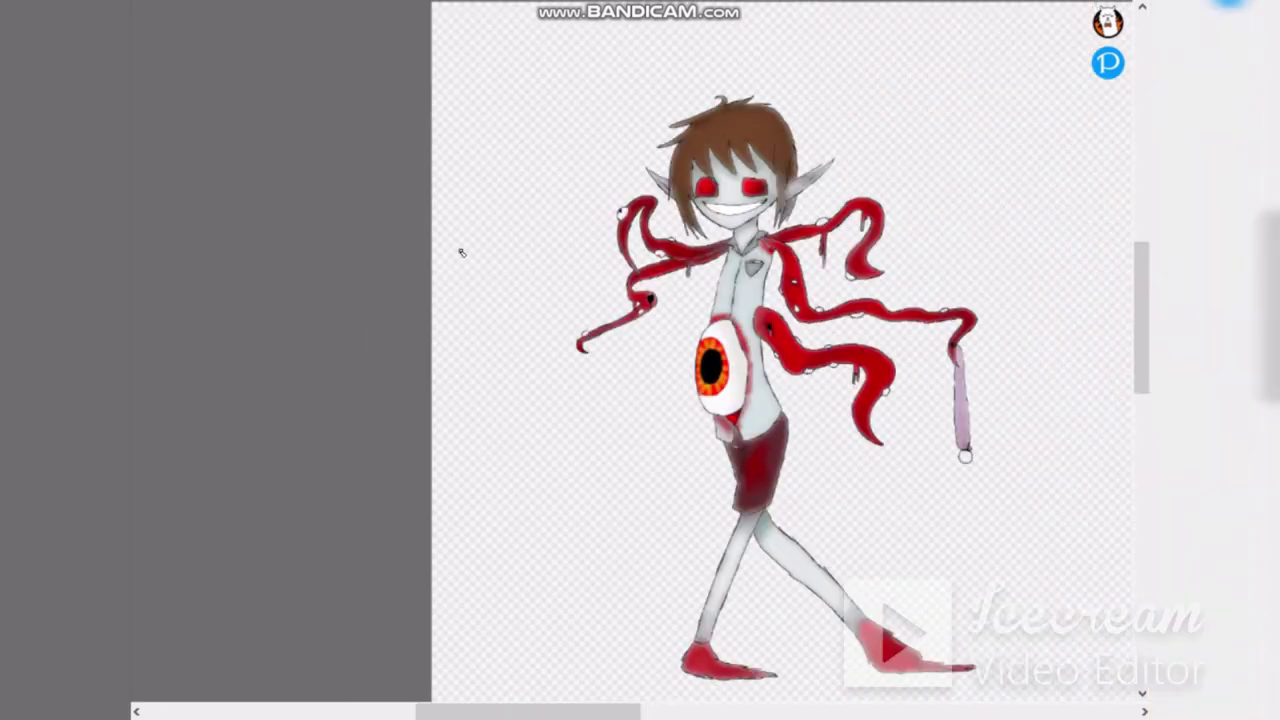
Step: Paint the small white eyes on the upper right tentacle pink, including the one near its tip
scroll(978, 466, up, 5)
scroll(533, 158, down, 2)
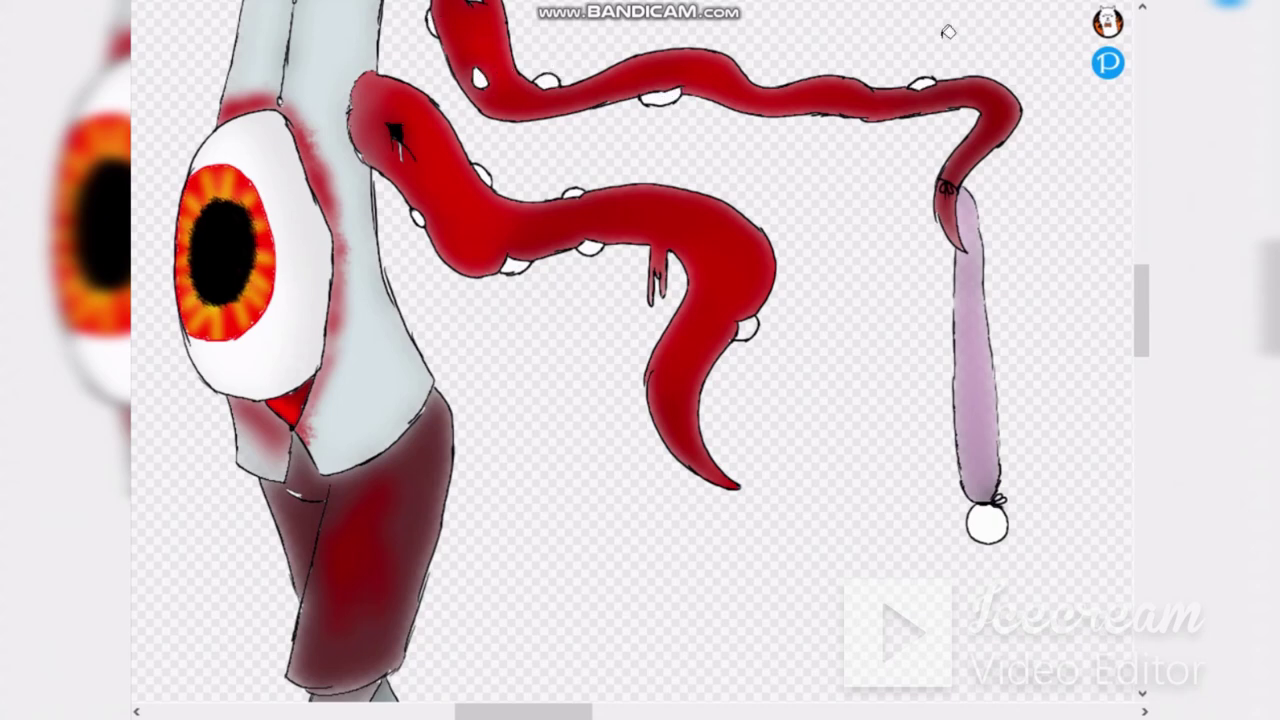
scroll(949, 32, down, 3)
scroll(794, 188, up, 4)
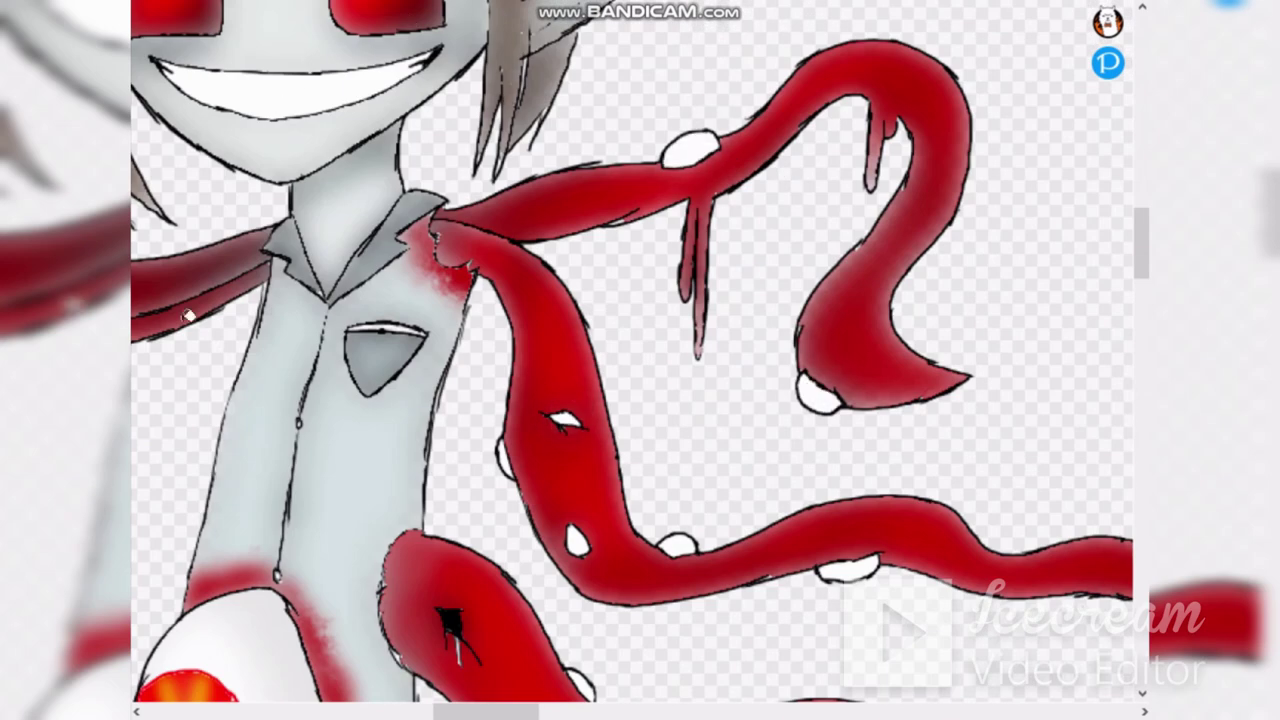
scroll(660, 147, up, 2)
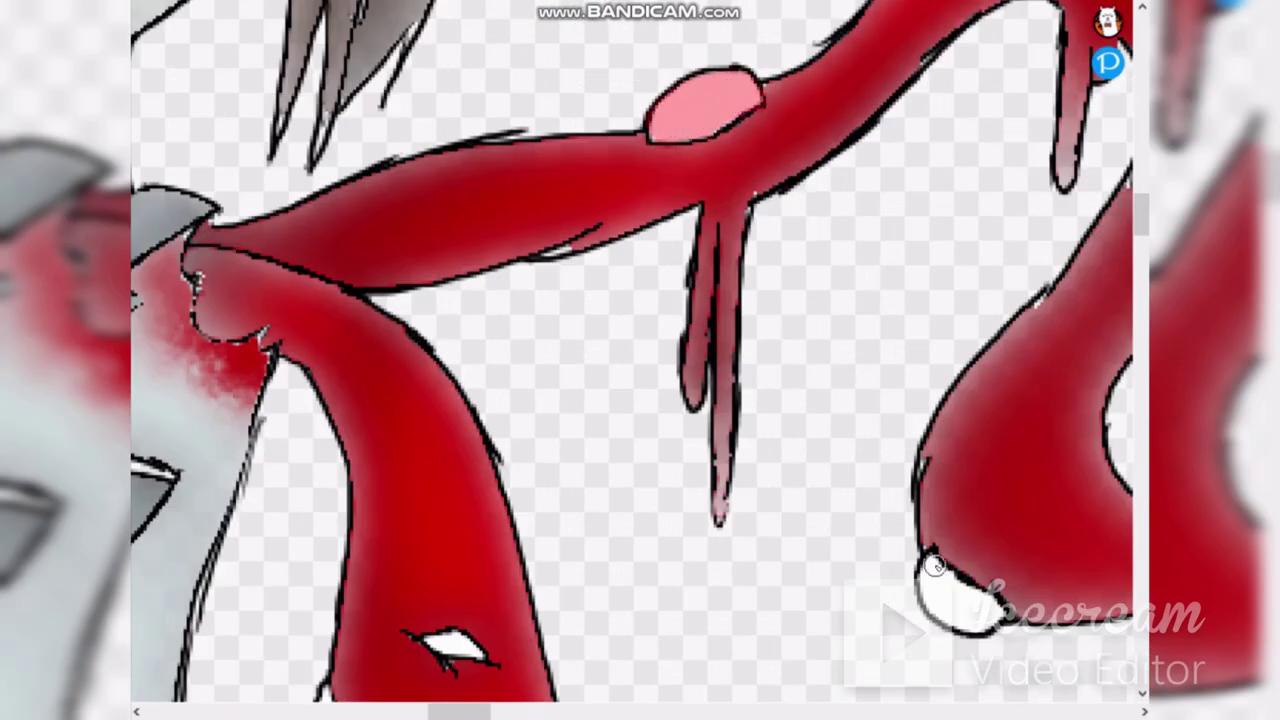
scroll(1002, 488, down, 2)
Step: Paint the small white eyes on the shoulder half of the long middle tentacle pink, staying inside their outlines
scroll(727, 604, up, 6)
mouse_move(811, 324)
mouse_down()
mouse_move(747, 324)
mouse_move(748, 293)
mouse_up()
scroll(529, 343, down, 1)
drag(331, 450, 339, 537)
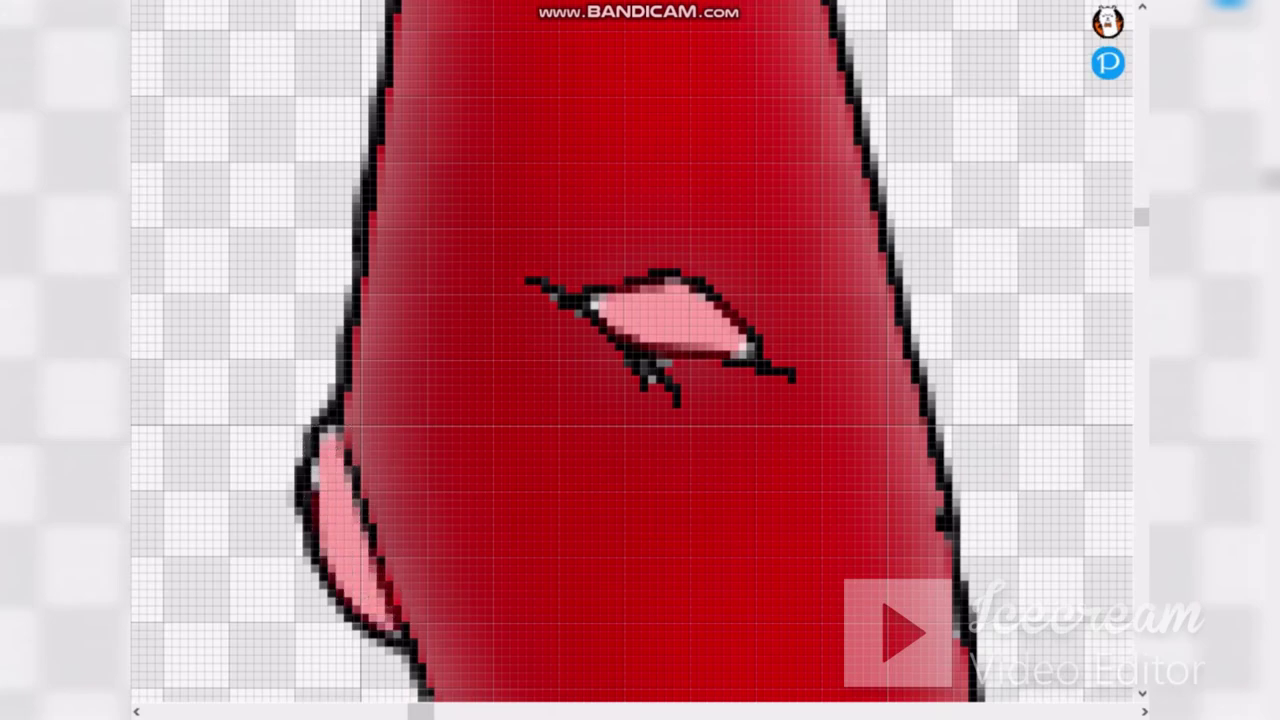
scroll(500, 380, down, 3)
scroll(500, 380, up, 3)
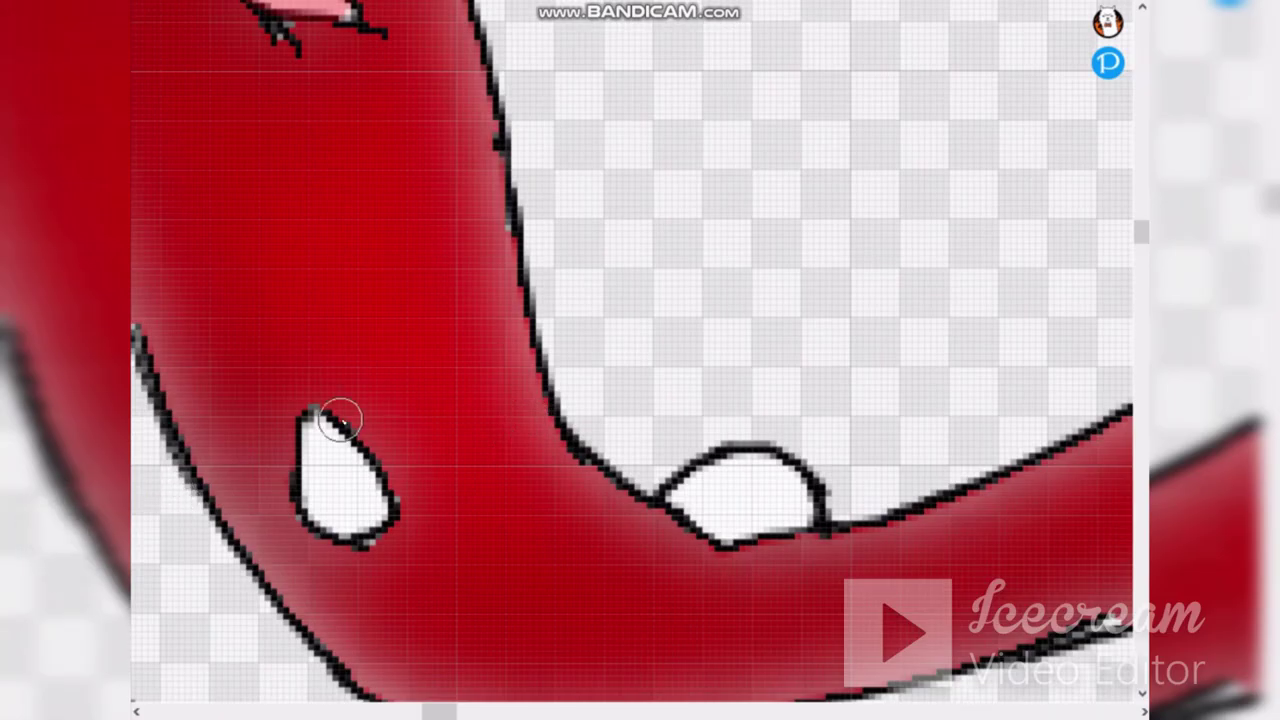
mouse_move(339, 421)
mouse_down()
mouse_move(345, 490)
mouse_move(322, 470)
mouse_up()
mouse_move(690, 490)
mouse_down()
mouse_move(737, 460)
mouse_move(763, 473)
mouse_move(771, 512)
mouse_move(708, 463)
mouse_up()
Step: Paint all the small white eyes along the edges of the thick lower tentacle pink
scroll(846, 80, down, 6)
scroll(734, 423, up, 3)
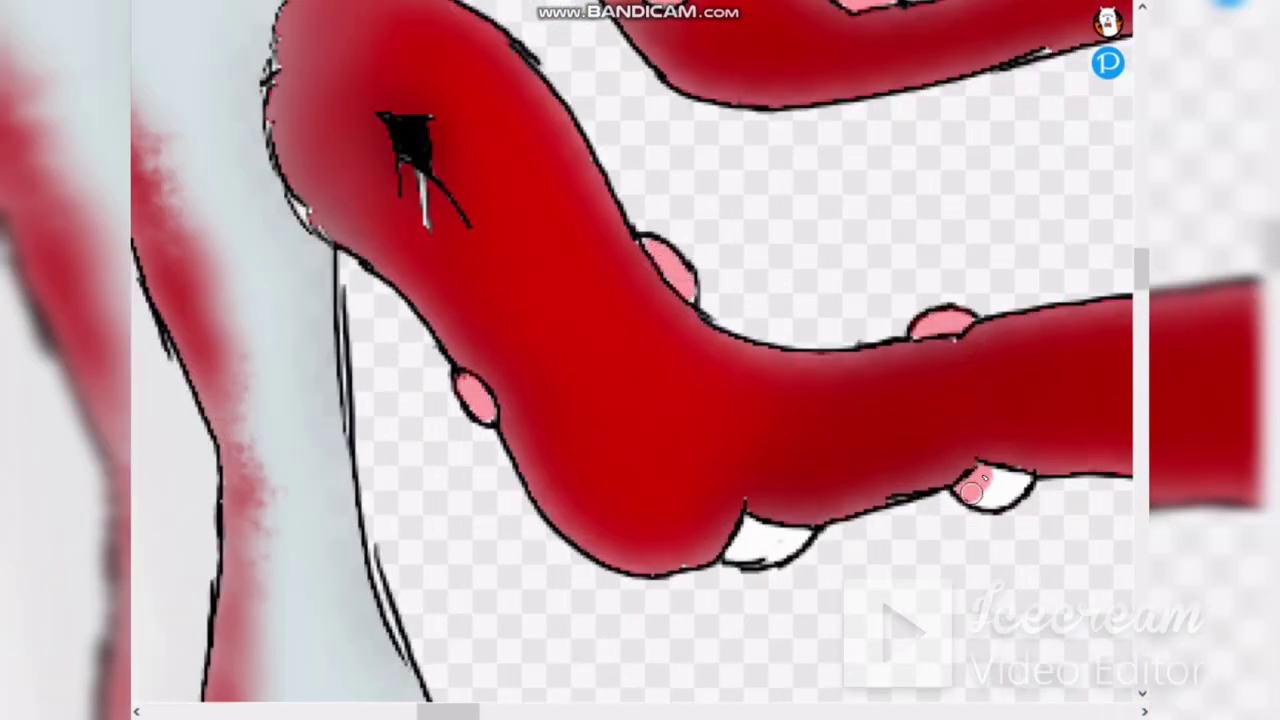
scroll(776, 541, down, 3)
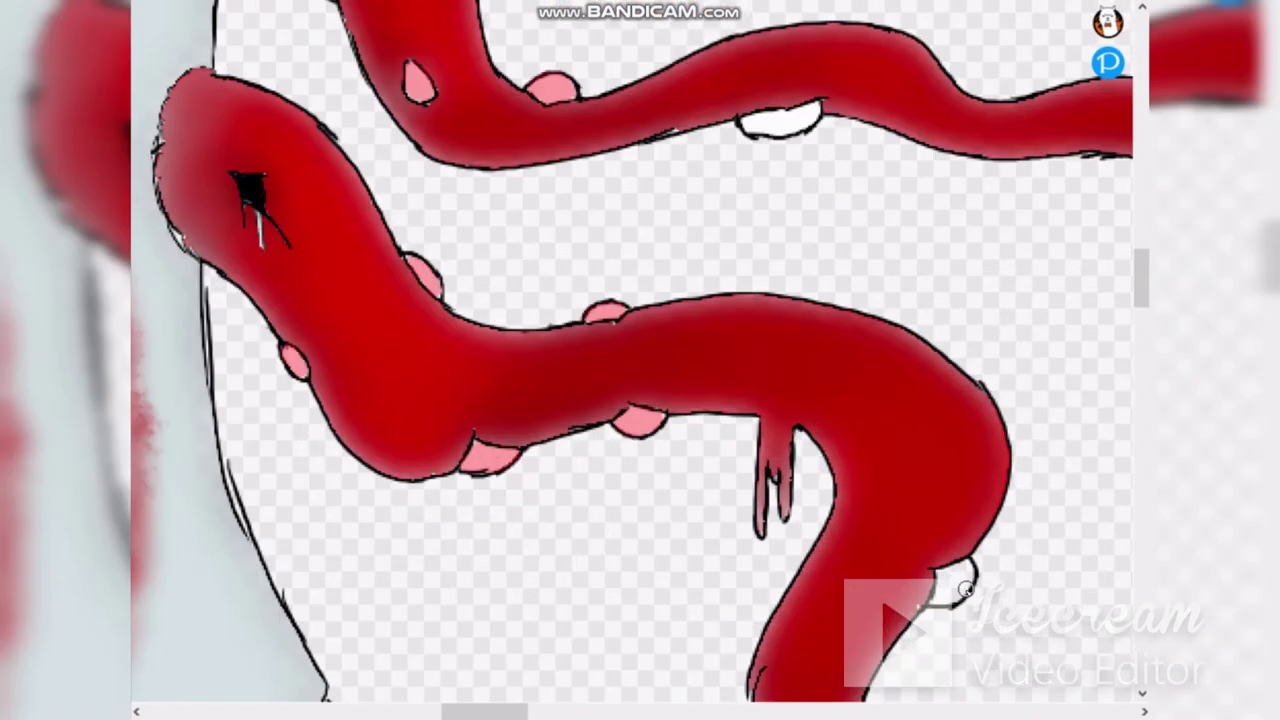
scroll(872, 517, up, 3)
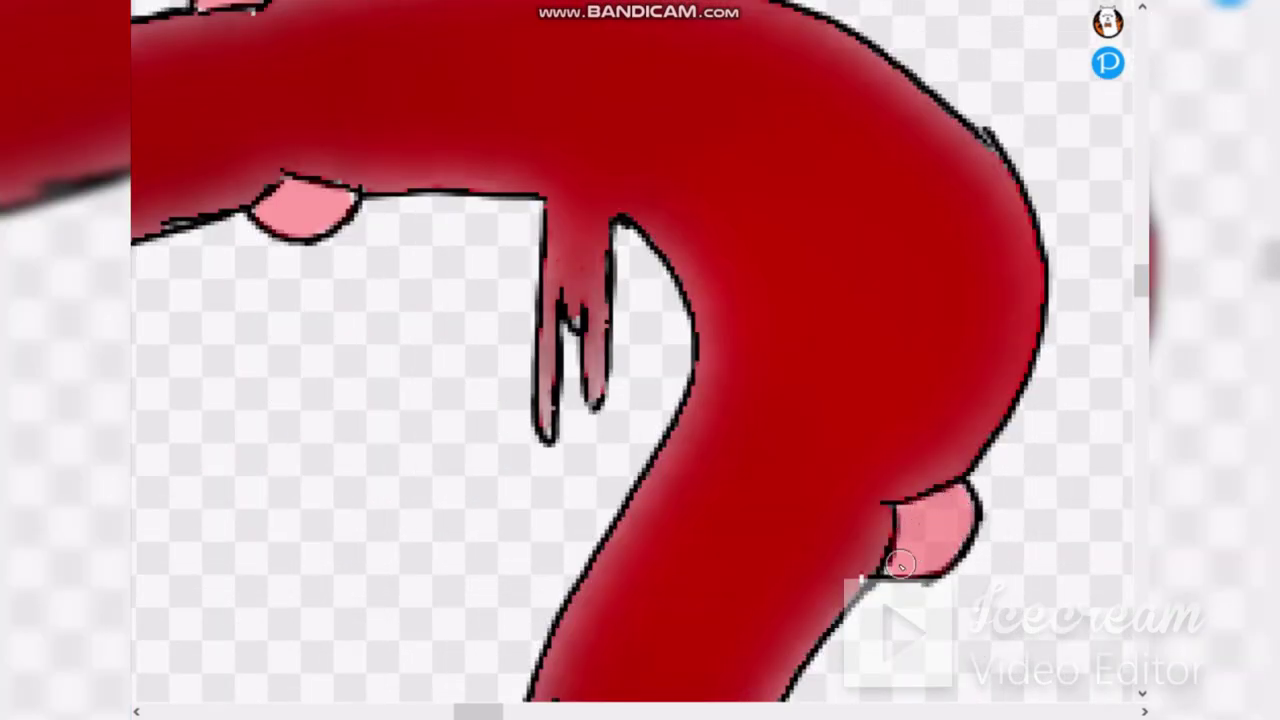
Step: Paint the remaining white eyes on the outer half of the long middle tentacle pink
scroll(900, 565, down, 3)
scroll(623, 343, up, 3)
mouse_move(1045, 335)
mouse_down()
mouse_move(1007, 389)
mouse_move(876, 429)
mouse_move(784, 418)
mouse_move(996, 356)
mouse_up()
scroll(864, 355, down, 3)
scroll(749, 285, up, 3)
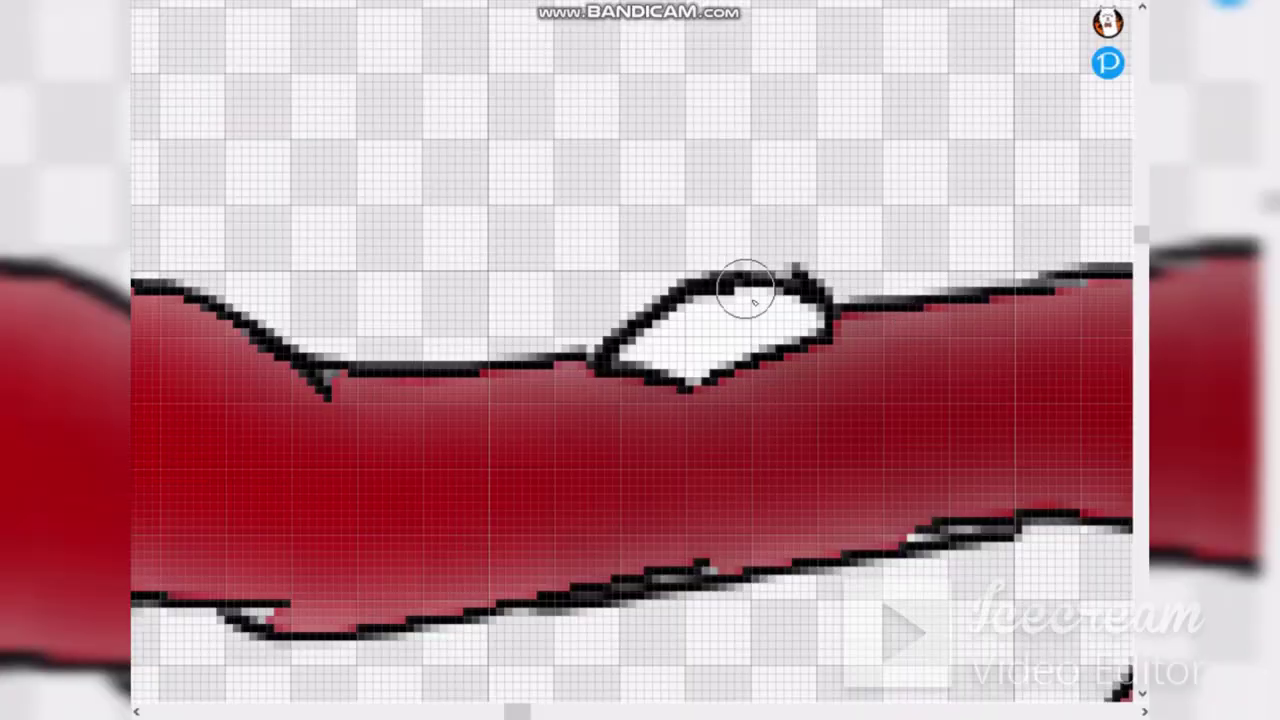
mouse_move(752, 290)
mouse_down()
mouse_move(799, 322)
mouse_move(687, 359)
mouse_move(760, 300)
mouse_up()
Step: Paint the round white ball hanging below the purple pouch pink
scroll(850, 218, down, 3)
scroll(837, 443, up, 5)
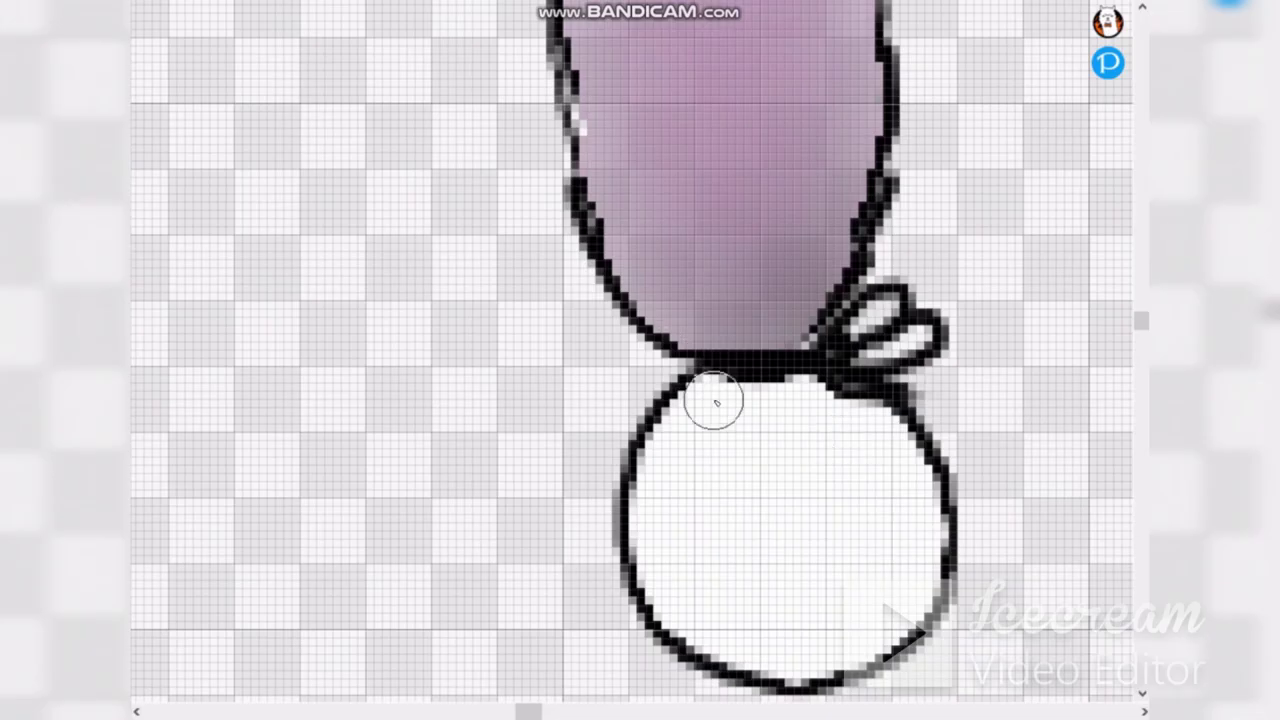
mouse_move(714, 400)
mouse_down()
mouse_move(675, 436)
mouse_move(673, 558)
mouse_move(662, 520)
mouse_move(684, 611)
mouse_move(758, 653)
mouse_move(726, 465)
mouse_move(797, 412)
mouse_move(897, 462)
mouse_move(906, 487)
mouse_move(896, 609)
mouse_move(789, 563)
mouse_move(833, 566)
mouse_up()
Step: Select all the pink eye shapes on the right tentacles and the hanging ball and recolour them white
scroll(833, 566, down, 6)
scroll(300, 74, up, 2)
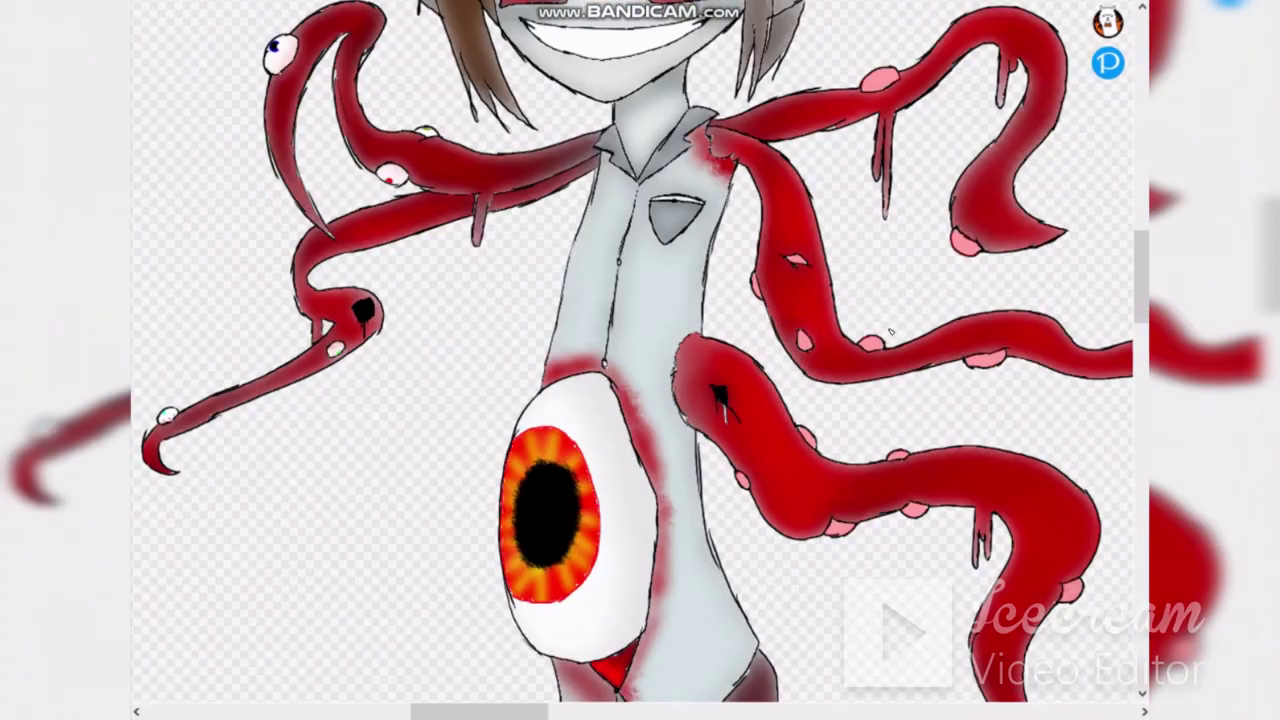
scroll(892, 328, down, 1)
click(943, 375)
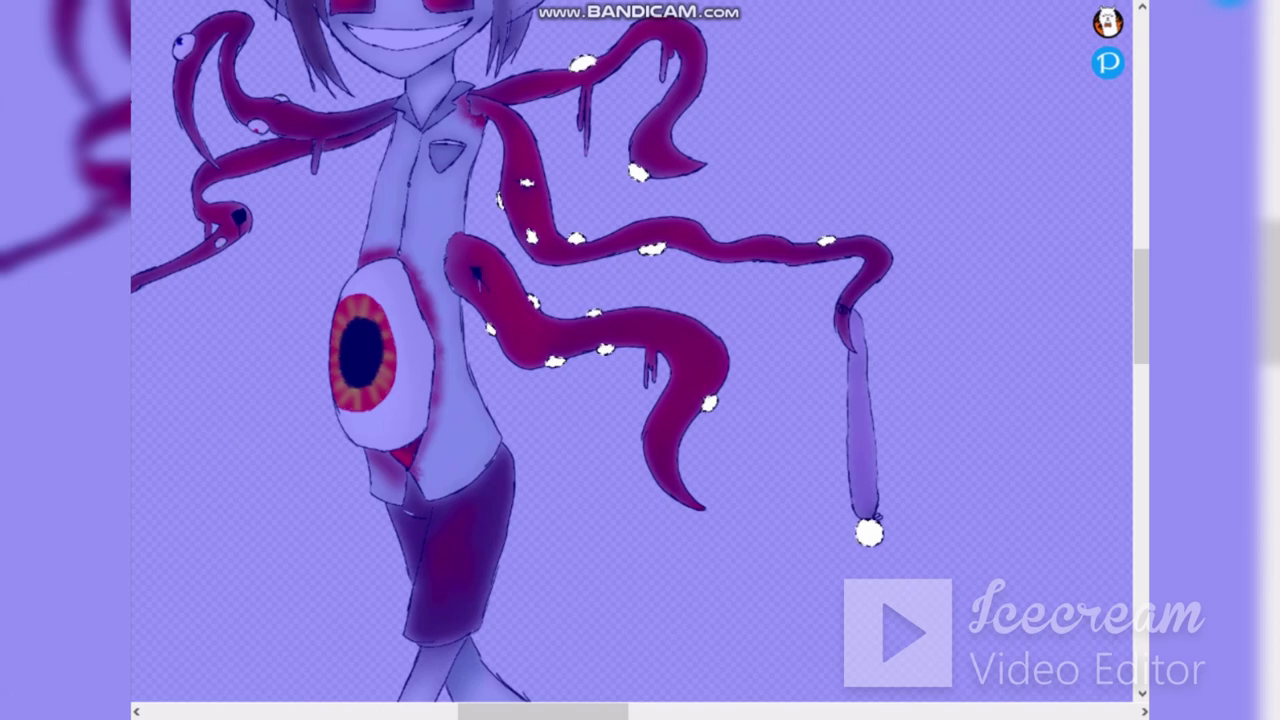
Step: Paint small blue irises in the white eyes along the thick lower tentacle
scroll(450, 338, up, 4)
drag(570, 238, 576, 245)
drag(1038, 154, 1053, 154)
drag(1094, 347, 1112, 344)
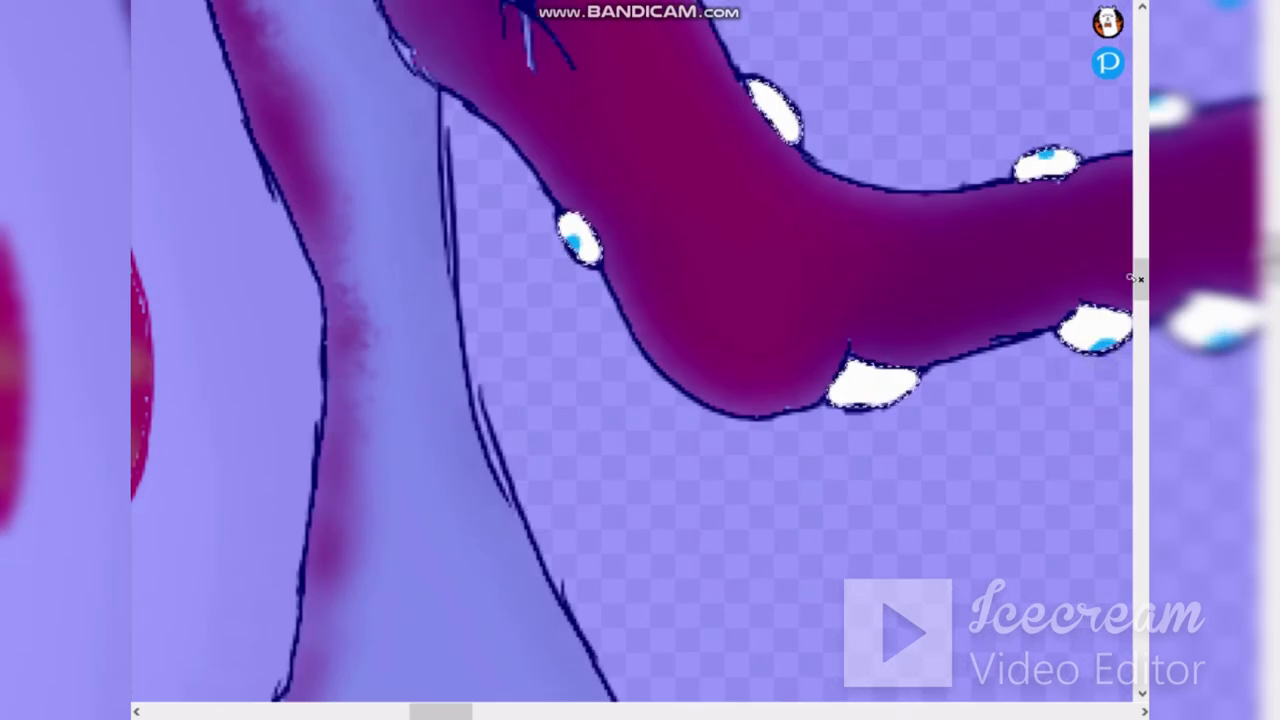
scroll(342, 280, down, 3)
scroll(652, 395, up, 1)
drag(794, 378, 803, 375)
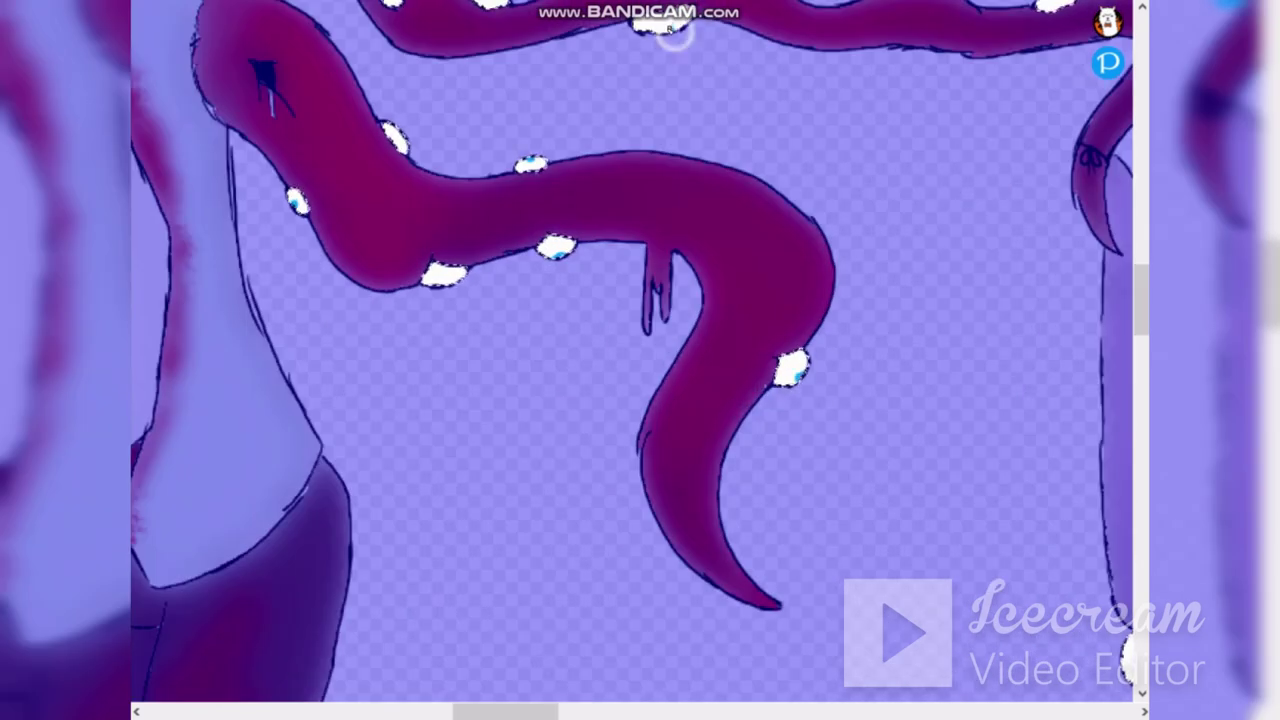
Step: Paint blue and green irises in the eyes of the other two right tentacles and a red iris at the ball's bottom
scroll(672, 35, down, 5)
scroll(520, 48, up, 5)
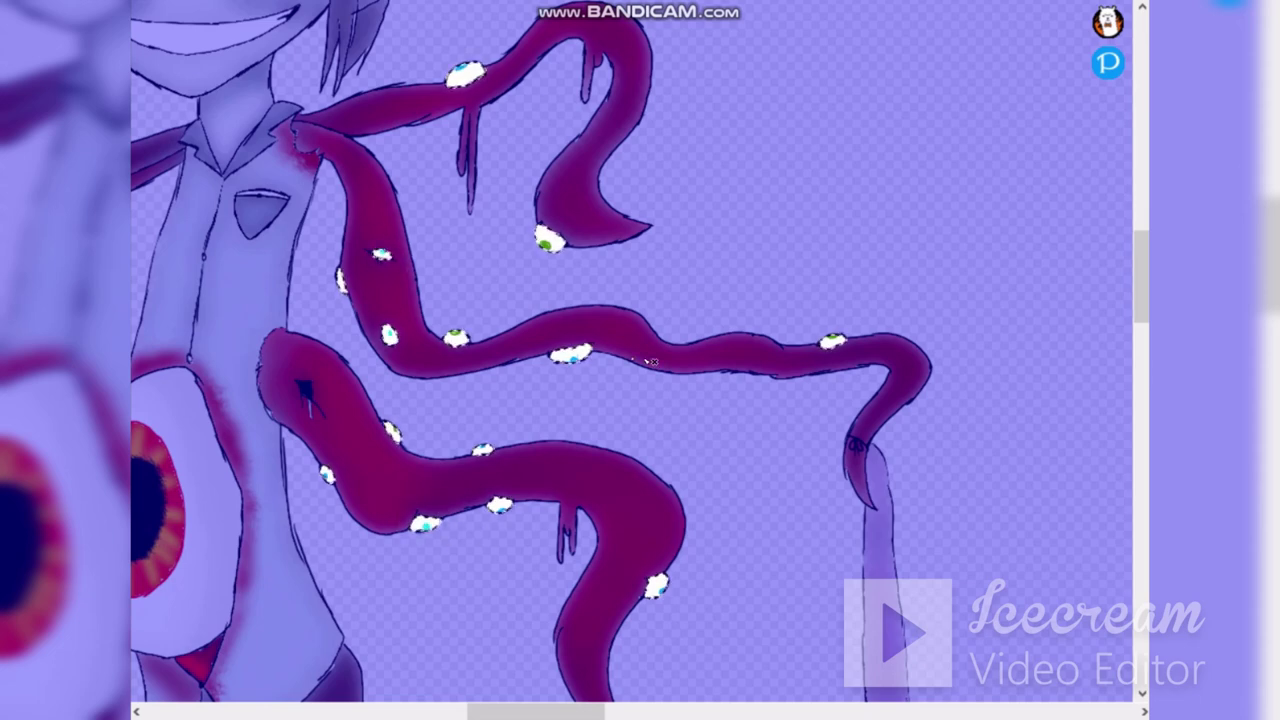
scroll(857, 449, up, 5)
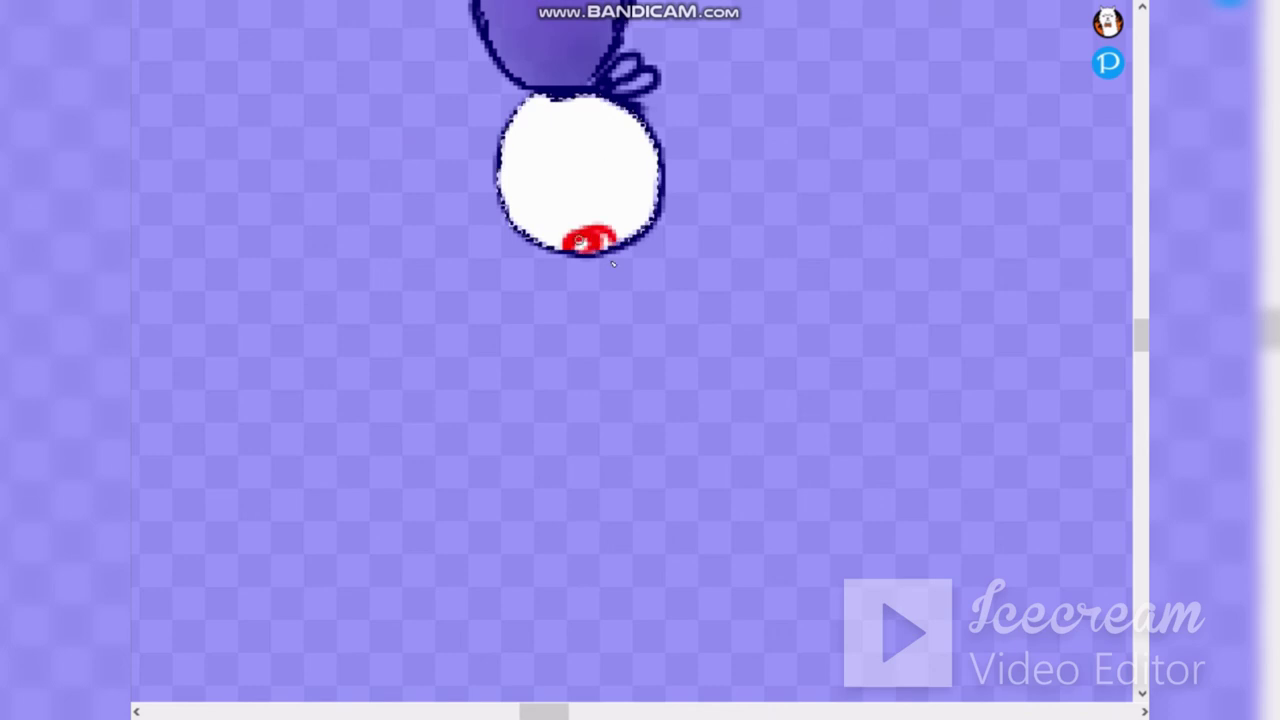
scroll(338, 213, down, 3)
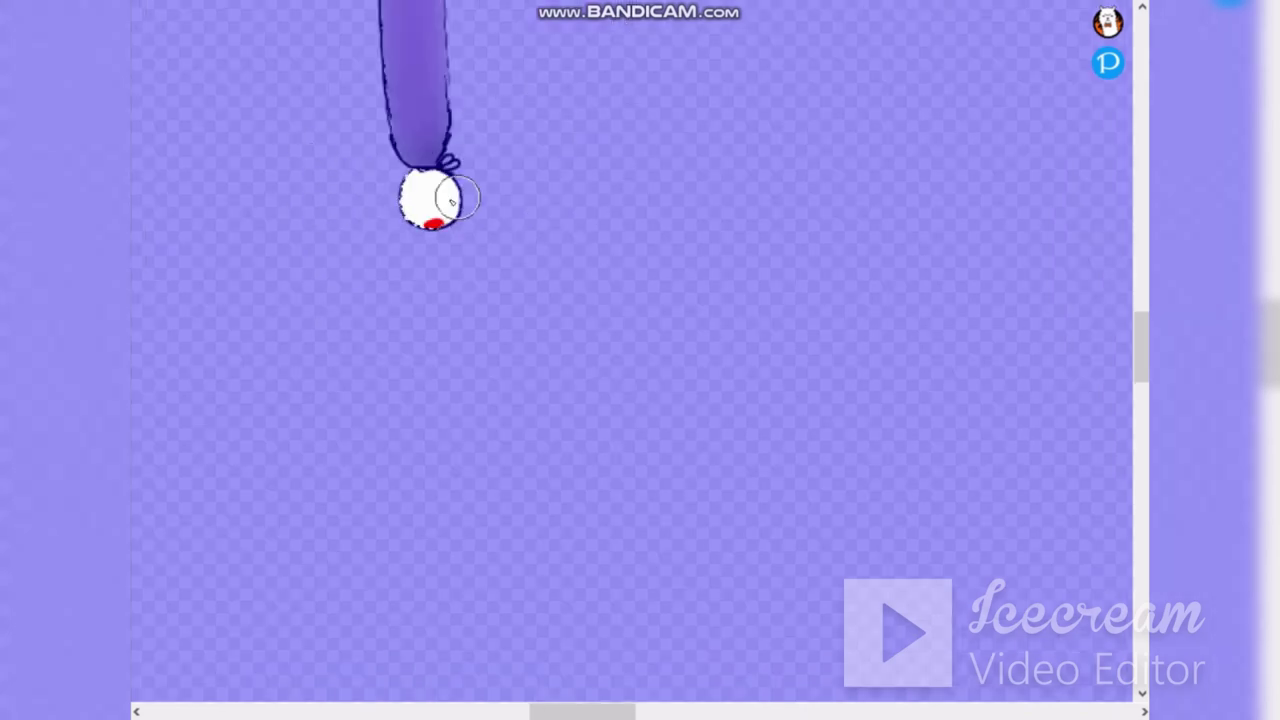
Step: Airbrush soft red shading on the hanging ball, the upper tentacle's eyes and the outer eyes of the middle tentacle
mouse_move(458, 190)
mouse_down()
mouse_move(404, 206)
mouse_move(474, 155)
mouse_up()
scroll(472, 155, down, 5)
scroll(560, 160, up, 4)
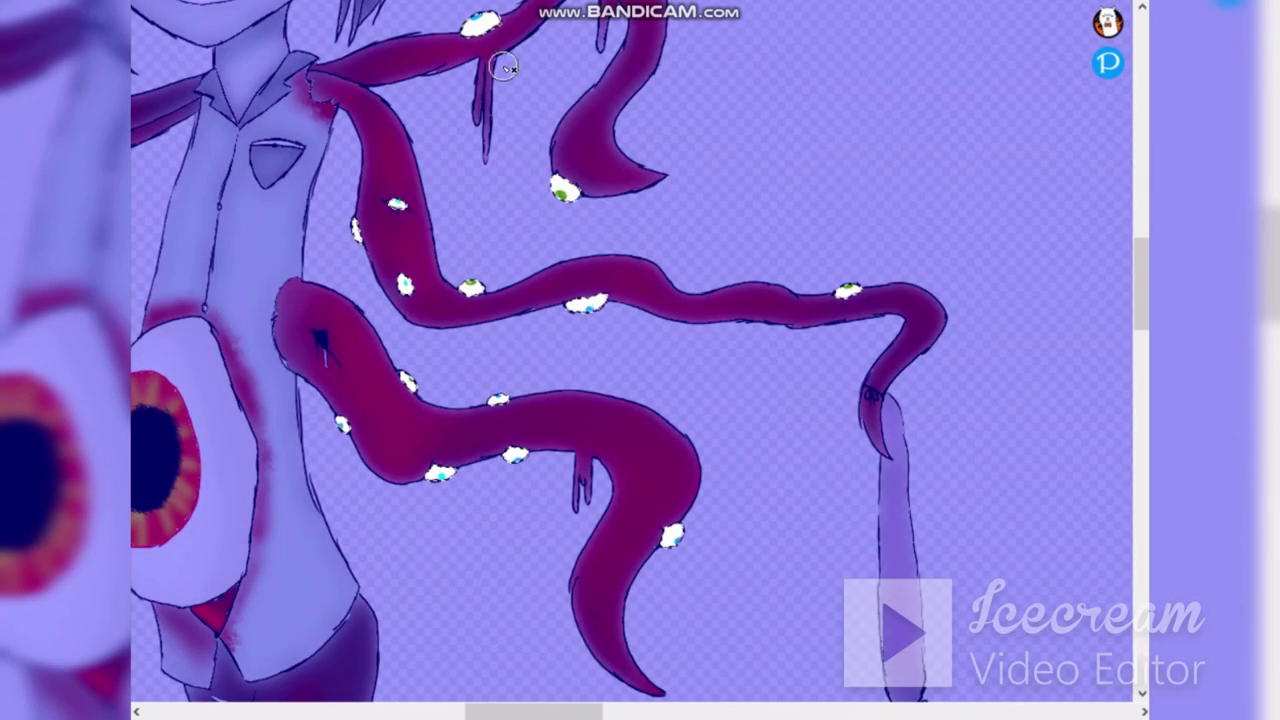
drag(550, 171, 580, 185)
drag(570, 298, 606, 293)
drag(838, 299, 860, 300)
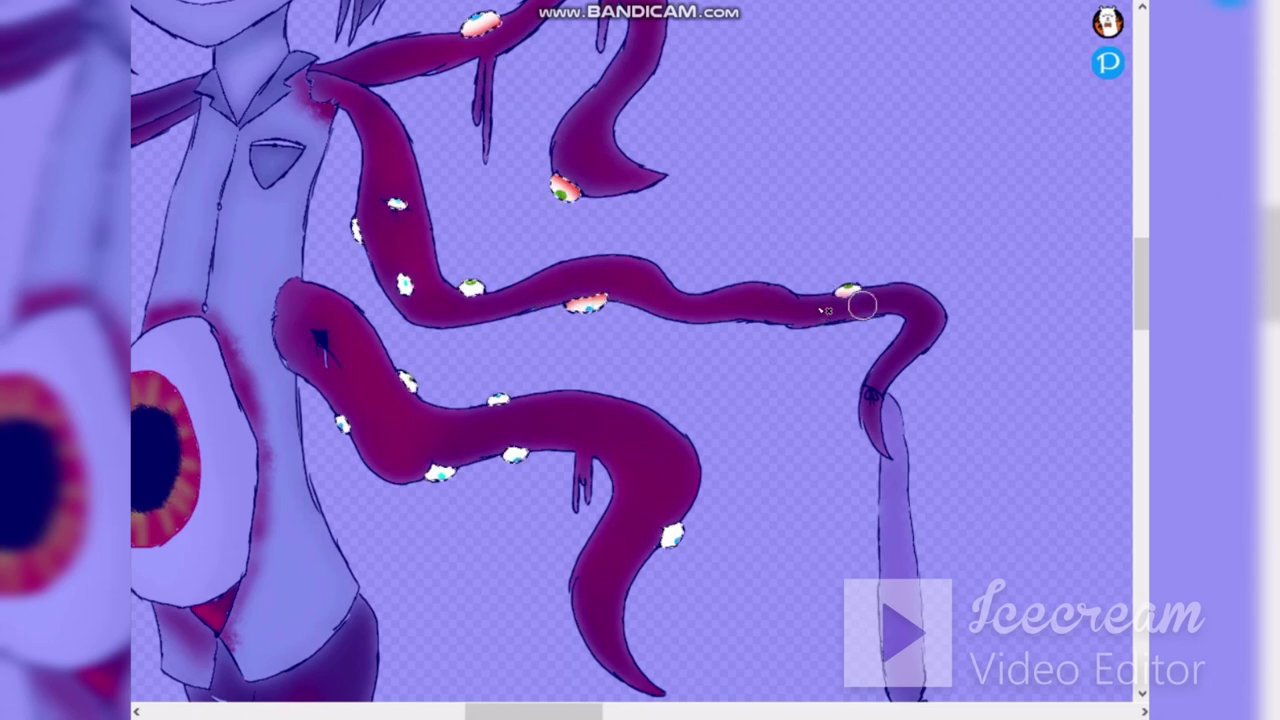
Step: Airbrush soft red shading on the edges of the eyes in the shoulder half of the middle tentacle
drag(480, 299, 463, 300)
click(408, 292)
click(402, 214)
drag(366, 230, 358, 234)
click(412, 298)
Step: Airbrush soft red shading on the edges of the eyes along the thick lower tentacle
drag(402, 376, 396, 382)
click(351, 410)
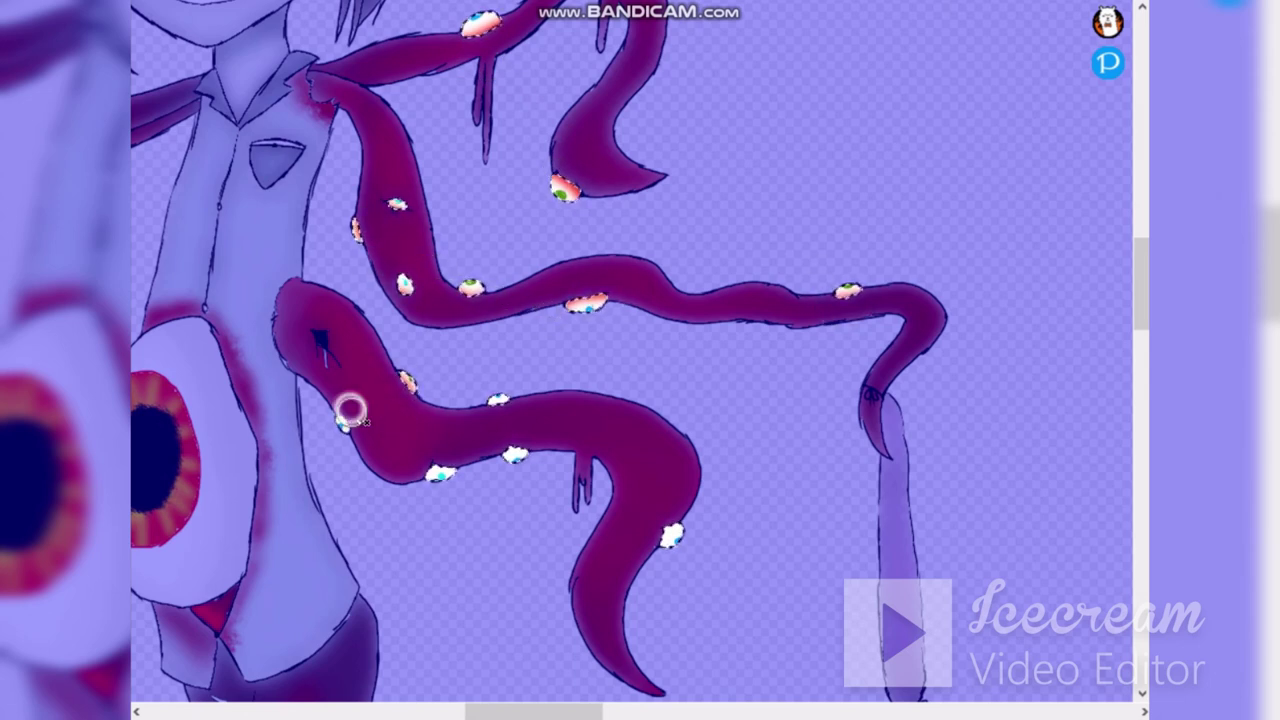
click(427, 467)
drag(508, 452, 498, 446)
click(491, 410)
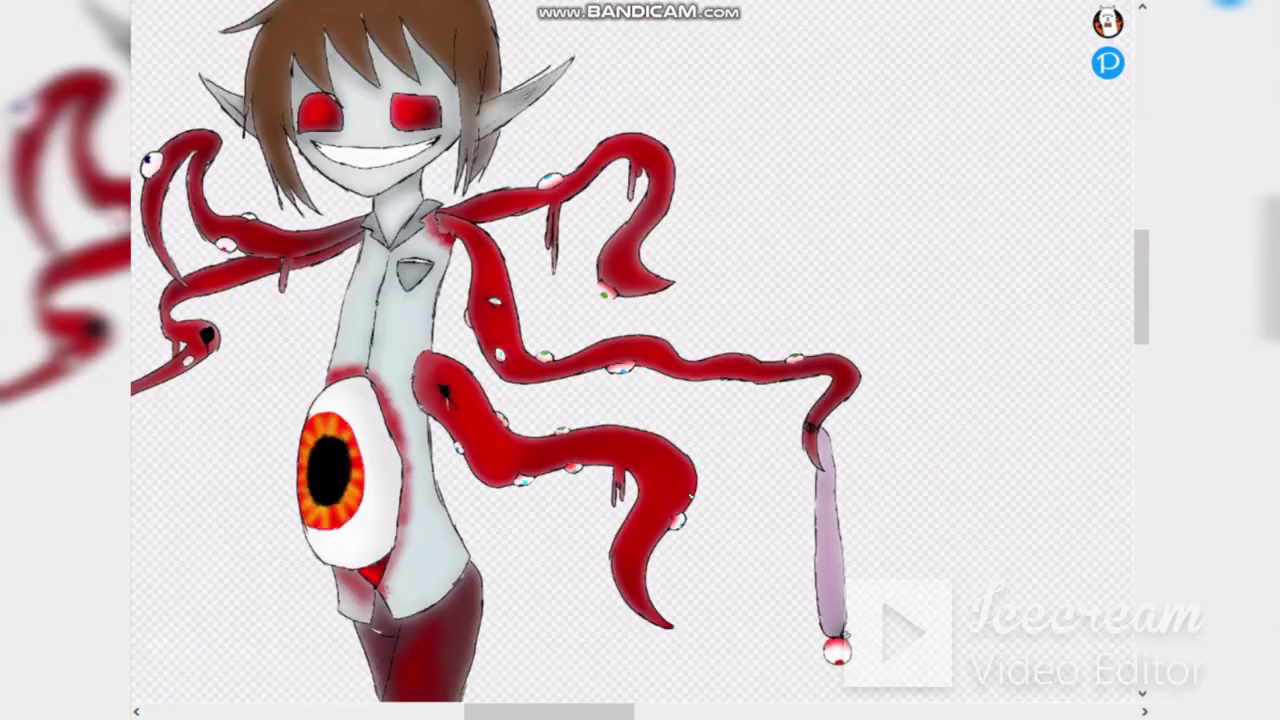
scroll(560, 360, up, 2)
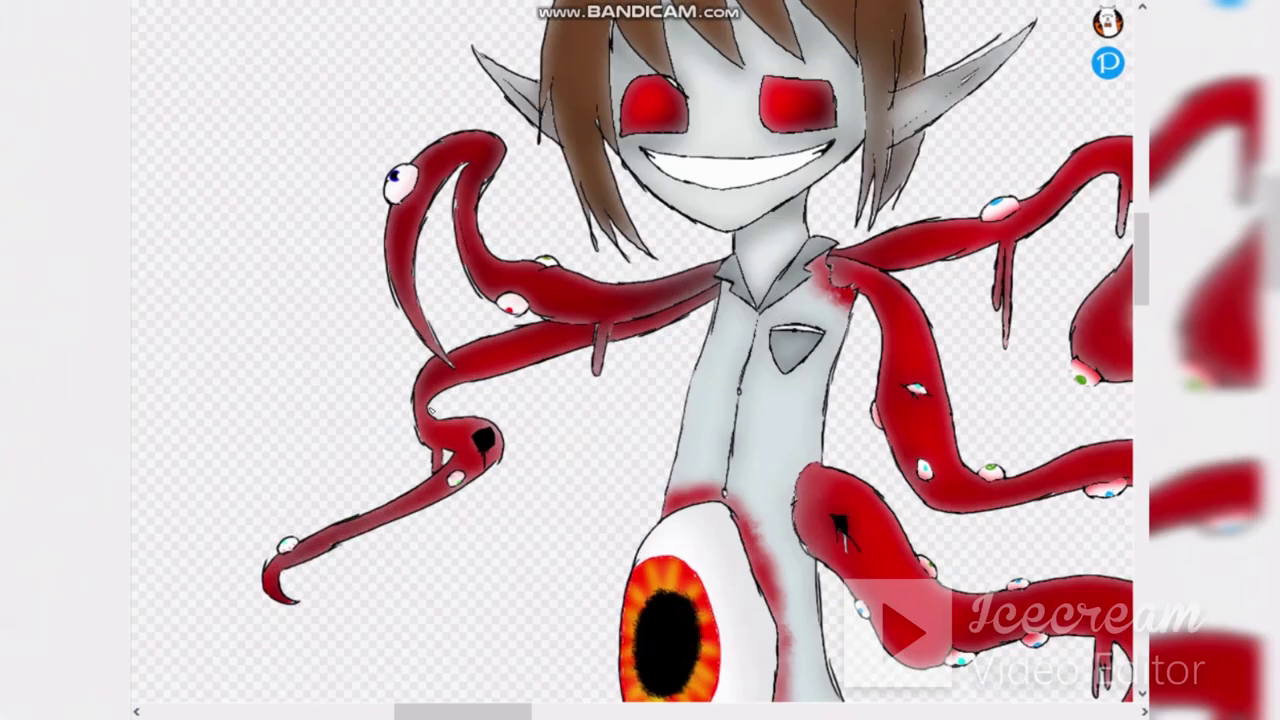
scroll(560, 360, down, 4)
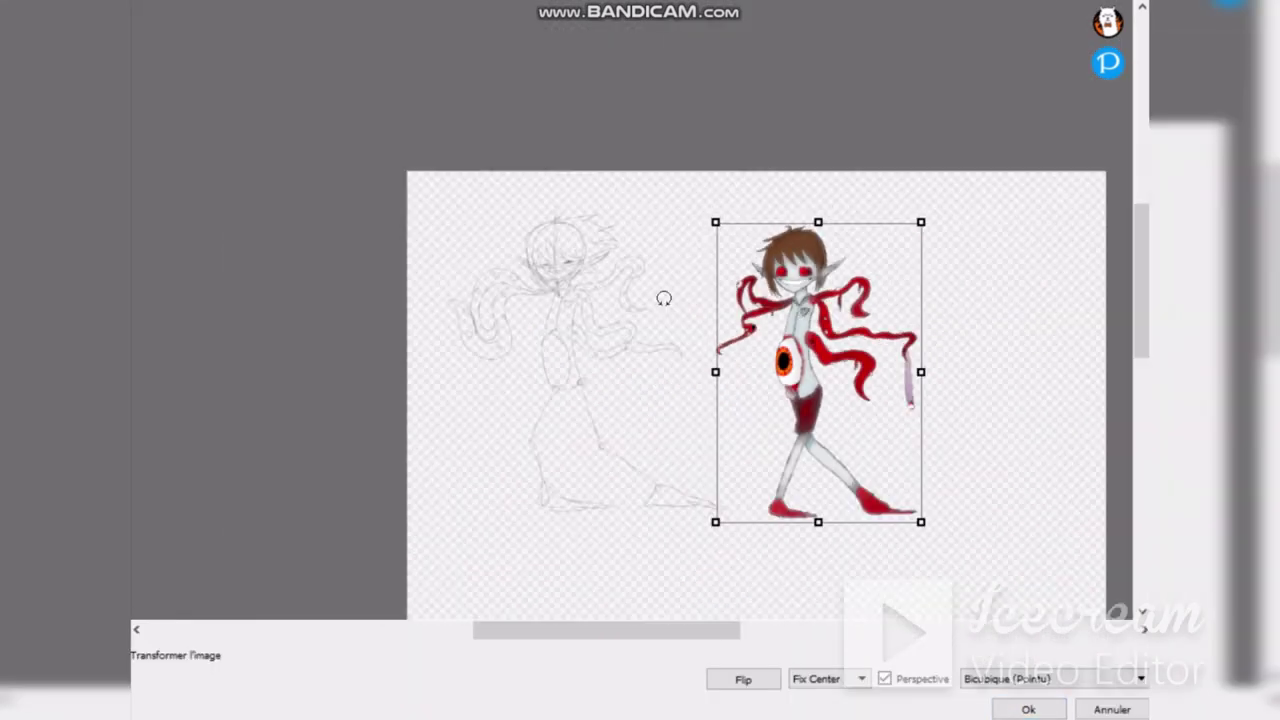
scroll(808, 263, up, 2)
scroll(808, 263, down, 2)
scroll(730, 197, up, 4)
click(1104, 708)
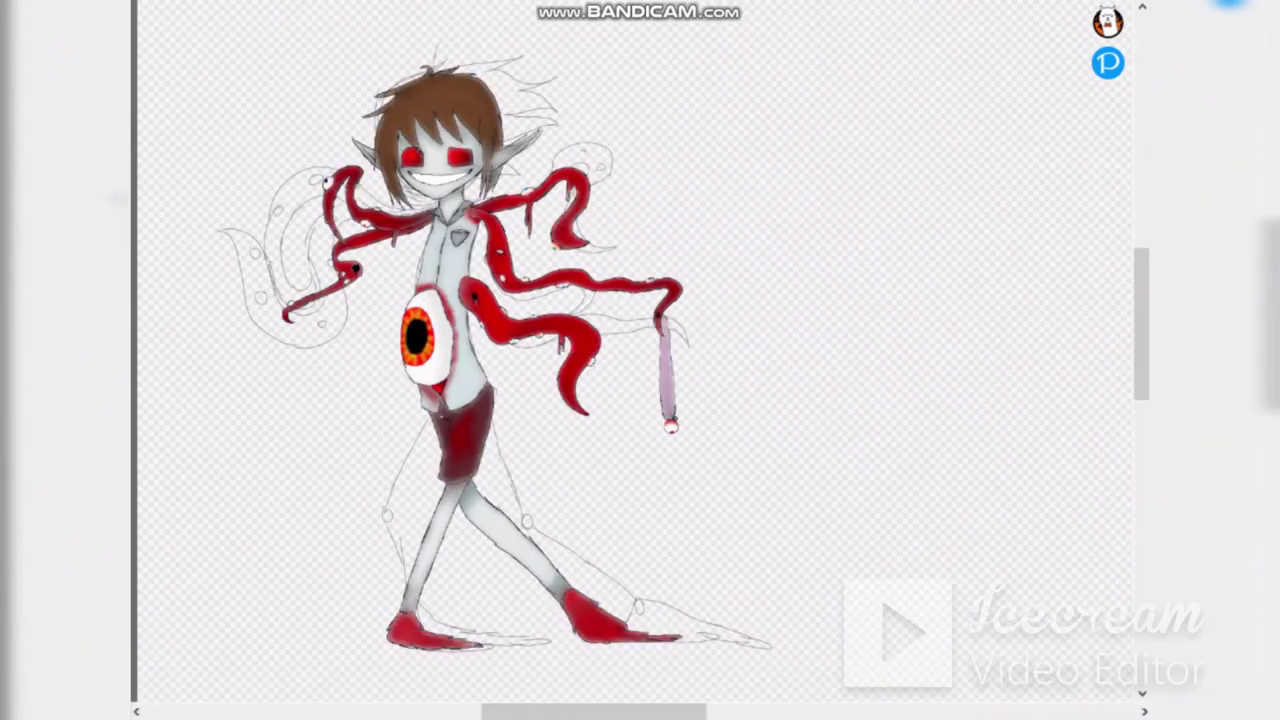
Step: Transform the coloured character by moving it to the right and slightly down on the canvas
key(ctrl+t)
scroll(700, 474, down, 3)
drag(690, 474, 782, 496)
click(1028, 709)
Step: Airbrush a wavy dark purple band with a soft upper edge along the bottom of the blank canvas
scroll(814, 569, down, 2)
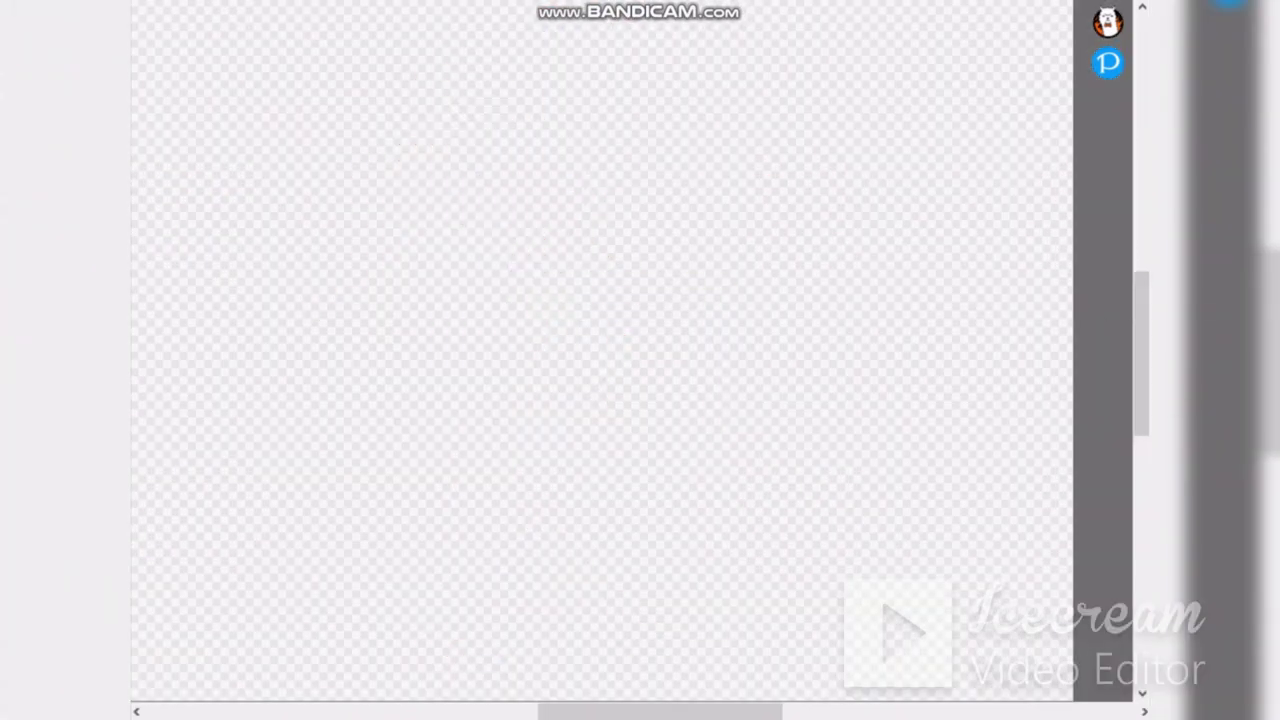
scroll(491, 248, down, 3)
mouse_move(125, 212)
mouse_down()
mouse_move(212, 208)
mouse_move(180, 224)
mouse_up()
mouse_move(552, 456)
mouse_down()
mouse_move(637, 445)
mouse_move(195, 436)
mouse_up()
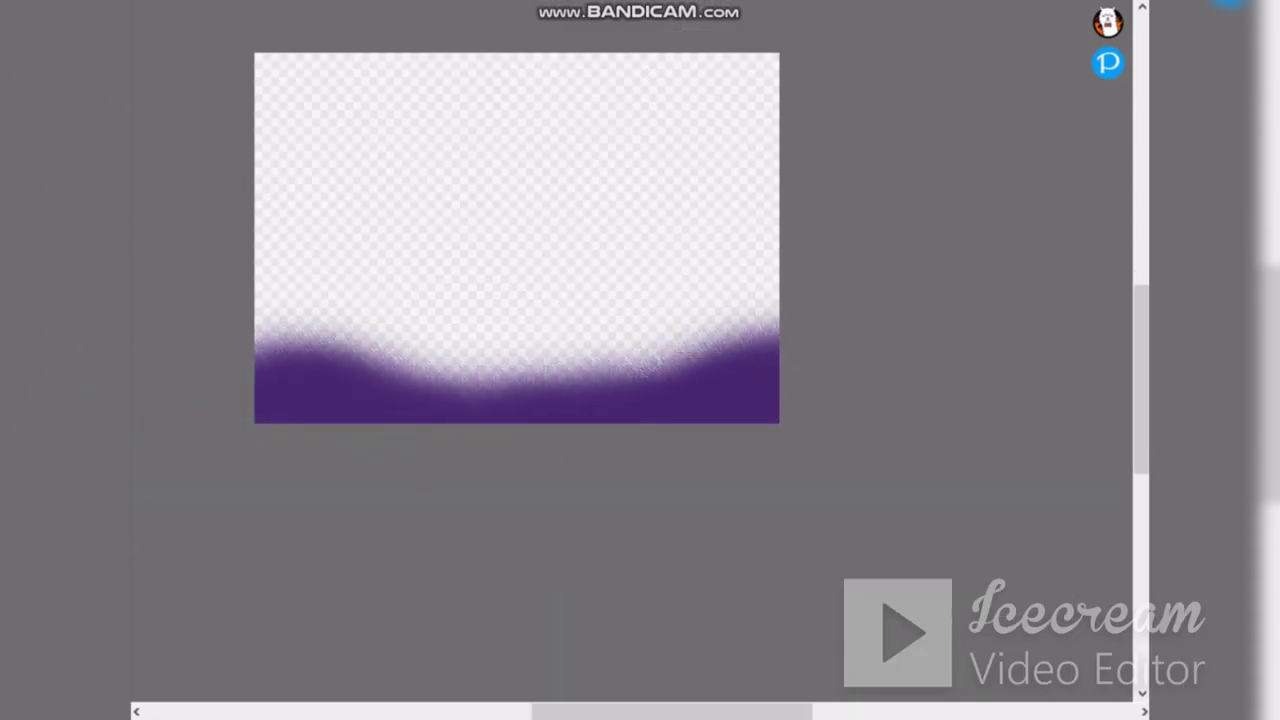
Step: Airbrush a medium purple wavy band above the dark one and a lighter violet band above that
mouse_move(717, 400)
mouse_down()
mouse_move(686, 413)
mouse_move(678, 259)
mouse_move(710, 392)
mouse_move(378, 348)
mouse_move(272, 350)
mouse_up()
key(ctrl+z)
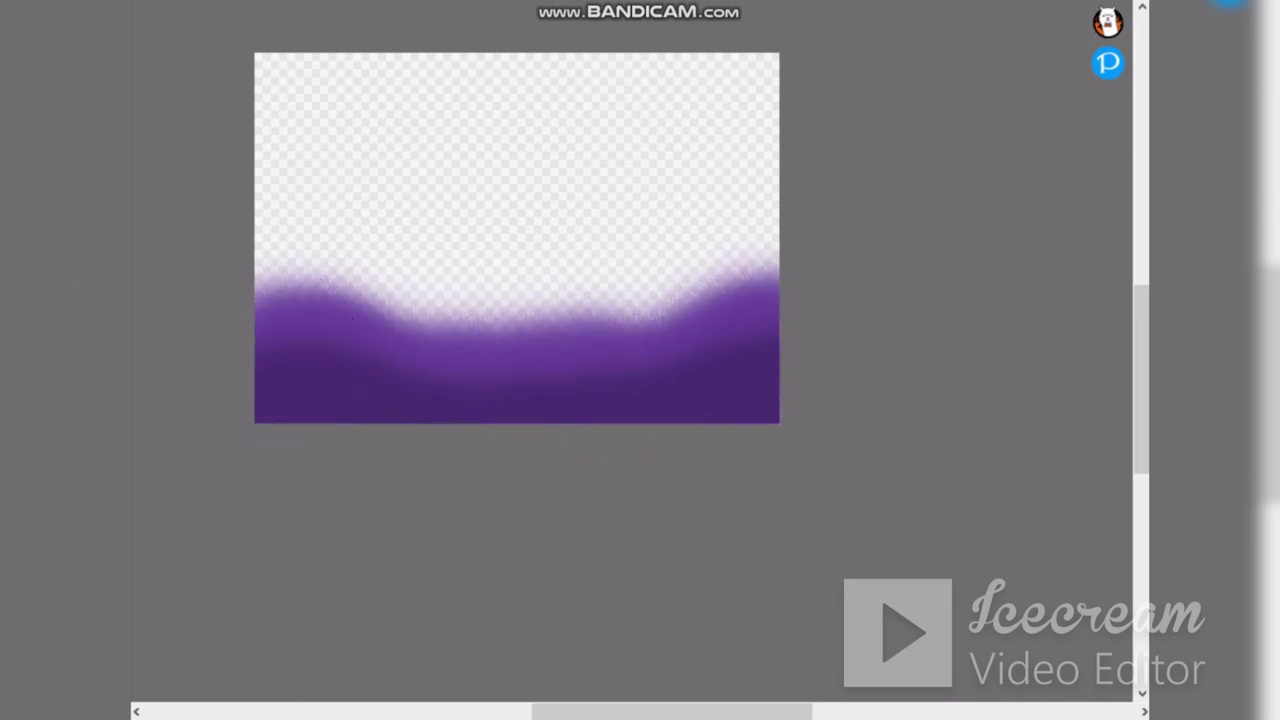
mouse_move(650, 230)
mouse_down()
mouse_move(523, 351)
mouse_move(700, 255)
mouse_up()
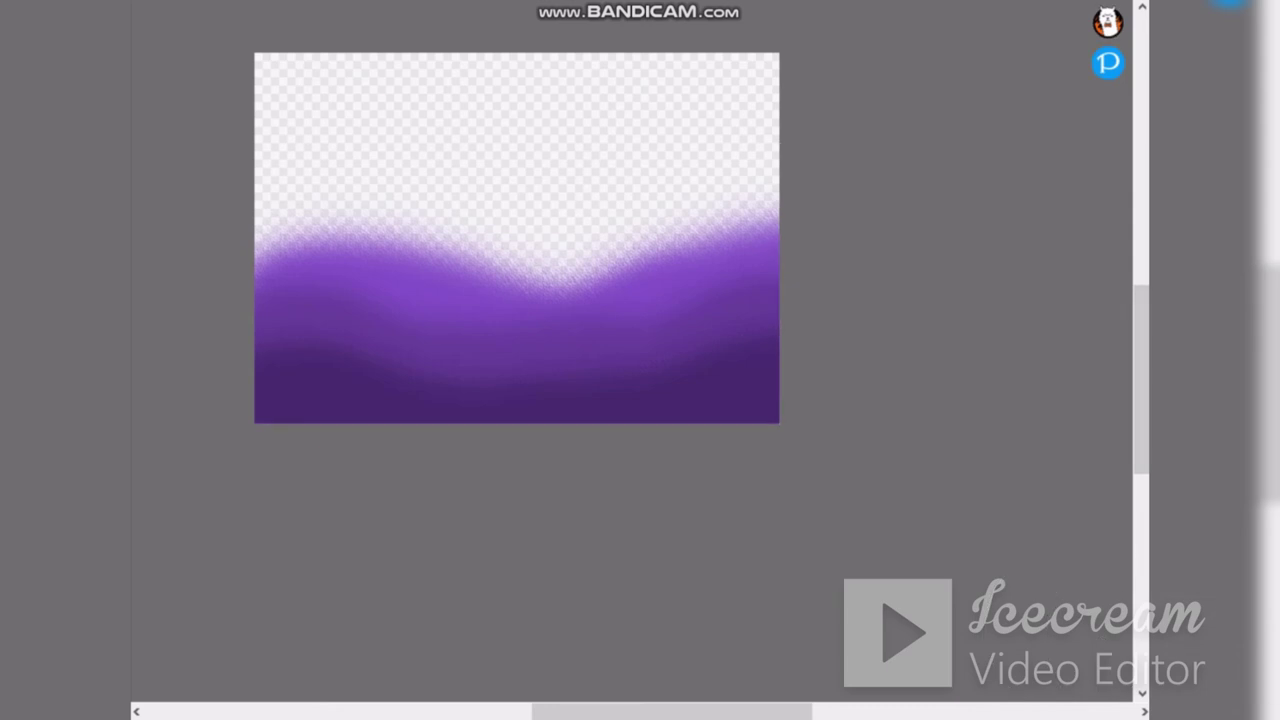
Step: Airbrush black over the blank area above the purple bands and bright red along its side edges and the purple crest
mouse_move(740, 75)
mouse_down()
mouse_move(286, 251)
mouse_move(320, 257)
mouse_move(500, 190)
mouse_up()
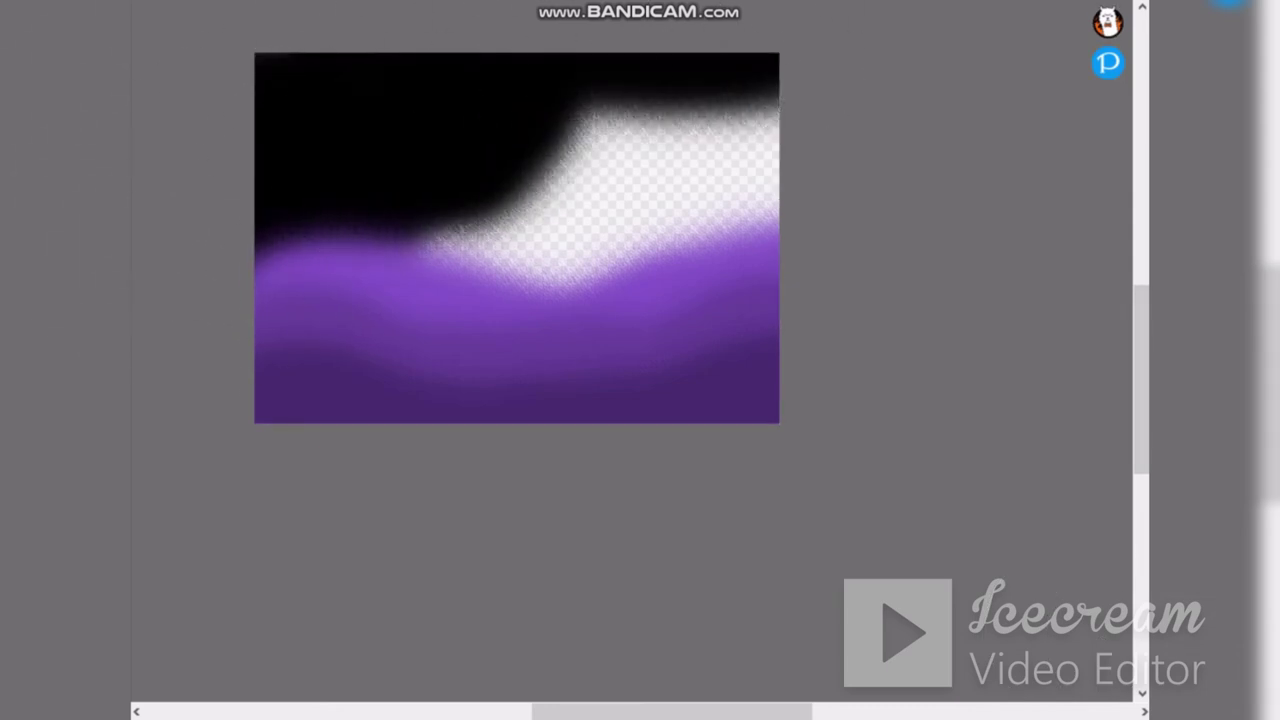
mouse_move(630, 349)
mouse_down()
mouse_move(454, 225)
mouse_move(393, 239)
mouse_move(546, 272)
mouse_move(730, 210)
mouse_move(762, 145)
mouse_move(587, 265)
mouse_move(698, 116)
mouse_up()
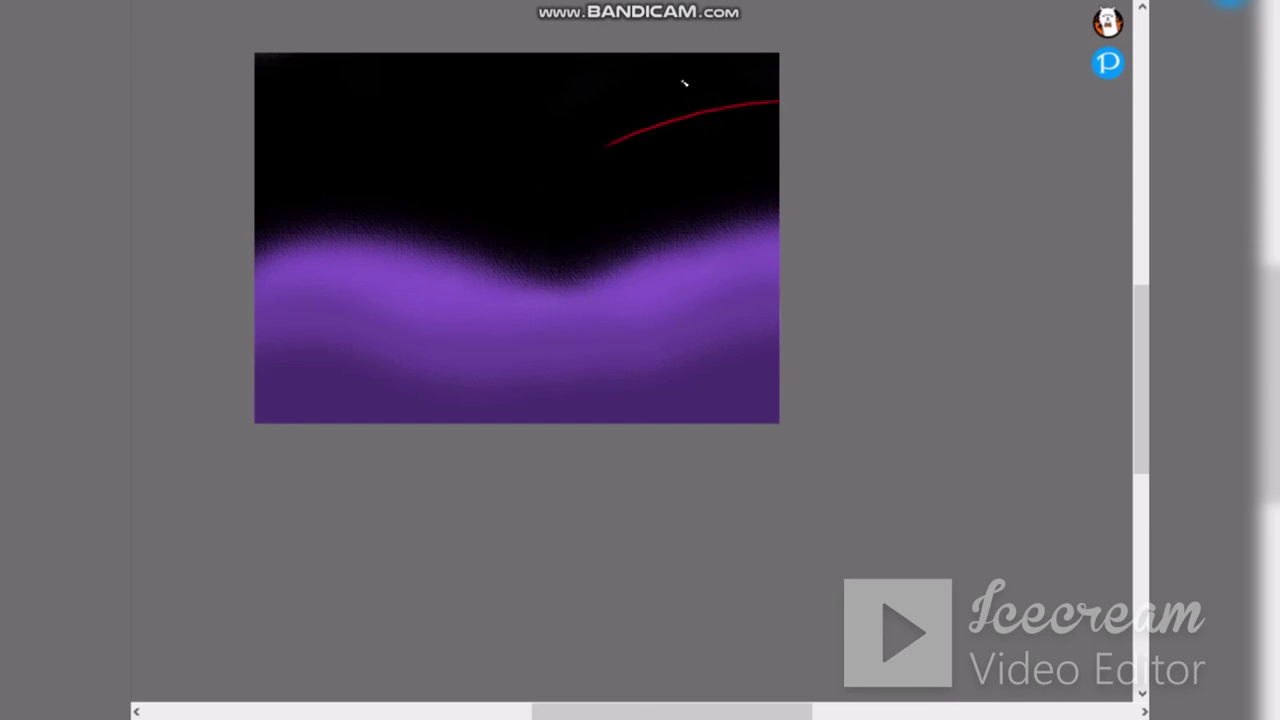
mouse_move(320, 72)
mouse_down()
mouse_move(257, 143)
mouse_move(282, 250)
mouse_up()
mouse_move(768, 56)
mouse_down()
mouse_move(789, 212)
mouse_move(784, 15)
mouse_move(737, 240)
mouse_move(715, 254)
mouse_move(683, 228)
mouse_move(608, 280)
mouse_move(611, 298)
mouse_move(483, 239)
mouse_move(422, 280)
mouse_move(361, 196)
mouse_move(287, 243)
mouse_up()
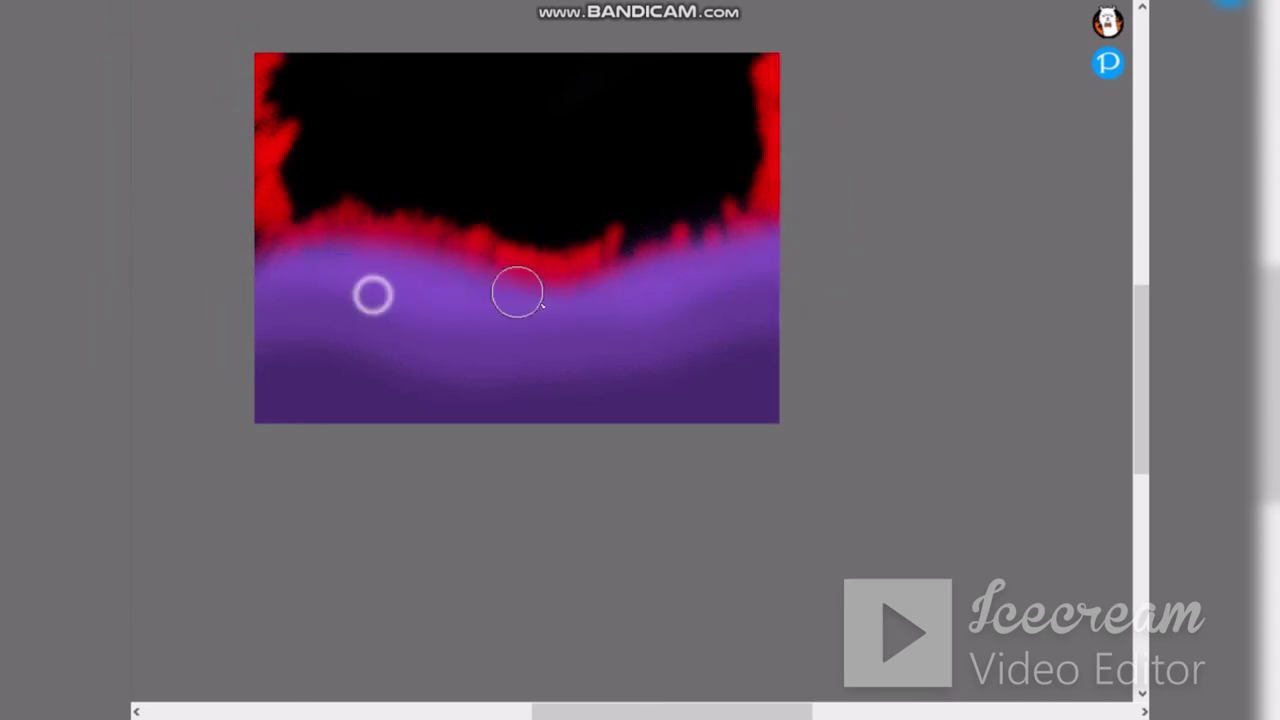
drag(676, 284, 638, 226)
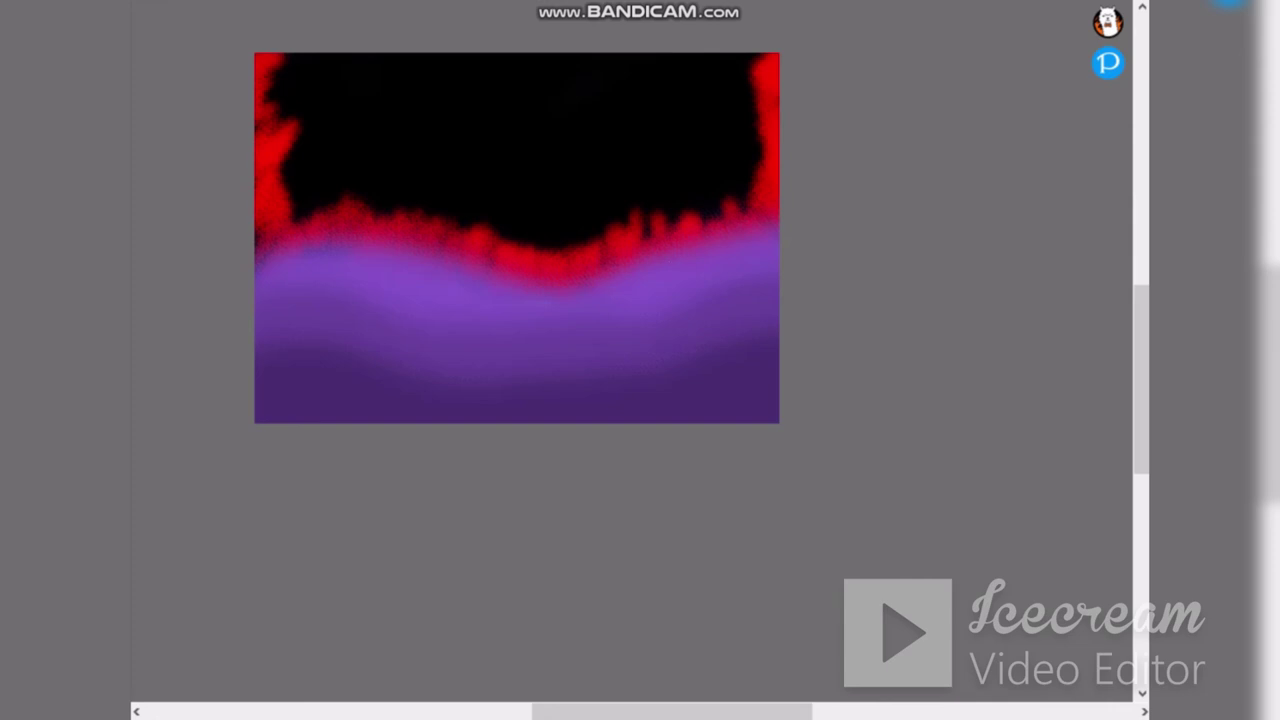
Step: Paint medium red and darker red bands inside the bright red border, framing the black area
mouse_move(267, 64)
mouse_down()
mouse_move(318, 143)
mouse_move(287, 172)
mouse_move(296, 228)
mouse_move(367, 211)
mouse_move(394, 245)
mouse_move(423, 213)
mouse_move(454, 257)
mouse_move(474, 212)
mouse_move(553, 269)
mouse_move(599, 229)
mouse_move(650, 238)
mouse_move(717, 182)
mouse_move(721, 194)
mouse_move(739, 104)
mouse_move(760, 75)
mouse_move(756, 177)
mouse_up()
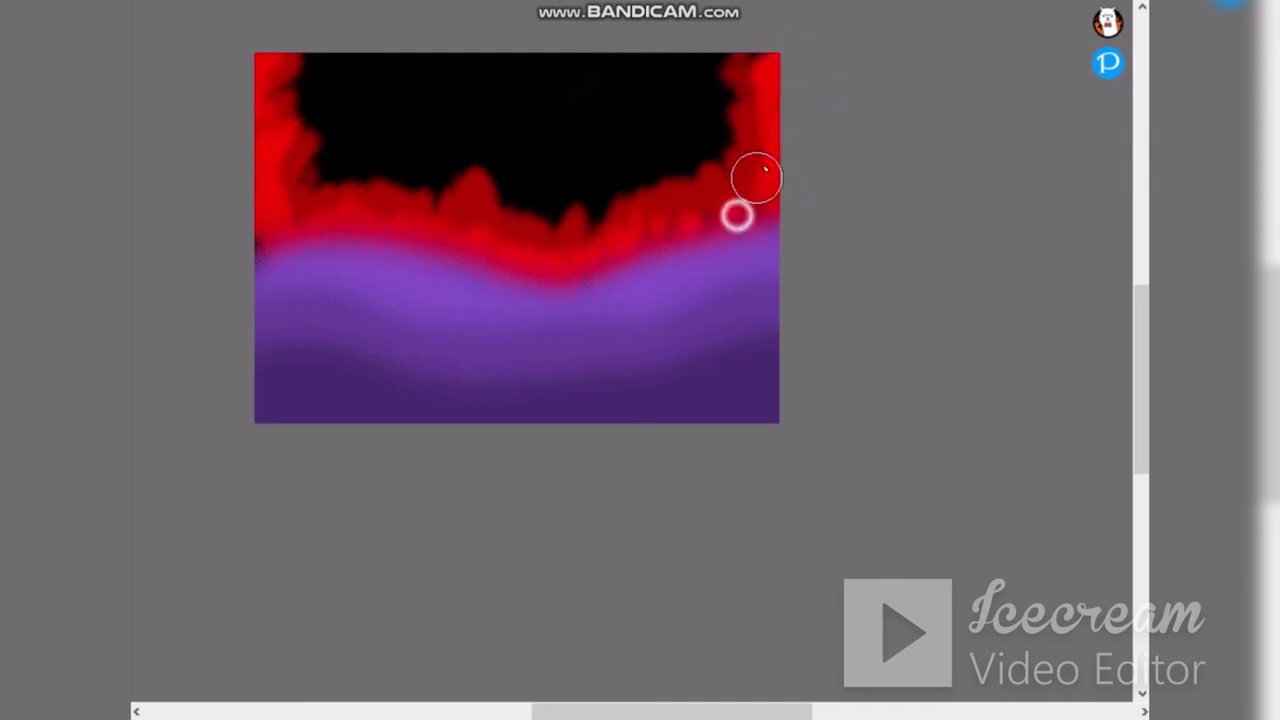
click(262, 276)
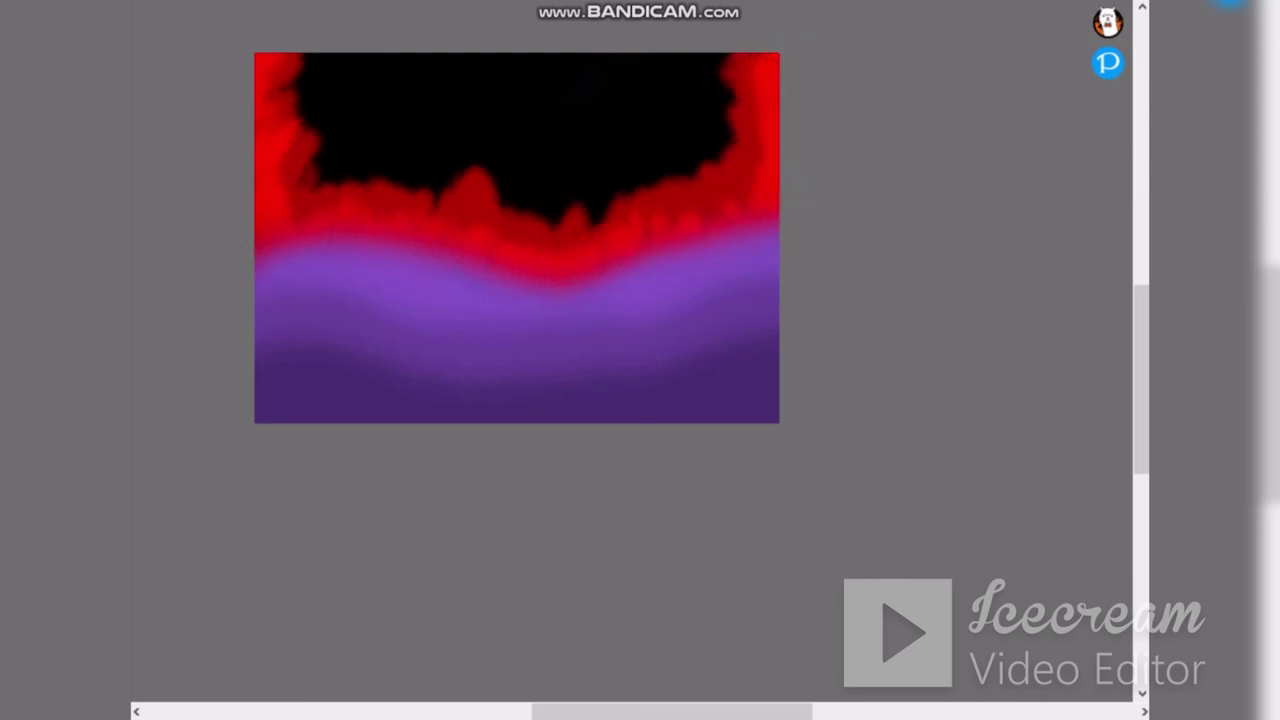
mouse_move(310, 60)
mouse_down()
mouse_move(316, 152)
mouse_move(431, 195)
mouse_move(479, 183)
mouse_move(483, 163)
mouse_move(534, 187)
mouse_move(691, 165)
mouse_move(730, 60)
mouse_up()
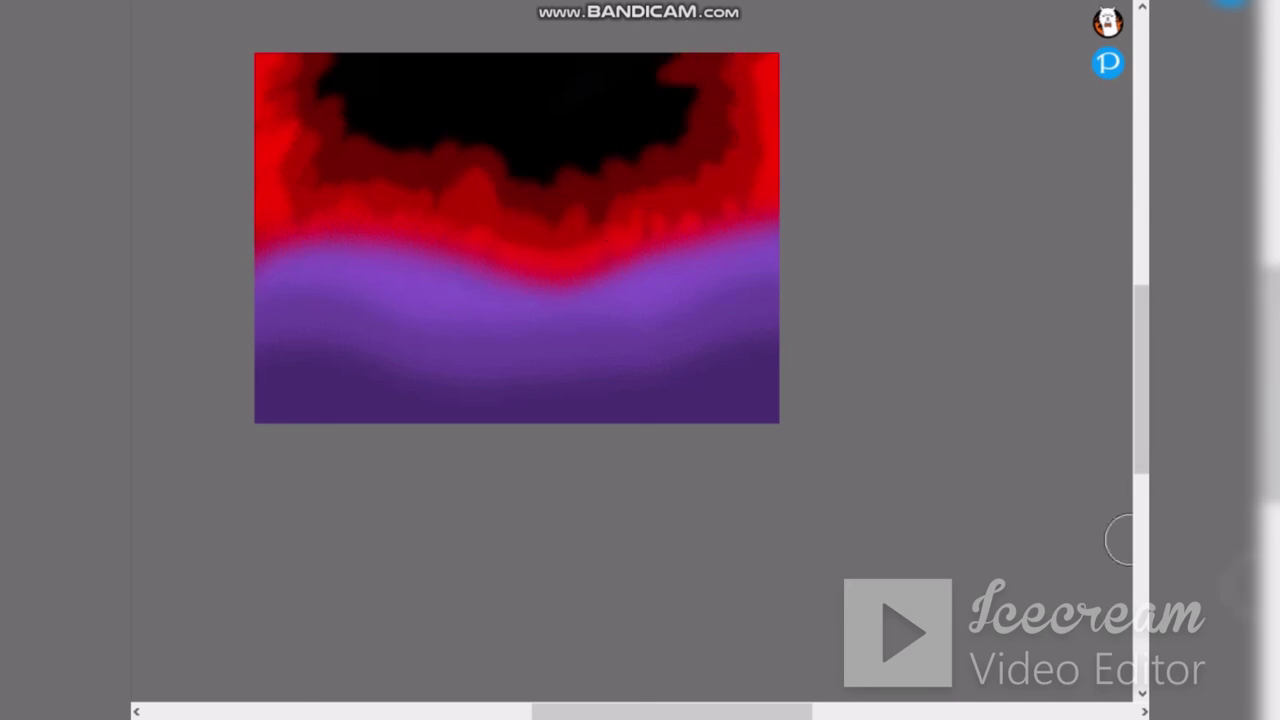
Step: Undo the recent strokes around the small animal-shaped cut-out in the black area
scroll(467, 83, up, 2)
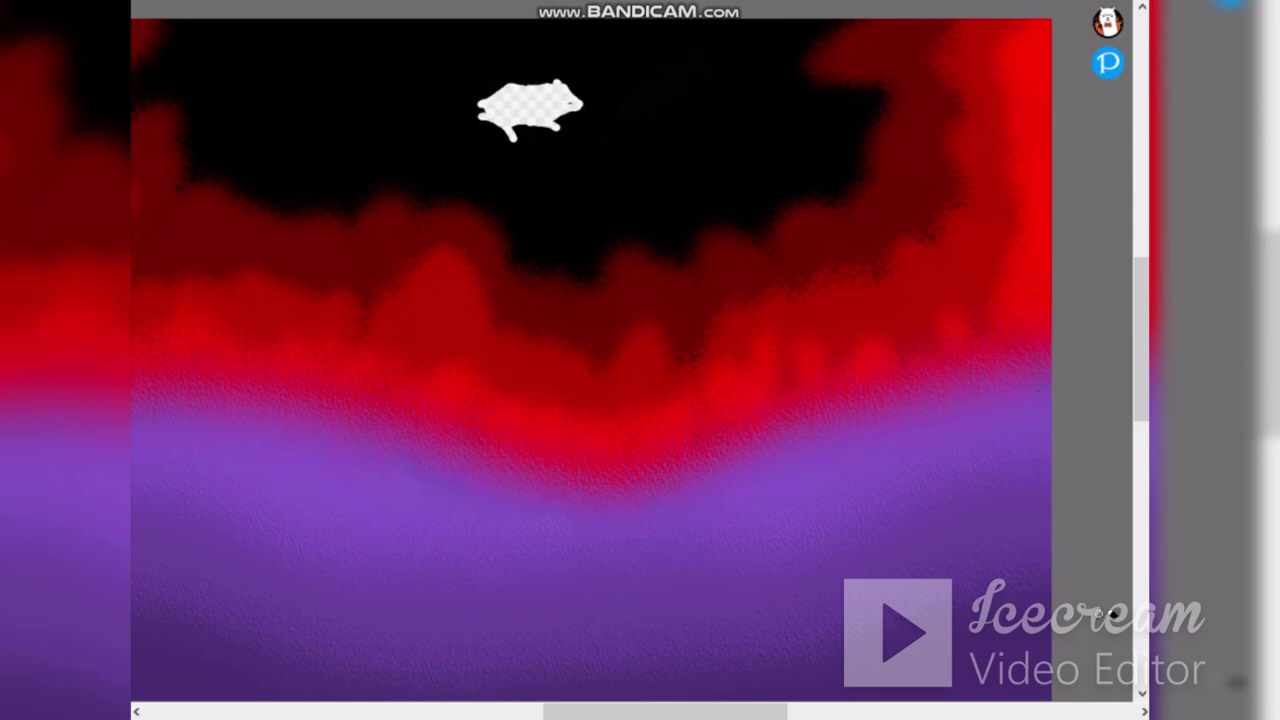
key(ctrl+z)
key(ctrl+z)
key(ctrl+z)
key(ctrl+z)
key(ctrl+z)
key(ctrl+z)
key(ctrl+z)
key(ctrl+z)
key(ctrl+z)
key(ctrl+z)
key(ctrl+z)
key(ctrl+z)
key(ctrl+z)
key(ctrl+z)
key(ctrl+z)
key(ctrl+z)
key(ctrl+z)
key(ctrl+z)
key(ctrl+z)
key(ctrl+z)
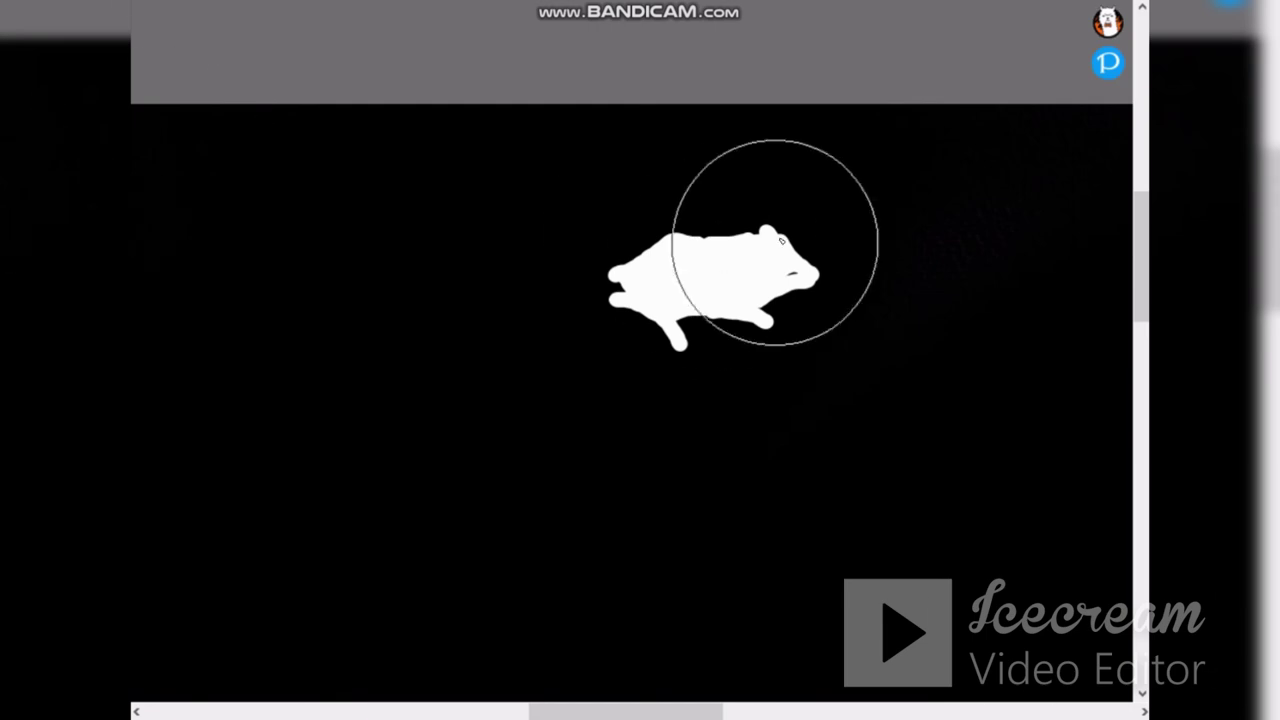
Step: Airbrush a soft white glow around the small white animal shape in the black area
drag(775, 243, 663, 304)
key(ctrl+z)
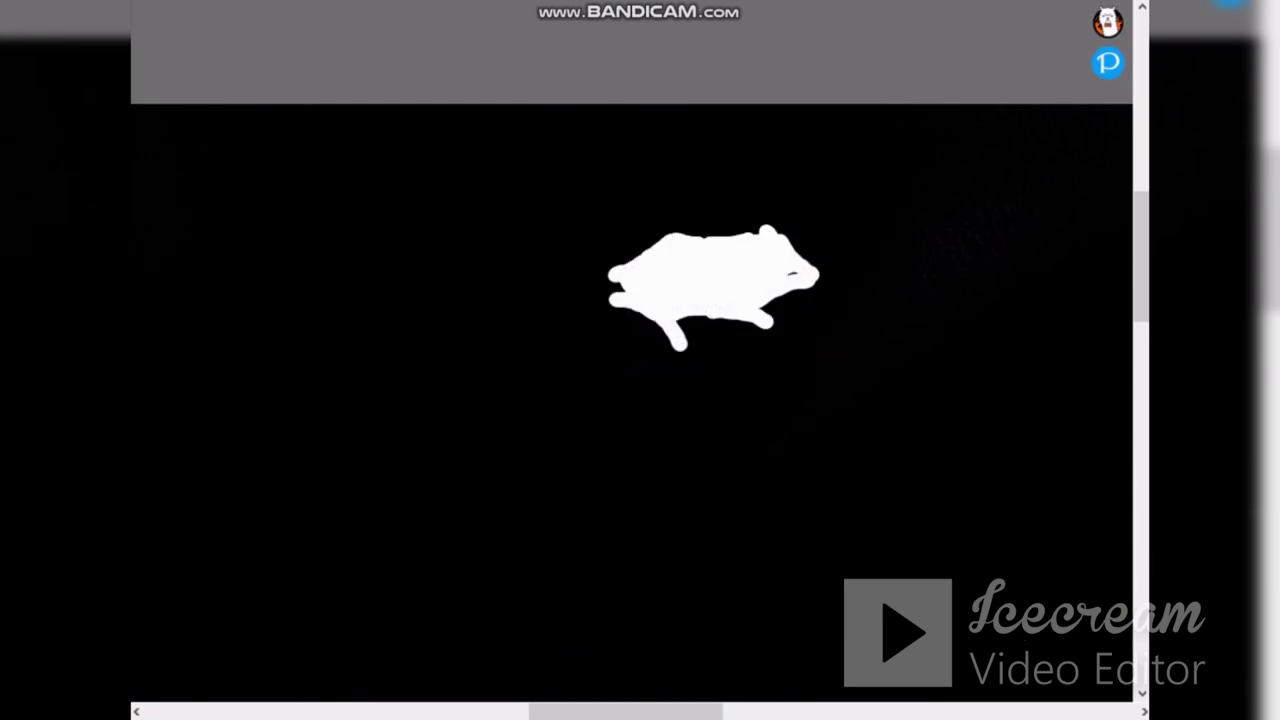
mouse_move(581, 266)
mouse_down()
mouse_move(618, 262)
mouse_move(649, 236)
mouse_move(752, 236)
mouse_move(791, 283)
mouse_move(717, 305)
mouse_move(620, 305)
mouse_up()
scroll(632, 305, down, 3)
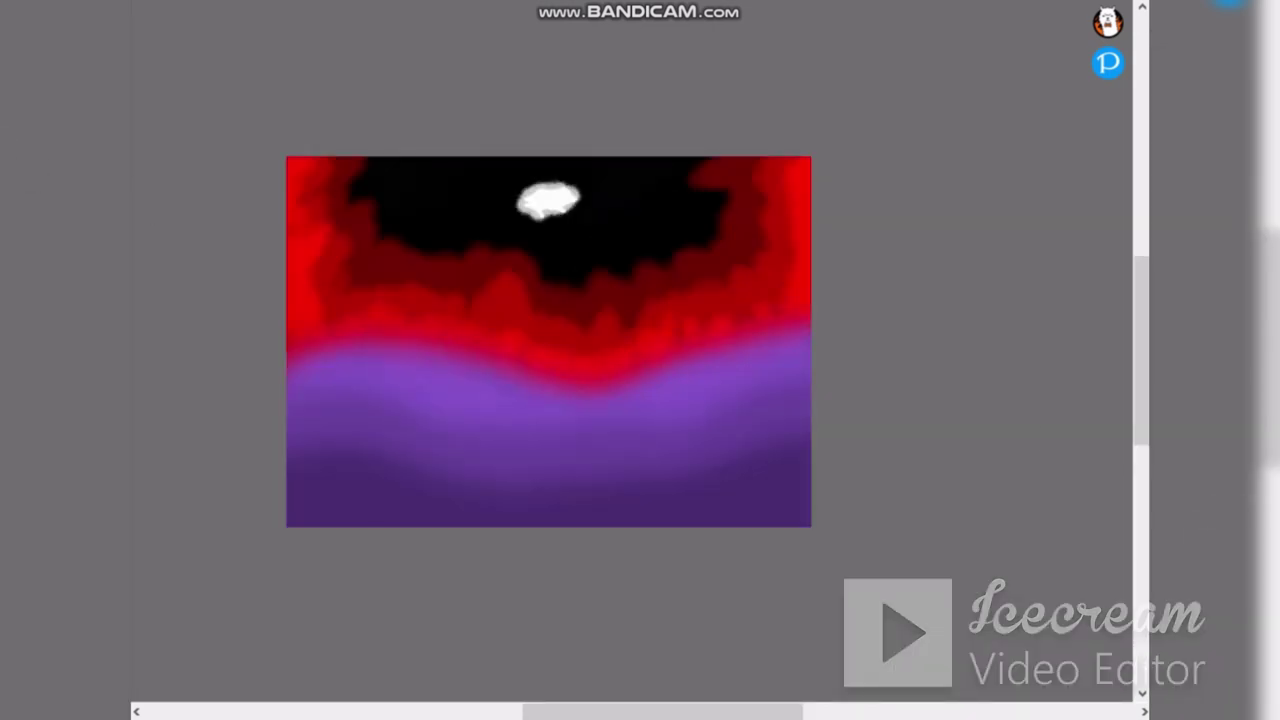
Step: Try to airbrush a wide pale cone of light from the white shape down to the purple bands
scroll(437, 433, up, 1)
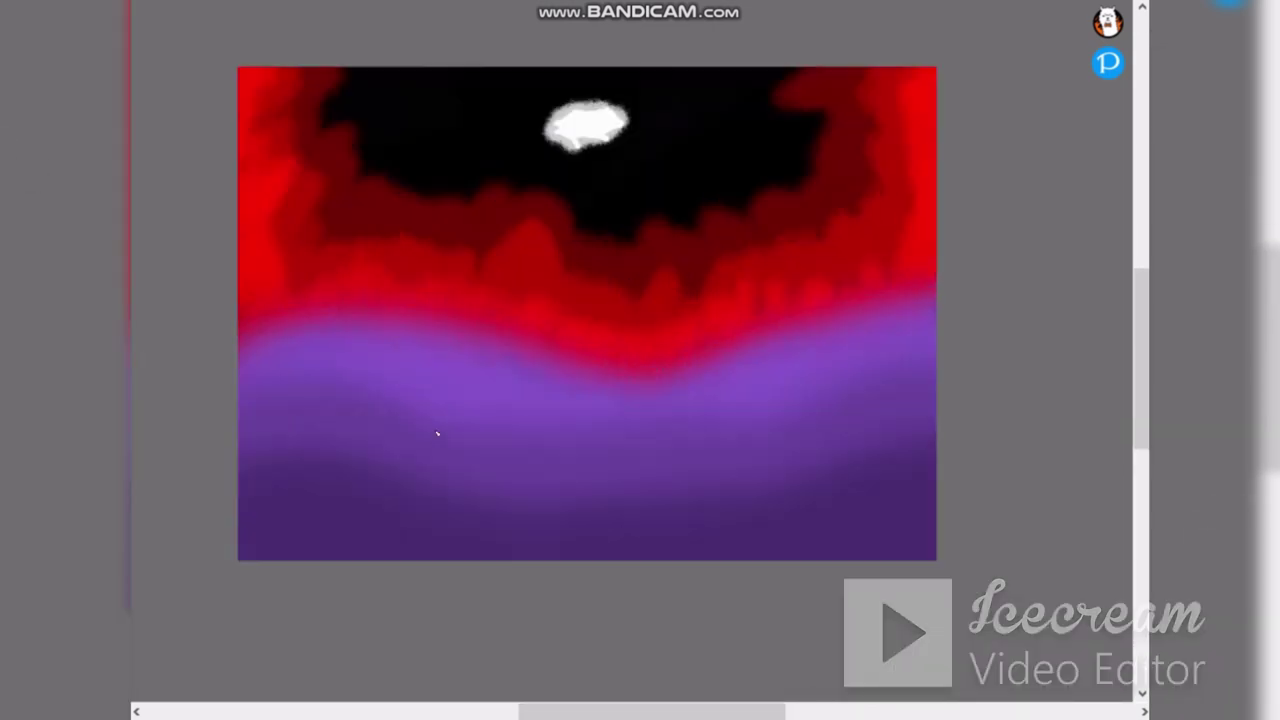
mouse_move(572, 142)
mouse_down()
mouse_move(574, 306)
mouse_move(583, 137)
mouse_move(634, 337)
mouse_move(656, 210)
mouse_up()
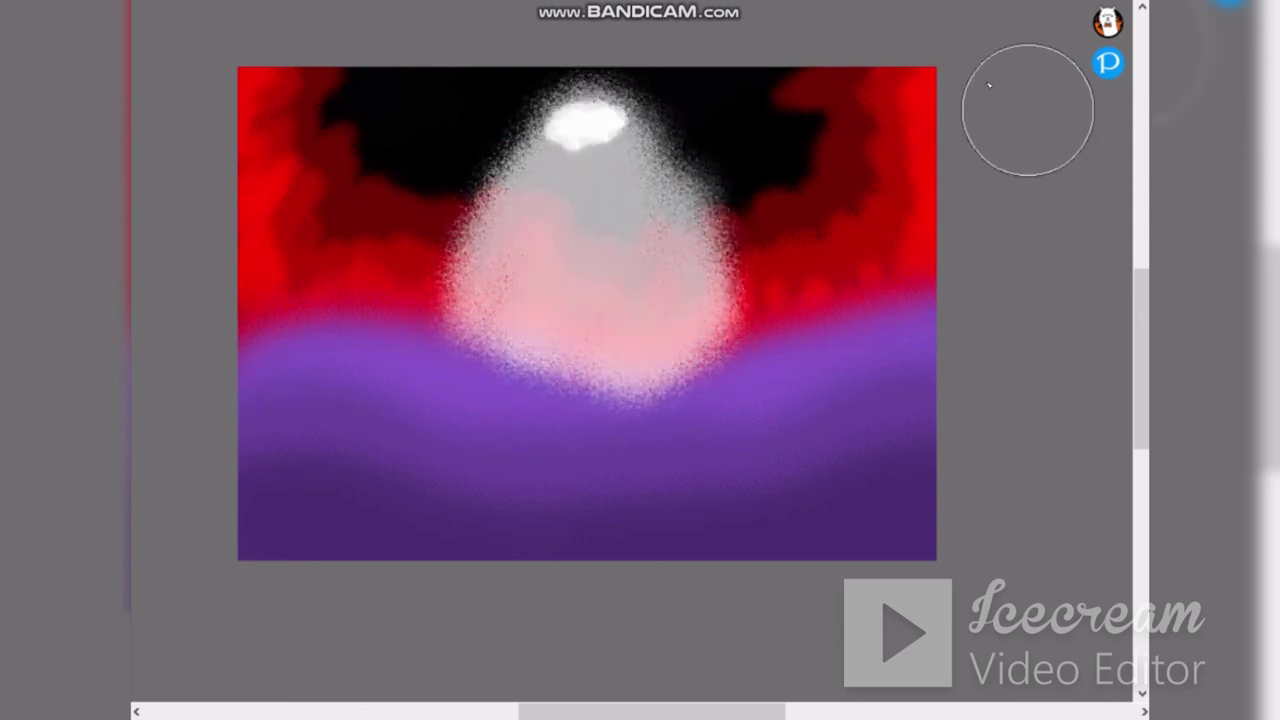
key(ctrl+z)
key(ctrl+z)
key(ctrl+z)
key(ctrl+z)
key(ctrl+z)
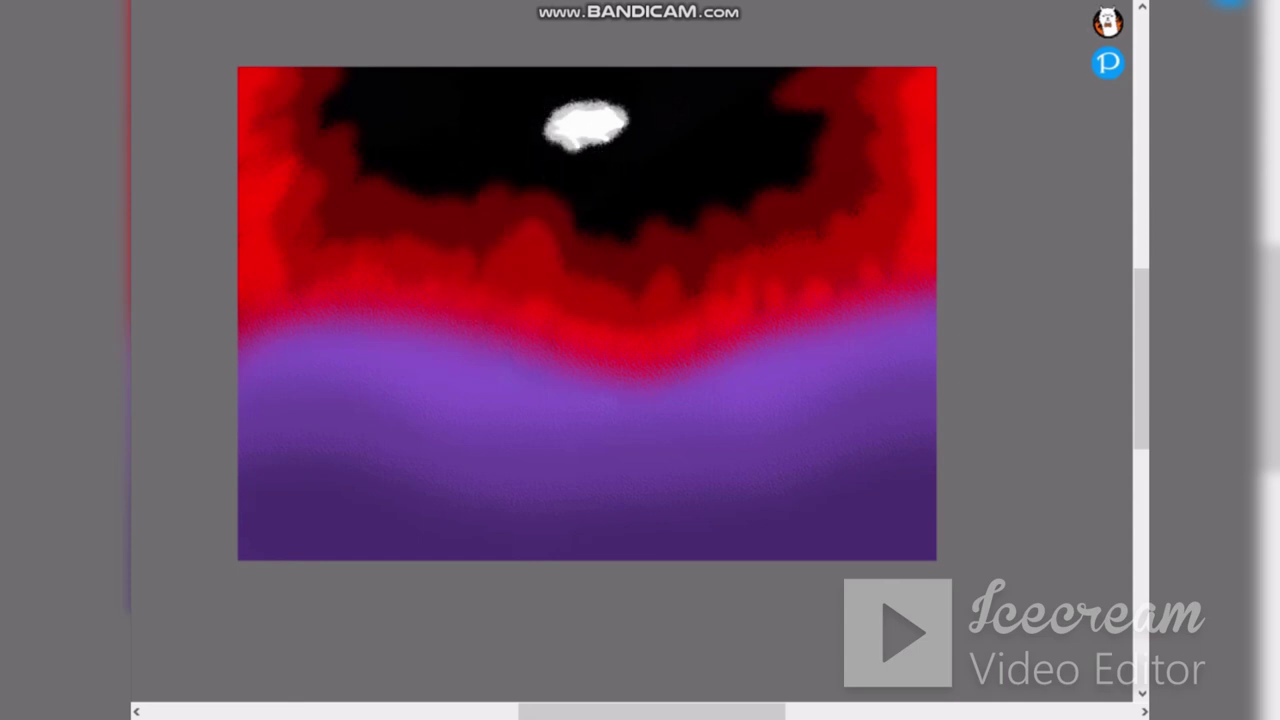
Step: Apply a strong Gaussian blur to the white glow, and blur the small white animal shape as well
click(200, 0)
click(245, 123)
click(797, 281)
click(797, 281)
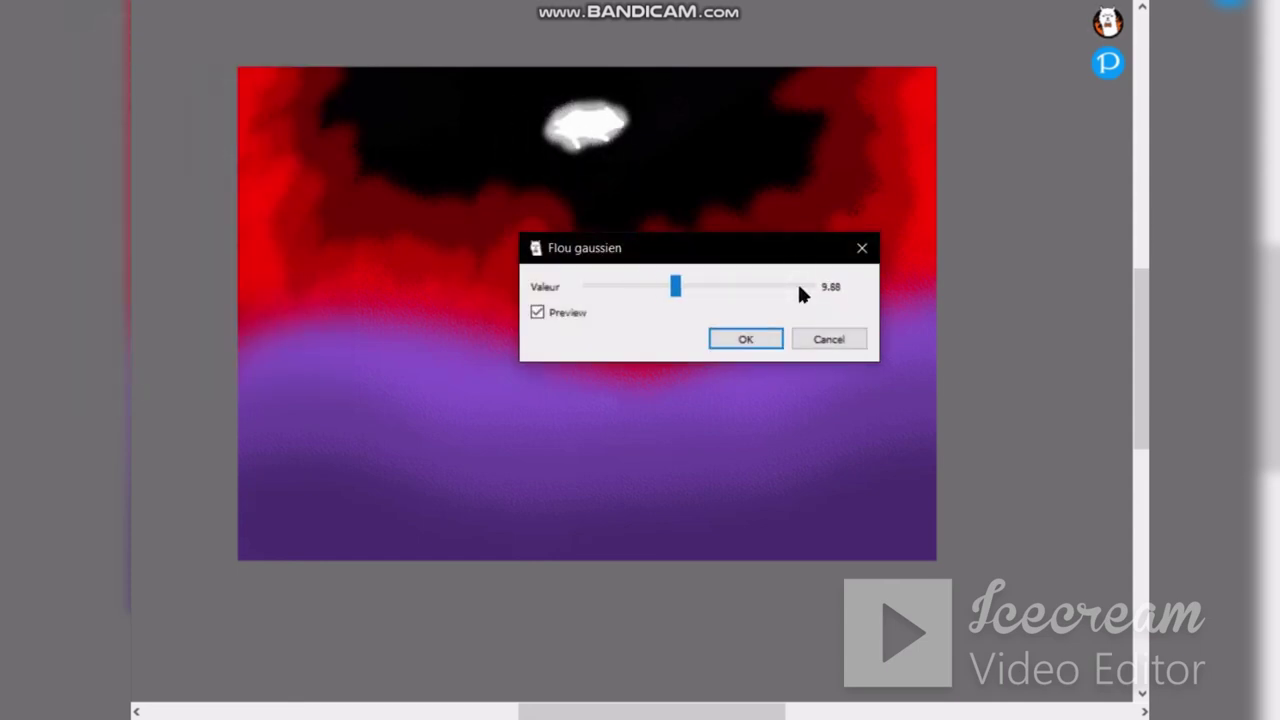
click(797, 281)
click(797, 281)
click(797, 281)
click(743, 338)
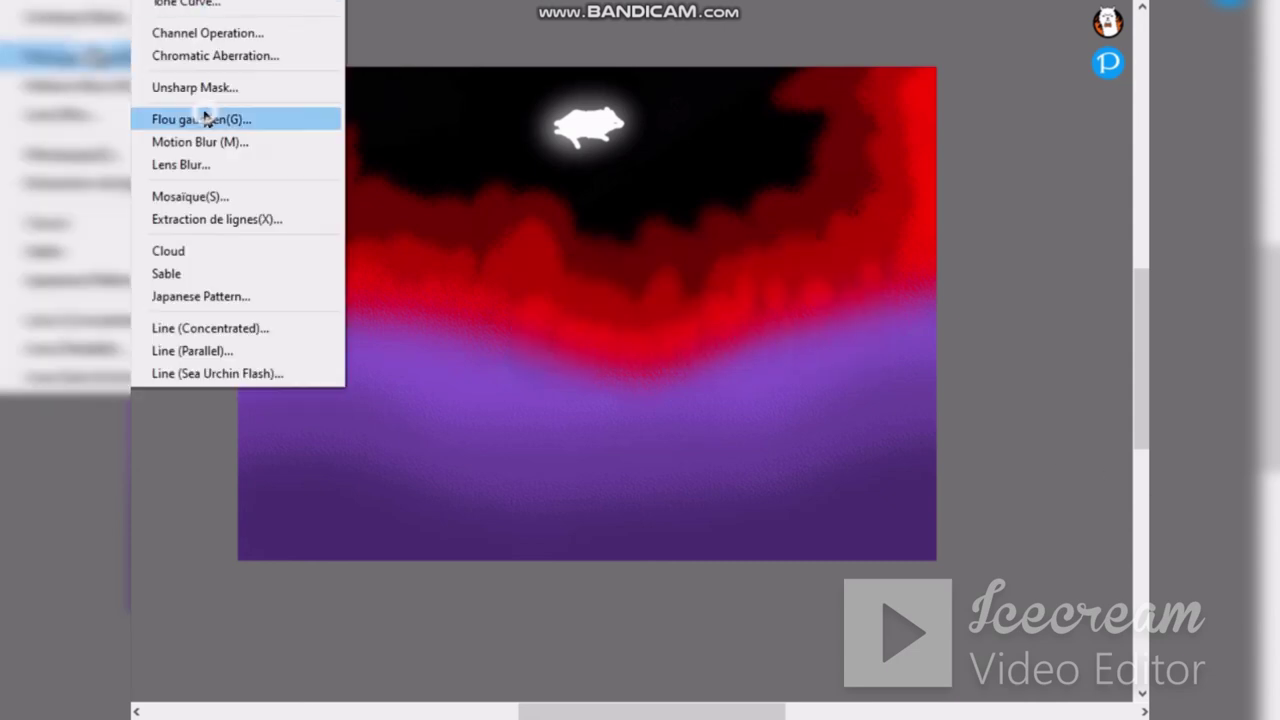
click(200, 117)
click(749, 337)
Step: Apply Gaussian blur to the dark red bands to soften their border with the black area
click(182, 119)
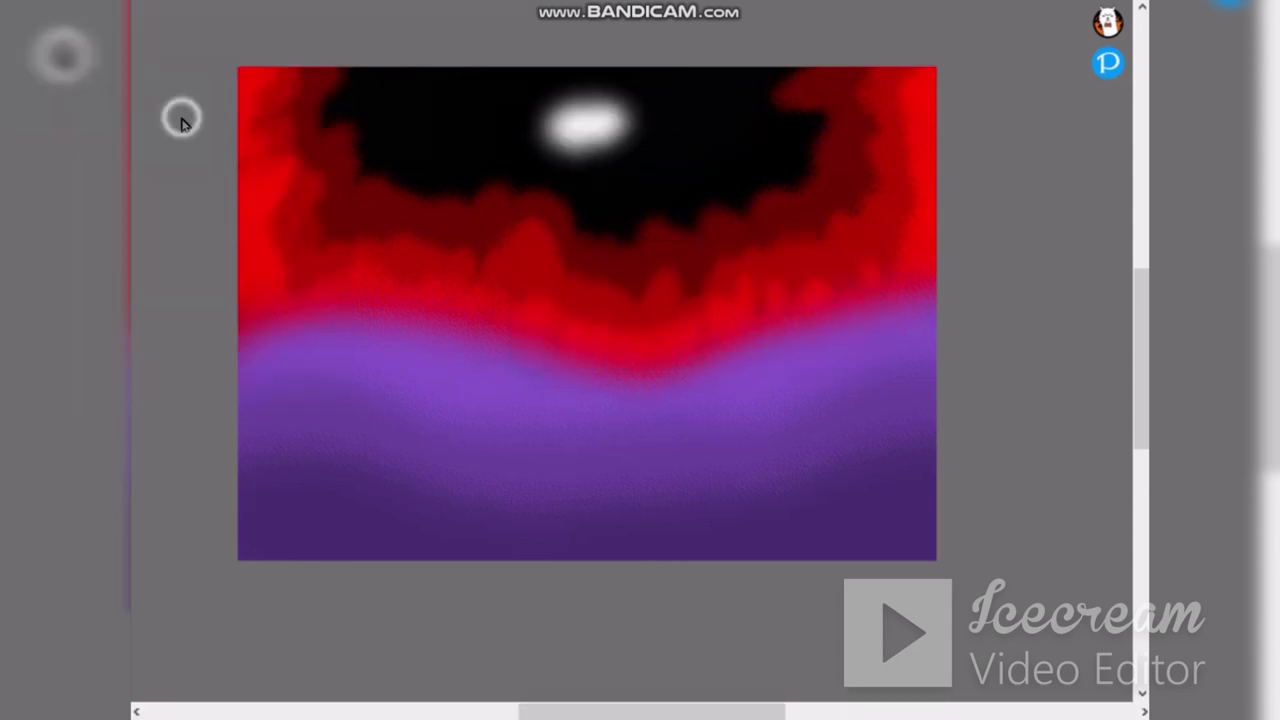
click(747, 341)
click(190, 118)
click(748, 338)
click(69, 54)
click(187, 117)
click(737, 334)
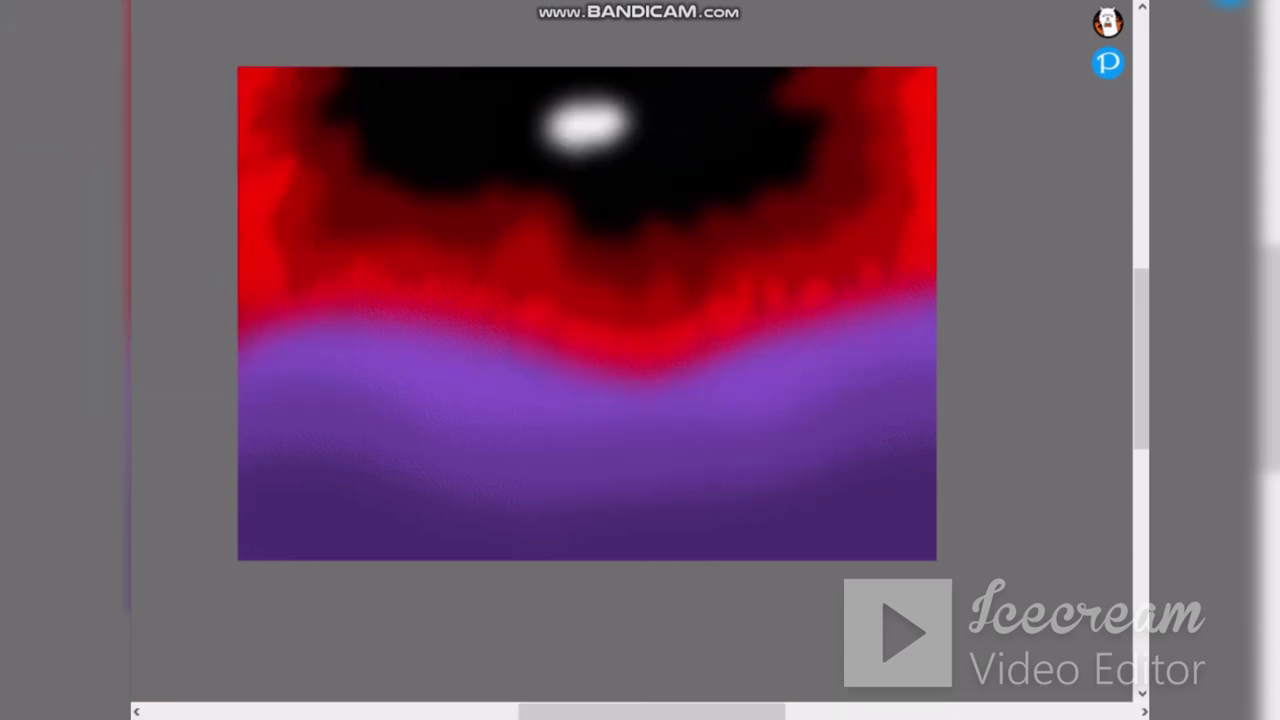
Step: Repeat the Gaussian blur on the brighter red areas along the canvas sides and above the purple crest
click(60, 57)
click(180, 123)
click(766, 342)
click(63, 54)
click(220, 122)
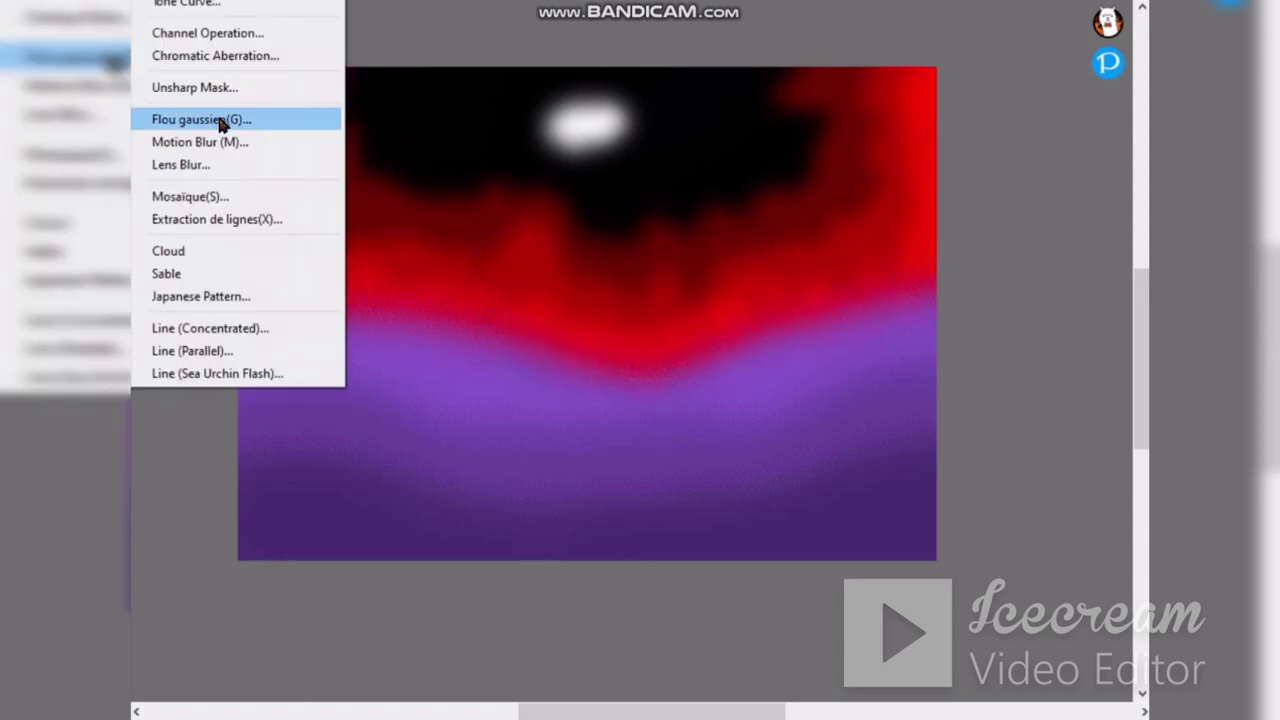
click(750, 337)
click(63, 54)
click(200, 120)
click(737, 343)
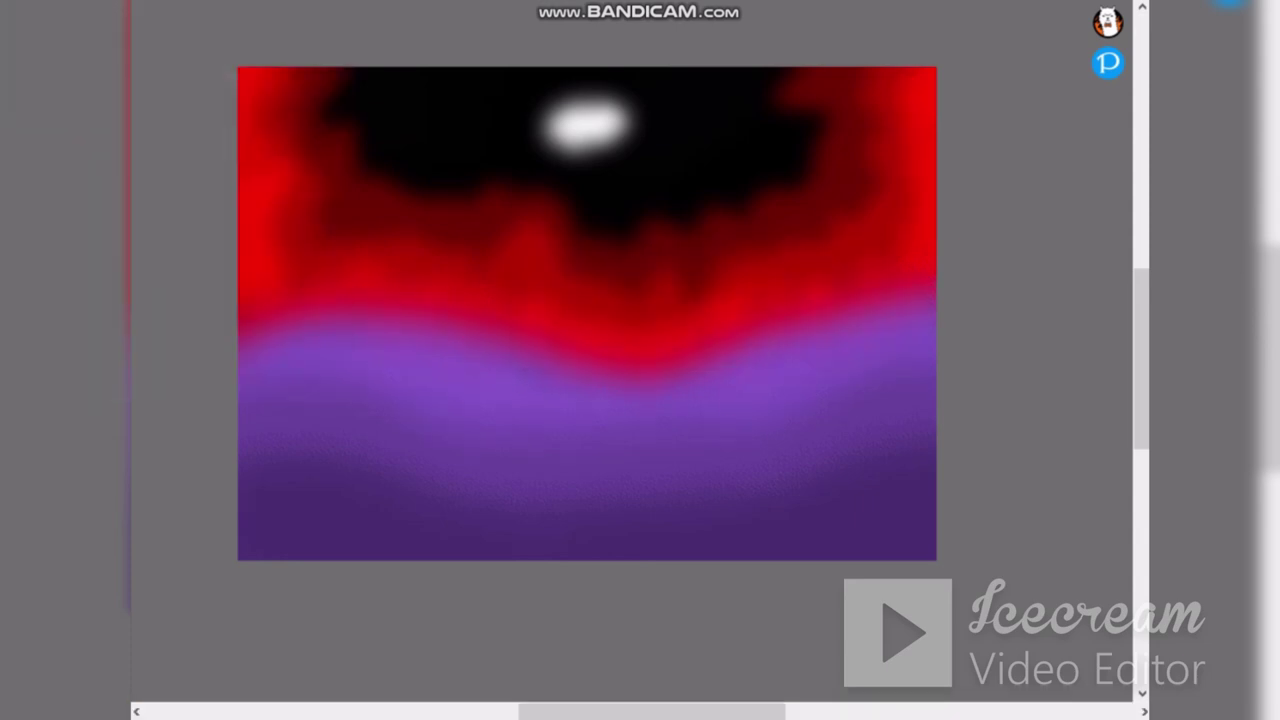
click(63, 54)
click(200, 120)
click(737, 347)
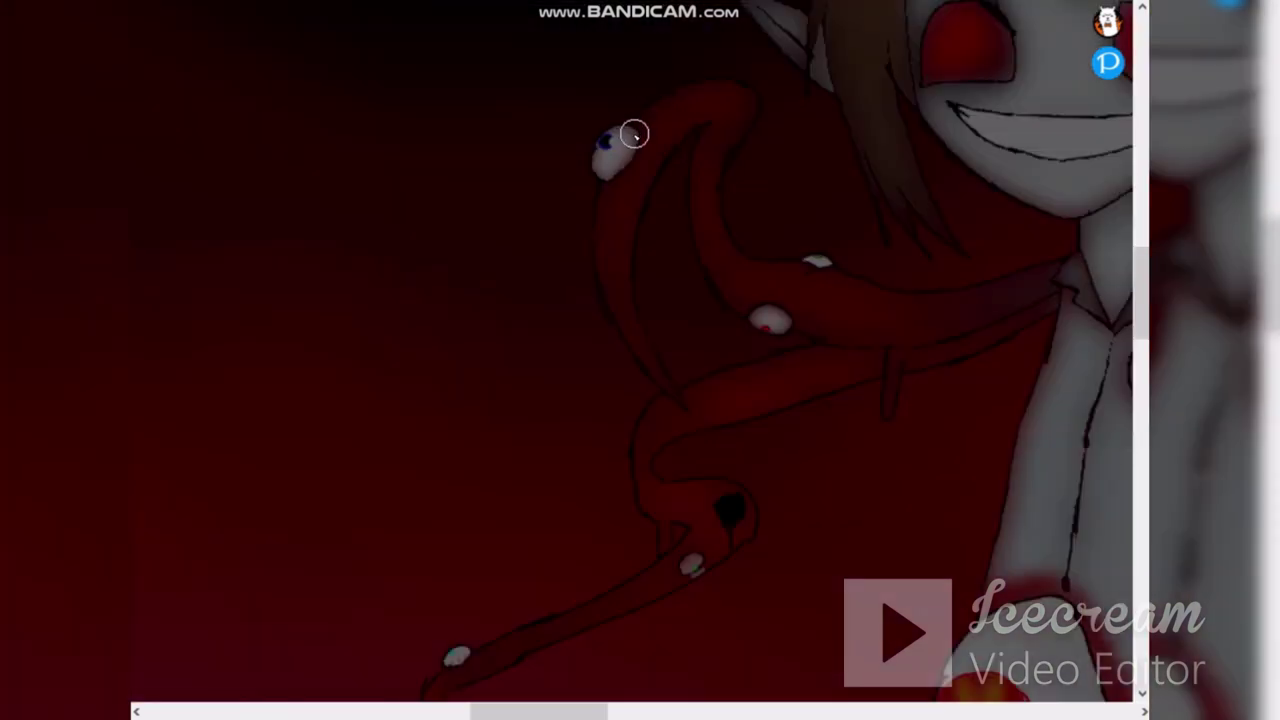
Step: Paint solid white glowing spots over the small eyes on the tentacles on both sides of the darkened character
drag(634, 134, 608, 150)
click(772, 314)
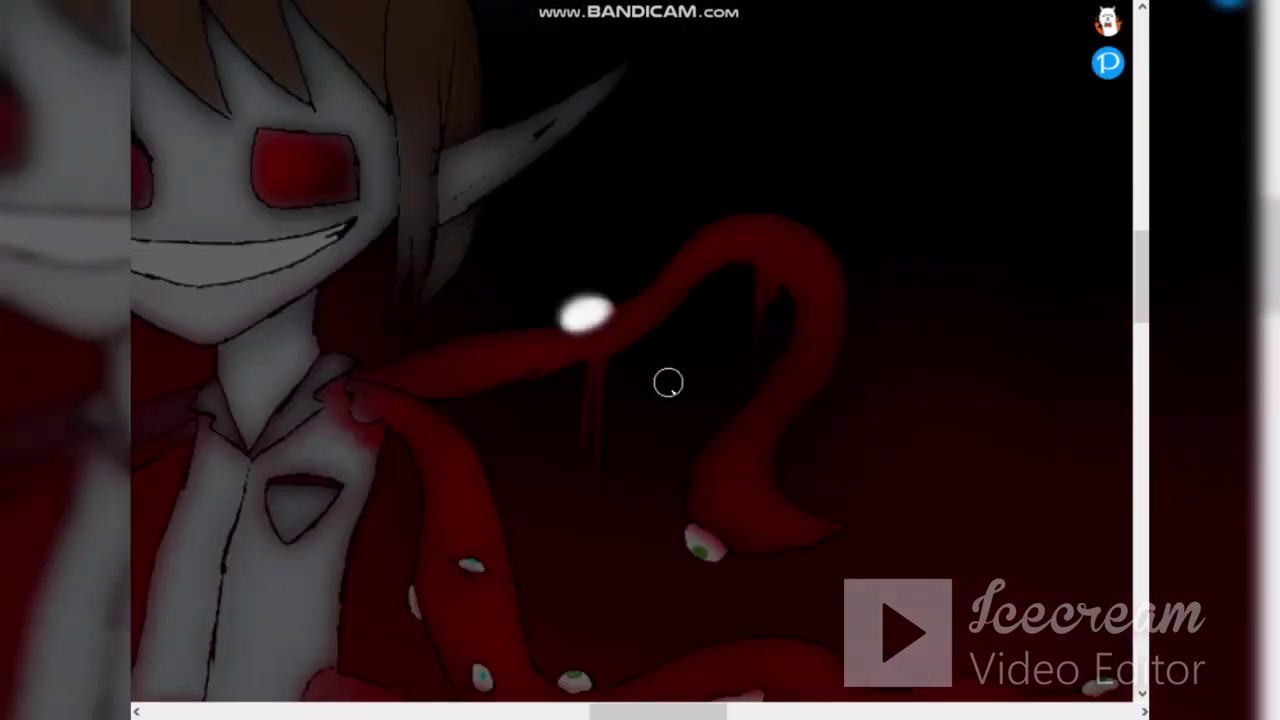
click(700, 545)
click(413, 598)
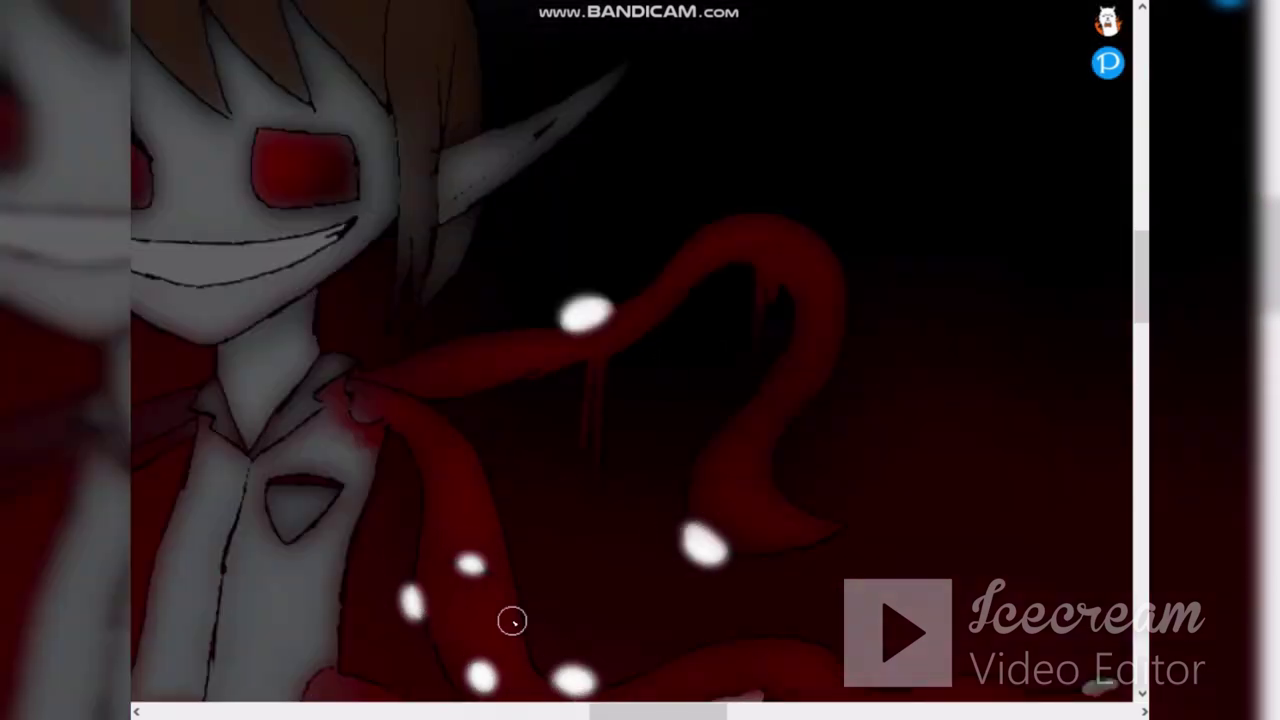
Step: Airbrush a large soft white glow over the round eyeball hanging at the end of the pale sack
scroll(512, 621, down, 5)
scroll(535, 684, up, 4)
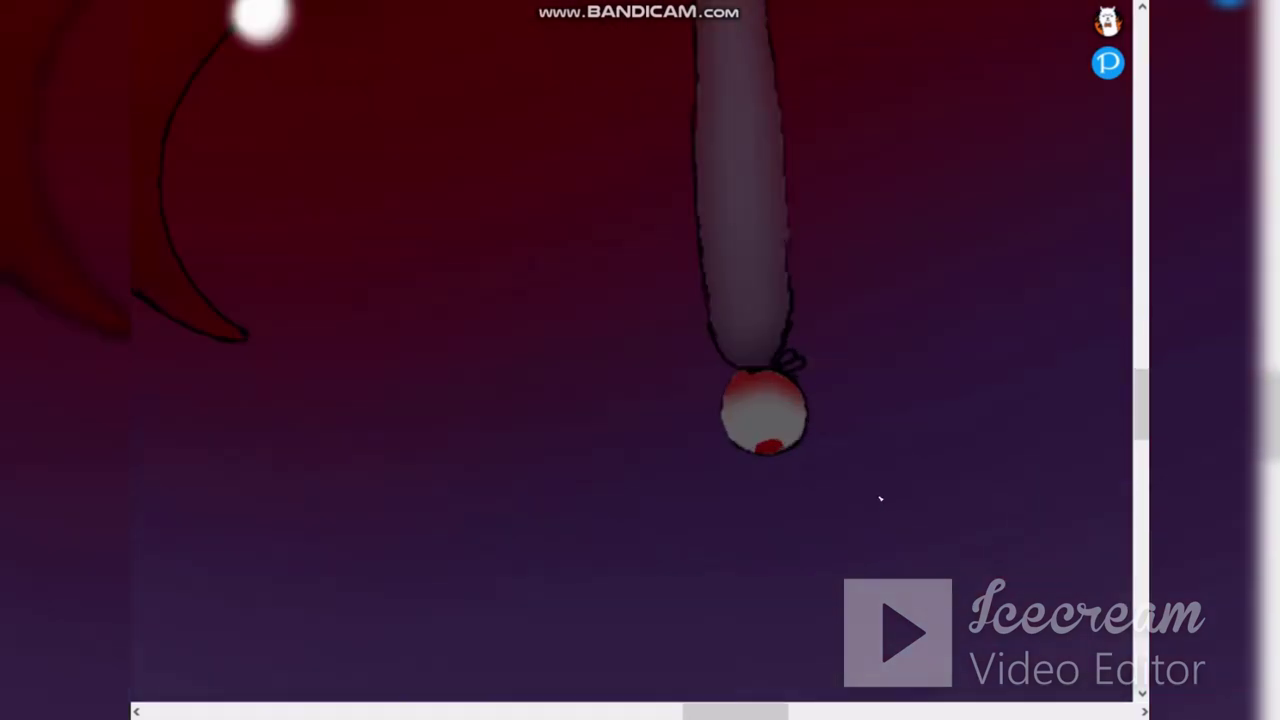
scroll(880, 497, up, 2)
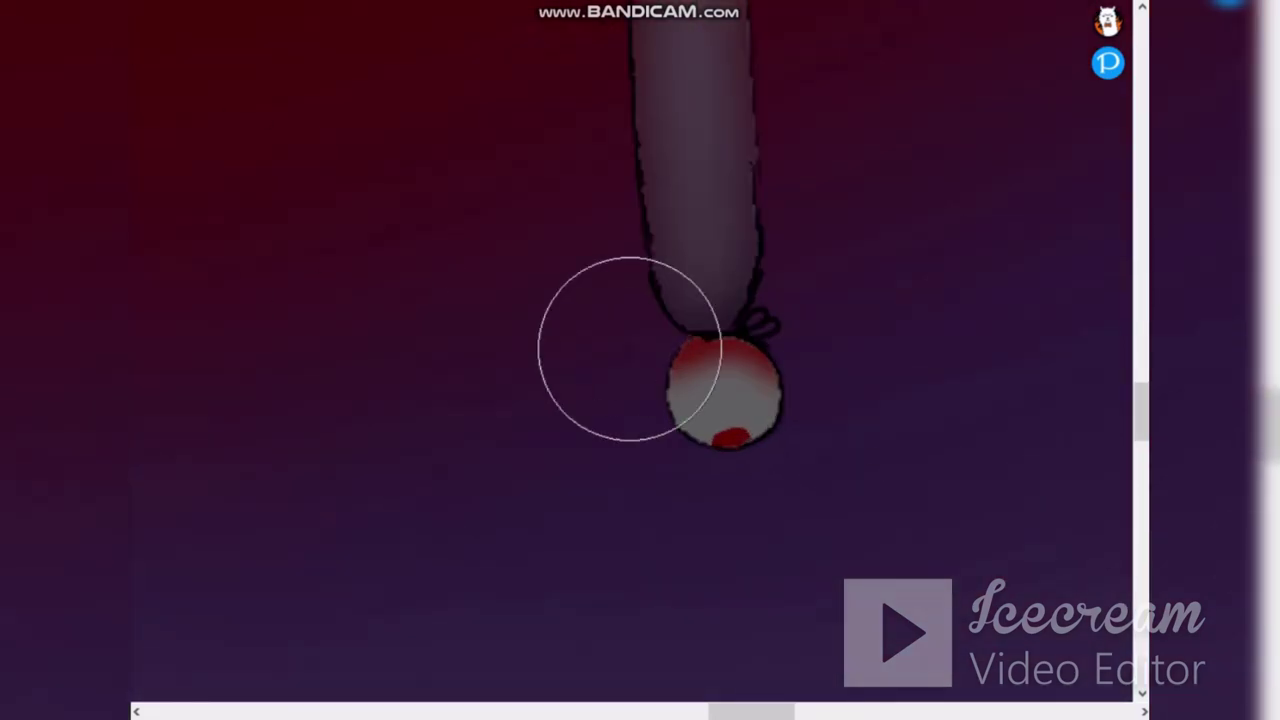
mouse_move(738, 350)
mouse_down()
mouse_move(682, 400)
mouse_move(718, 400)
mouse_up()
scroll(672, 298, down, 2)
scroll(680, 308, down, 1)
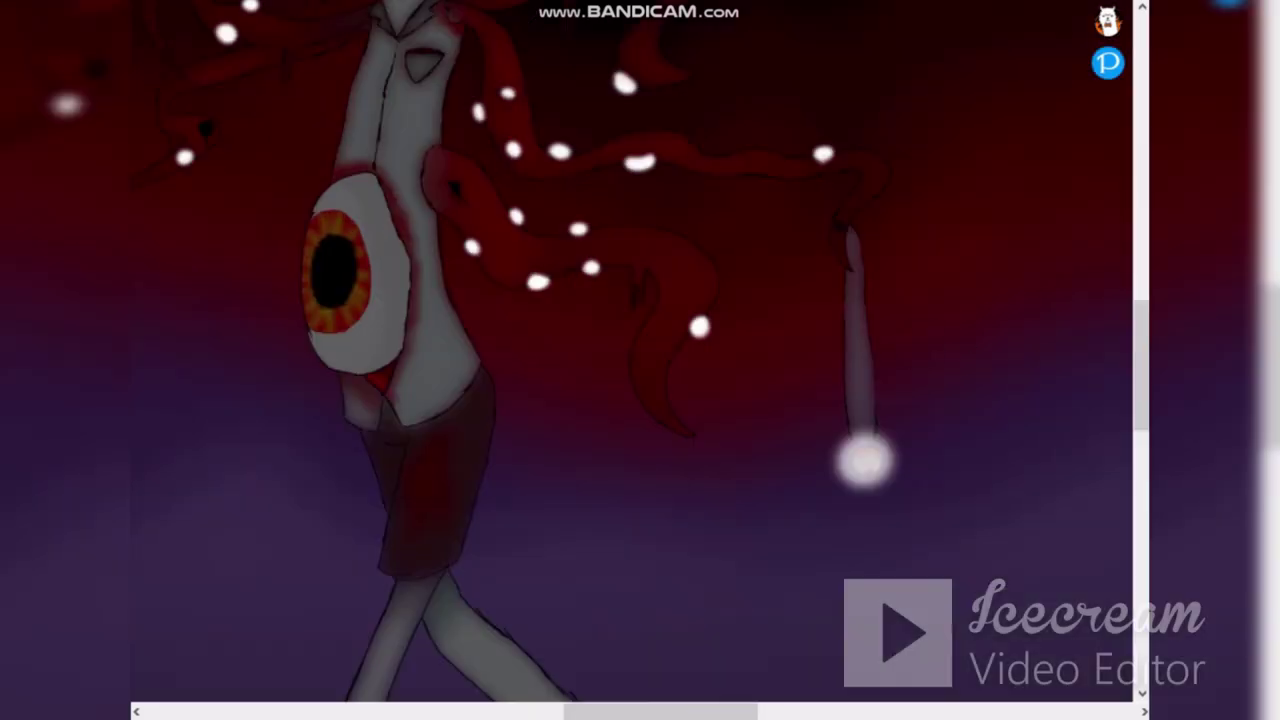
Step: Airbrush wider soft white halos around the glowing eyes on the tentacles to the character's left side of the picture
scroll(854, 180, down, 1)
scroll(800, 155, up, 1)
click(277, 163)
click(381, 214)
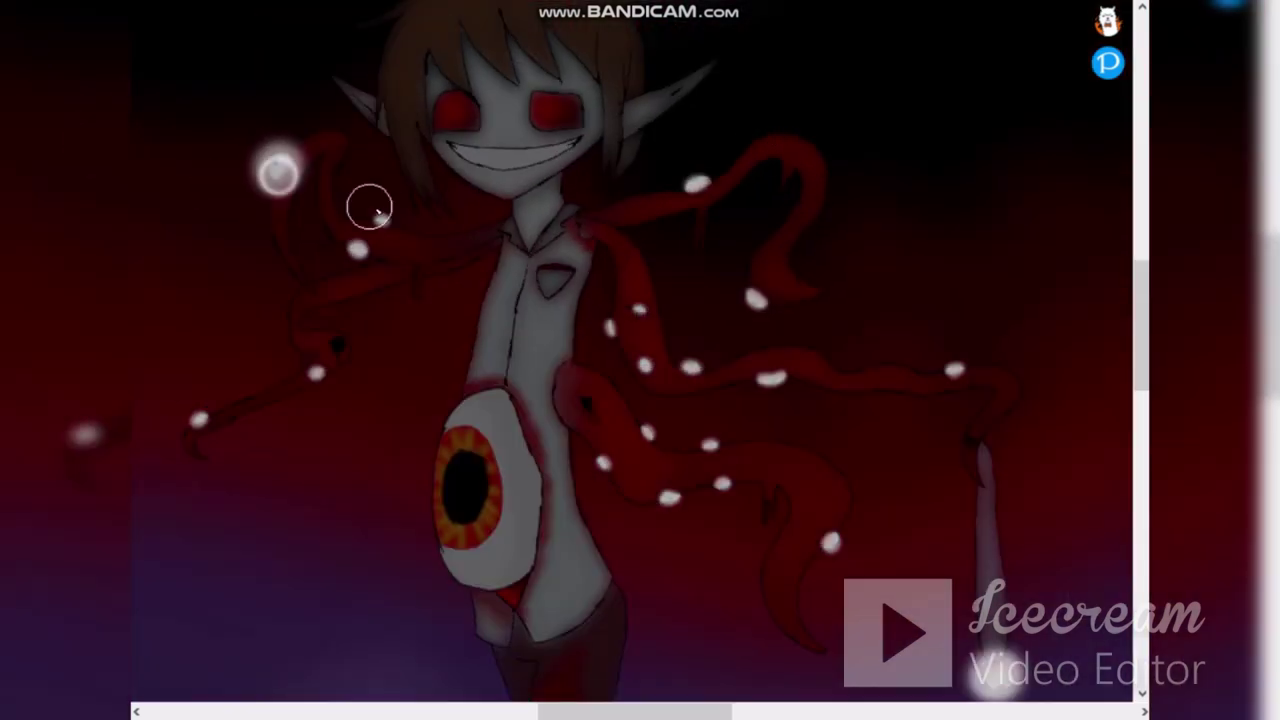
click(354, 245)
click(320, 368)
click(80, 432)
click(197, 418)
Step: Airbrush soft white halos around the glowing eyes along the lower right tentacle
click(603, 460)
click(650, 430)
click(708, 443)
click(668, 498)
click(722, 482)
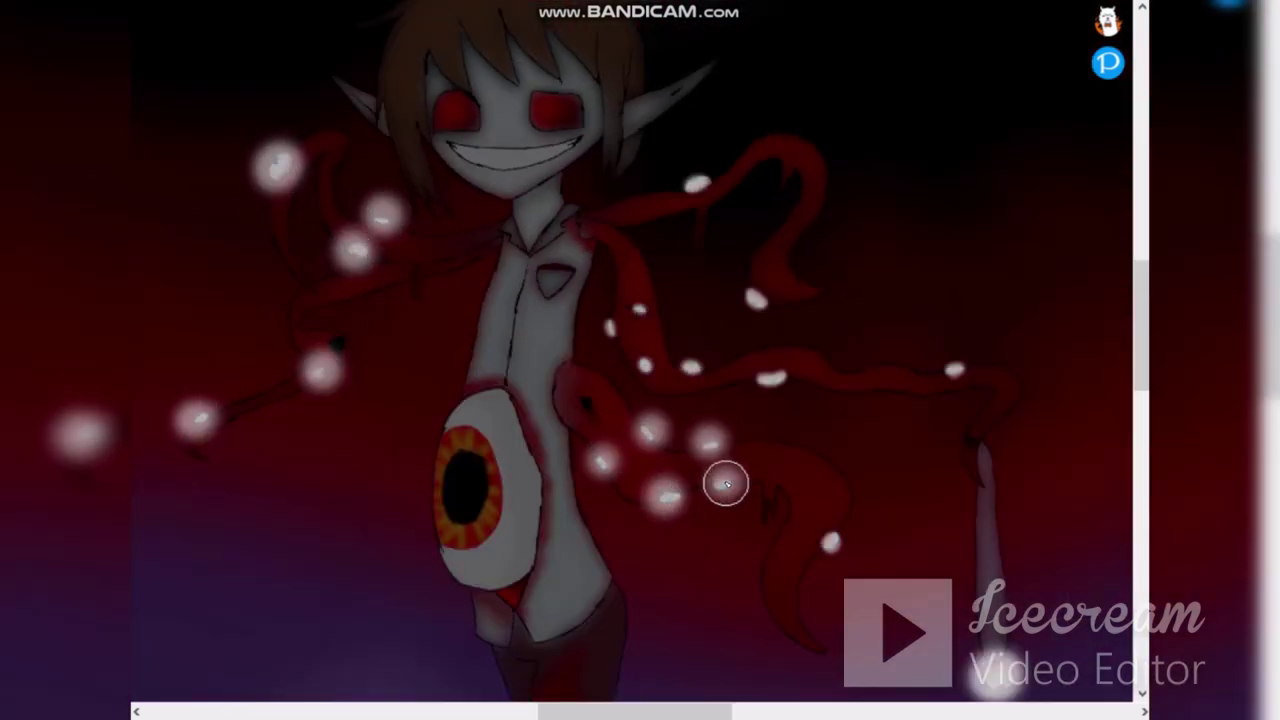
click(830, 541)
Step: Airbrush soft white halos around the glowing eyes on the middle and upper right tentacles
click(770, 378)
click(691, 365)
click(645, 365)
drag(610, 328, 636, 306)
click(695, 184)
click(758, 300)
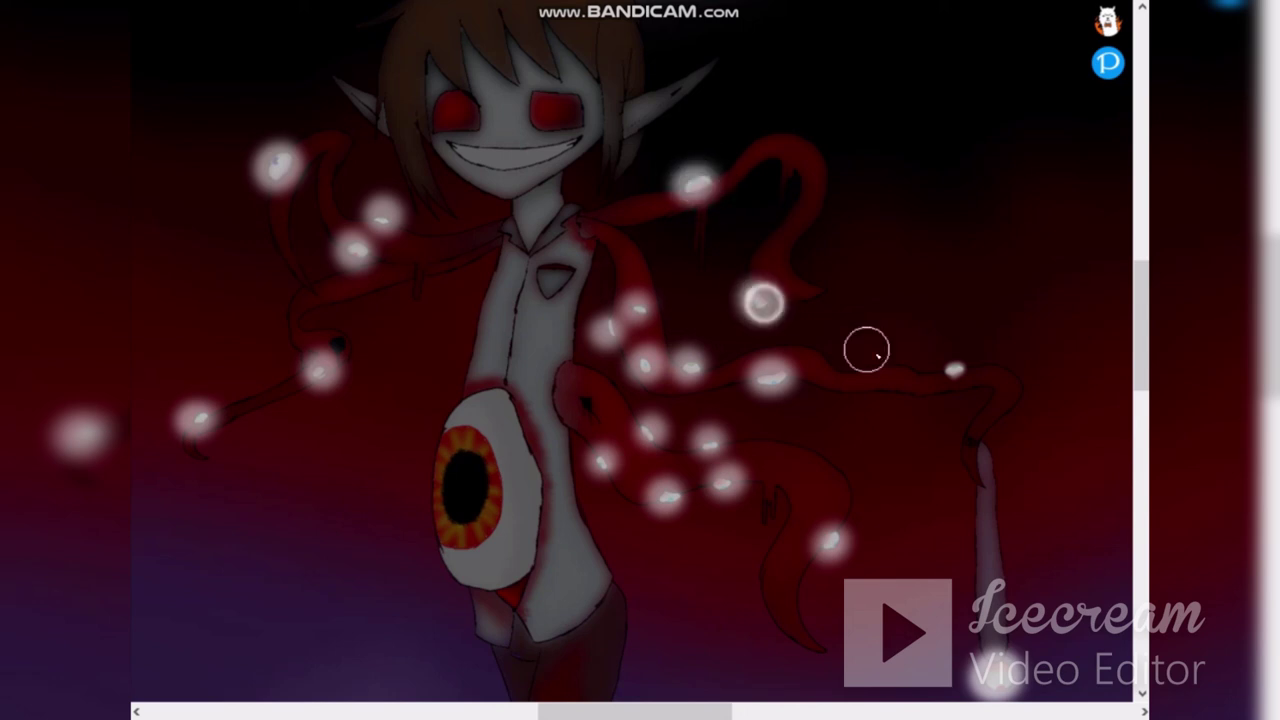
click(952, 370)
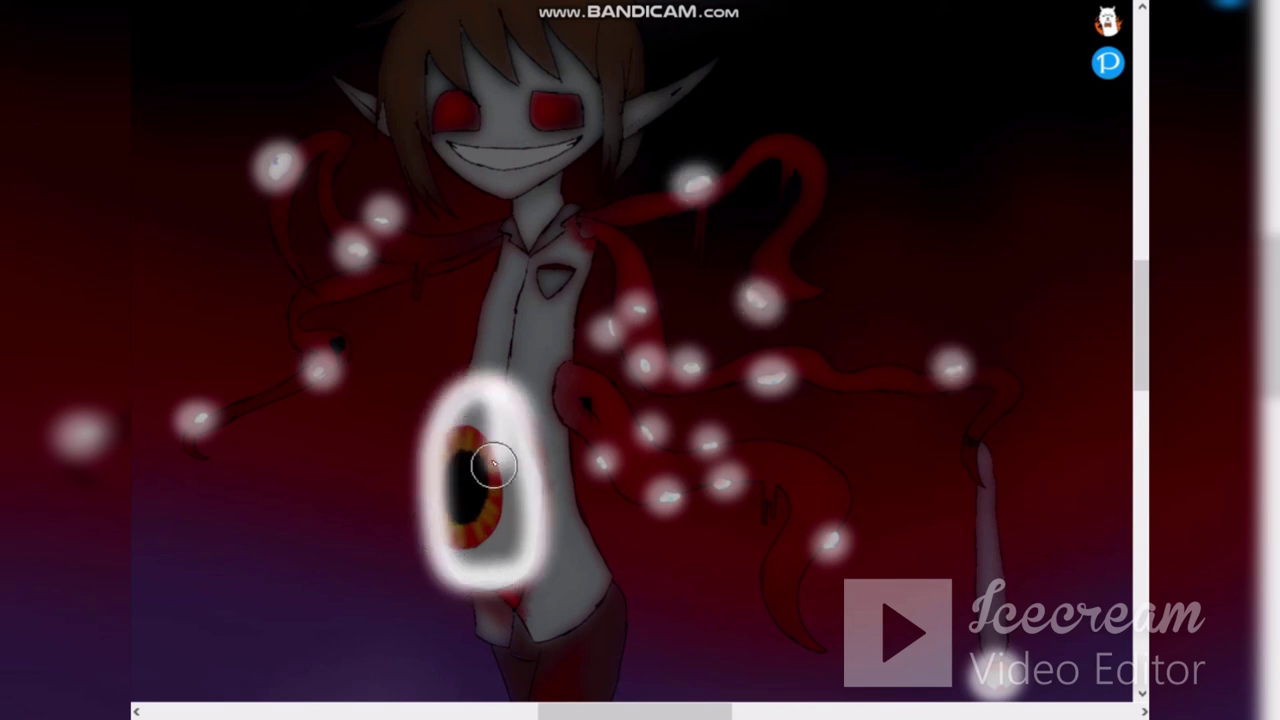